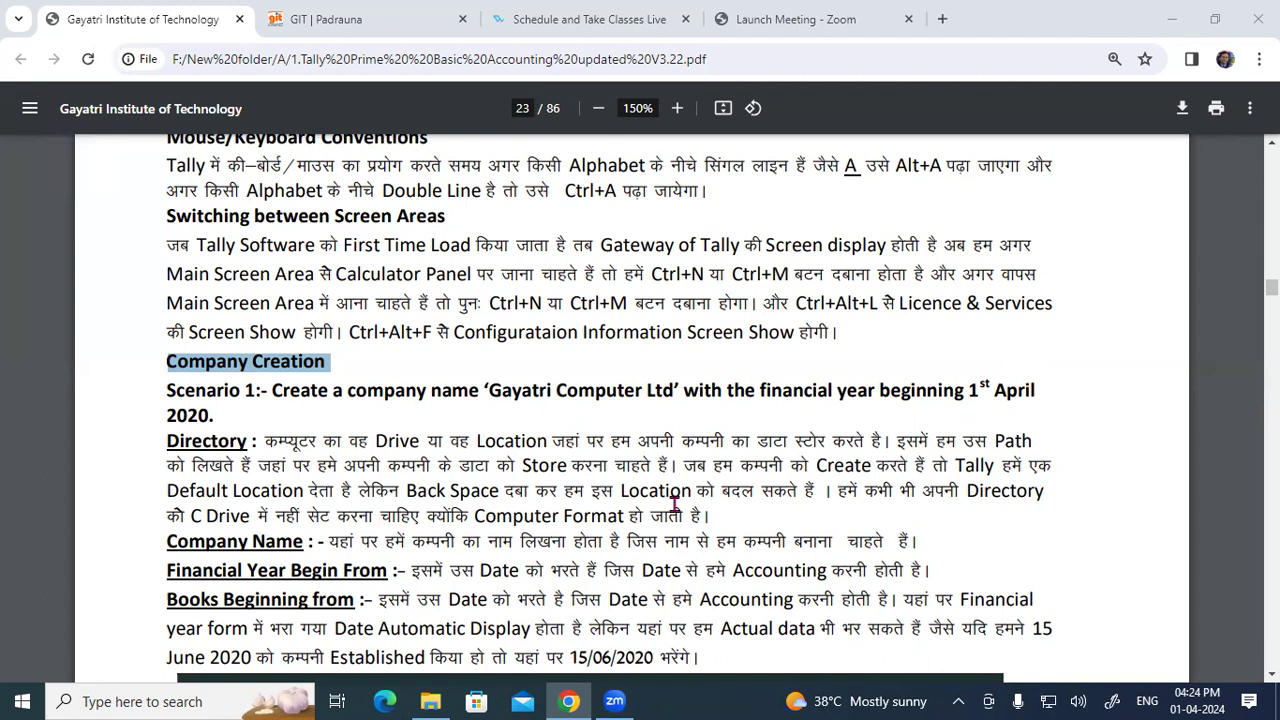
# Step: Scroll up to the Lesson 4 heading and highlight 'Maintaining Chart of Accounts' in the title
pyautogui.click(233, 362)
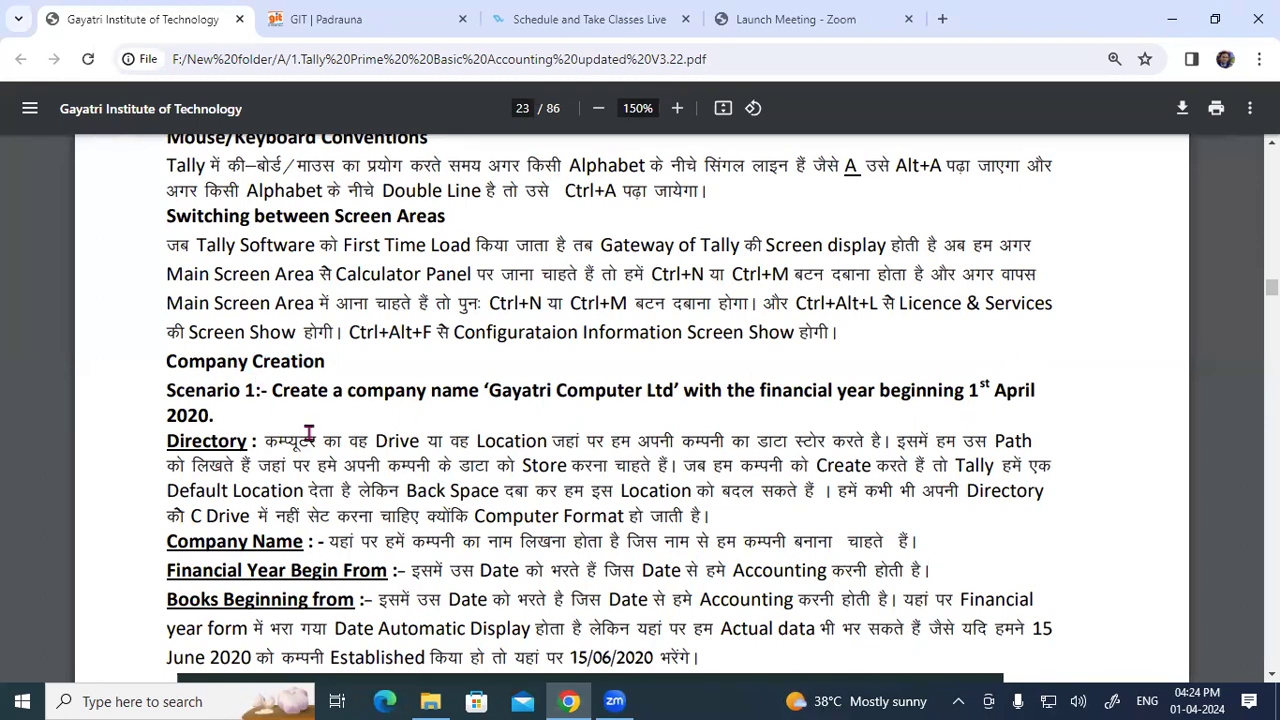
pyautogui.scroll(1, 535, 484)
pyautogui.scroll(1, 535, 484)
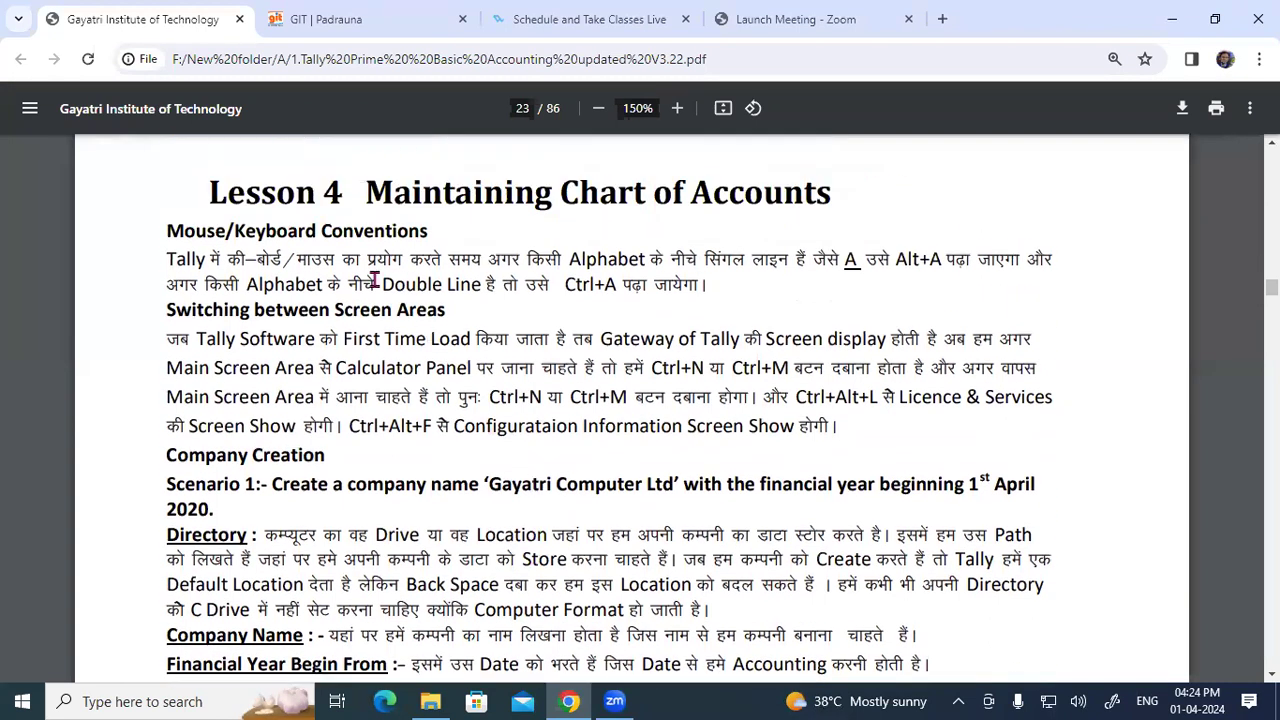
pyautogui.moveTo(205, 190); pyautogui.dragTo(620, 192)
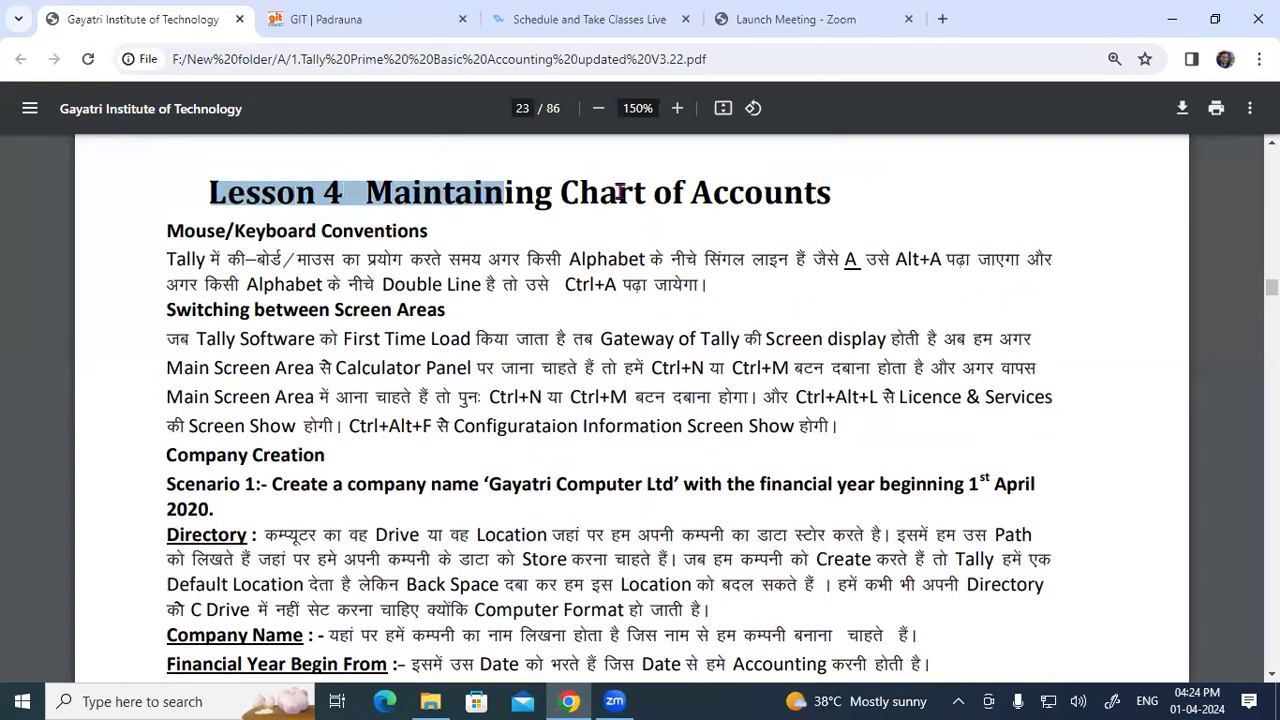
pyautogui.click(620, 192)
pyautogui.moveTo(397, 193); pyautogui.dragTo(777, 195)
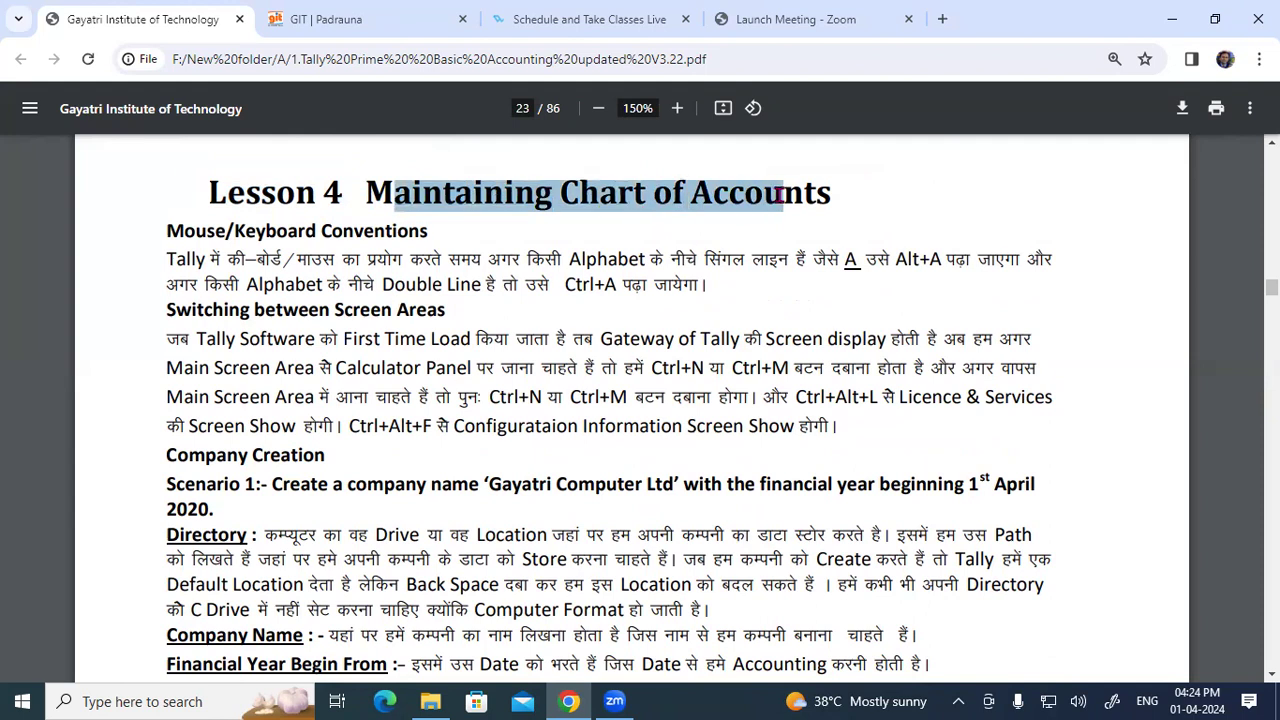
# Step: Highlight the Mouse/Keyboard Conventions heading and Alt+A phrase, then handwrite red notes near Gateway of Tally and Ctrl+N
pyautogui.moveTo(168, 230); pyautogui.dragTo(419, 232)
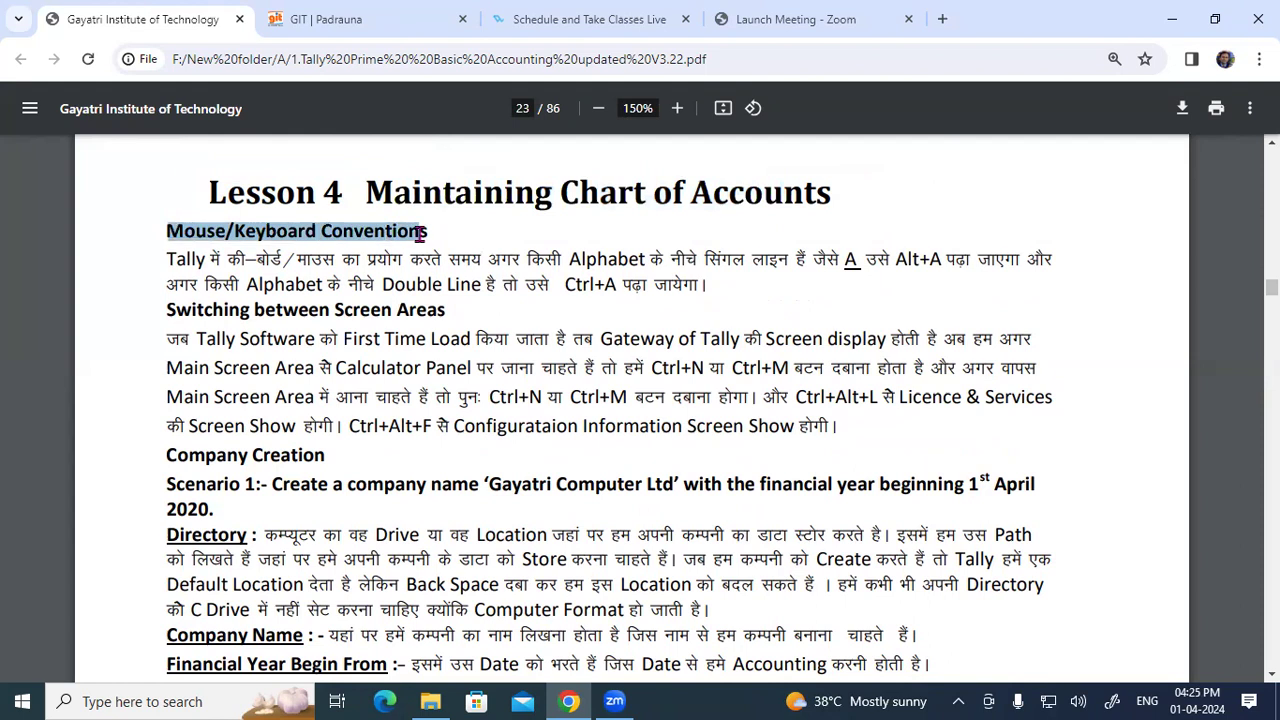
pyautogui.moveTo(180, 257); pyautogui.dragTo(1004, 262)
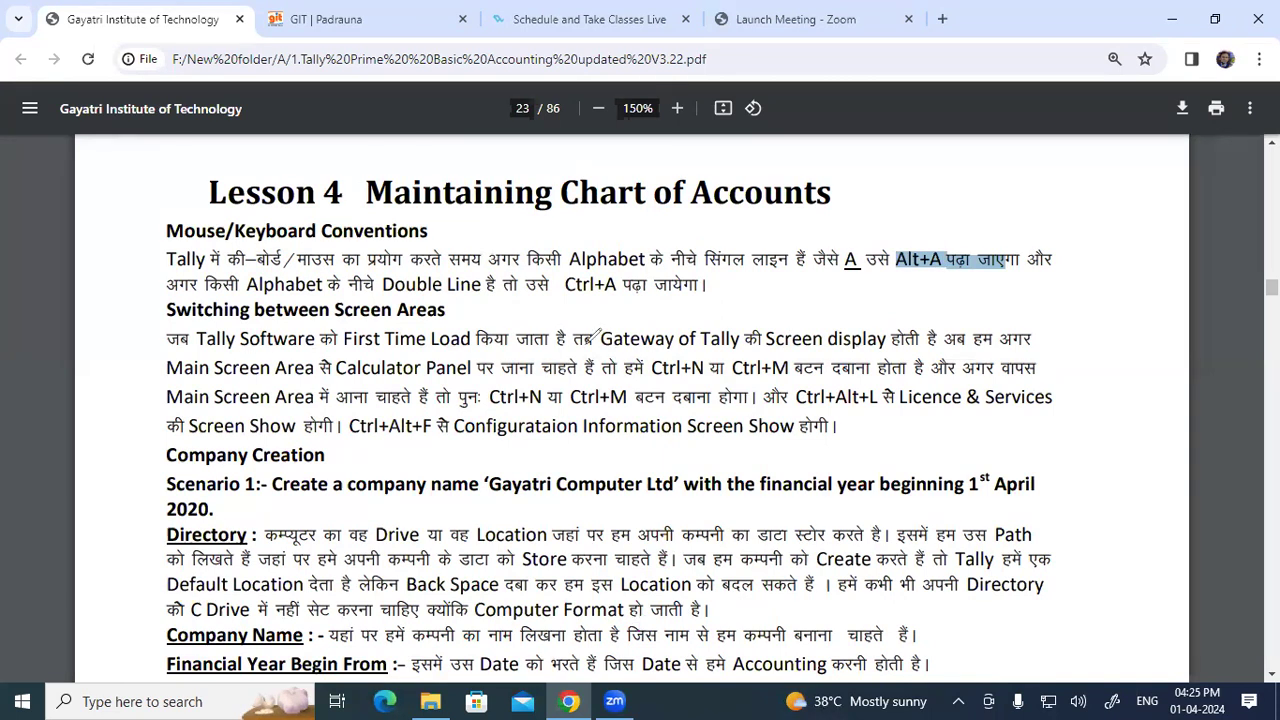
pyautogui.moveTo(630, 298)
pyautogui.mouseDown()
pyautogui.moveTo(737, 349)
pyautogui.moveTo(834, 310)
pyautogui.mouseUp()
pyautogui.moveTo(680, 366)
pyautogui.mouseDown()
pyautogui.moveTo(686, 392)
pyautogui.moveTo(686, 376)
pyautogui.moveTo(716, 376)
pyautogui.moveTo(708, 387)
pyautogui.mouseUp()
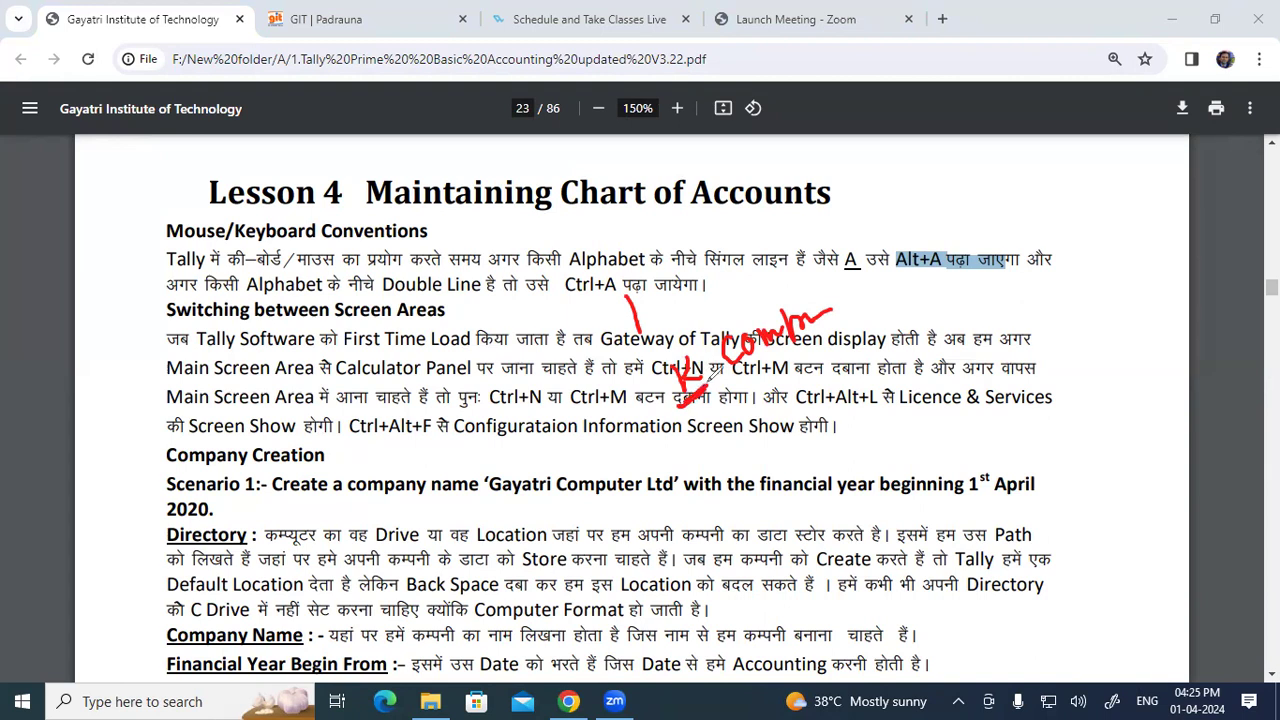
# Step: Underline Alt+A, Alphabet, Ctrl+M and Ctrl+N in red and scribble red notes around the Lesson 4 title
pyautogui.moveTo(898, 250); pyautogui.dragTo(942, 246)
pyautogui.moveTo(277, 293); pyautogui.dragTo(617, 293)
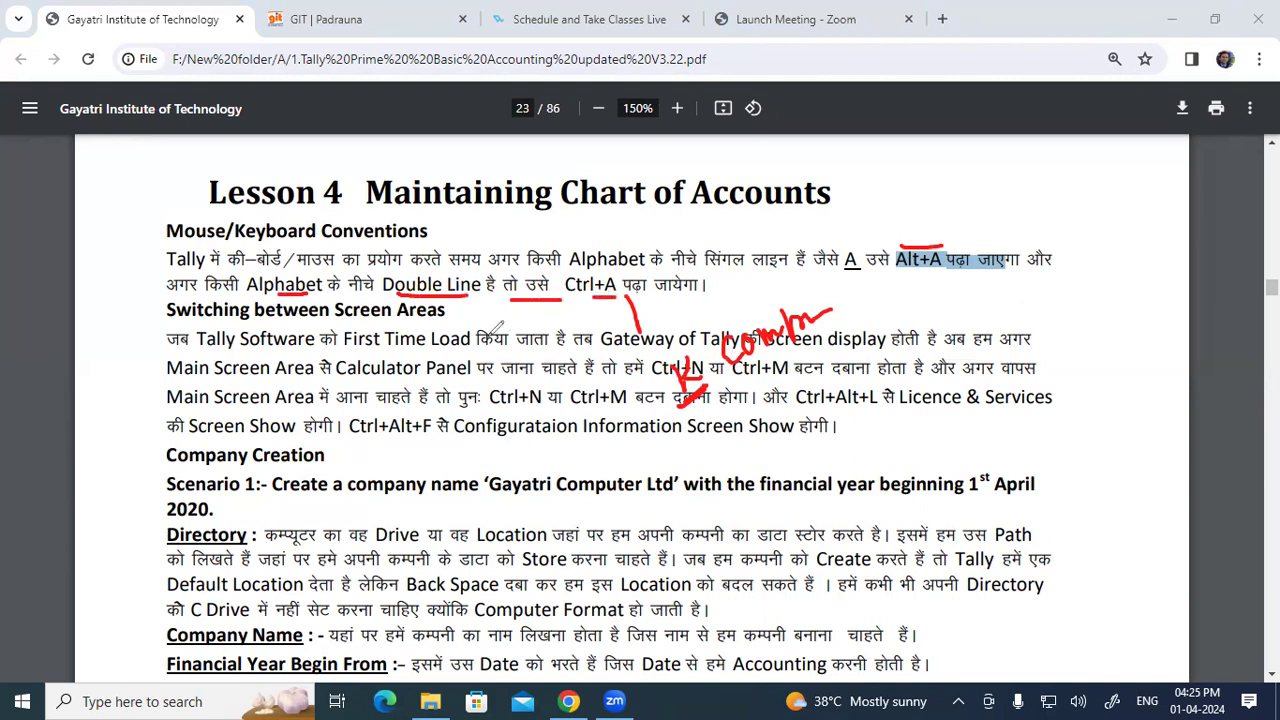
pyautogui.moveTo(979, 141)
pyautogui.mouseDown()
pyautogui.moveTo(976, 191)
pyautogui.moveTo(978, 165)
pyautogui.mouseUp()
pyautogui.moveTo(962, 212); pyautogui.dragTo(996, 194)
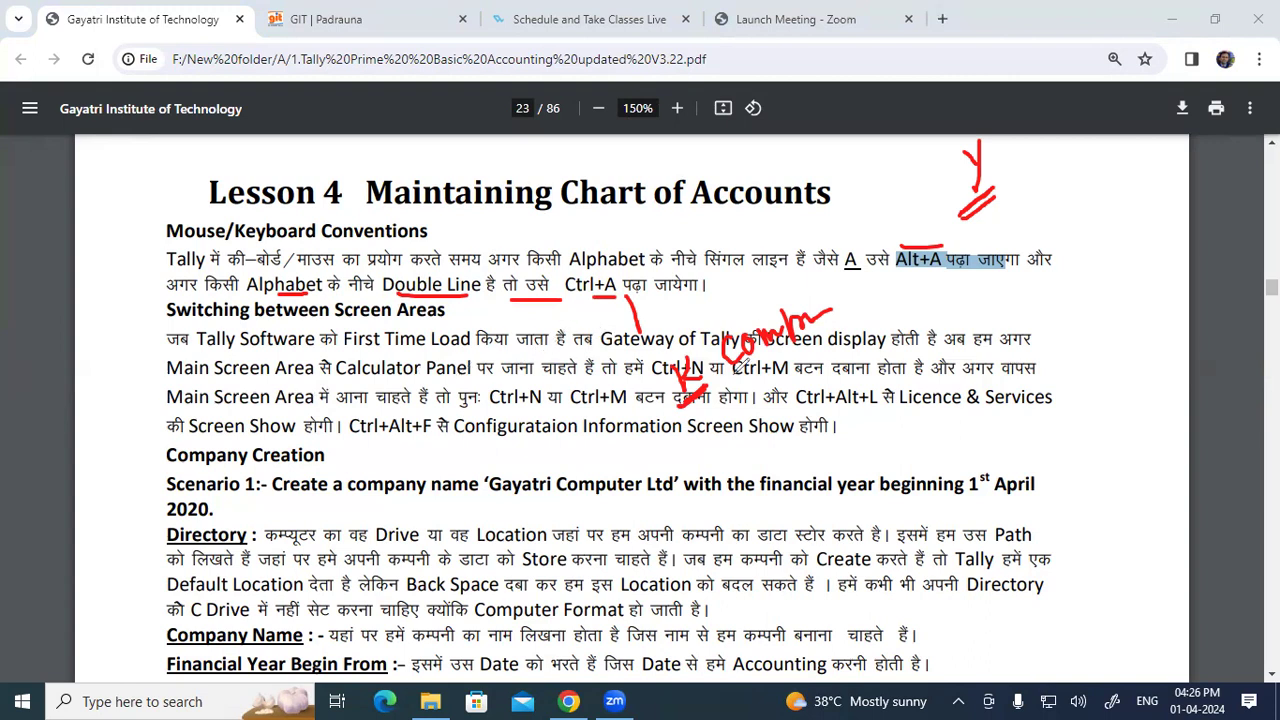
pyautogui.moveTo(866, 180)
pyautogui.mouseDown()
pyautogui.moveTo(896, 196)
pyautogui.moveTo(902, 177)
pyautogui.mouseUp()
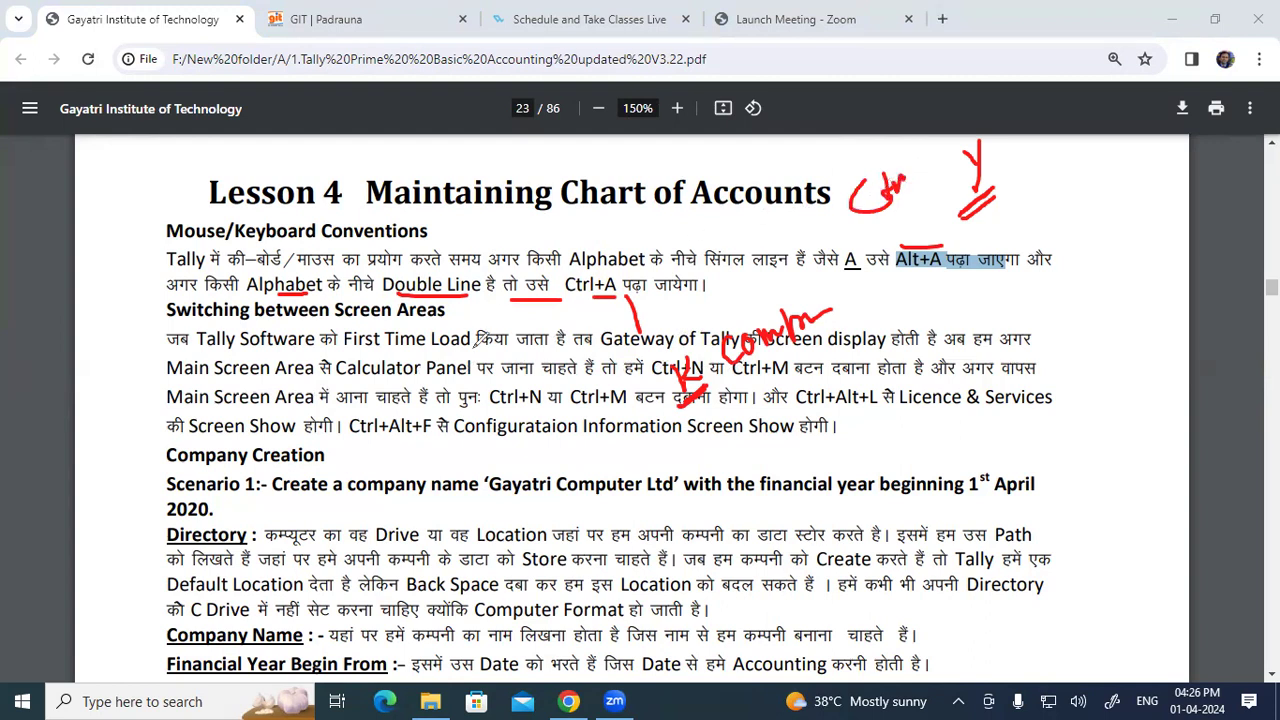
pyautogui.moveTo(152, 170); pyautogui.dragTo(190, 146)
pyautogui.moveTo(177, 152)
pyautogui.mouseDown()
pyautogui.moveTo(177, 188)
pyautogui.moveTo(204, 160)
pyautogui.mouseUp()
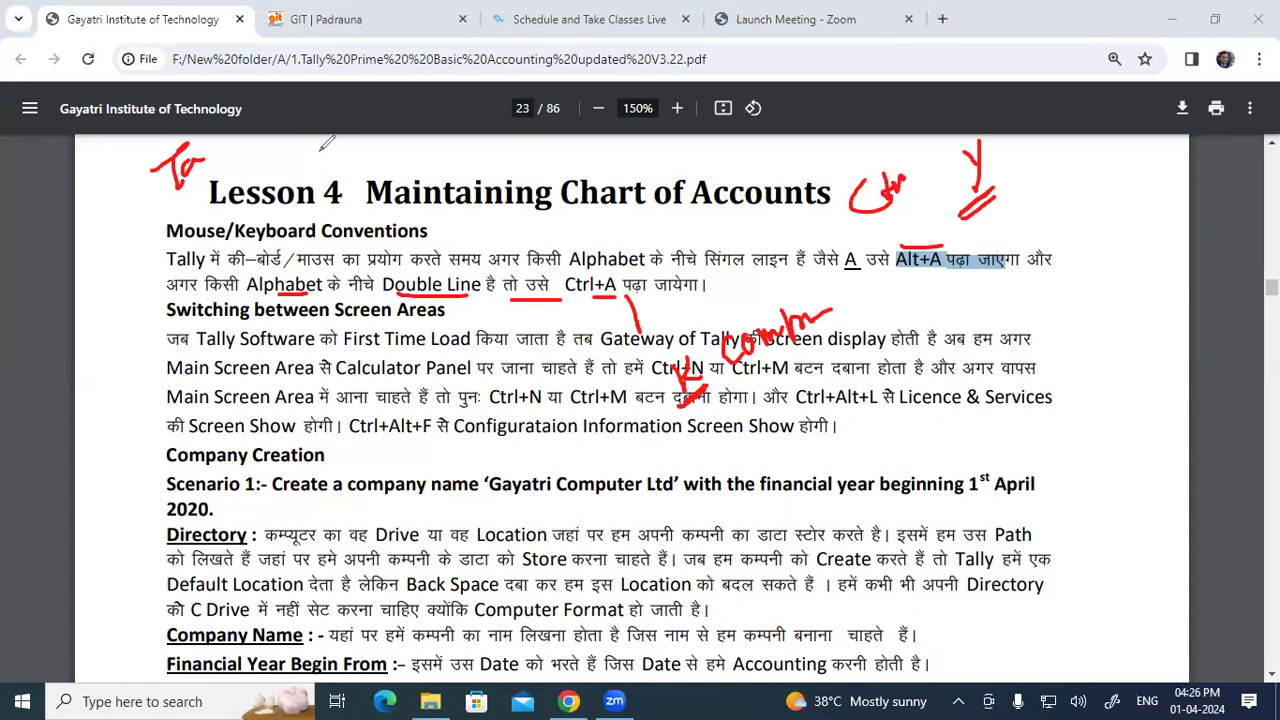
pyautogui.moveTo(572, 411); pyautogui.dragTo(628, 409)
pyautogui.moveTo(489, 409); pyautogui.dragTo(542, 411)
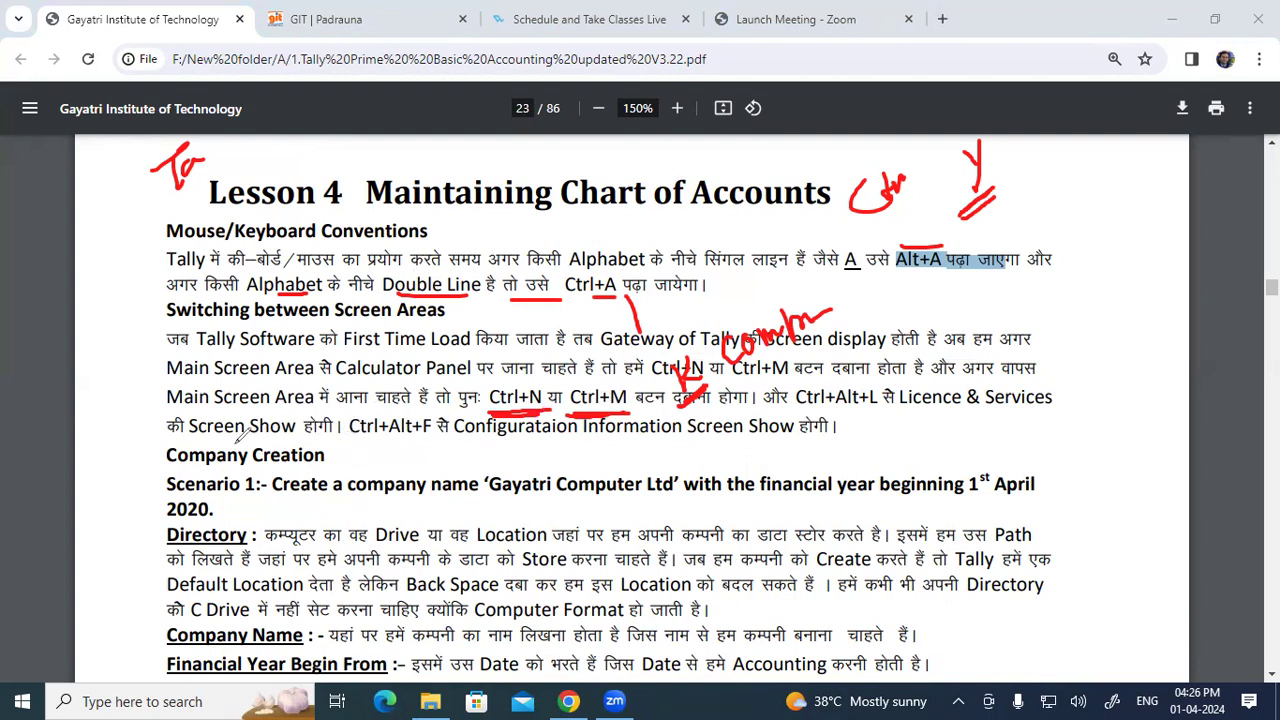
# Step: Underline Screen Show, the Scenario 1 line, Ctrl+Alt+F and Ctrl+Alt+L in red, then clear all ink
pyautogui.moveTo(186, 436); pyautogui.dragTo(328, 435)
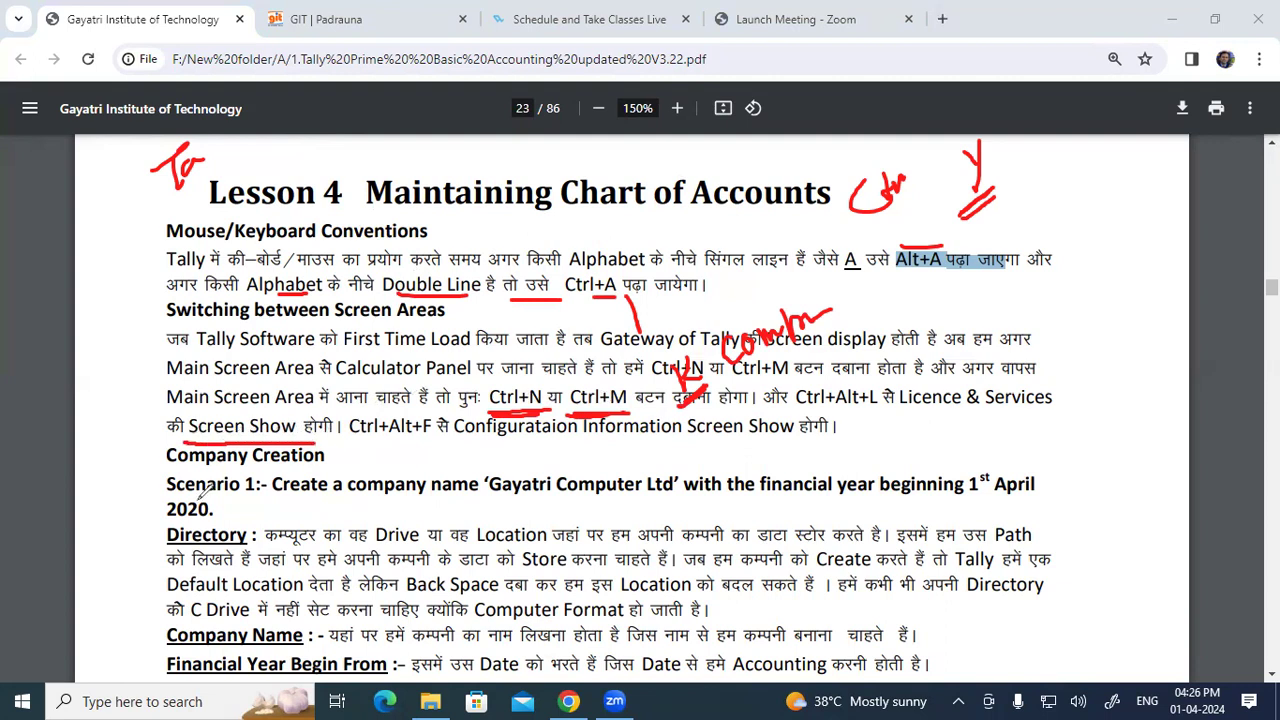
pyautogui.moveTo(213, 492)
pyautogui.mouseDown()
pyautogui.moveTo(478, 492)
pyautogui.moveTo(652, 465)
pyautogui.moveTo(941, 466)
pyautogui.mouseUp()
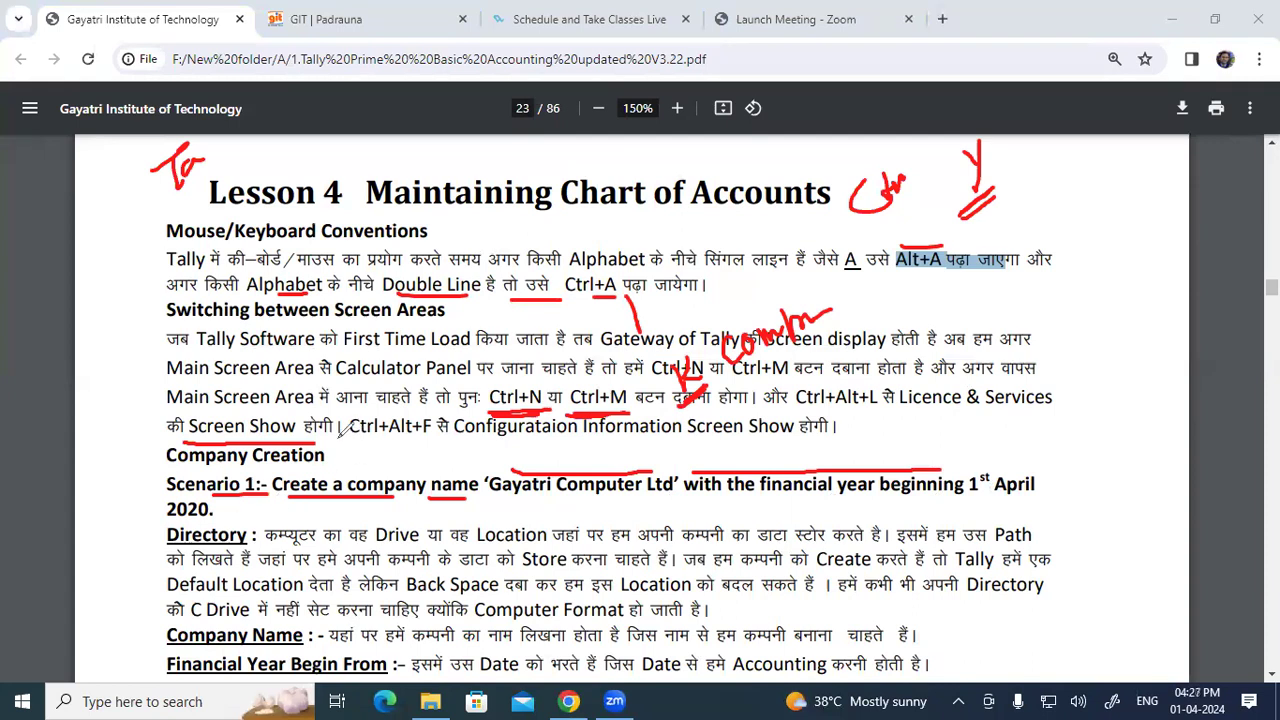
pyautogui.moveTo(350, 440)
pyautogui.mouseDown()
pyautogui.moveTo(626, 440)
pyautogui.moveTo(621, 430)
pyautogui.mouseUp()
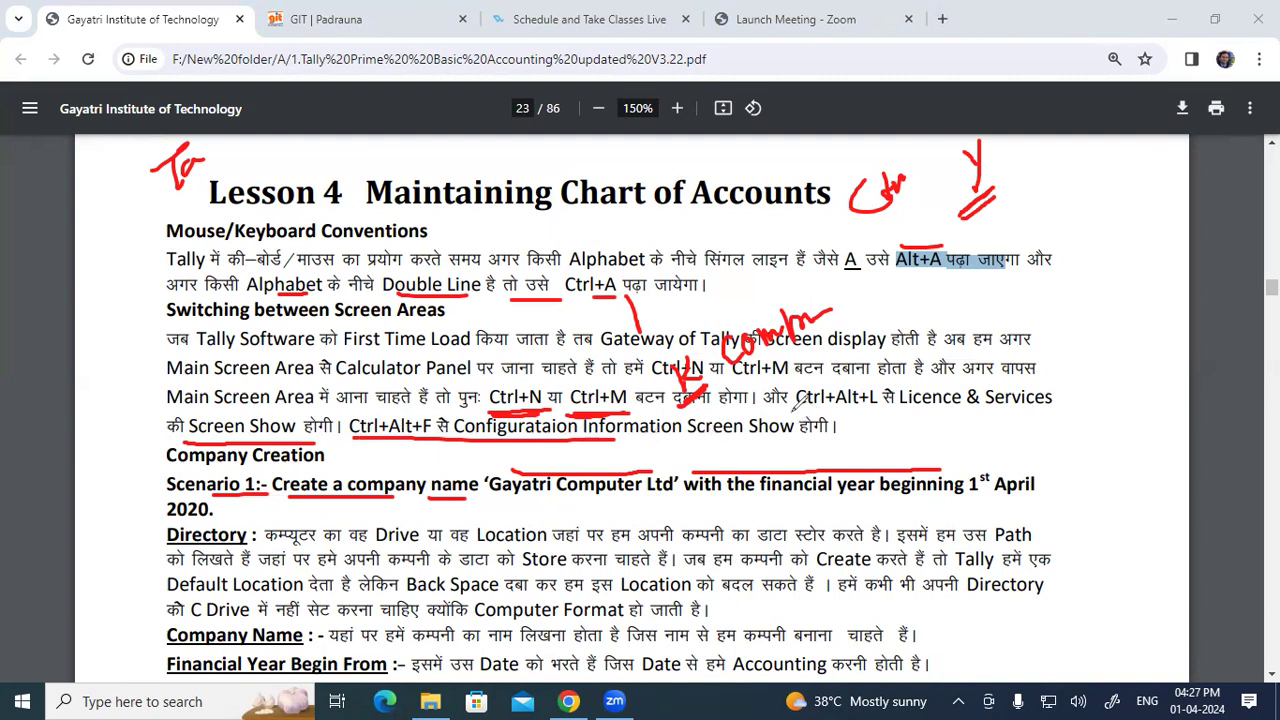
pyautogui.moveTo(822, 408); pyautogui.dragTo(1012, 407)
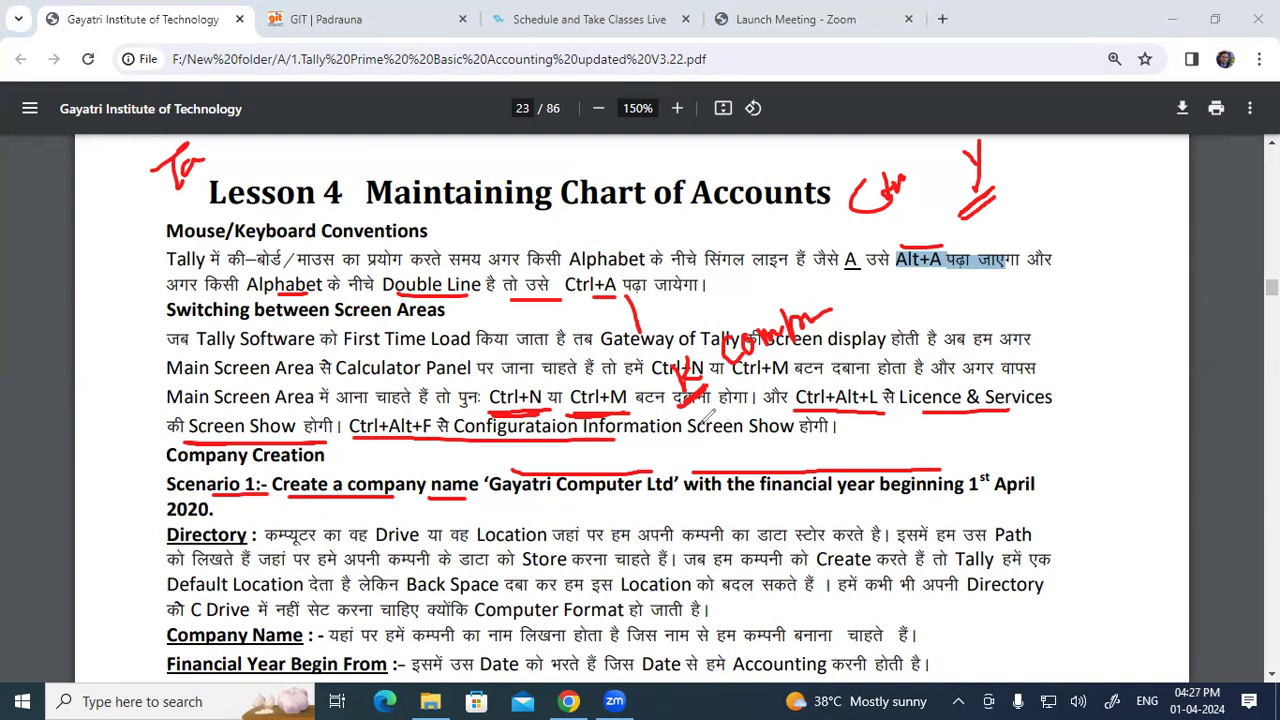
pyautogui.click(65, 462)
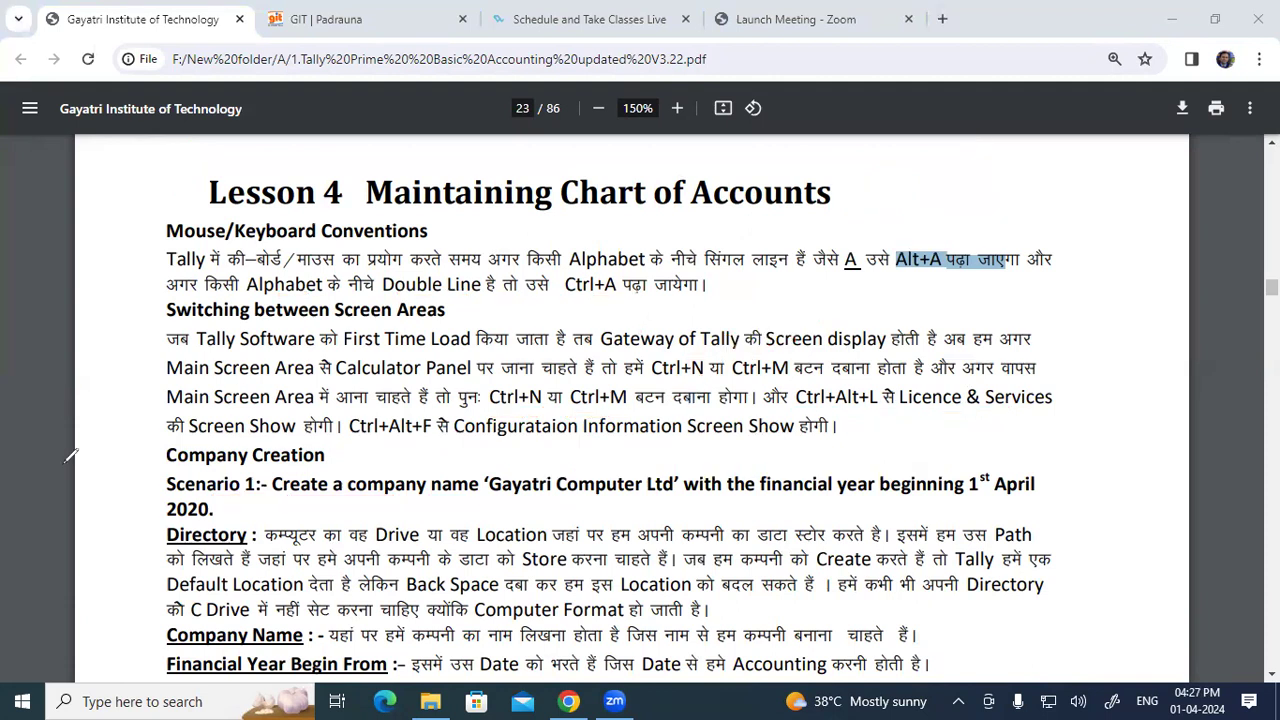
# Step: Search Google for 'tally download' in a new tab and open the TallyPrime 4.1 download result
pyautogui.click(942, 19)
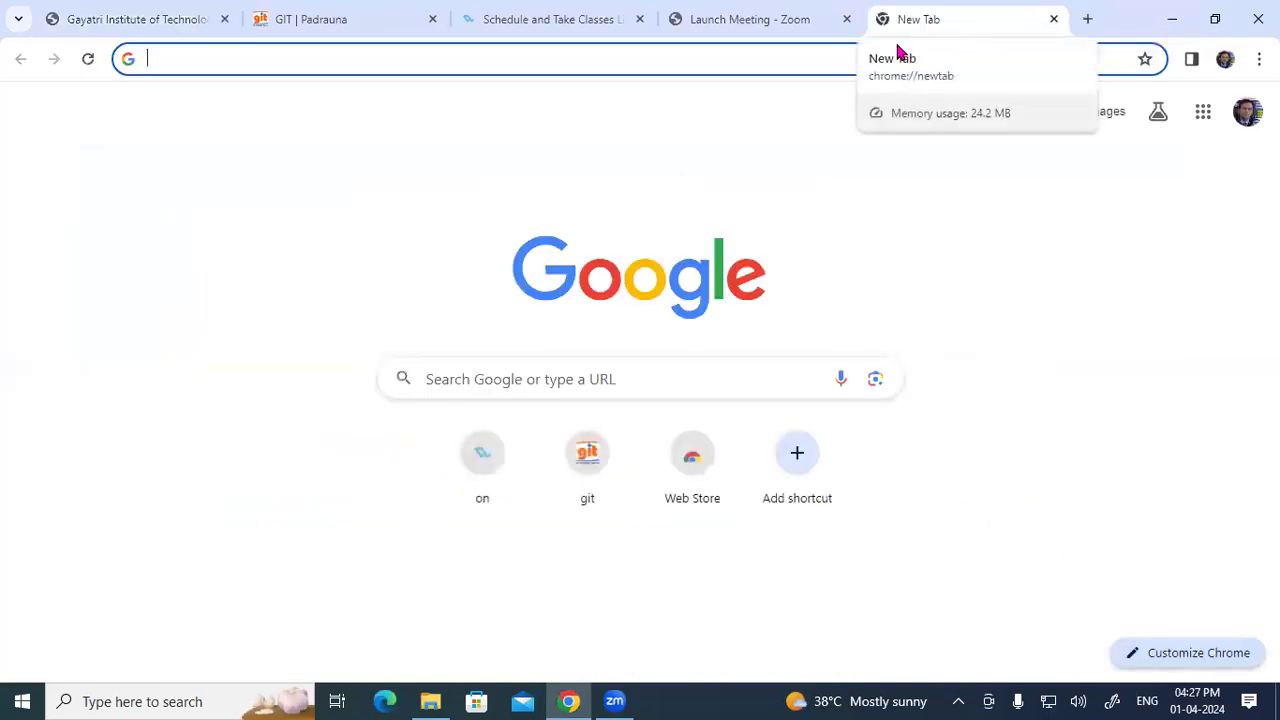
pyautogui.click(335, 63)
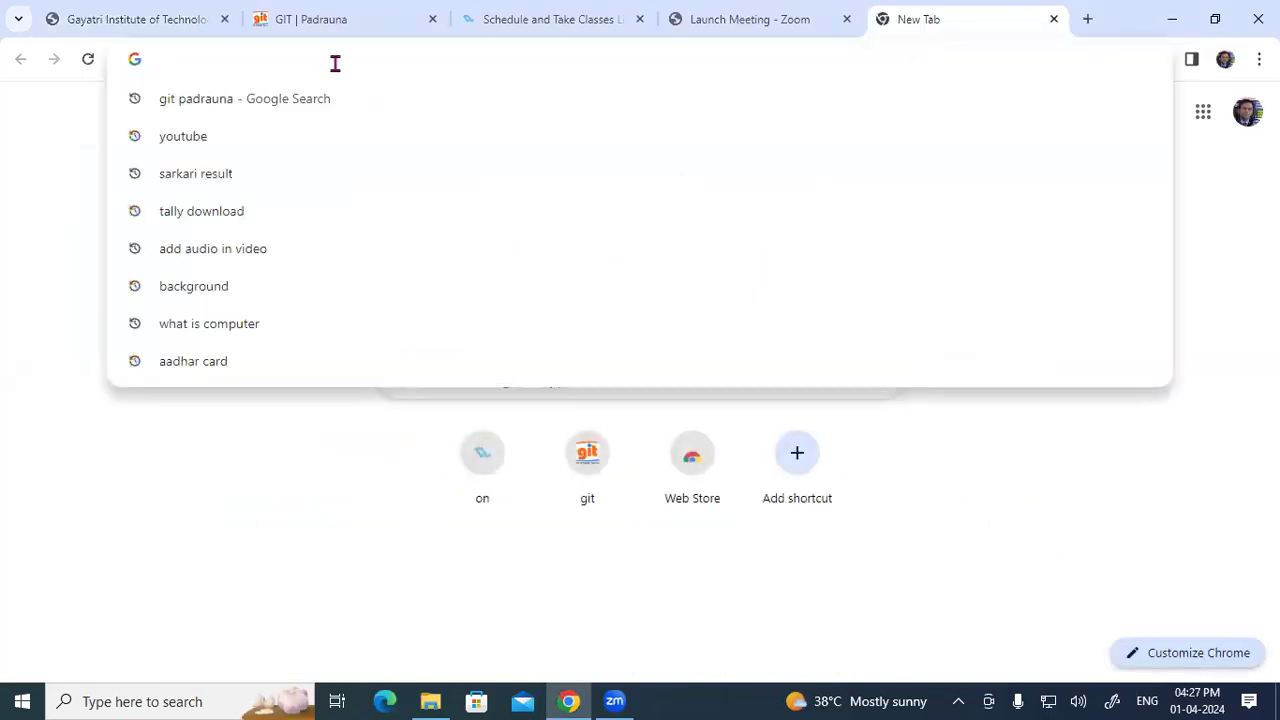
pyautogui.write('TA')
pyautogui.press('Return')
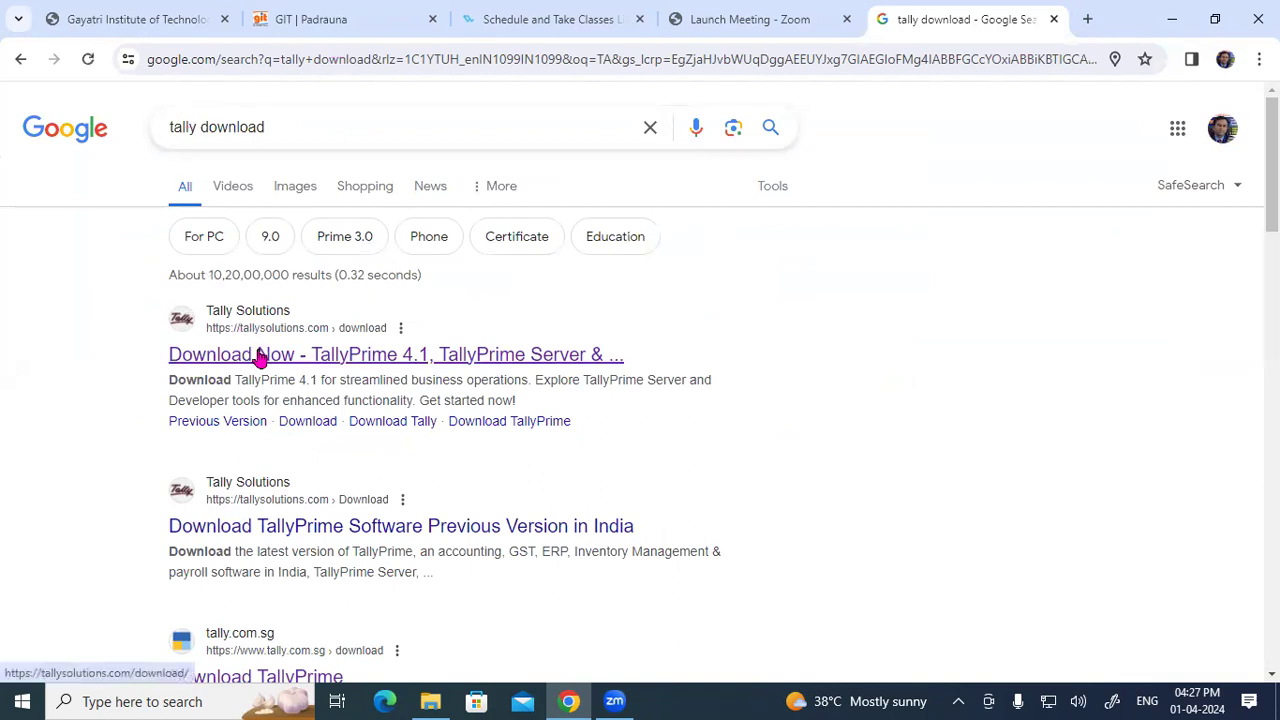
pyautogui.click(412, 364)
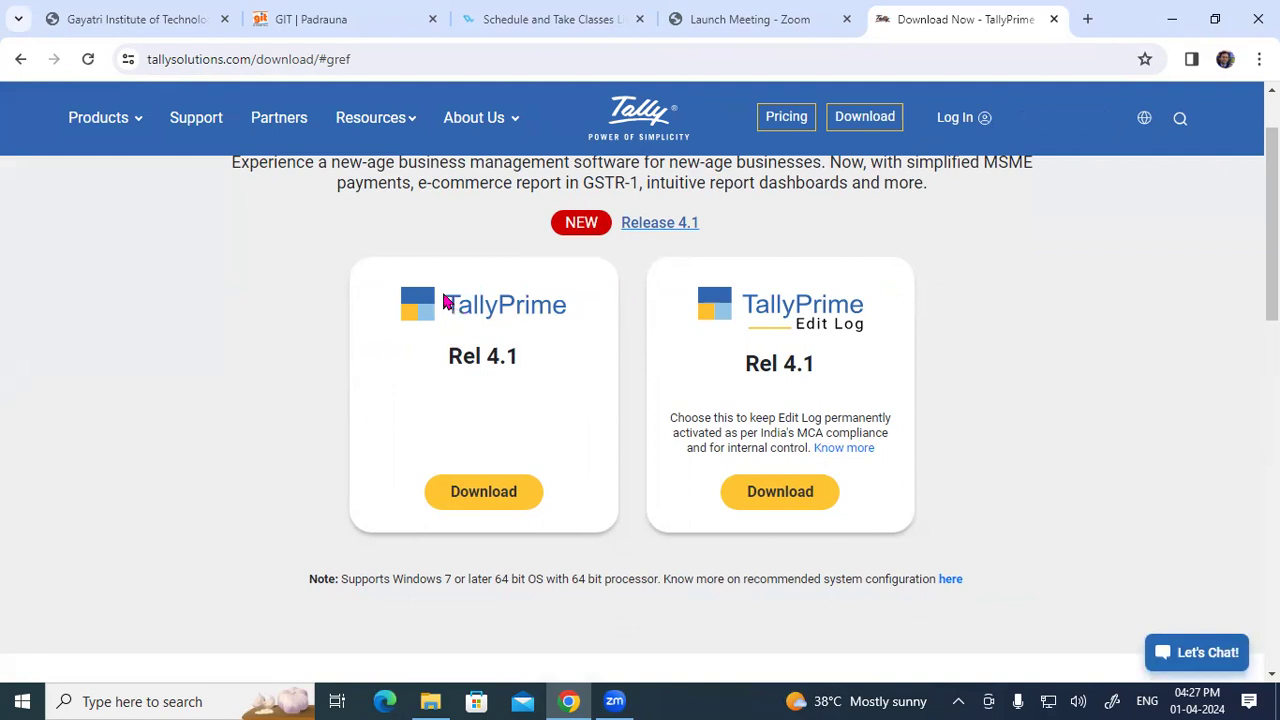
# Step: Mark up the TallyPrime Rel 4.1 download page in red, clear the ink, and minimise Chrome
pyautogui.moveTo(423, 240); pyautogui.dragTo(480, 329)
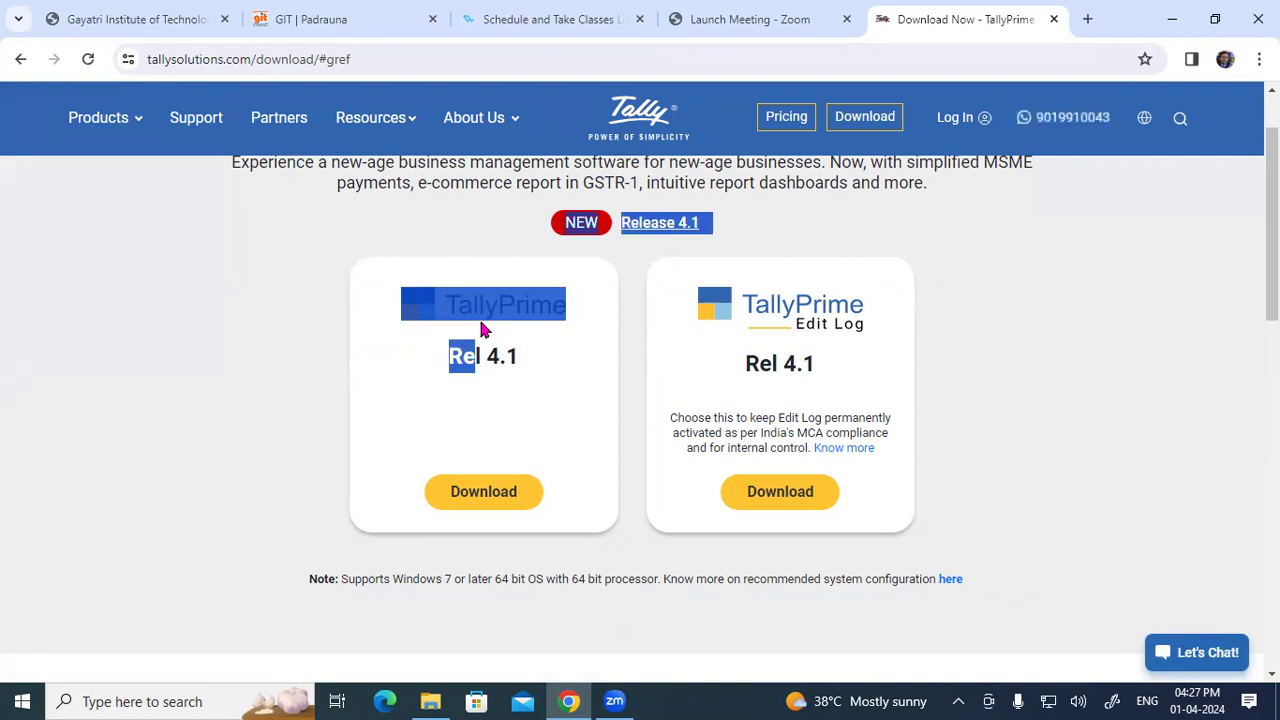
pyautogui.click(947, 320)
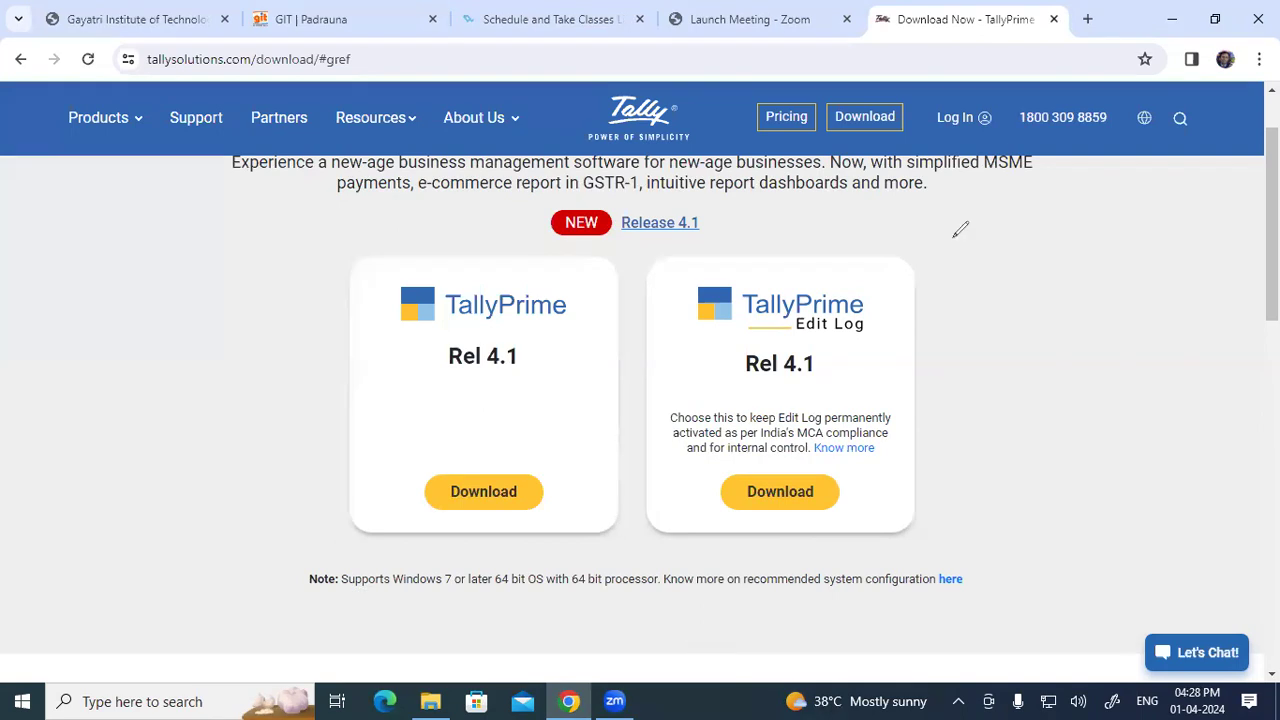
pyautogui.moveTo(918, 255); pyautogui.dragTo(1045, 231)
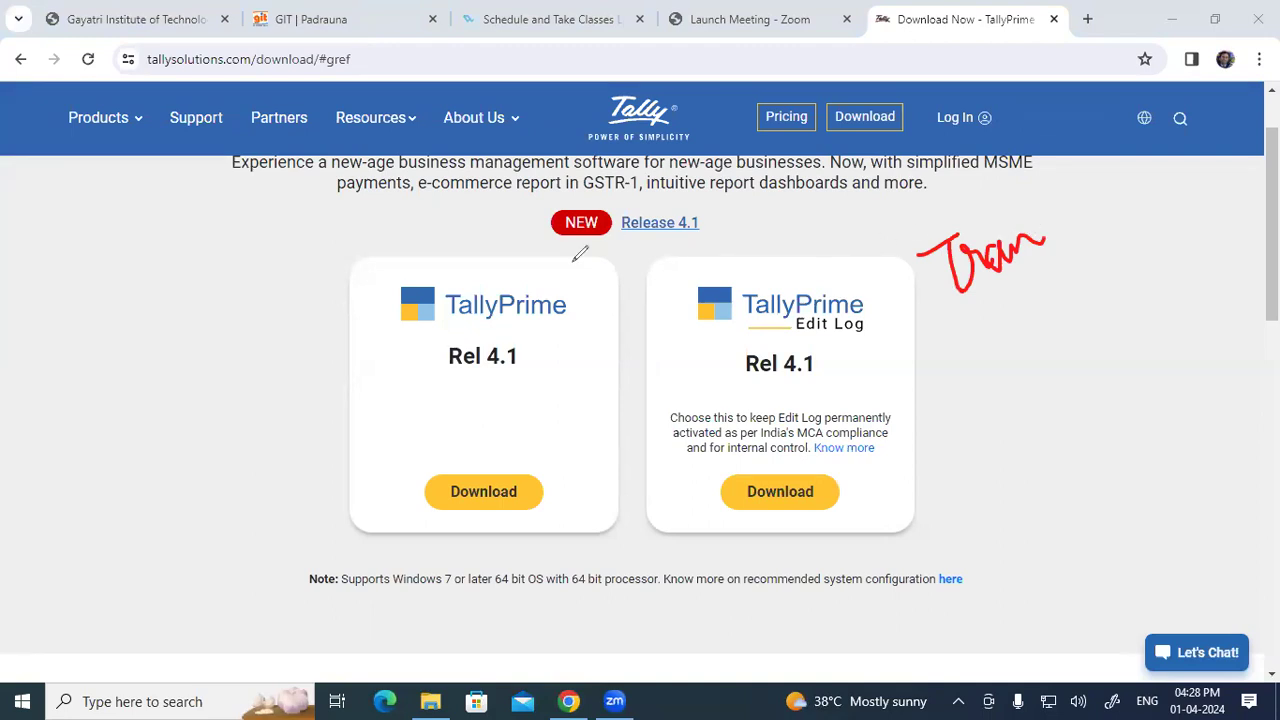
pyautogui.moveTo(441, 327); pyautogui.dragTo(571, 324)
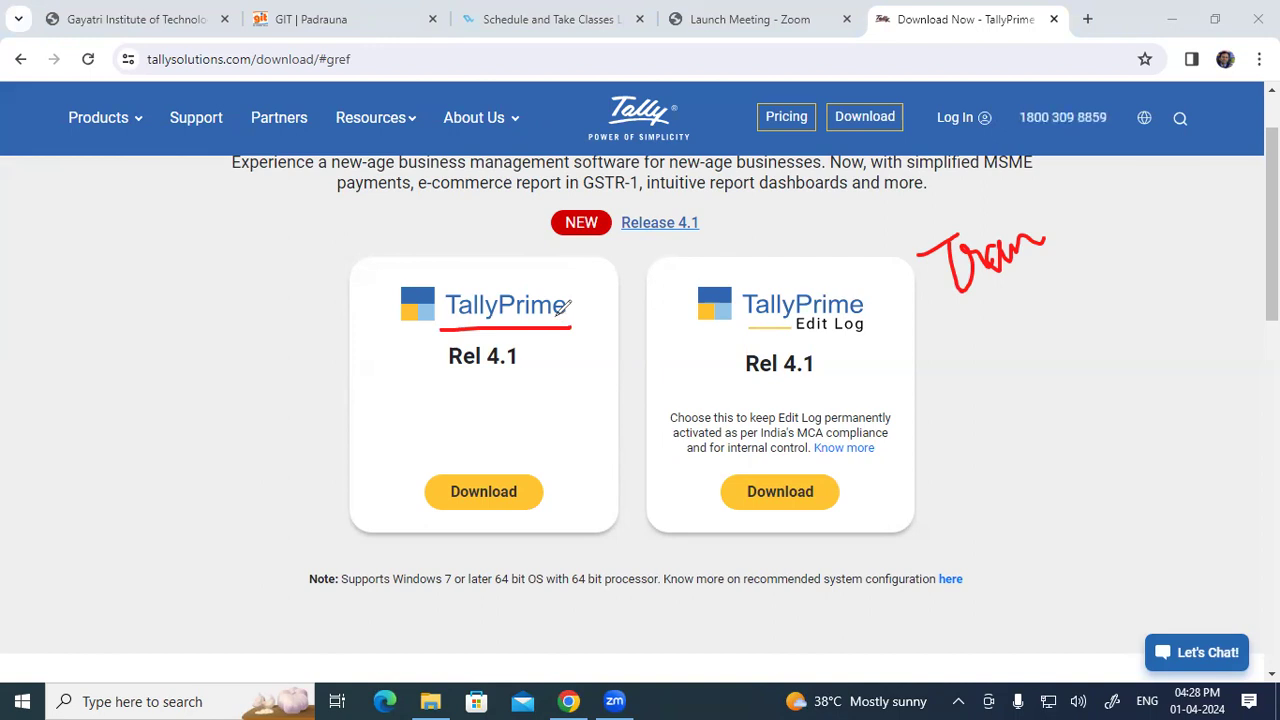
pyautogui.click(70, 521)
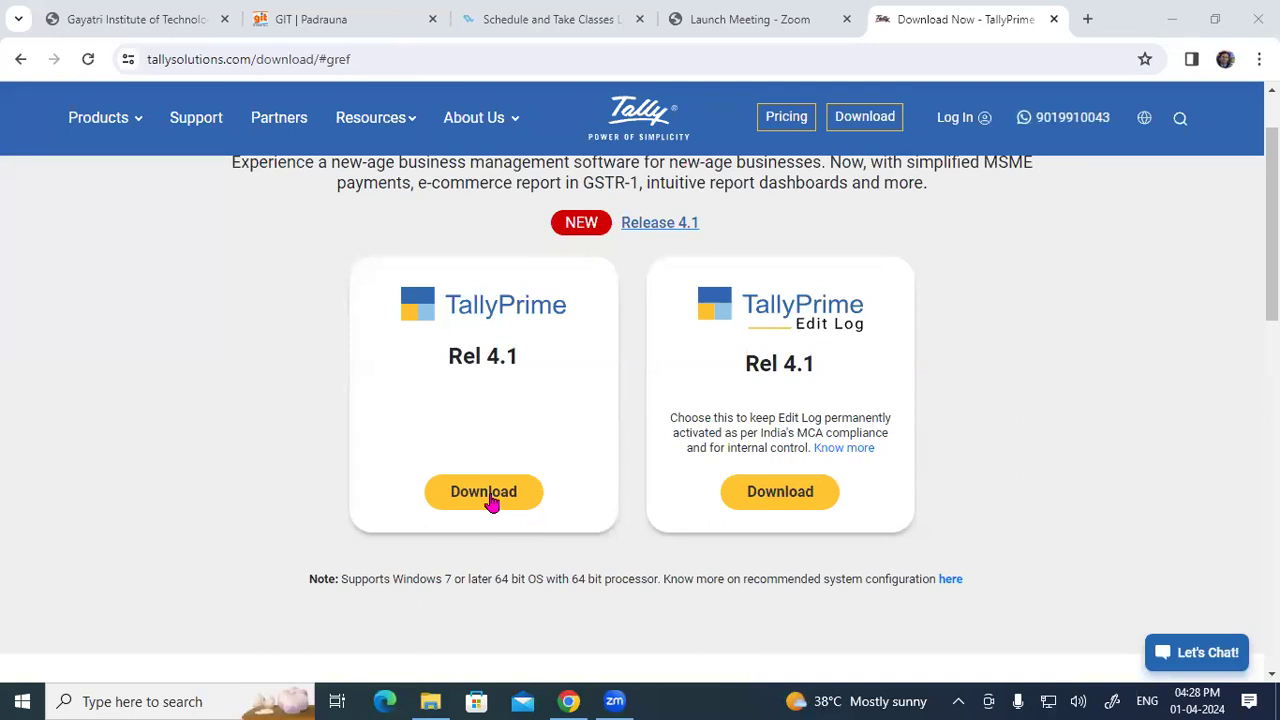
pyautogui.click(1171, 19)
# Step: From the desktop, open Control Panel's Programs and Features and select TallyPrime in the list
pyautogui.click(1171, 10)
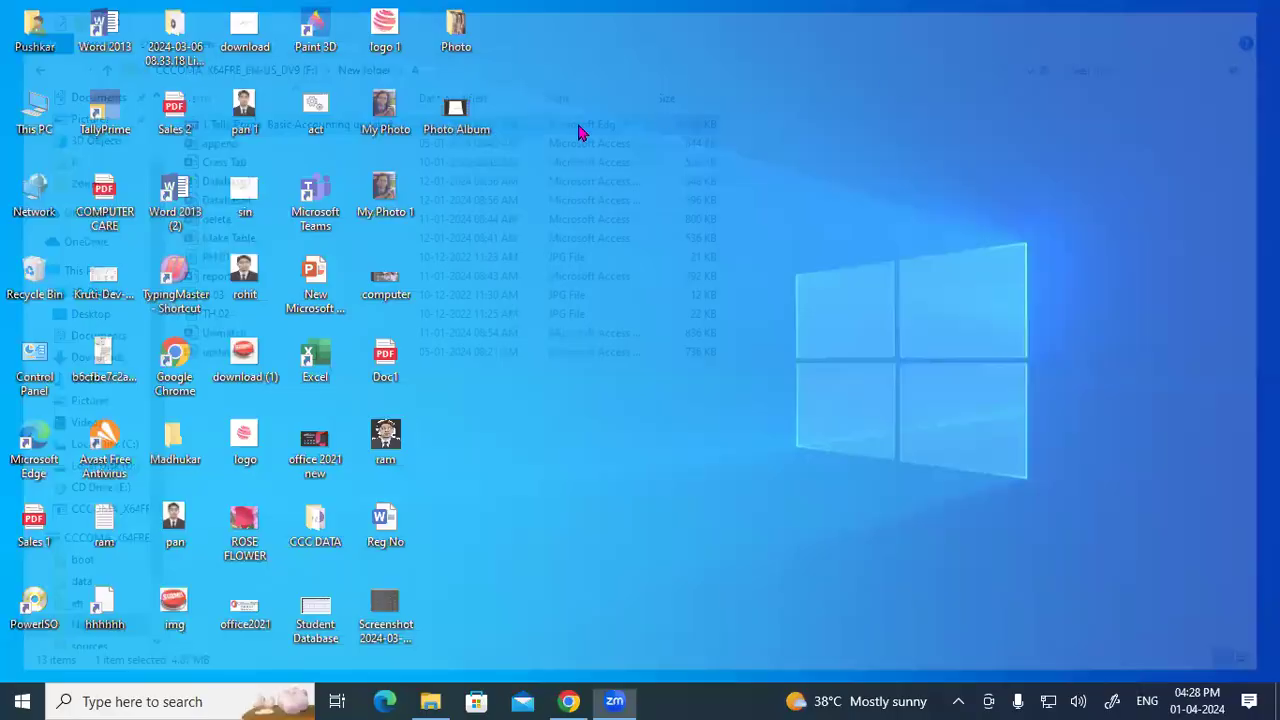
pyautogui.click(132, 112)
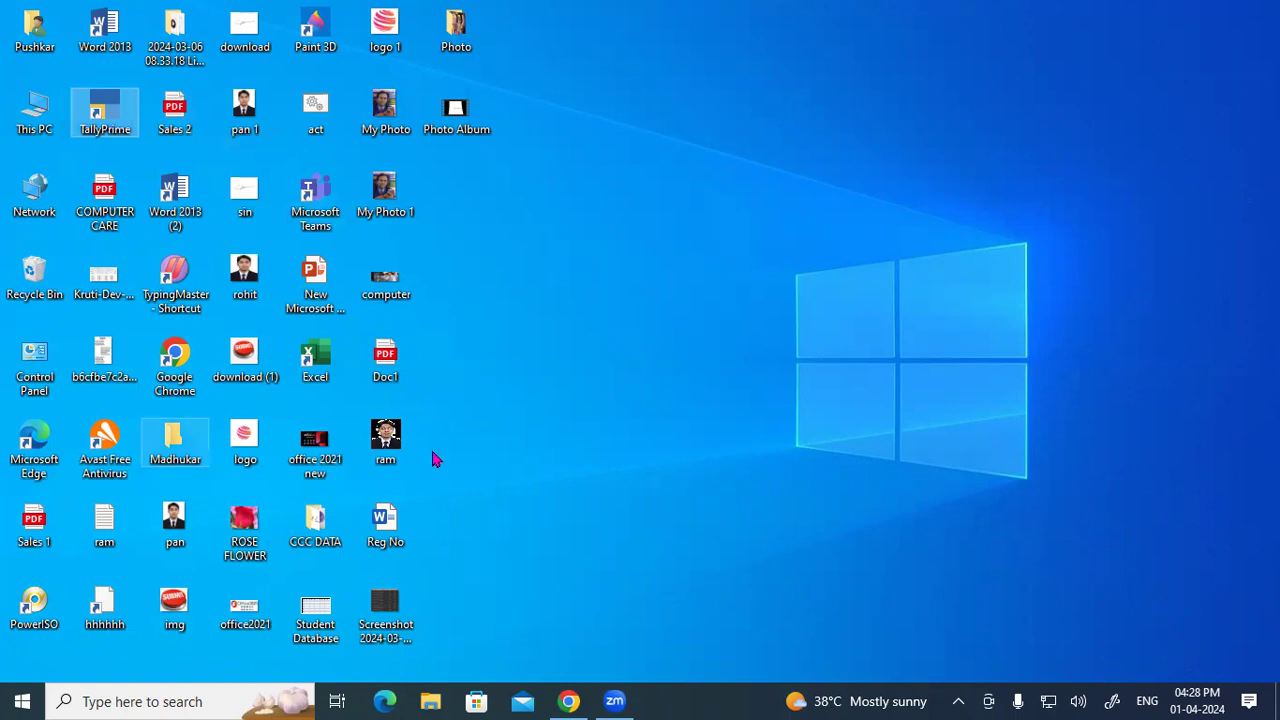
pyautogui.doubleClick(40, 368)
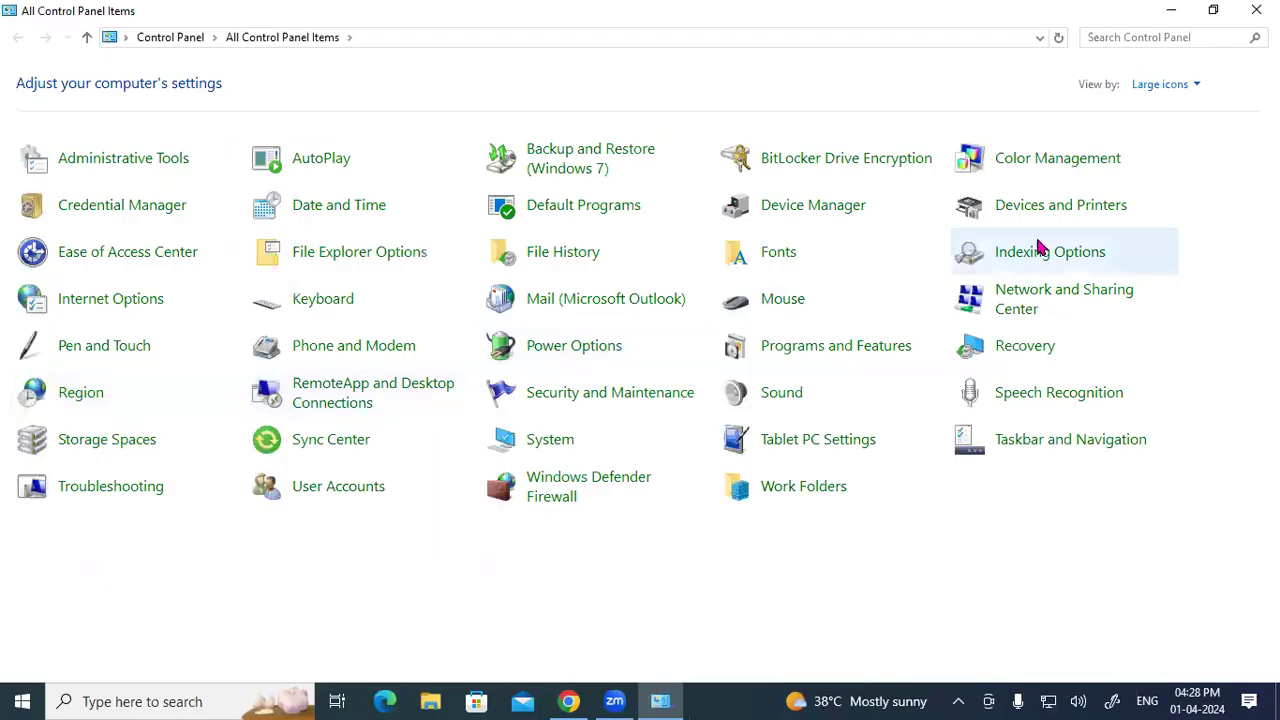
pyautogui.click(1160, 85)
pyautogui.click(882, 608)
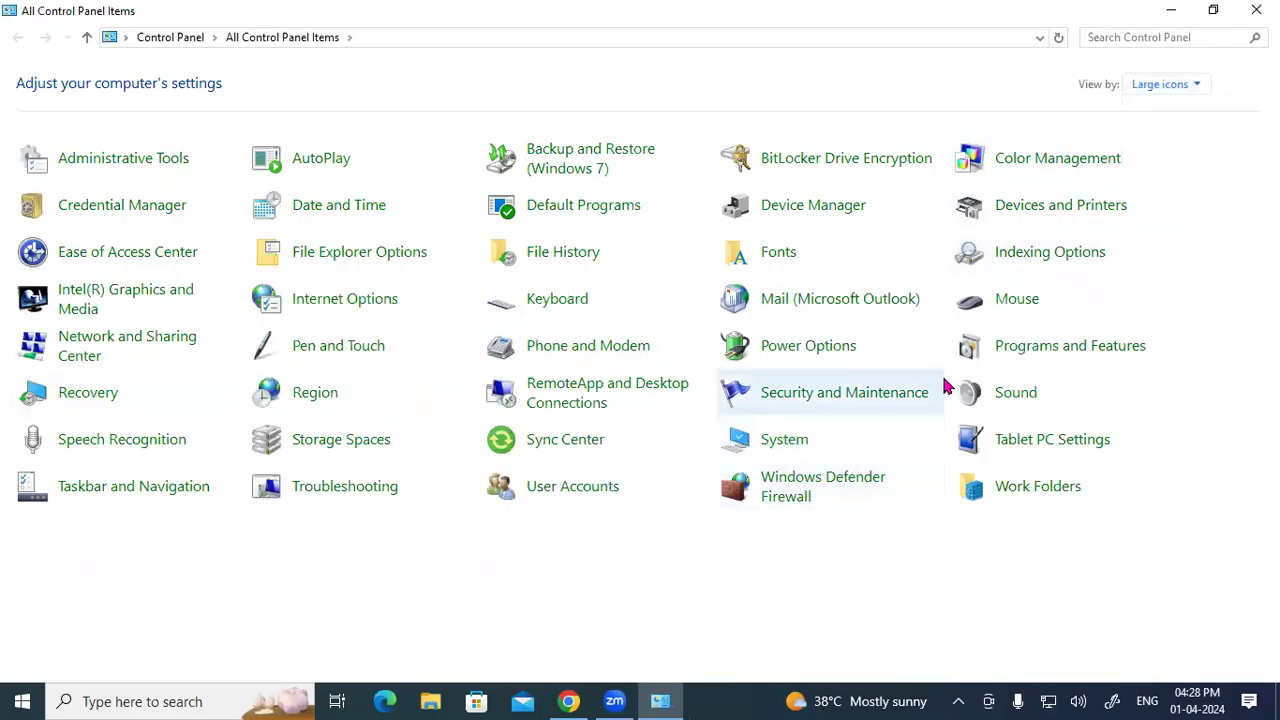
pyautogui.click(1068, 354)
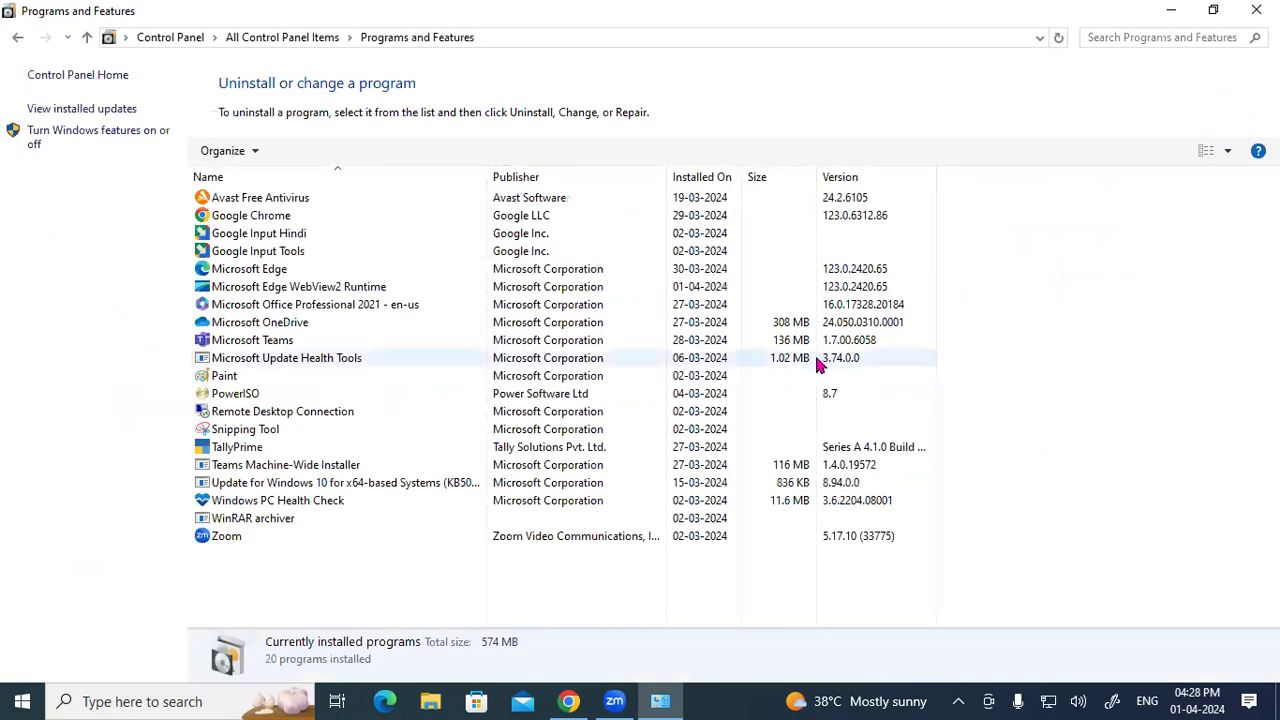
pyautogui.click(250, 451)
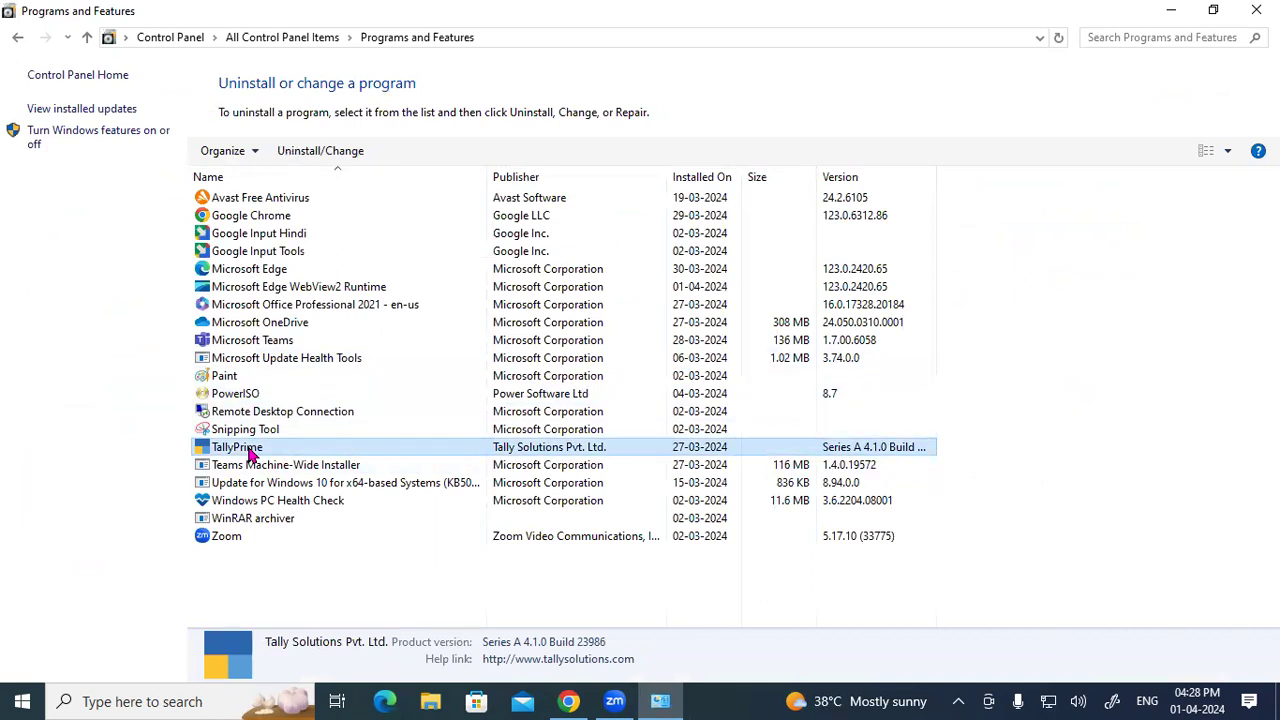
# Step: Uninstall TallyPrime via Uninstall/Change and confirm its removal
pyautogui.rightClick(250, 453)
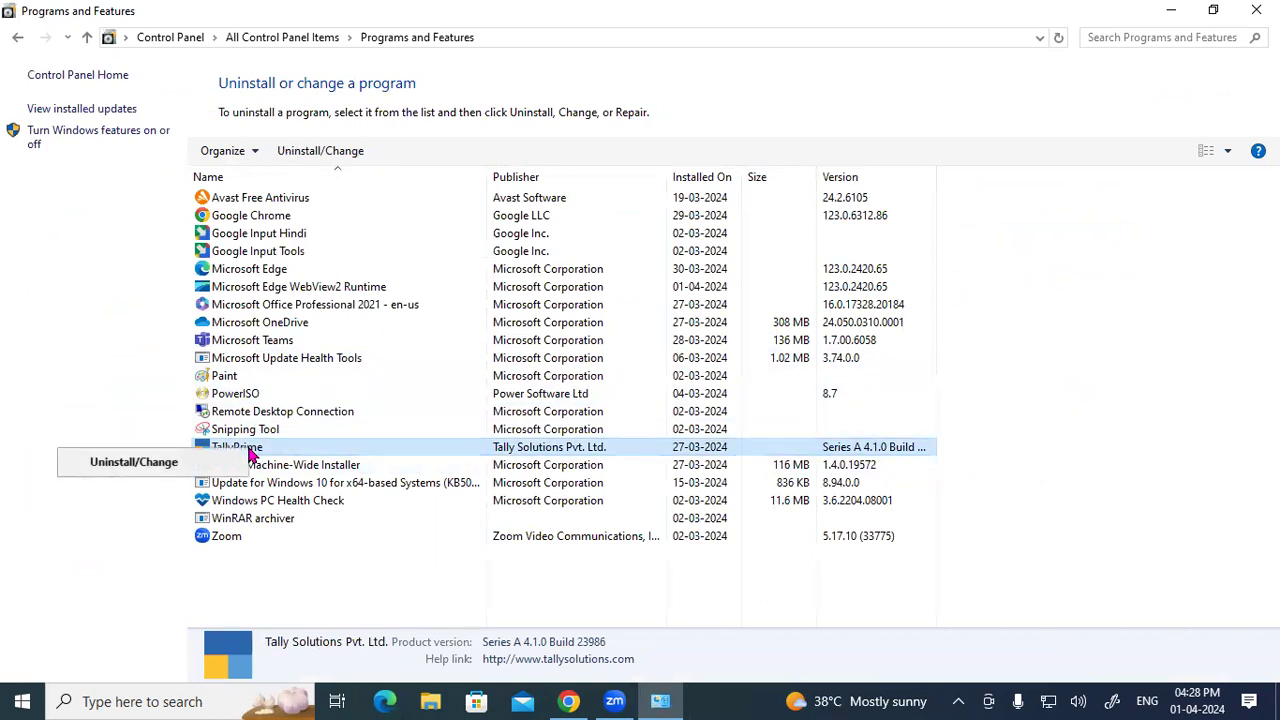
pyautogui.click(134, 462)
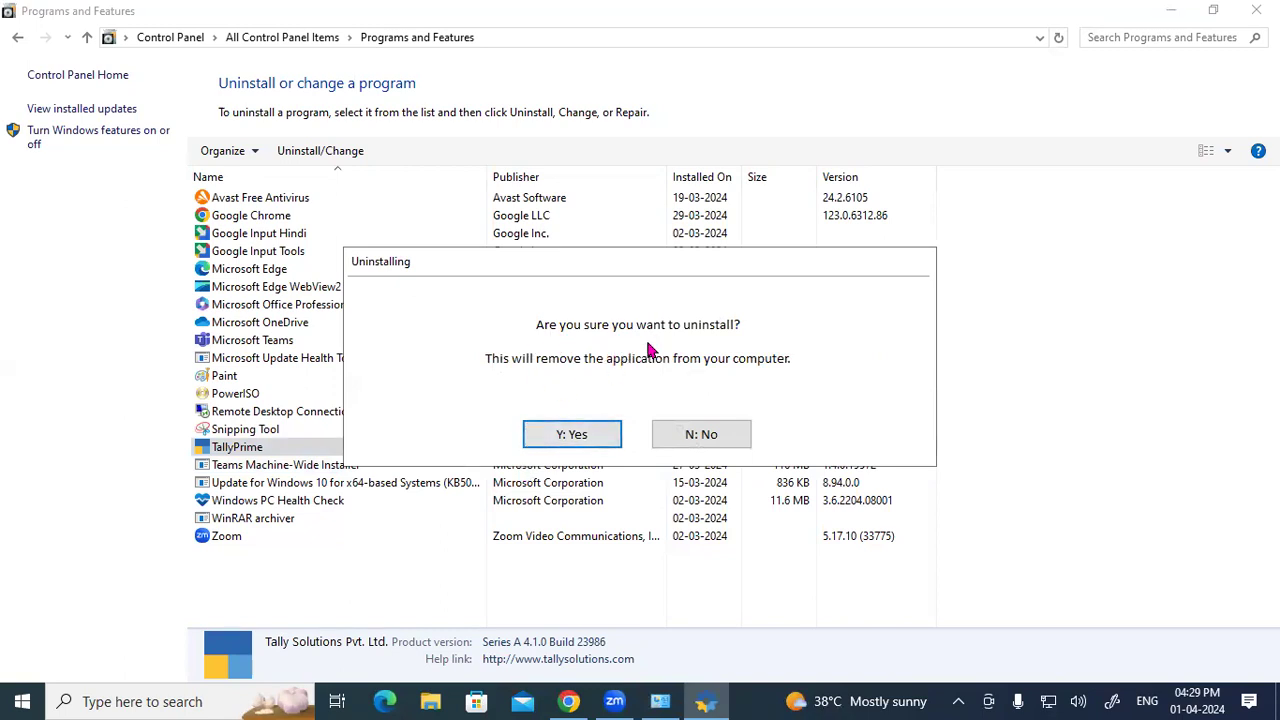
pyautogui.click(572, 434)
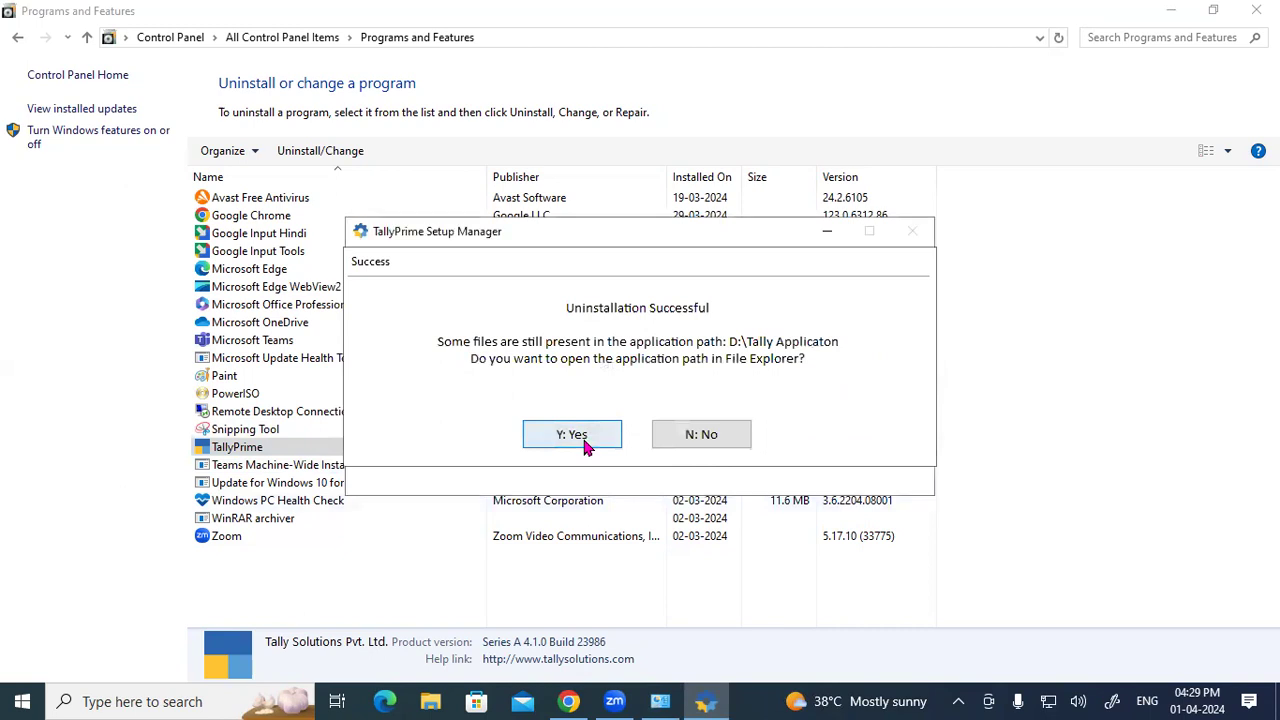
# Step: Close the leftover folder, quit the TallyPrime setup manager, and close Programs and Features
pyautogui.click(584, 438)
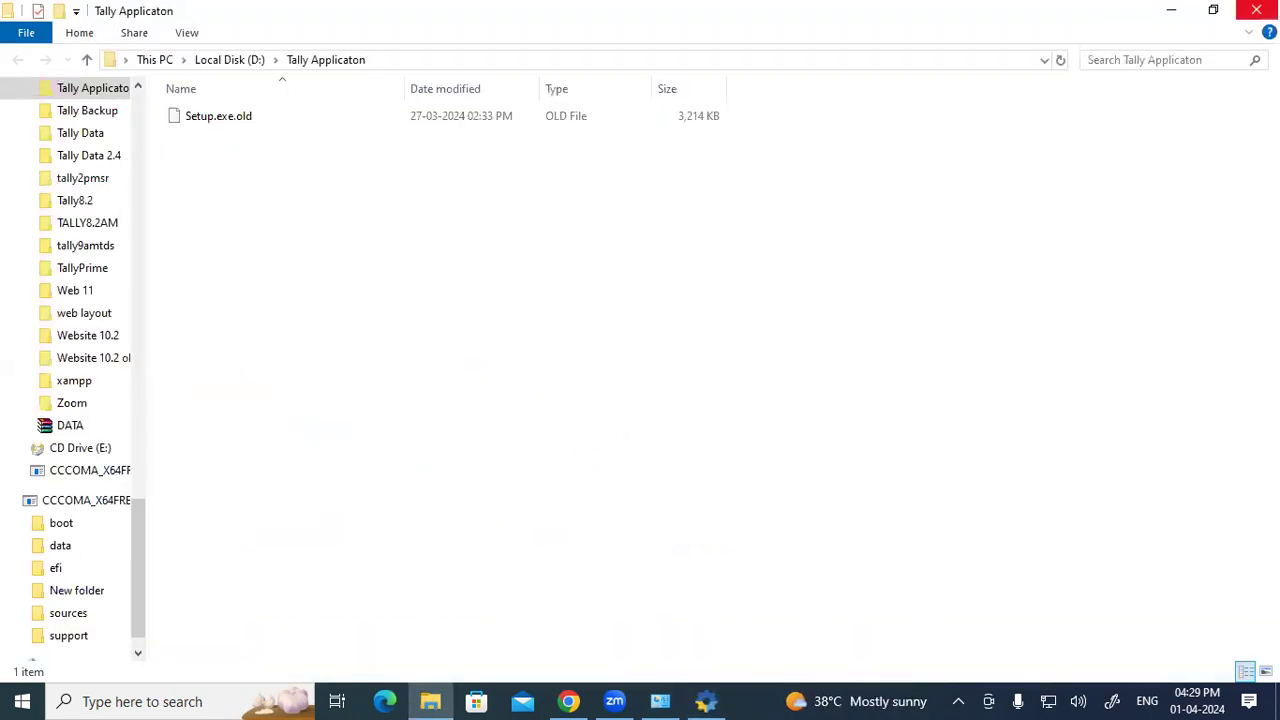
pyautogui.click(1247, 14)
pyautogui.click(912, 231)
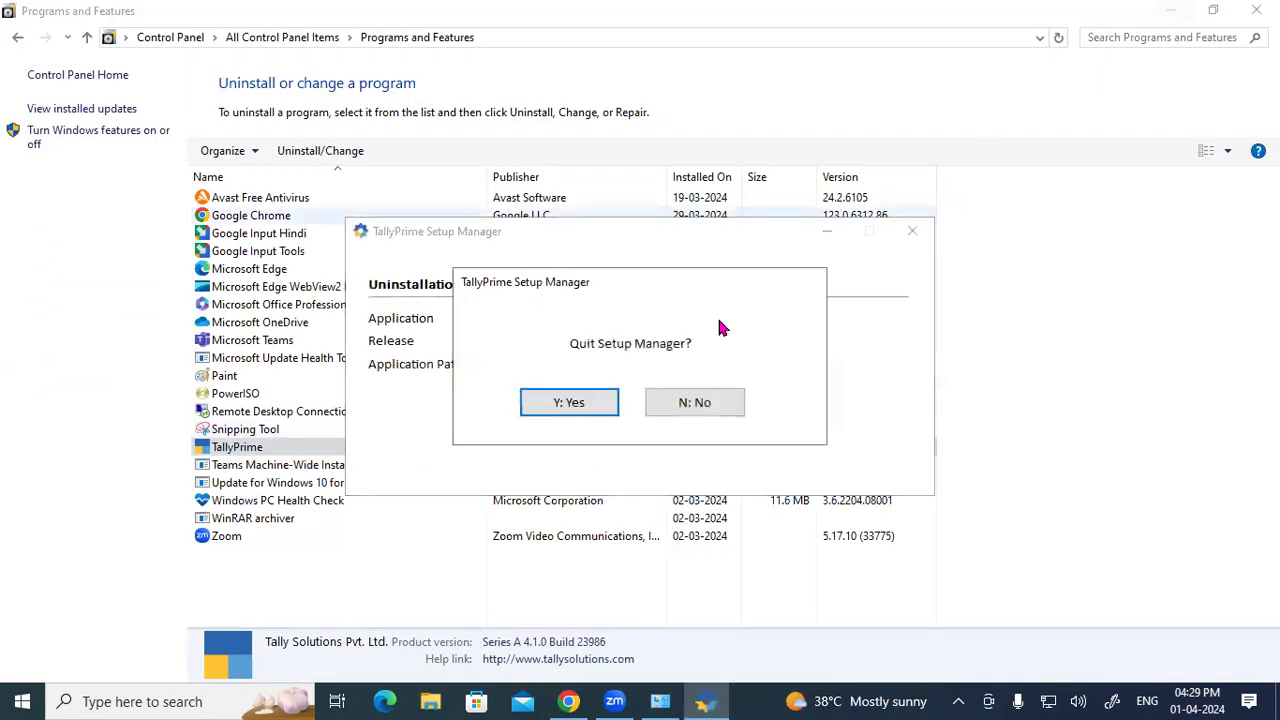
pyautogui.click(545, 402)
pyautogui.click(1258, 10)
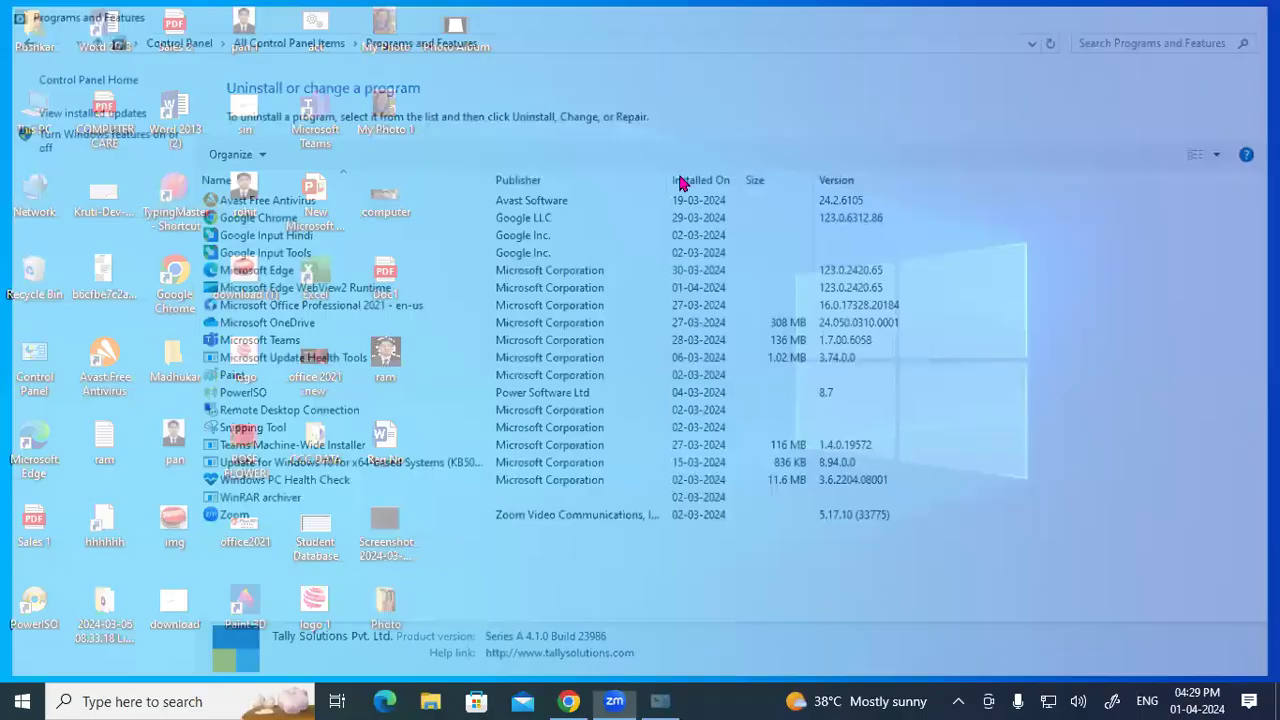
pyautogui.moveTo(2, 2); pyautogui.dragTo(502, 632)
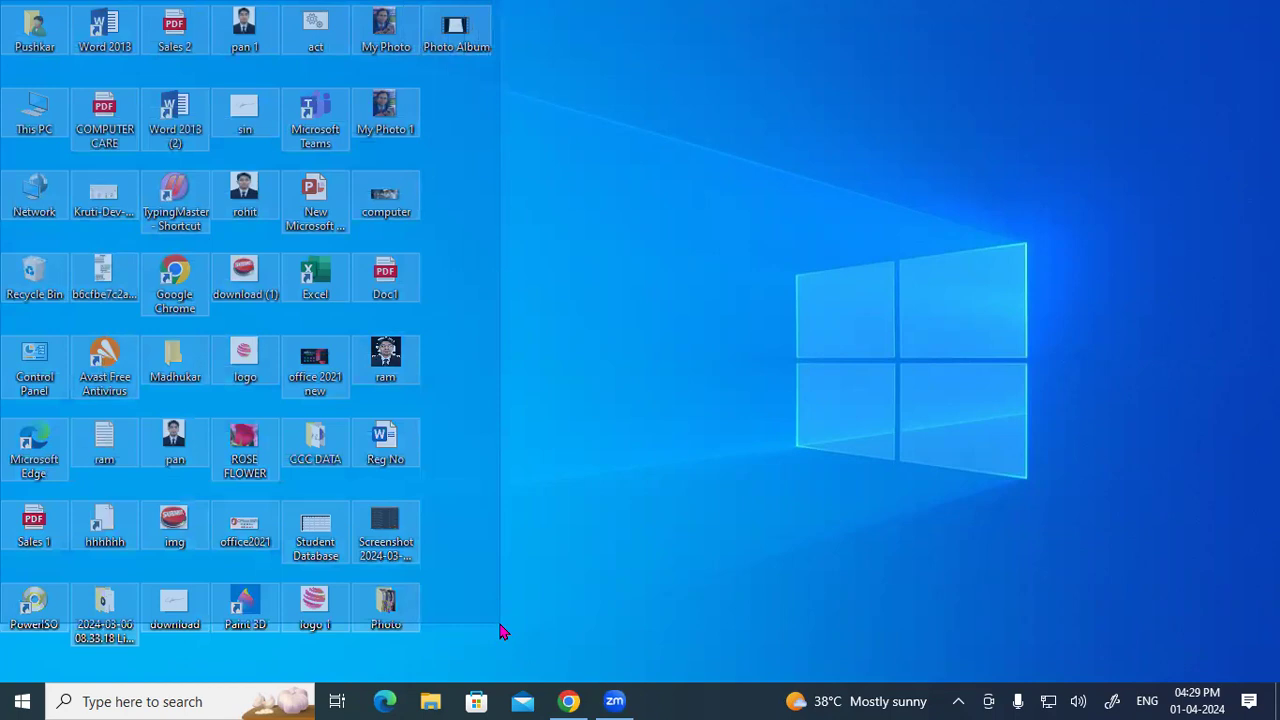
# Step: Clear the desktop icon selection, then handwrite and circle the word 'Company' on screen
pyautogui.moveTo(502, 632); pyautogui.dragTo(500, 622)
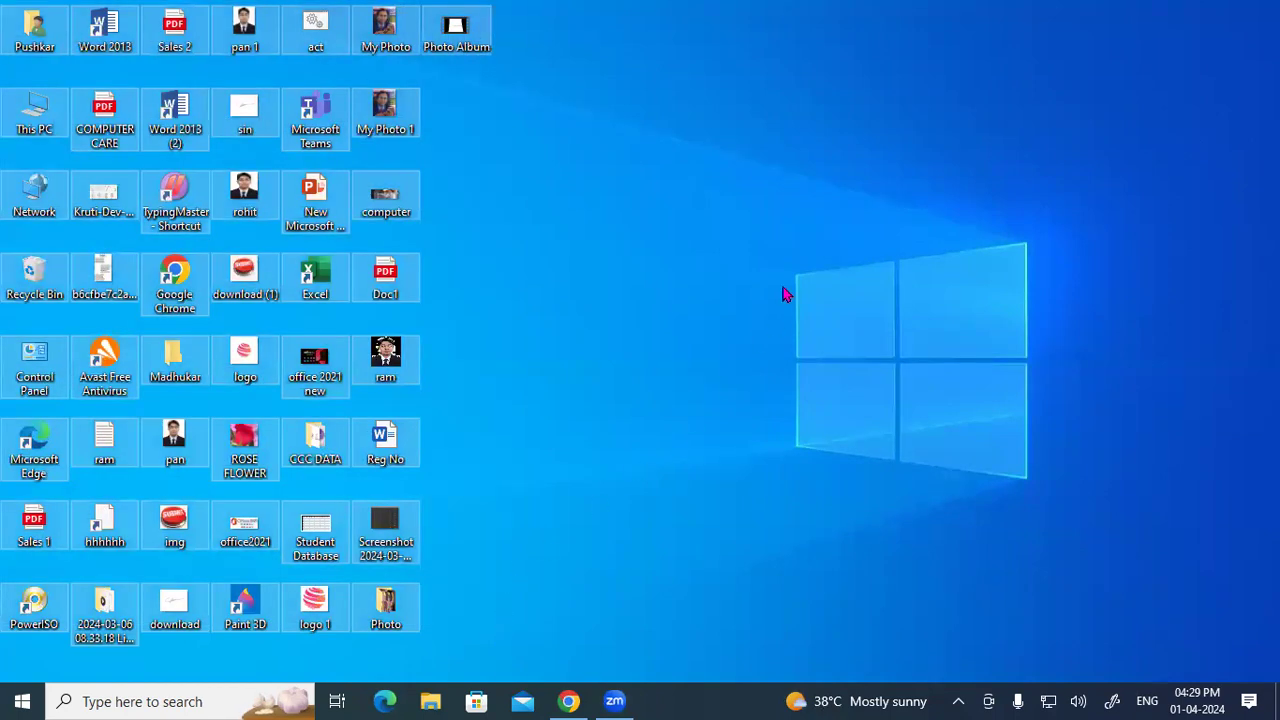
pyautogui.click(705, 500)
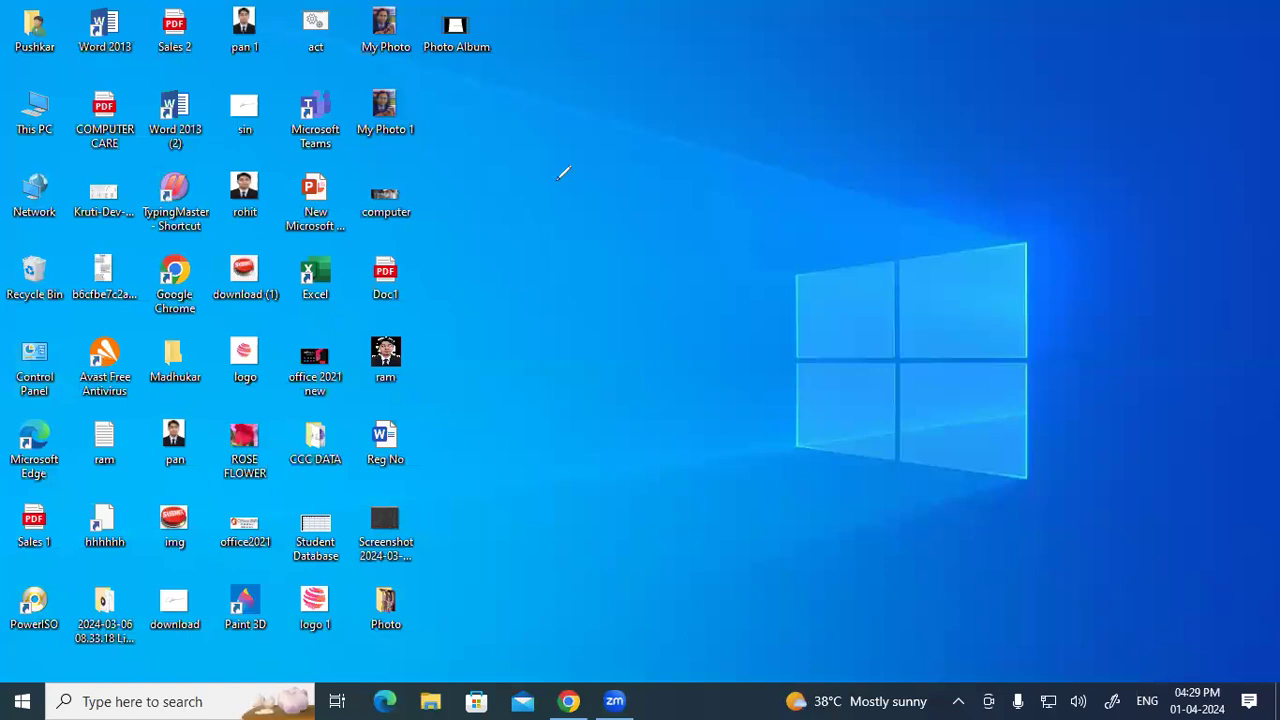
pyautogui.moveTo(601, 169)
pyautogui.mouseDown()
pyautogui.moveTo(686, 157)
pyautogui.moveTo(736, 130)
pyautogui.moveTo(764, 165)
pyautogui.mouseUp()
pyautogui.moveTo(678, 96)
pyautogui.mouseDown()
pyautogui.moveTo(535, 158)
pyautogui.moveTo(778, 191)
pyautogui.moveTo(665, 98)
pyautogui.mouseUp()
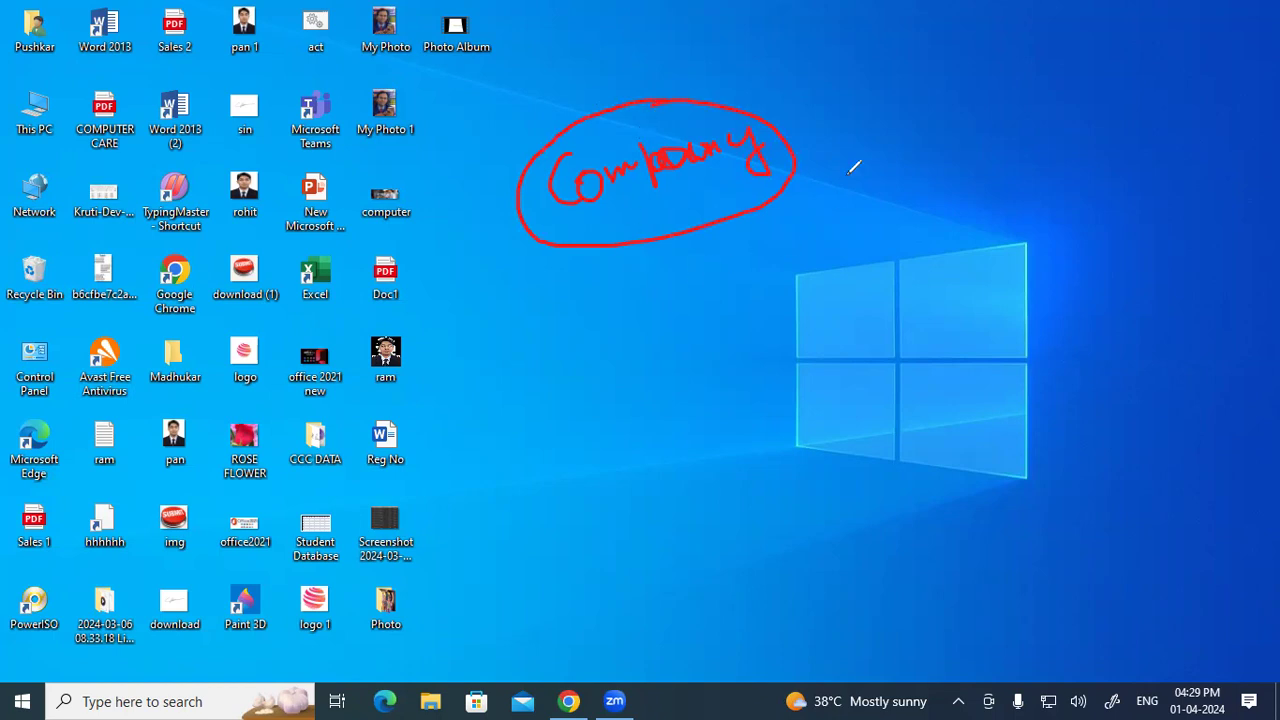
pyautogui.moveTo(886, 76); pyautogui.dragTo(914, 88)
pyautogui.moveTo(748, 222); pyautogui.dragTo(802, 158)
# Step: Write and underline 'Tally' beneath Company, then erase all the handwritten notes
pyautogui.moveTo(588, 293); pyautogui.dragTo(657, 266)
pyautogui.moveTo(551, 356)
pyautogui.mouseDown()
pyautogui.moveTo(628, 327)
pyautogui.moveTo(605, 378)
pyautogui.moveTo(648, 364)
pyautogui.mouseUp()
pyautogui.moveTo(674, 282); pyautogui.dragTo(662, 356)
pyautogui.moveTo(686, 290)
pyautogui.mouseDown()
pyautogui.moveTo(682, 334)
pyautogui.moveTo(710, 372)
pyautogui.mouseUp()
pyautogui.moveTo(620, 408); pyautogui.dragTo(672, 372)
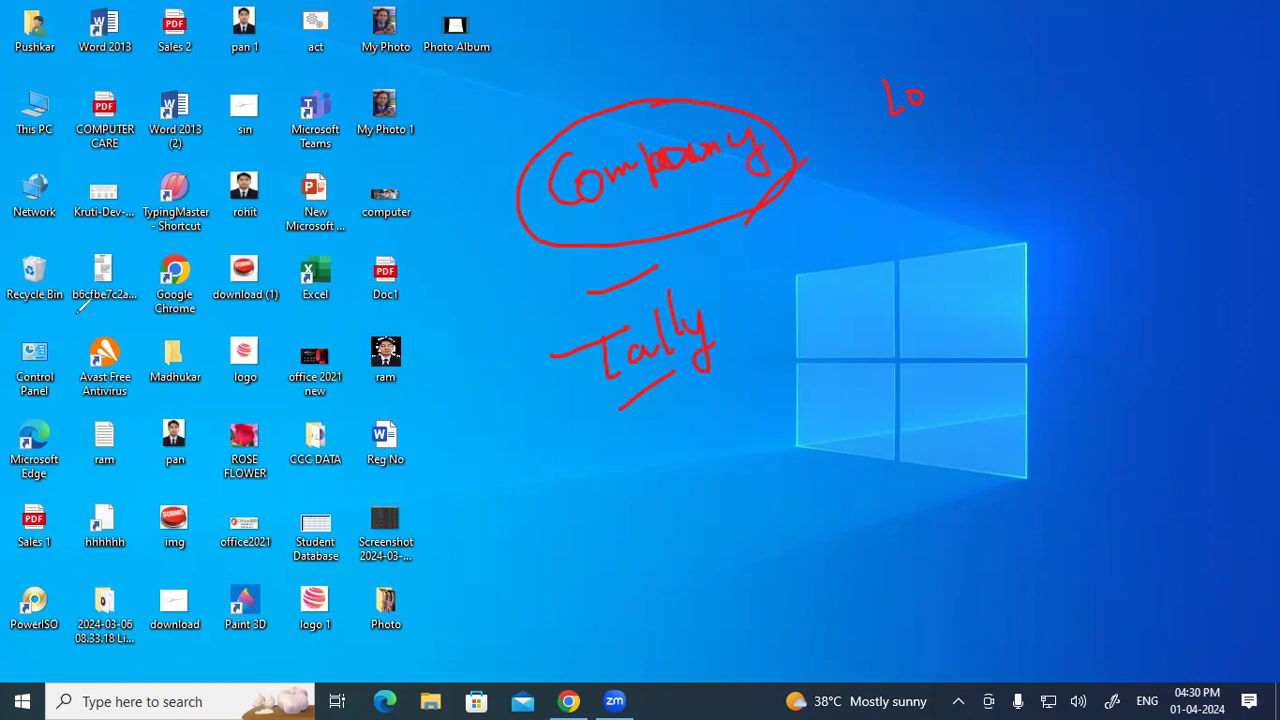
pyautogui.click(689, 345)
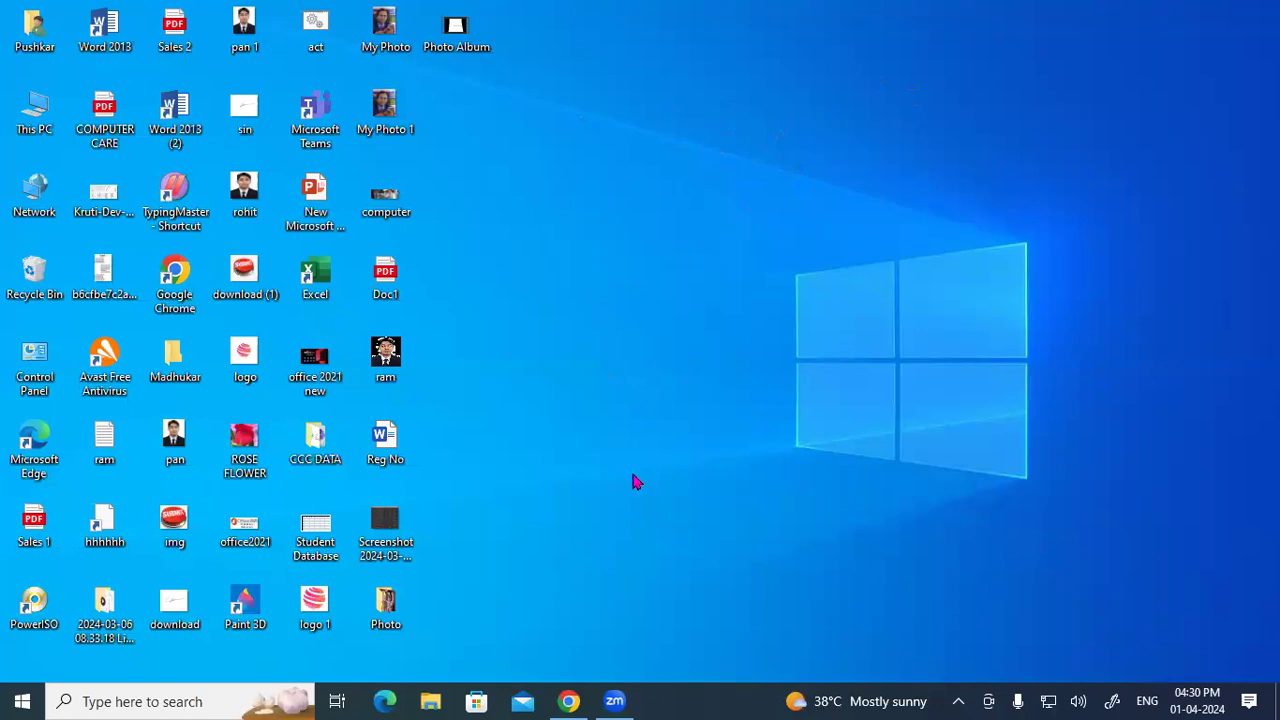
# Step: Back in Chrome, rerun the 'tally download' search in a new tab and browse the Tally Solutions India downloads page
pyautogui.click(569, 702)
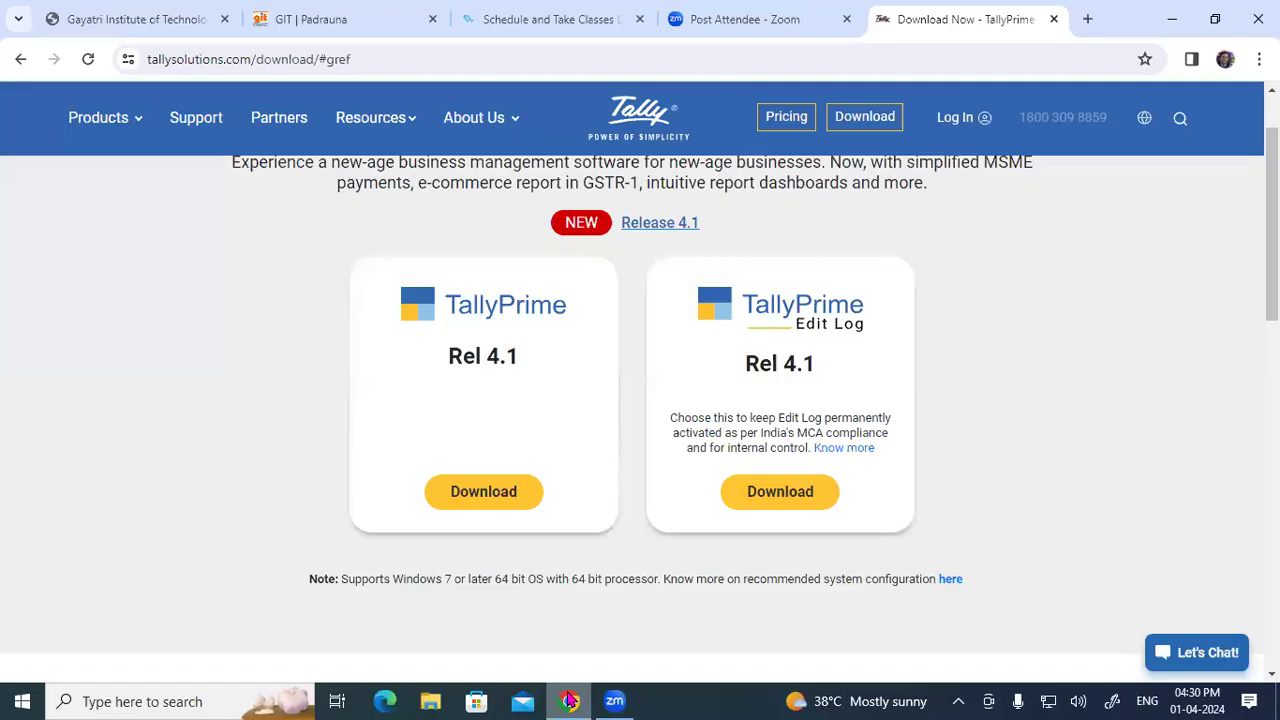
pyautogui.hotkey('ctrl', 't')
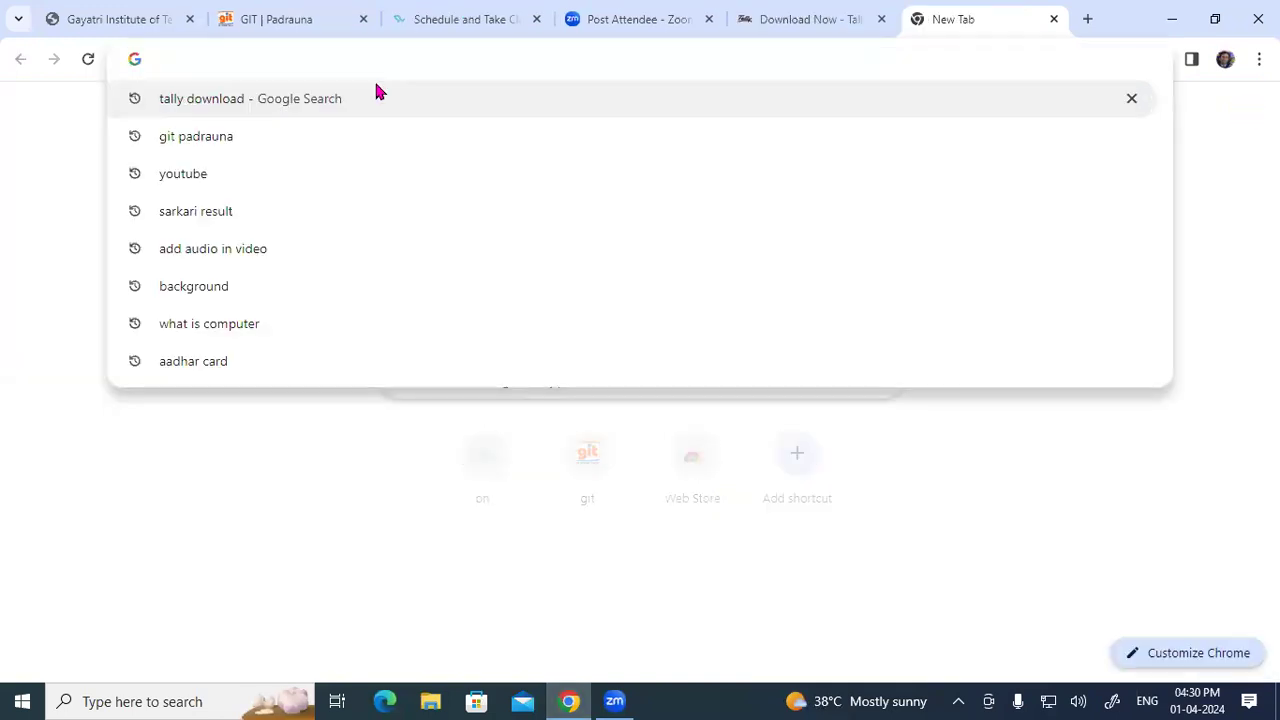
pyautogui.click(261, 97)
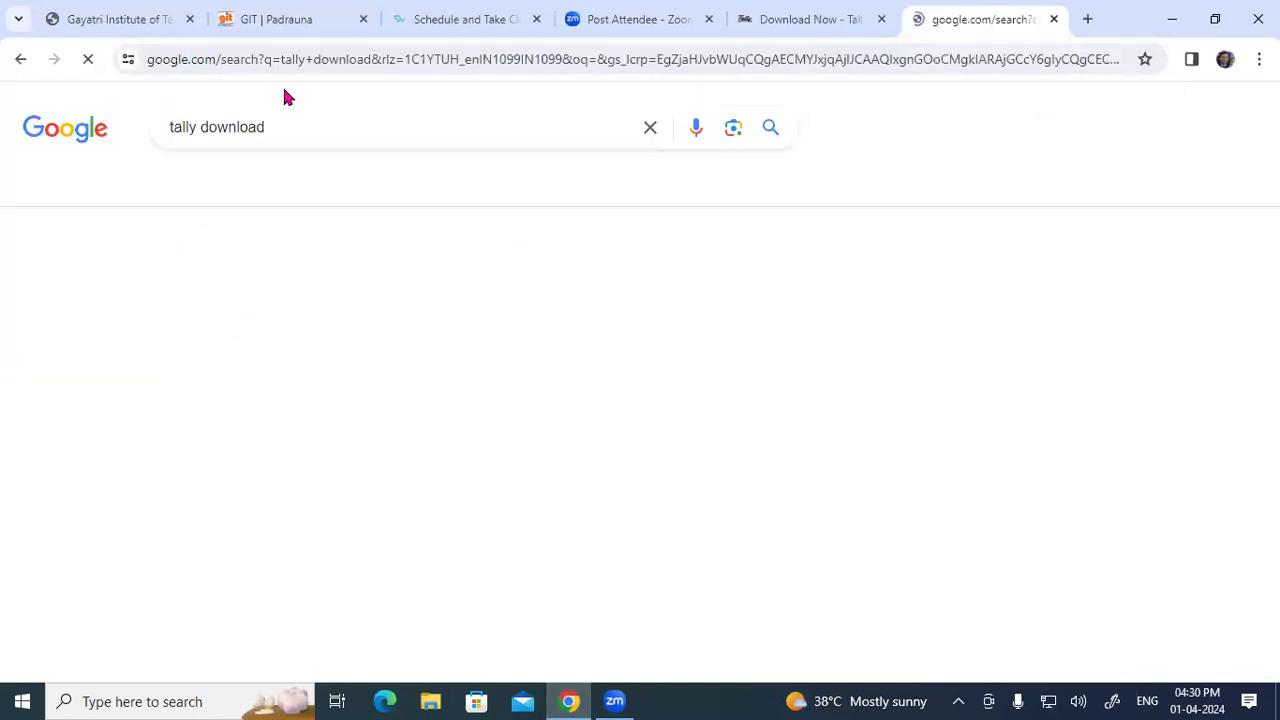
pyautogui.scroll(-2, 343, 220)
pyautogui.scroll(-1, 343, 220)
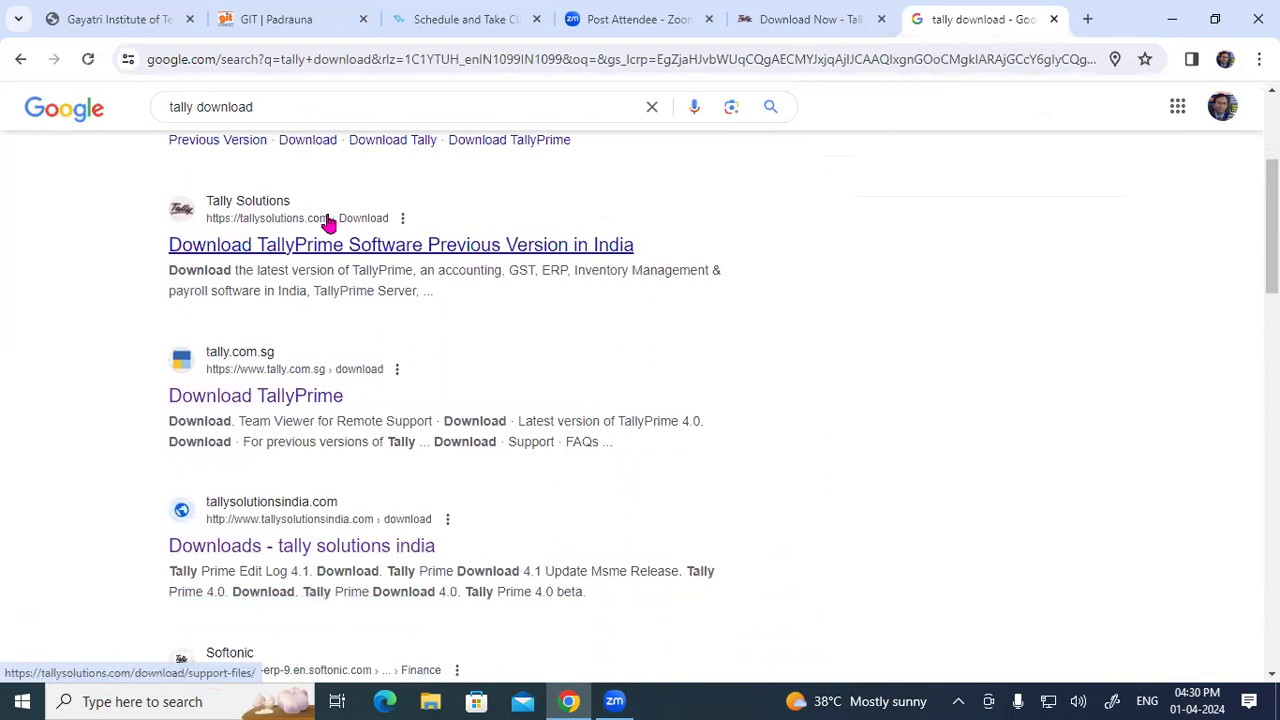
pyautogui.click(298, 552)
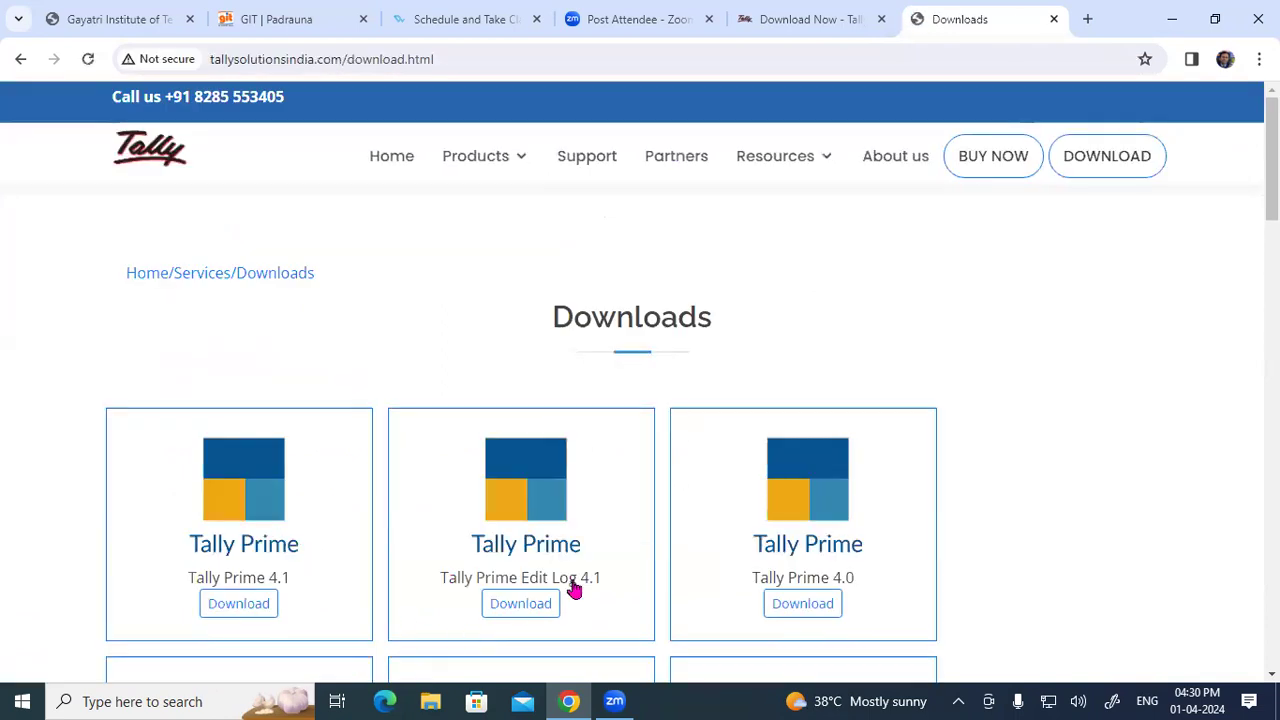
pyautogui.scroll(-5, 766, 506)
pyautogui.scroll(-6, 764, 495)
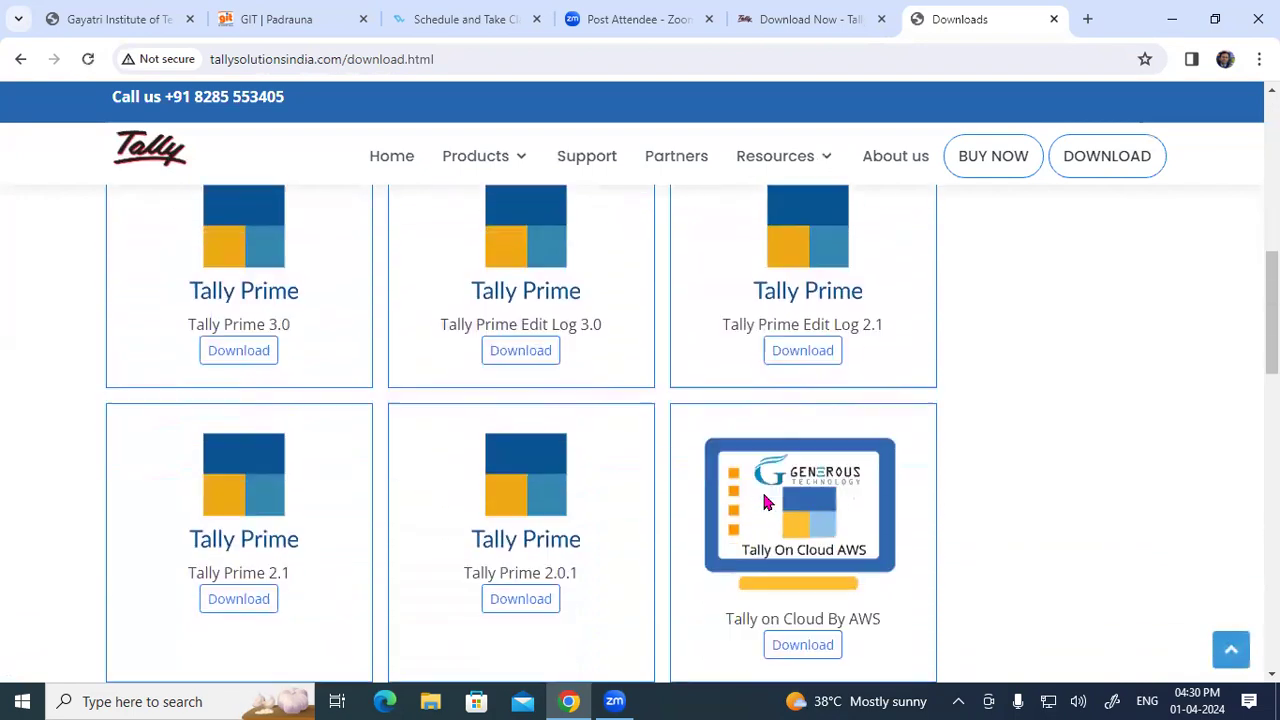
pyautogui.scroll(-4, 763, 501)
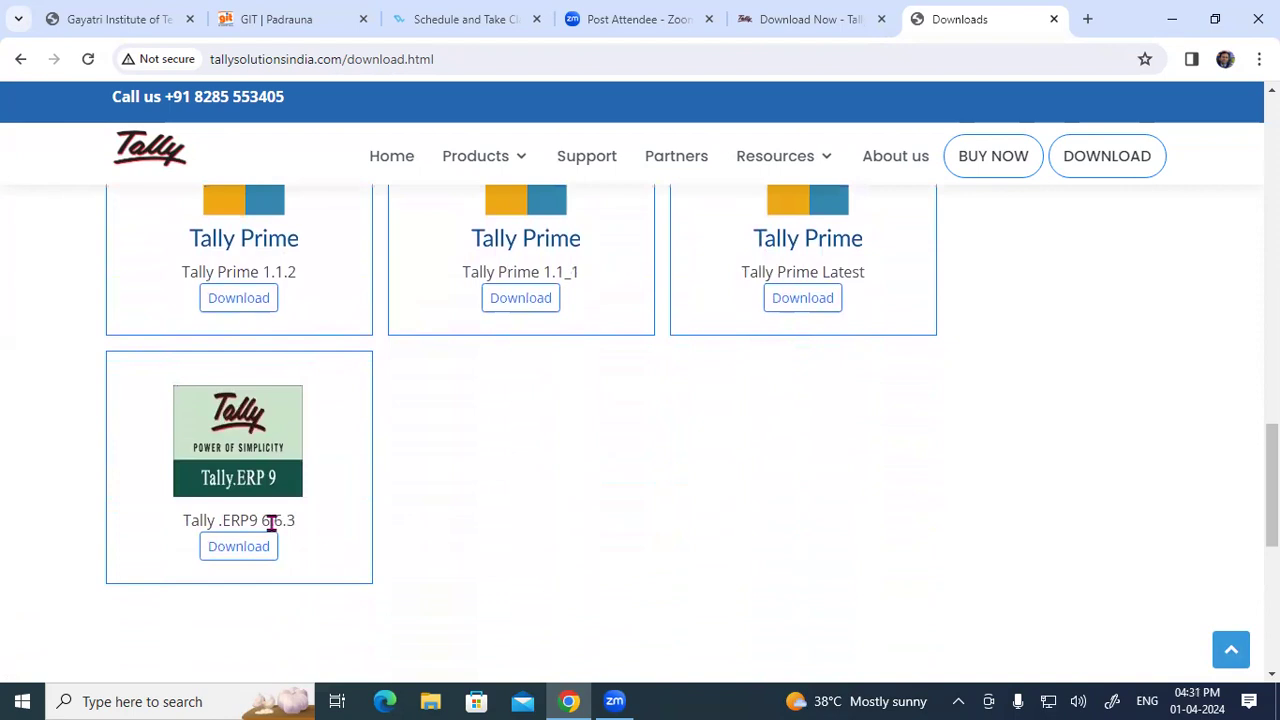
pyautogui.scroll(15, 270, 522)
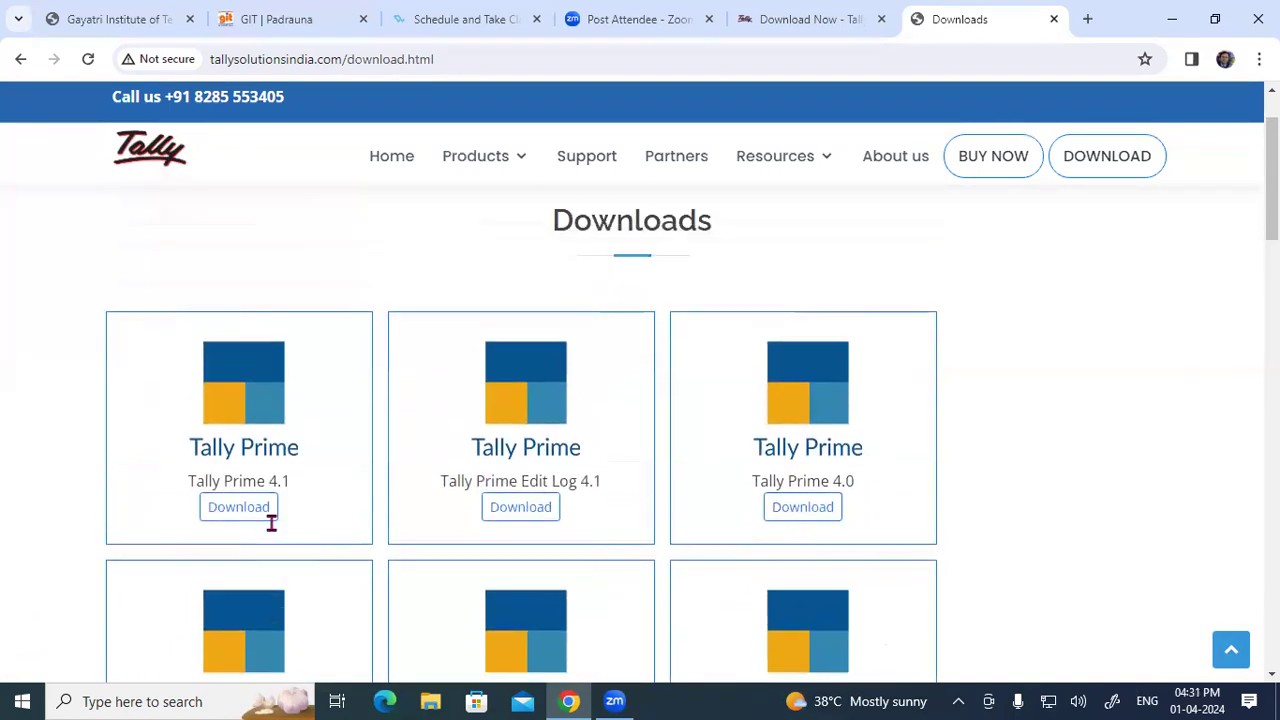
pyautogui.scroll(1, 270, 522)
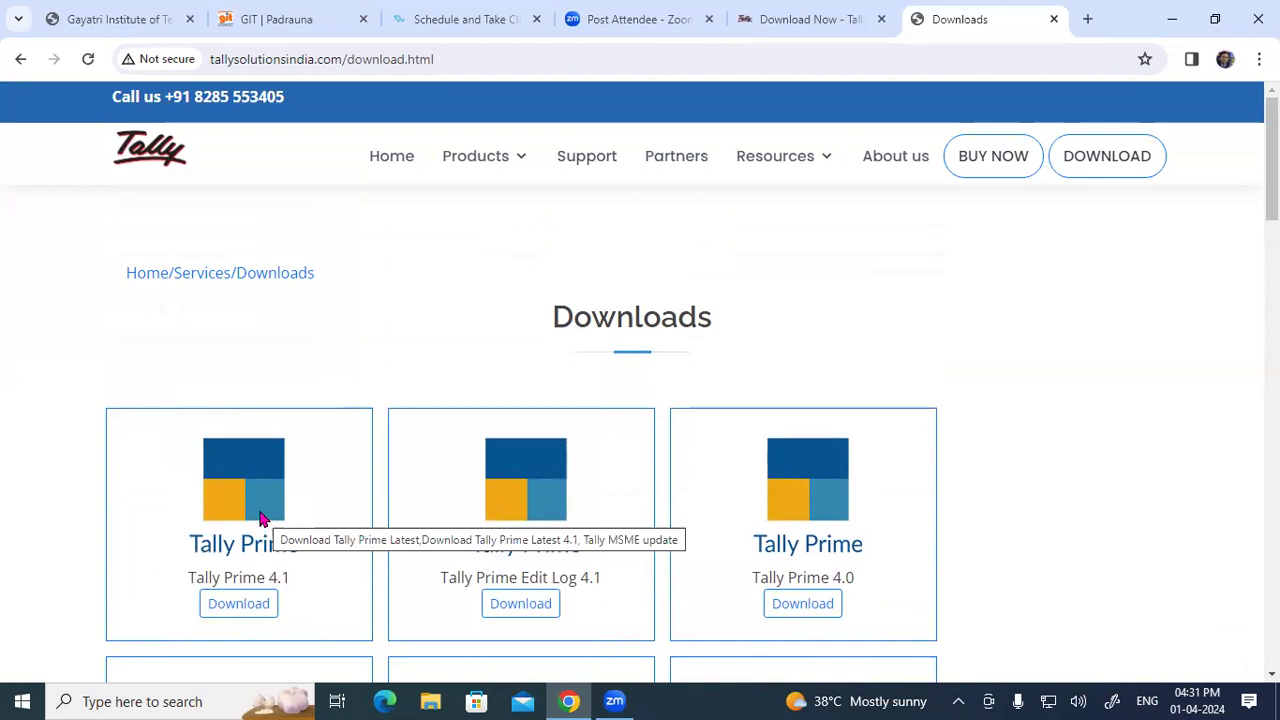
# Step: Download the TallyPrime Rel 4.1 installer from the official page and open its containing folder
pyautogui.click(18, 58)
pyautogui.scroll(1, 416, 440)
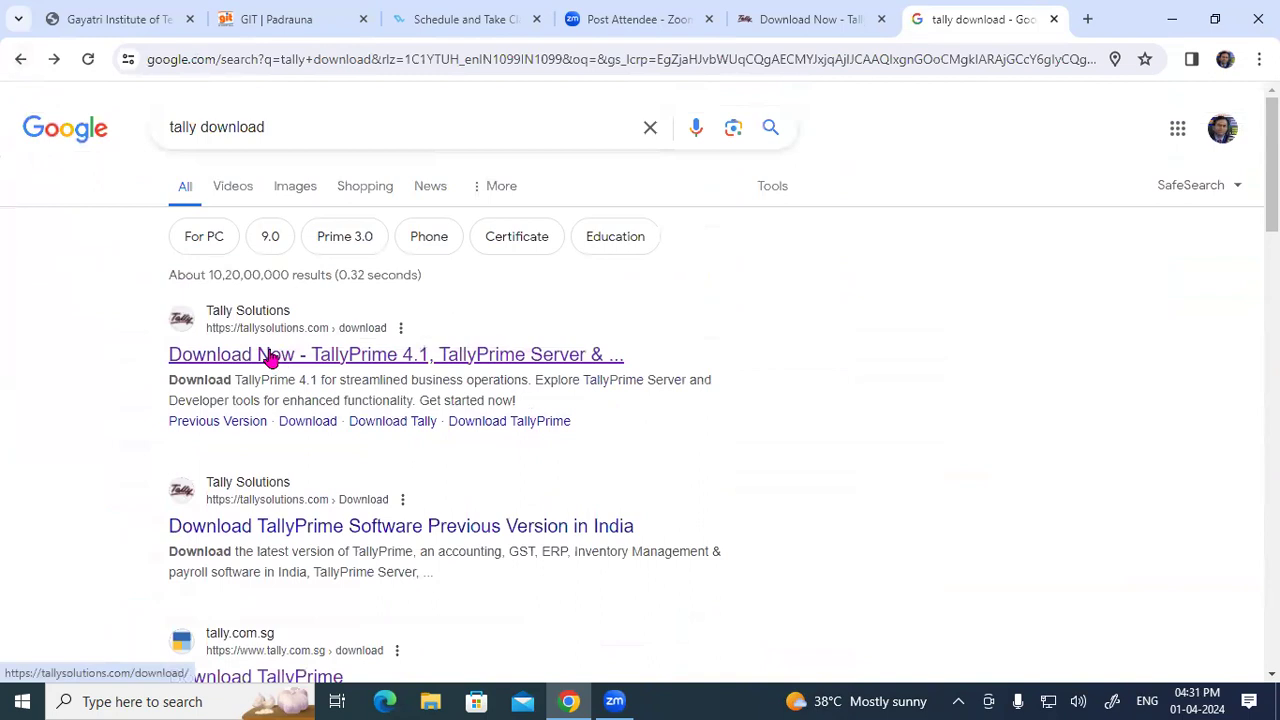
pyautogui.click(270, 356)
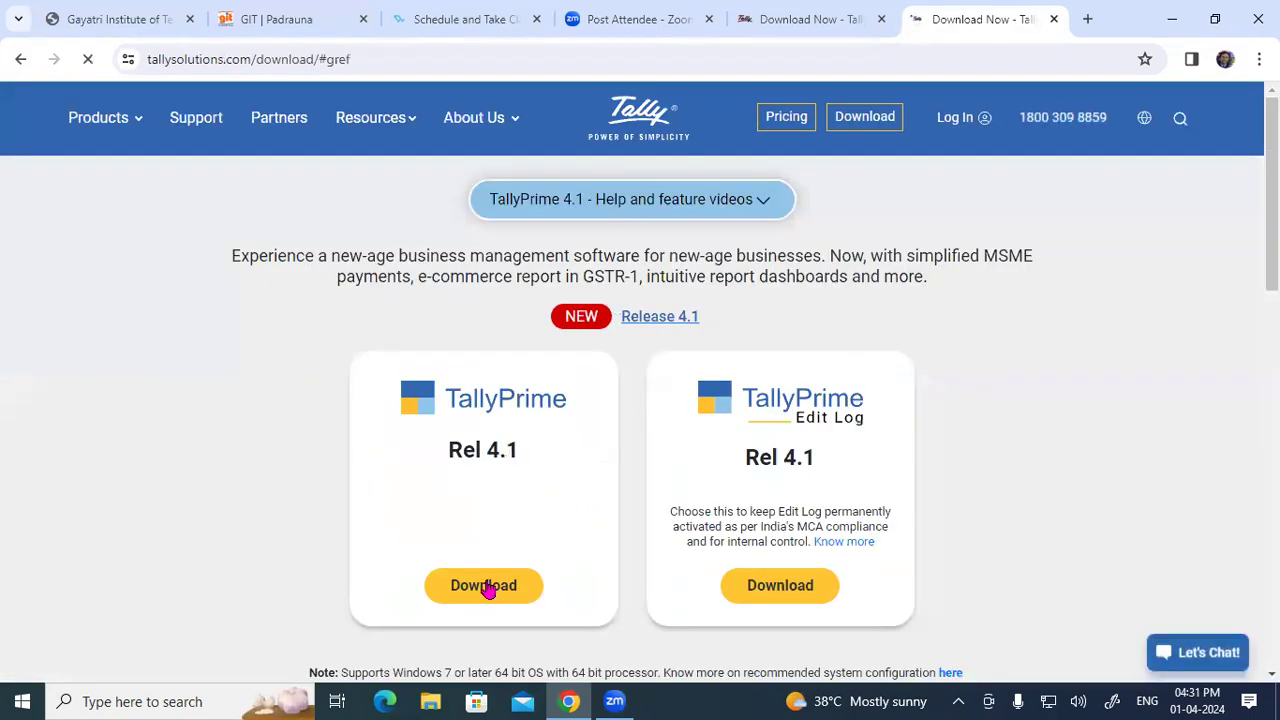
pyautogui.click(486, 590)
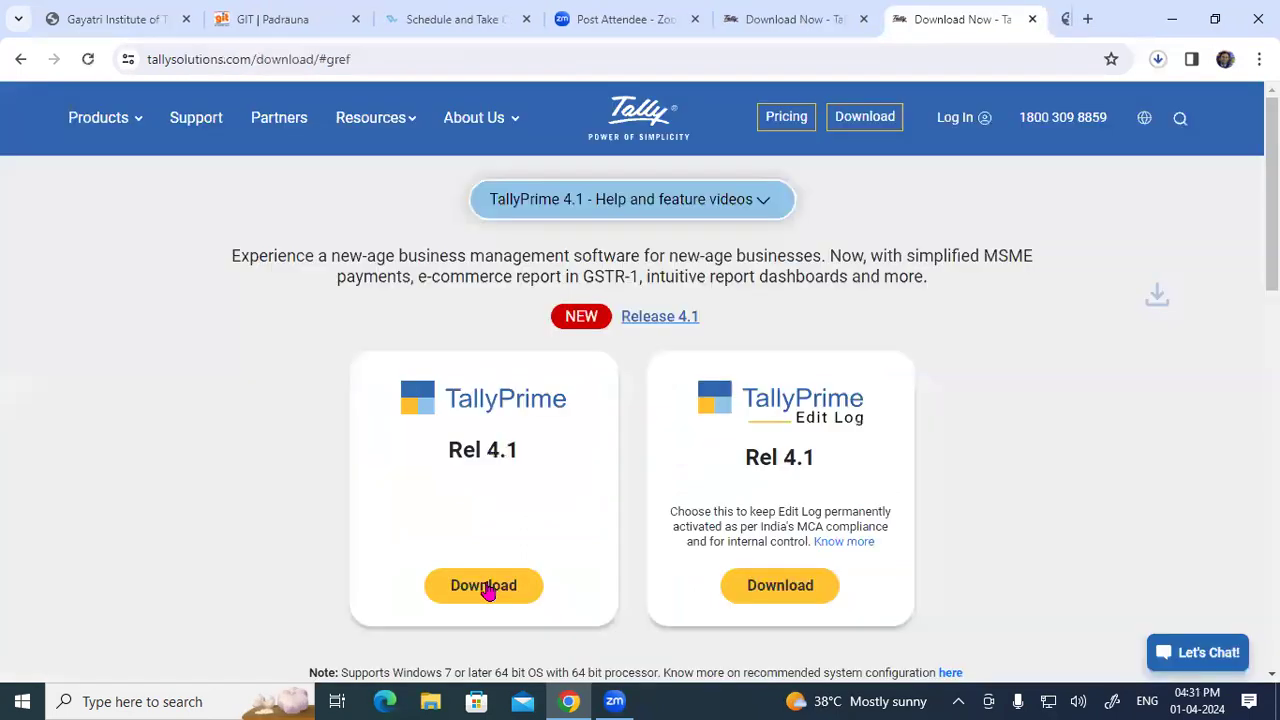
pyautogui.click(1158, 59)
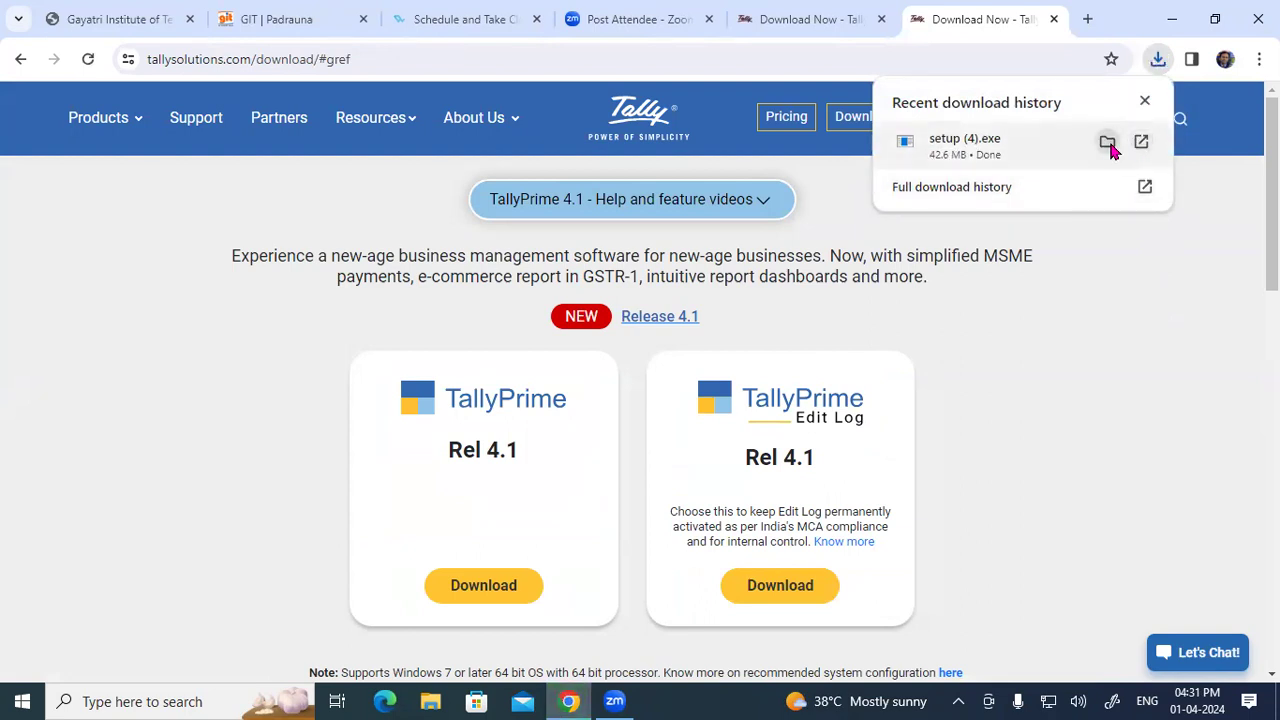
pyautogui.click(1107, 142)
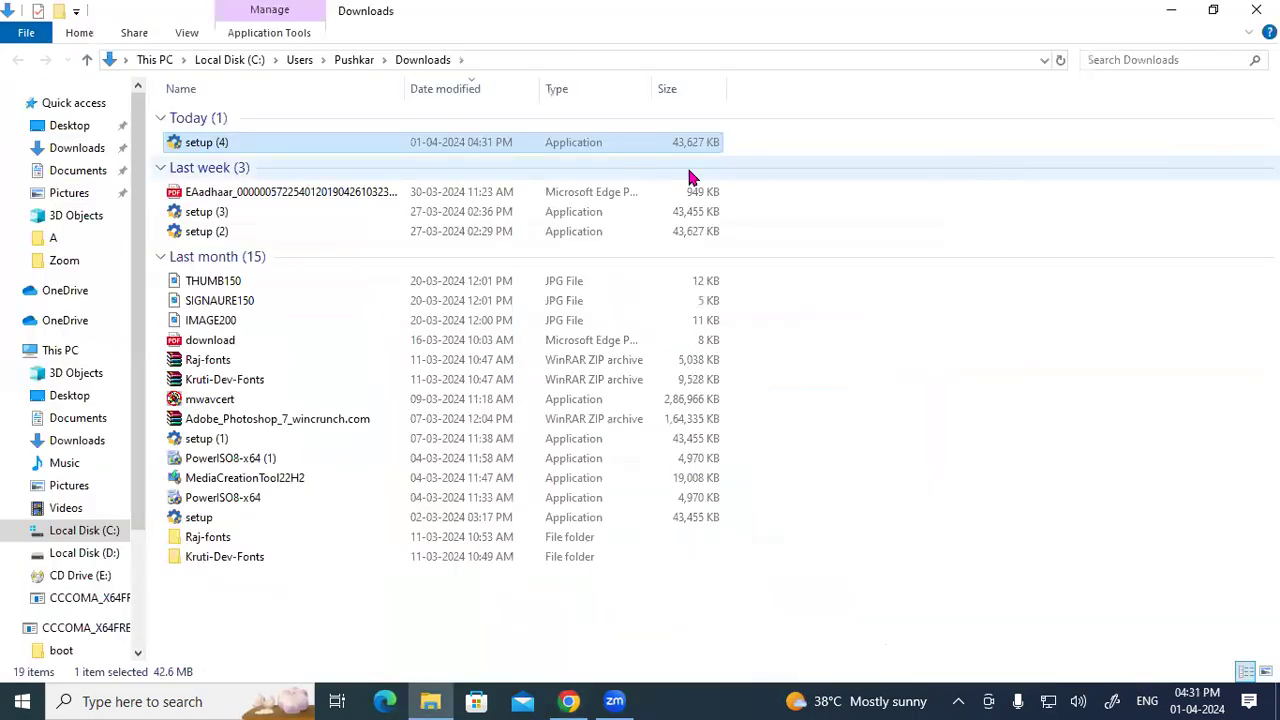
# Step: Launch setup (4) from the Downloads folder to bring up the TallyPrime Setup Manager
pyautogui.doubleClick(249, 143)
pyautogui.rightClick(262, 152)
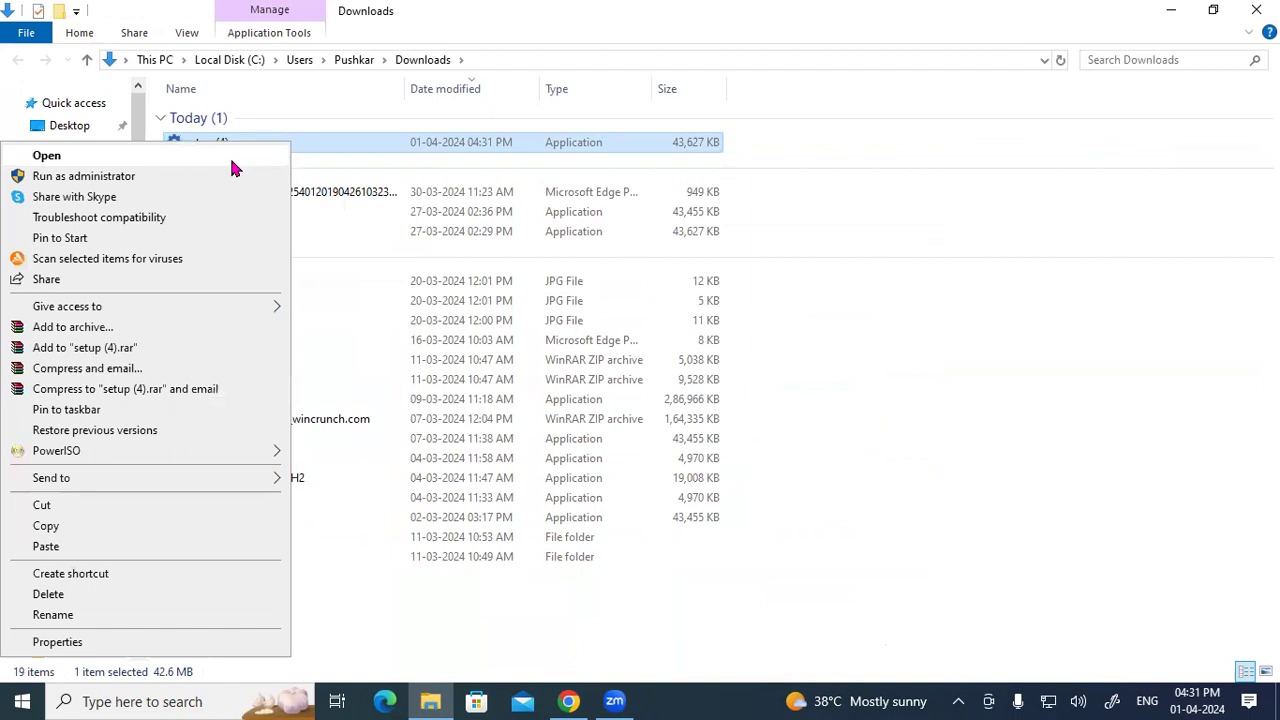
pyautogui.click(184, 153)
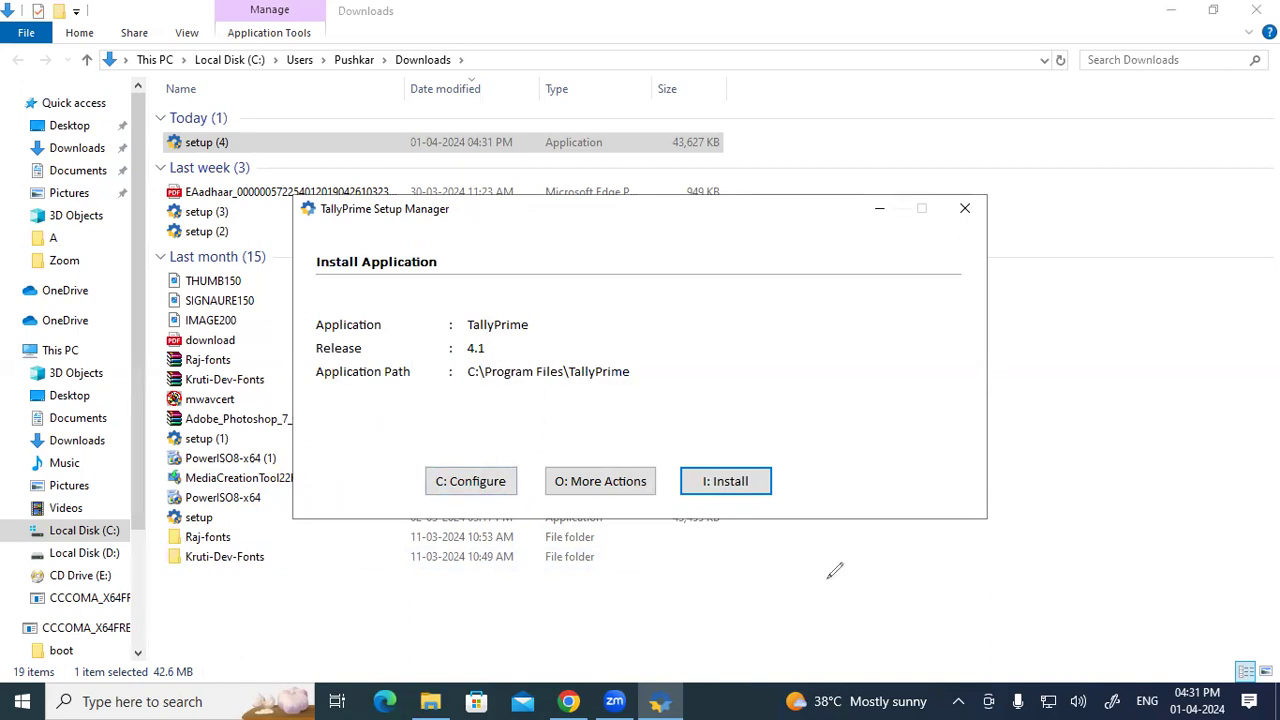
pyautogui.moveTo(467, 381); pyautogui.dragTo(637, 386)
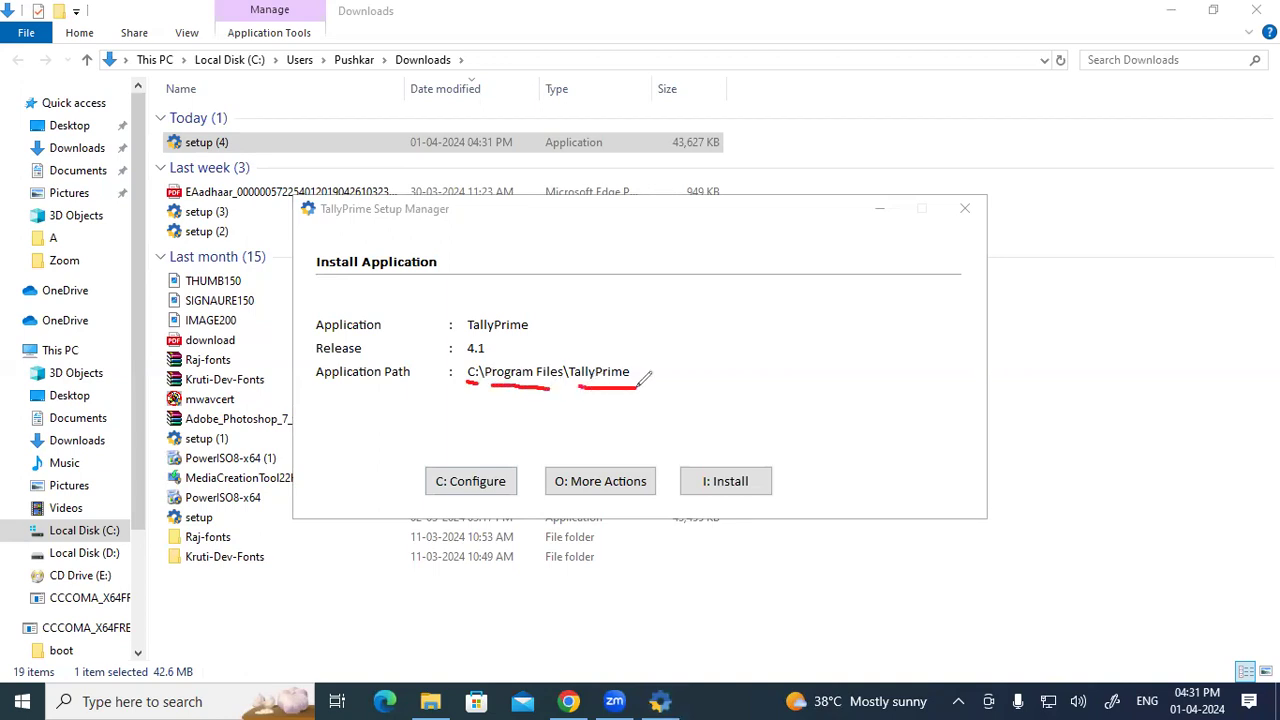
pyautogui.moveTo(468, 379)
pyautogui.mouseDown()
pyautogui.moveTo(492, 402)
pyautogui.moveTo(575, 408)
pyautogui.moveTo(600, 391)
pyautogui.moveTo(608, 404)
pyautogui.mouseUp()
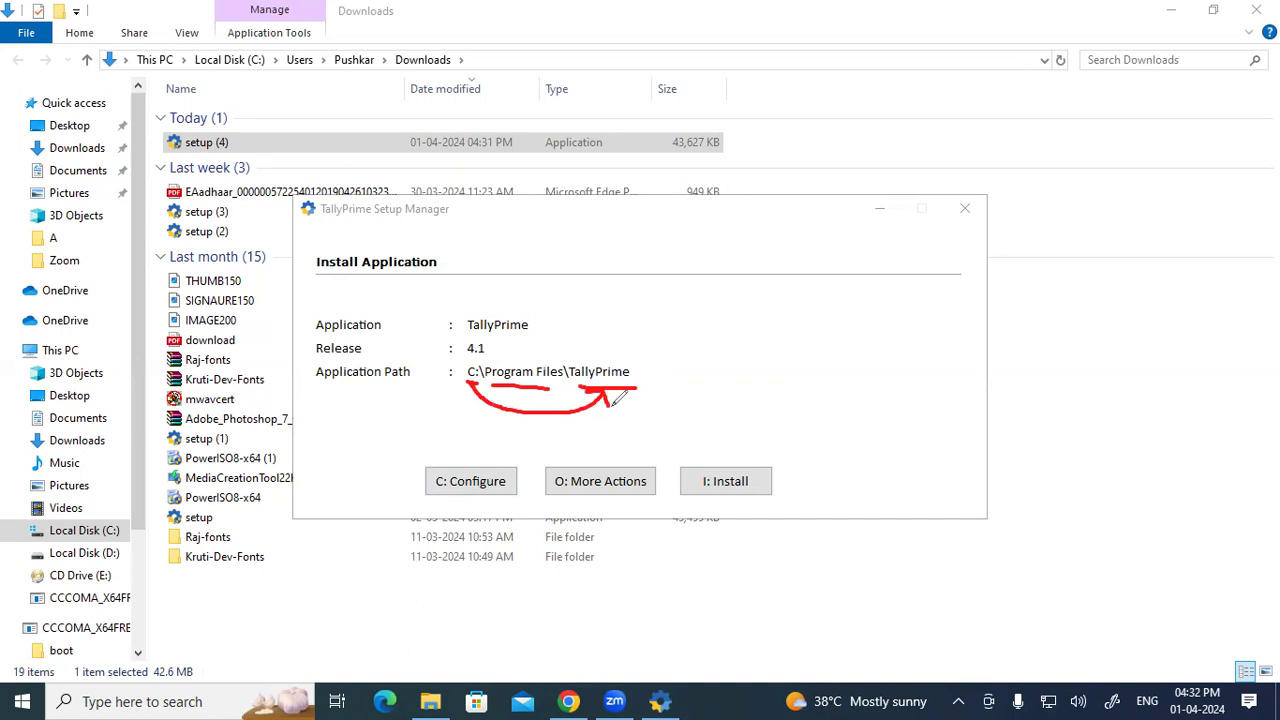
pyautogui.moveTo(725, 125); pyautogui.dragTo(810, 88)
pyautogui.moveTo(773, 108); pyautogui.dragTo(776, 136)
pyautogui.moveTo(811, 106)
pyautogui.mouseDown()
pyautogui.moveTo(795, 122)
pyautogui.moveTo(820, 128)
pyautogui.moveTo(821, 95)
pyautogui.moveTo(813, 128)
pyautogui.mouseUp()
pyautogui.moveTo(824, 84); pyautogui.dragTo(828, 108)
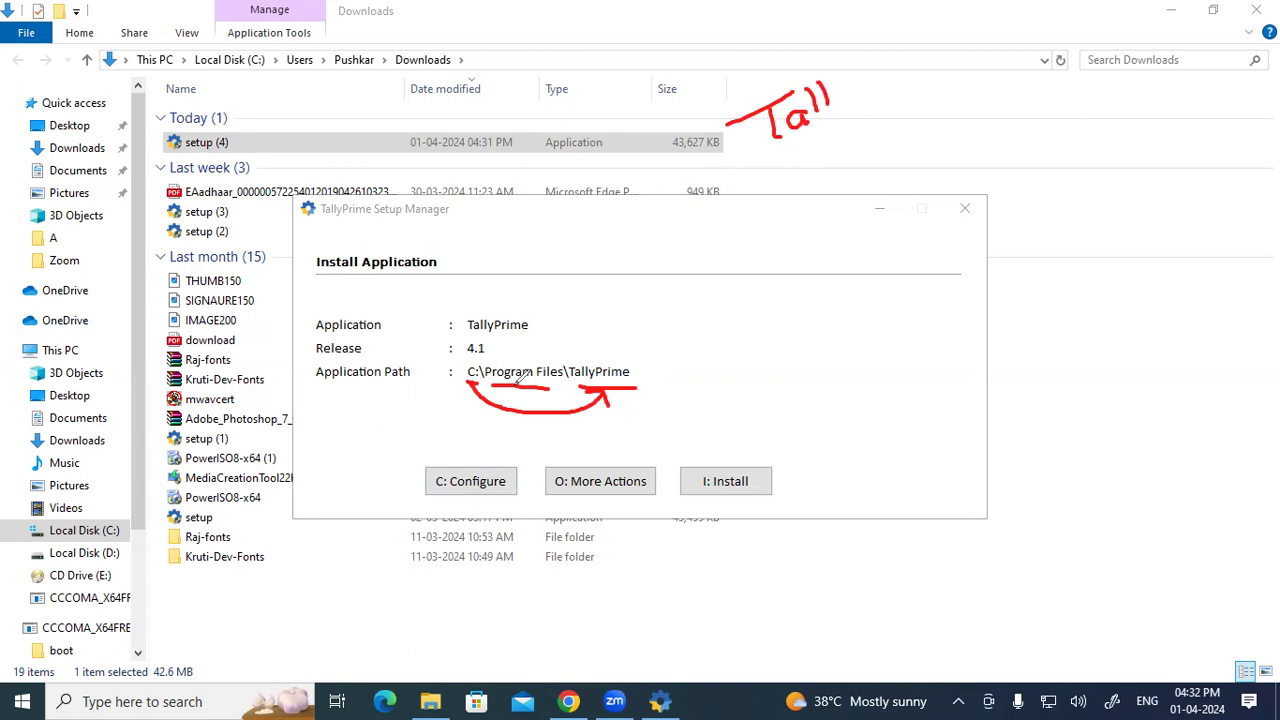
pyautogui.moveTo(874, 228)
pyautogui.mouseDown()
pyautogui.moveTo(862, 246)
pyautogui.moveTo(882, 266)
pyautogui.mouseUp()
pyautogui.moveTo(898, 234); pyautogui.dragTo(932, 250)
pyautogui.moveTo(944, 198)
pyautogui.mouseDown()
pyautogui.moveTo(948, 238)
pyautogui.moveTo(966, 220)
pyautogui.mouseUp()
pyautogui.moveTo(966, 220)
pyautogui.mouseDown()
pyautogui.moveTo(950, 244)
pyautogui.moveTo(1018, 190)
pyautogui.mouseUp()
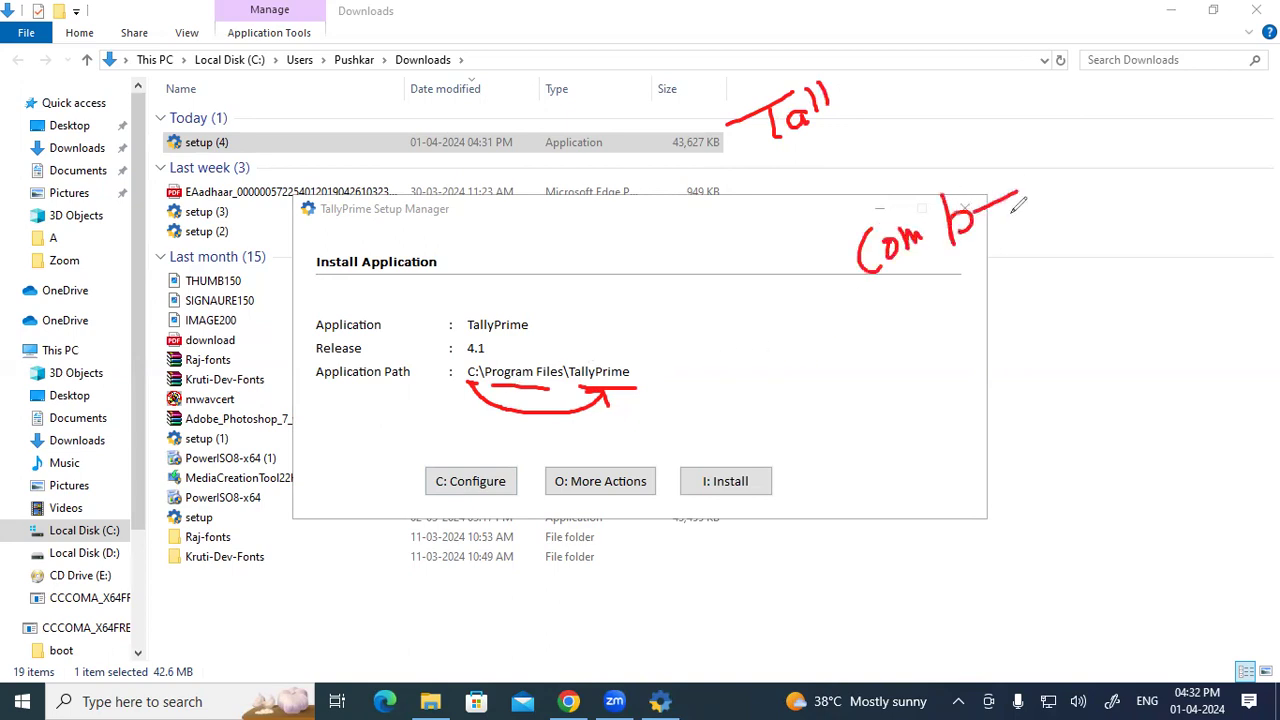
pyautogui.moveTo(800, 344); pyautogui.dragTo(800, 356)
pyautogui.moveTo(870, 322); pyautogui.dragTo(872, 348)
pyautogui.moveTo(852, 304)
pyautogui.mouseDown()
pyautogui.moveTo(904, 332)
pyautogui.moveTo(848, 298)
pyautogui.mouseUp()
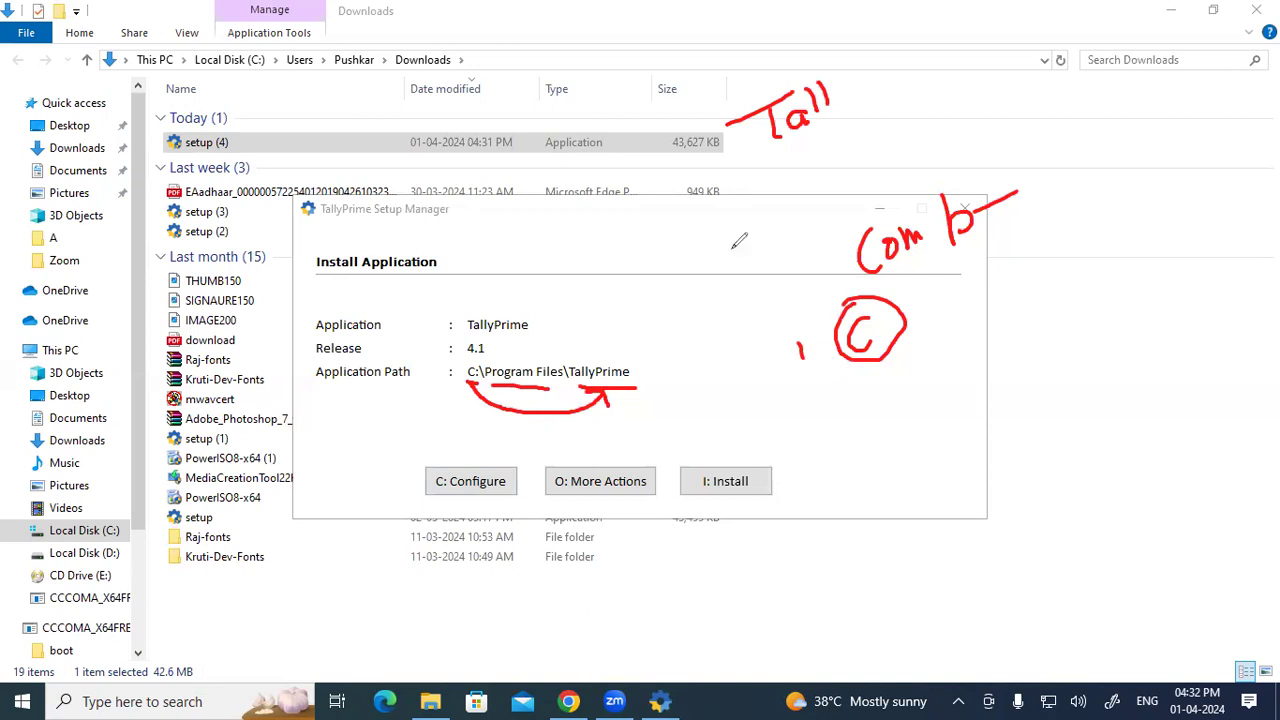
pyautogui.moveTo(484, 357)
pyautogui.mouseDown()
pyautogui.moveTo(468, 356)
pyautogui.moveTo(490, 390)
pyautogui.moveTo(646, 386)
pyautogui.moveTo(505, 353)
pyautogui.mouseUp()
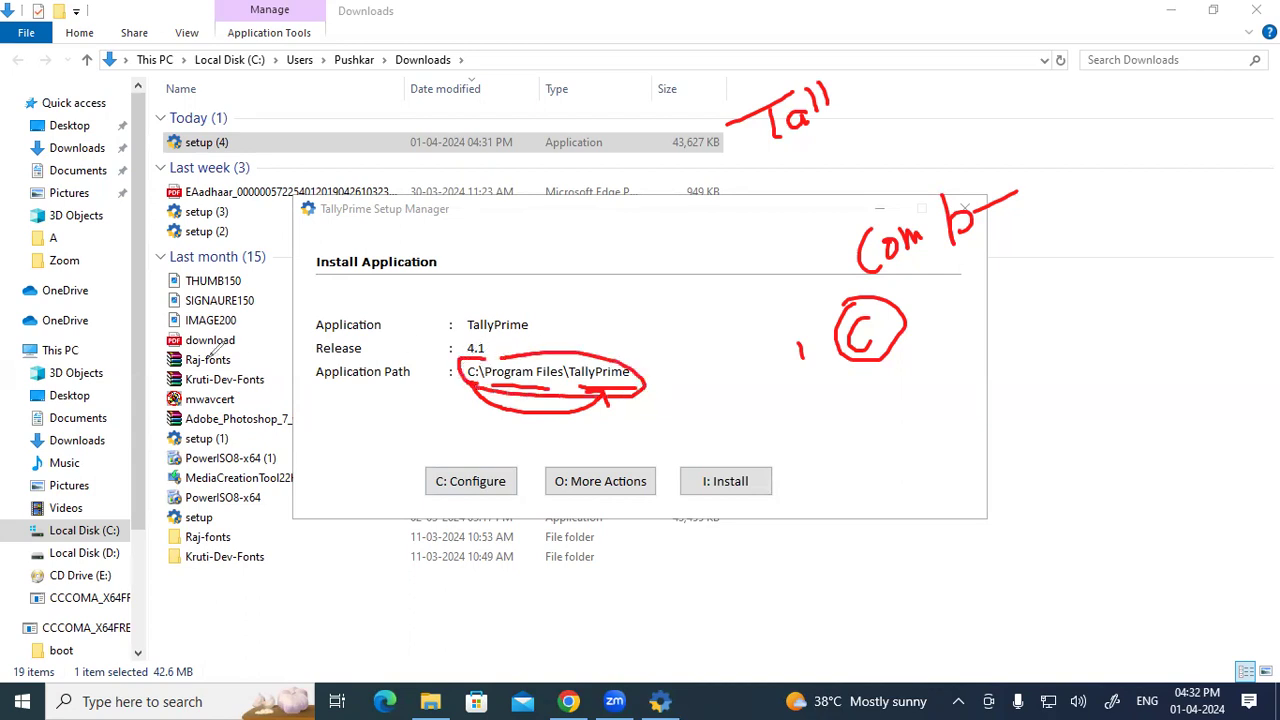
pyautogui.click(73, 514)
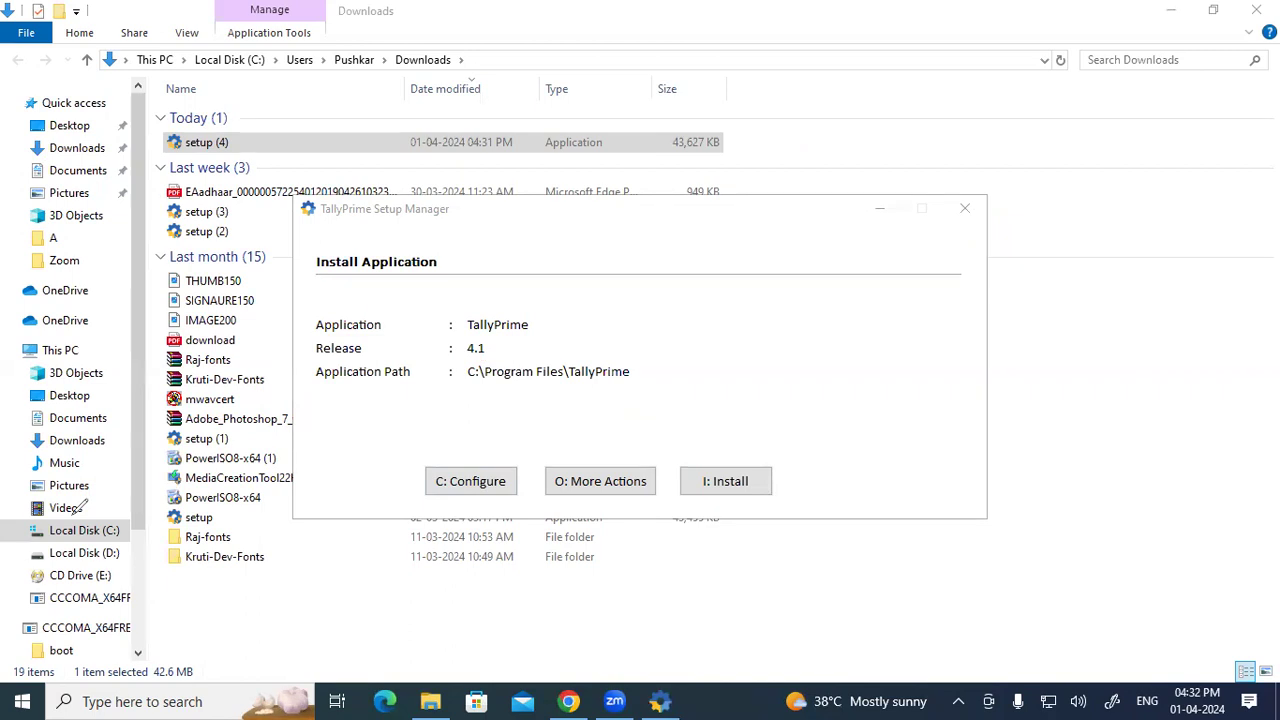
pyautogui.click(377, 464)
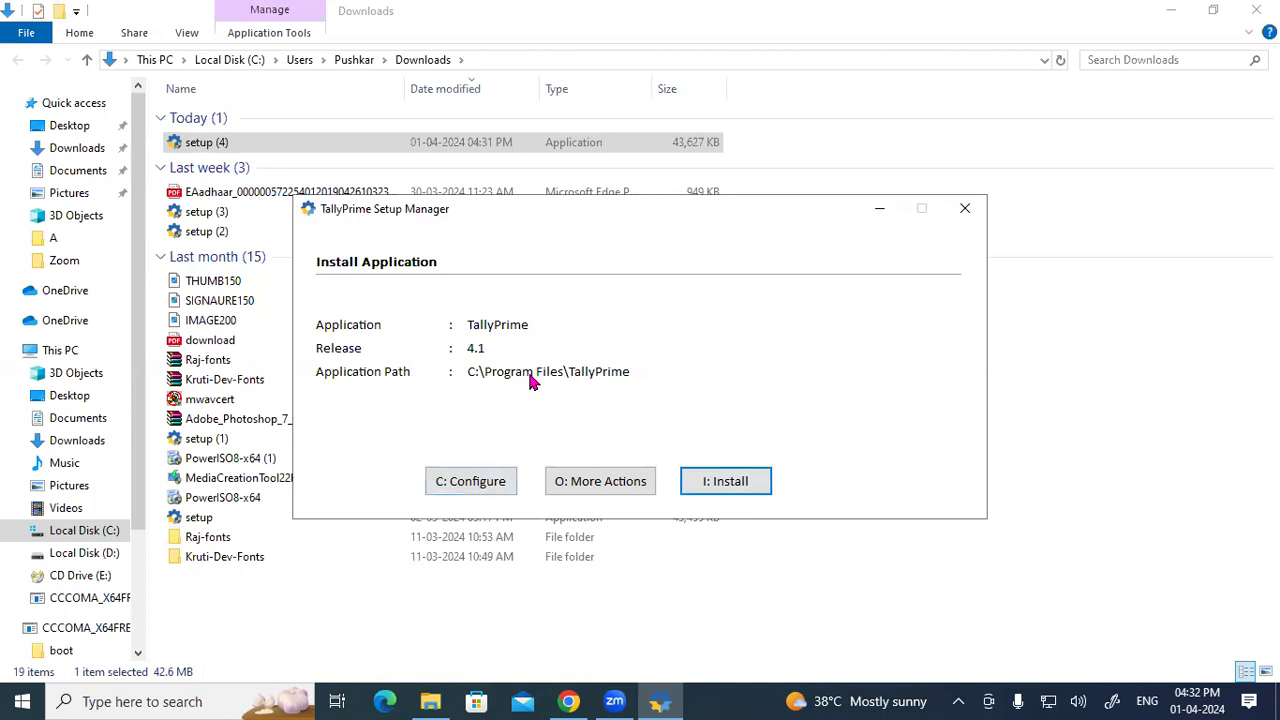
# Step: Open the List of Configurations and put the C:\Program Files\TallyPrime application path into edit mode
pyautogui.click(475, 488)
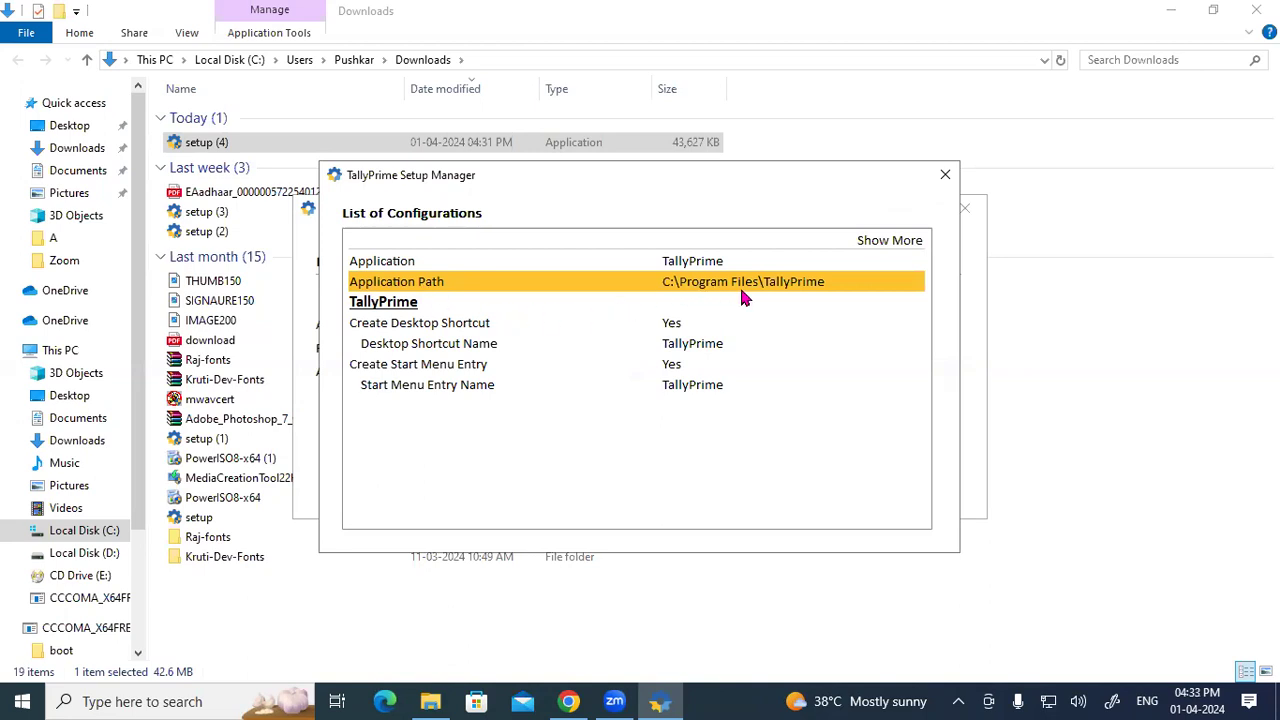
pyautogui.click(803, 290)
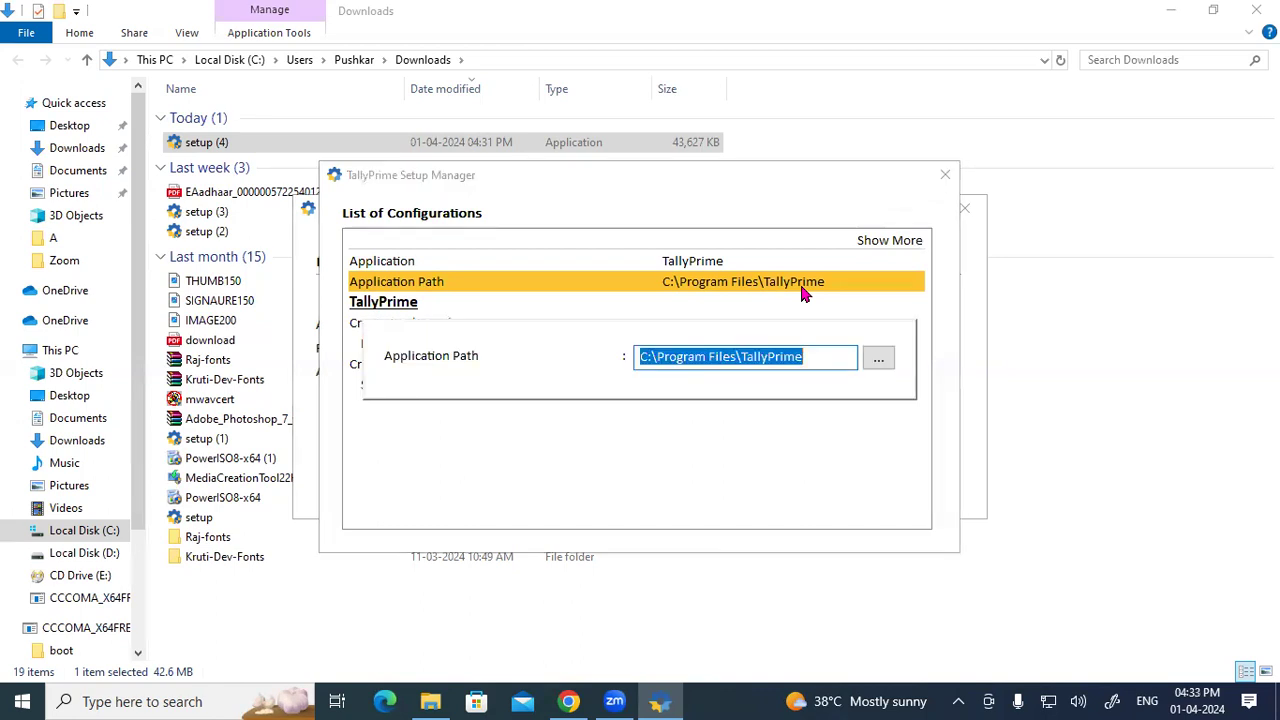
pyautogui.click(822, 353)
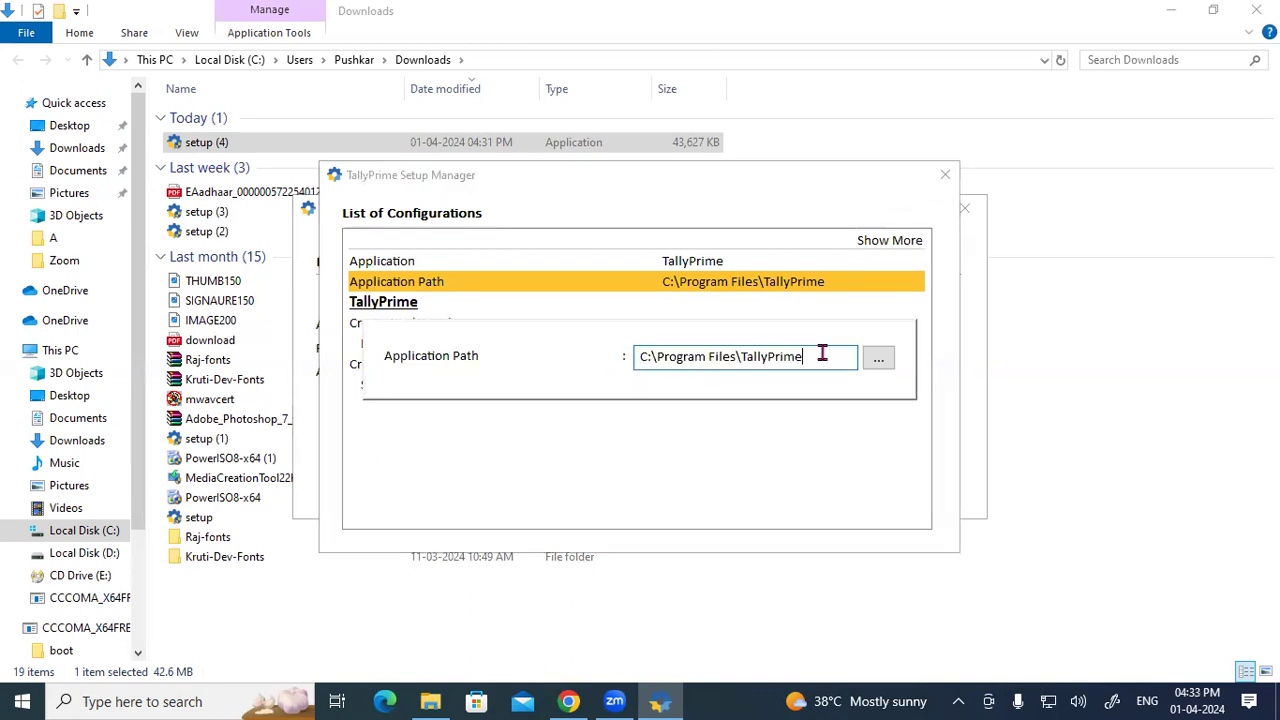
# Step: Browse for a new install folder and select Local Disk (D:) under This PC
pyautogui.click(880, 360)
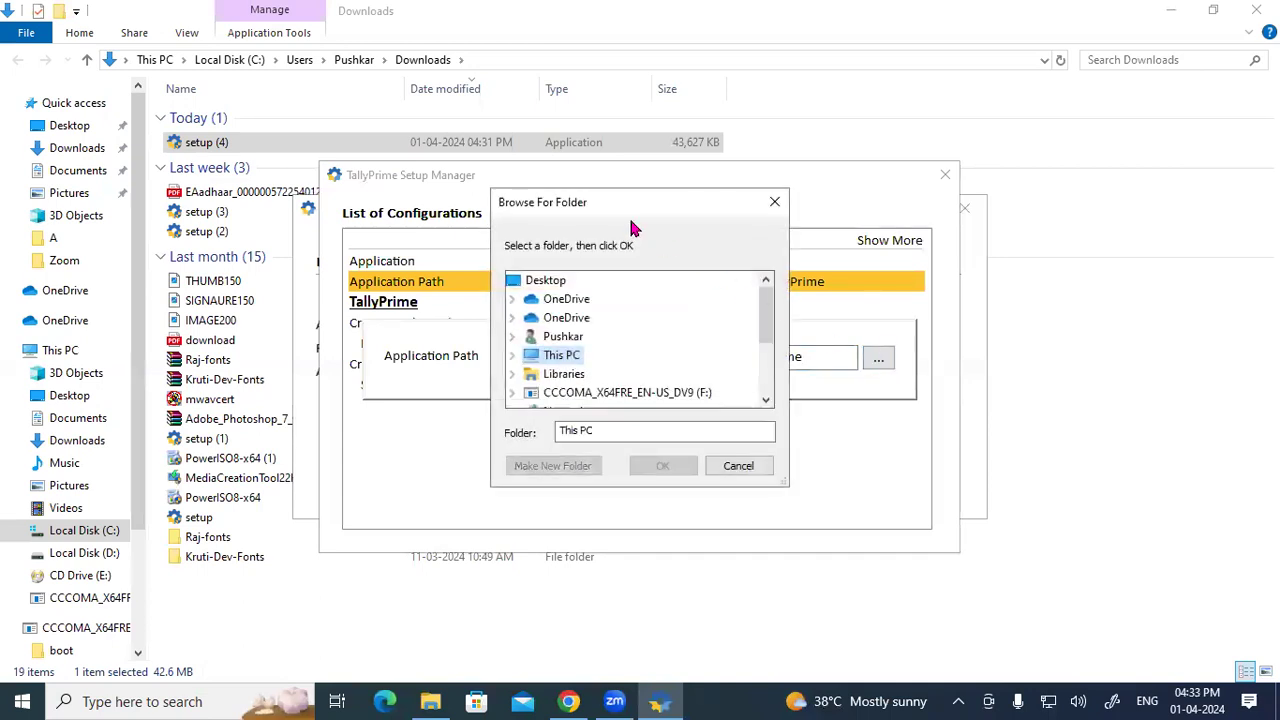
pyautogui.moveTo(615, 202); pyautogui.dragTo(613, 98)
pyautogui.scroll(-2, 602, 250)
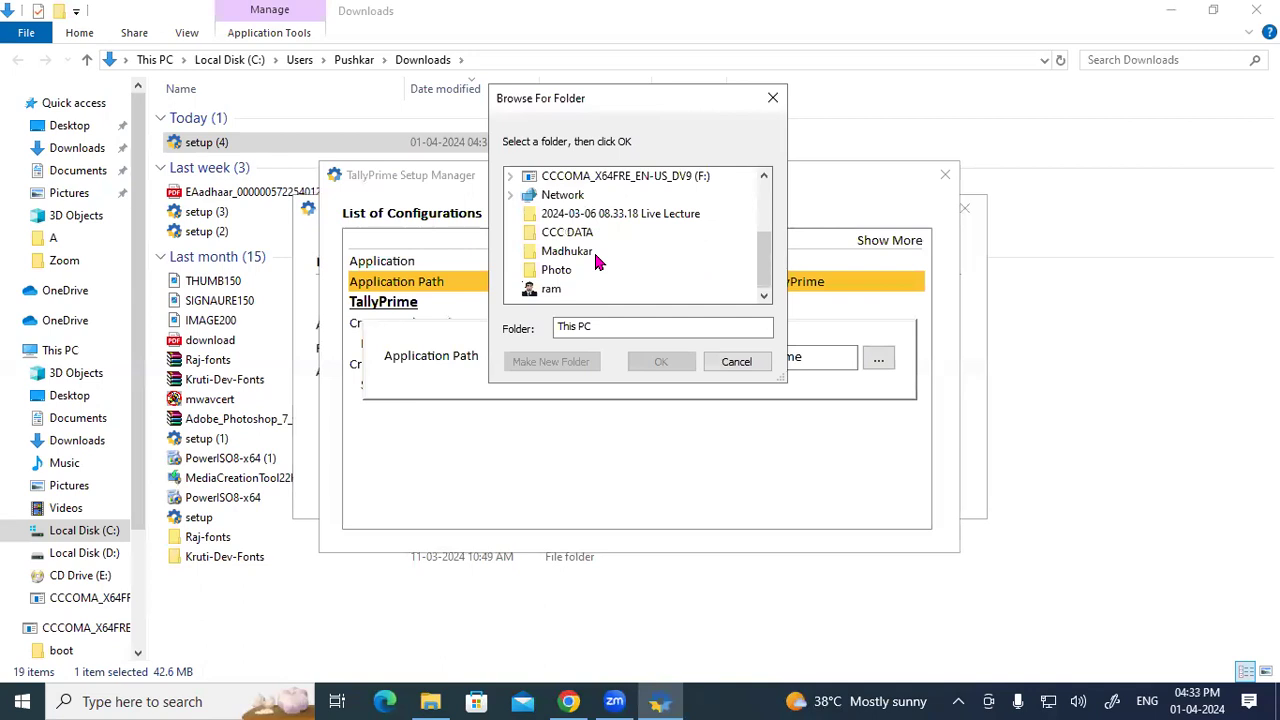
pyautogui.scroll(2, 595, 258)
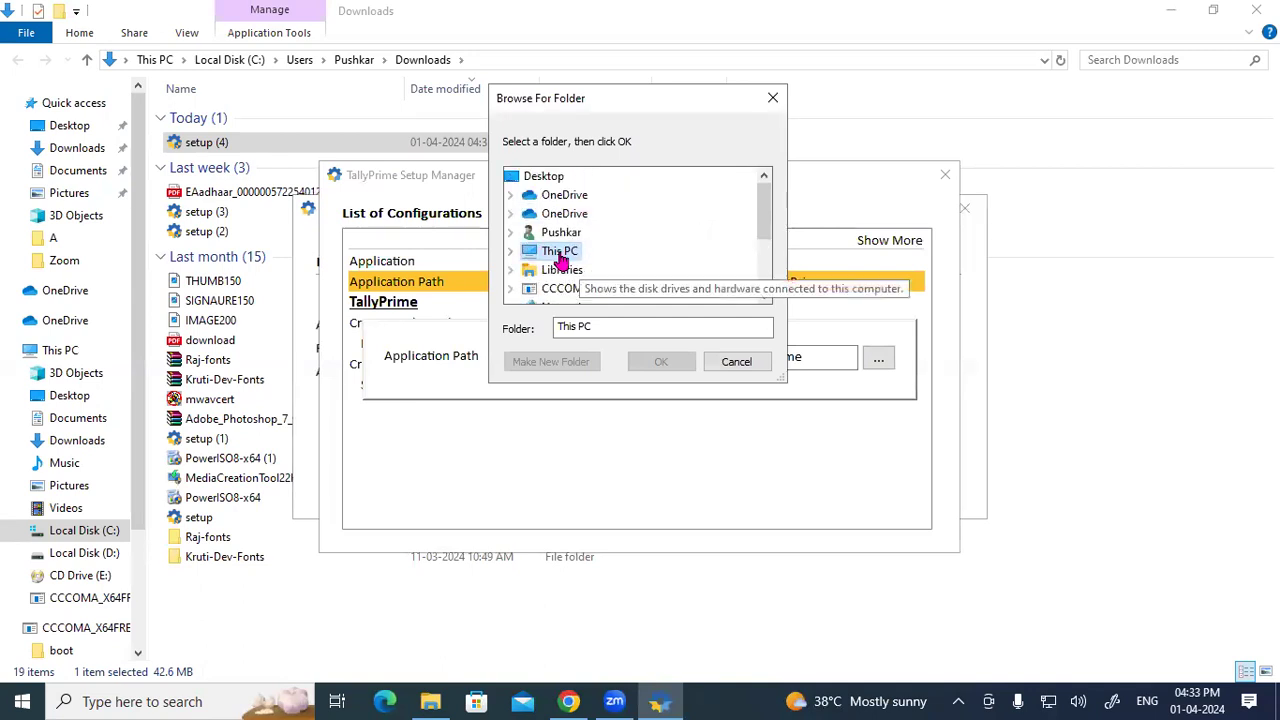
pyautogui.doubleClick(563, 252)
pyautogui.scroll(-2, 583, 258)
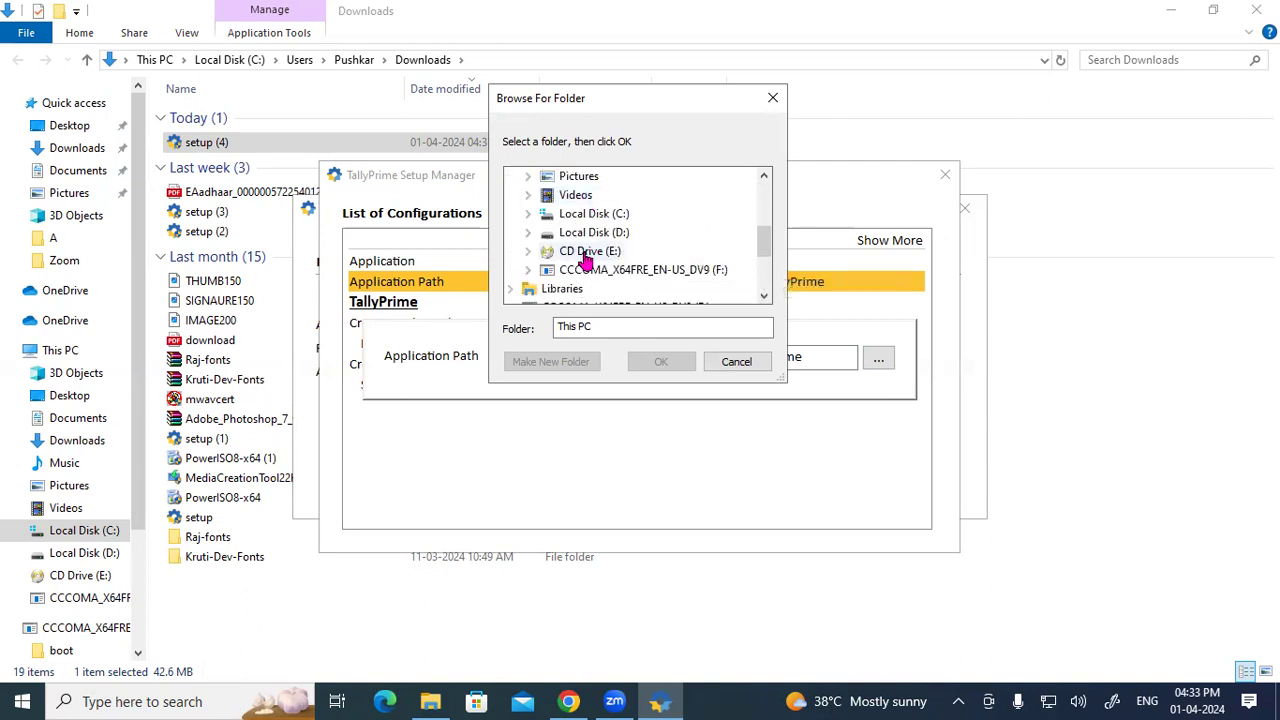
pyautogui.doubleClick(617, 234)
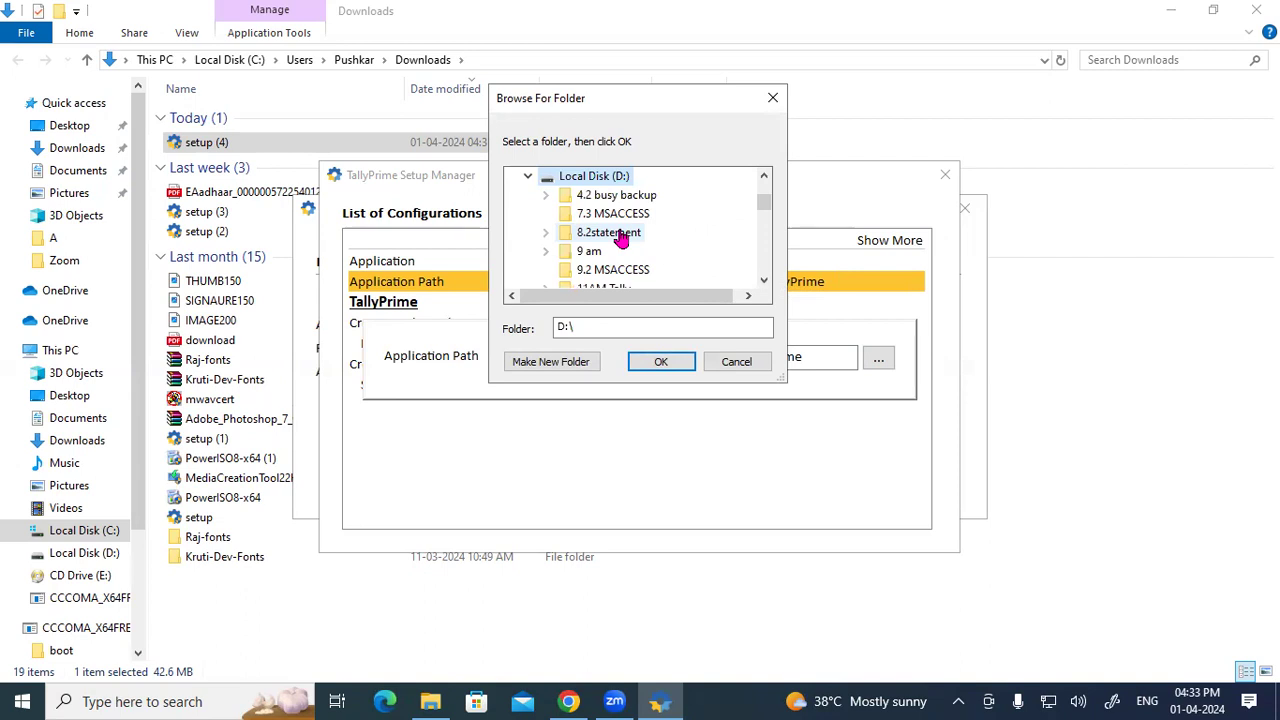
pyautogui.scroll(-2, 620, 236)
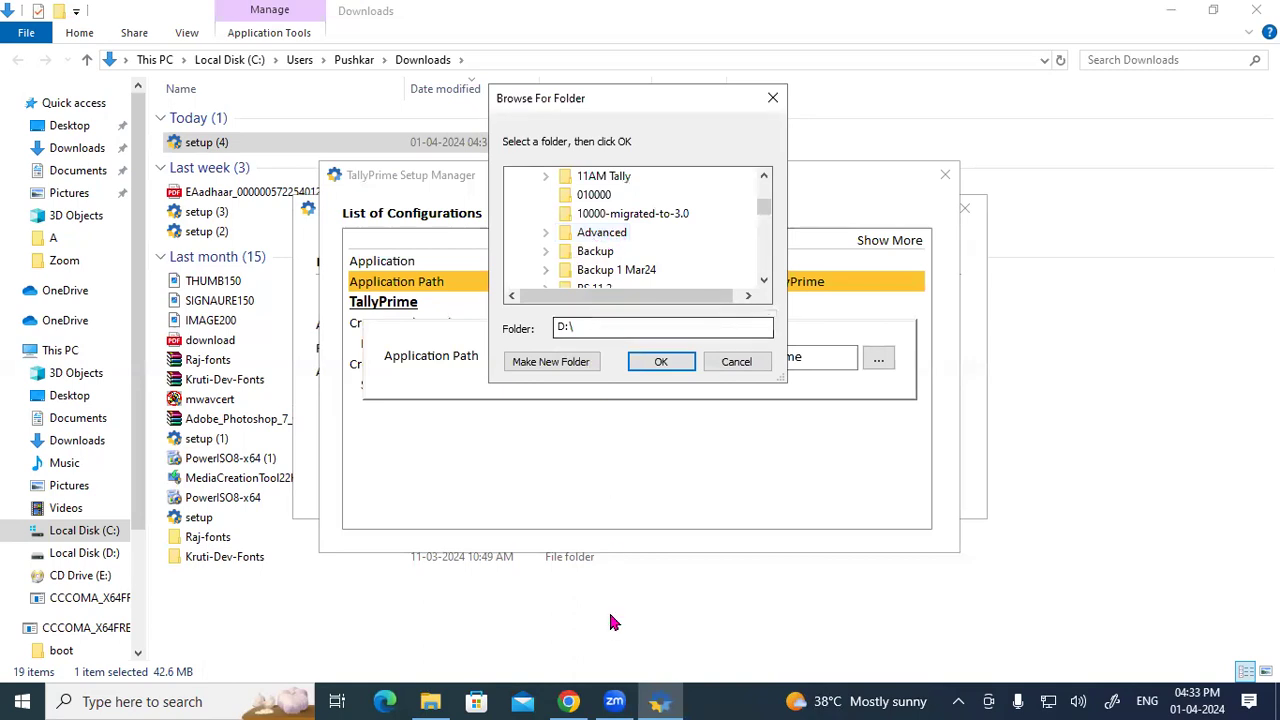
# Step: Handwrite notes beside the application path and folder browser, then erase them
pyautogui.moveTo(866, 396)
pyautogui.mouseDown()
pyautogui.moveTo(925, 345)
pyautogui.moveTo(1003, 312)
pyautogui.moveTo(1005, 268)
pyautogui.moveTo(1018, 305)
pyautogui.moveTo(1012, 288)
pyautogui.moveTo(993, 288)
pyautogui.mouseUp()
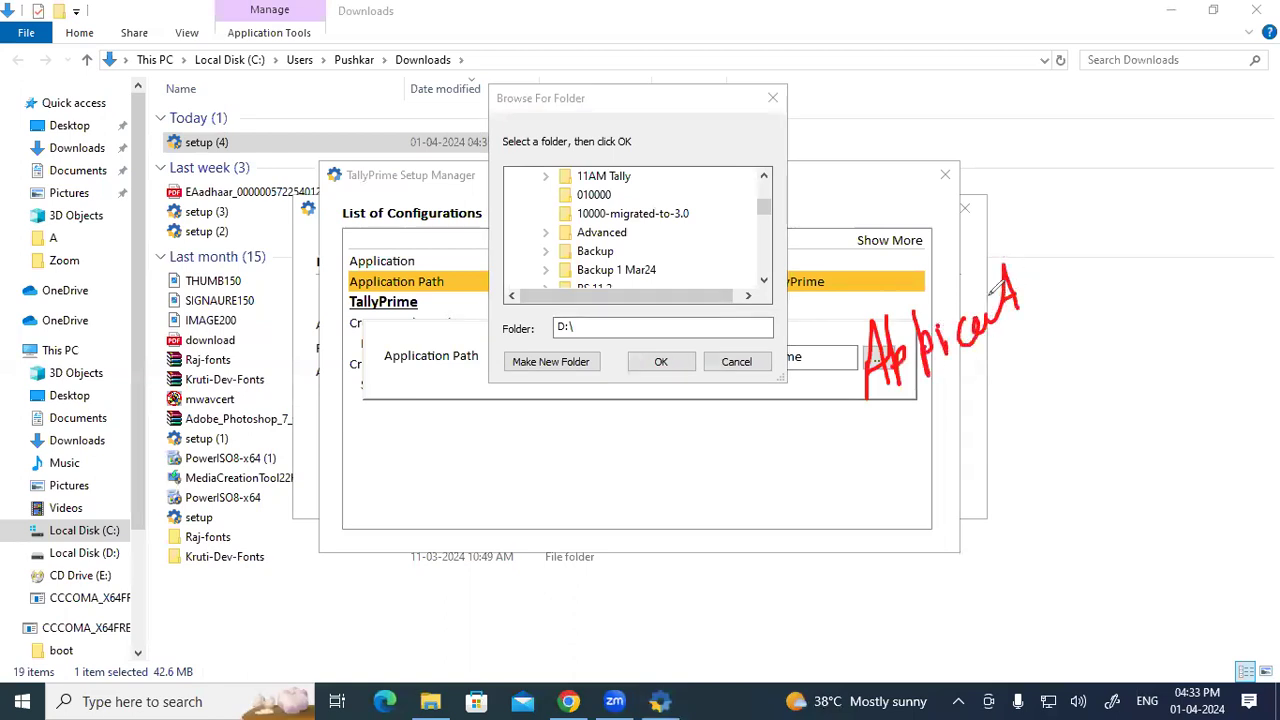
pyautogui.moveTo(880, 92)
pyautogui.mouseDown()
pyautogui.moveTo(862, 112)
pyautogui.moveTo(873, 132)
pyautogui.mouseUp()
pyautogui.moveTo(890, 108)
pyautogui.mouseDown()
pyautogui.moveTo(945, 126)
pyautogui.moveTo(966, 95)
pyautogui.mouseUp()
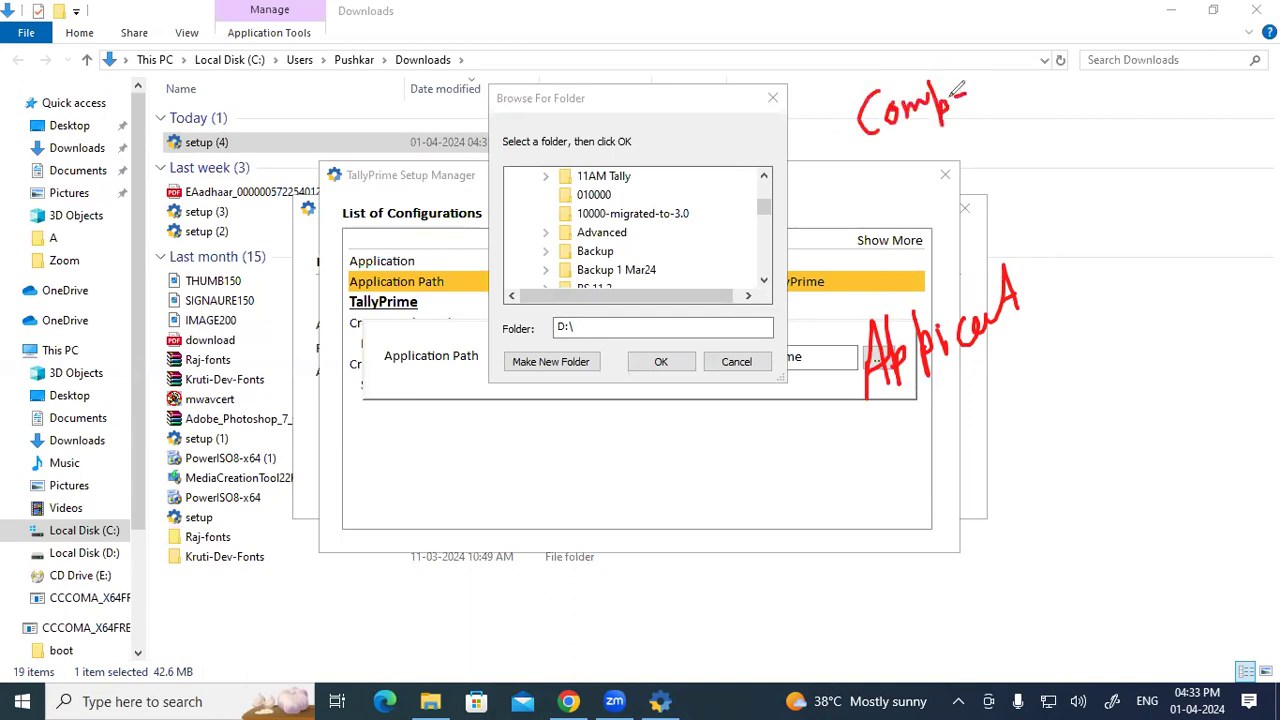
pyautogui.click(82, 480)
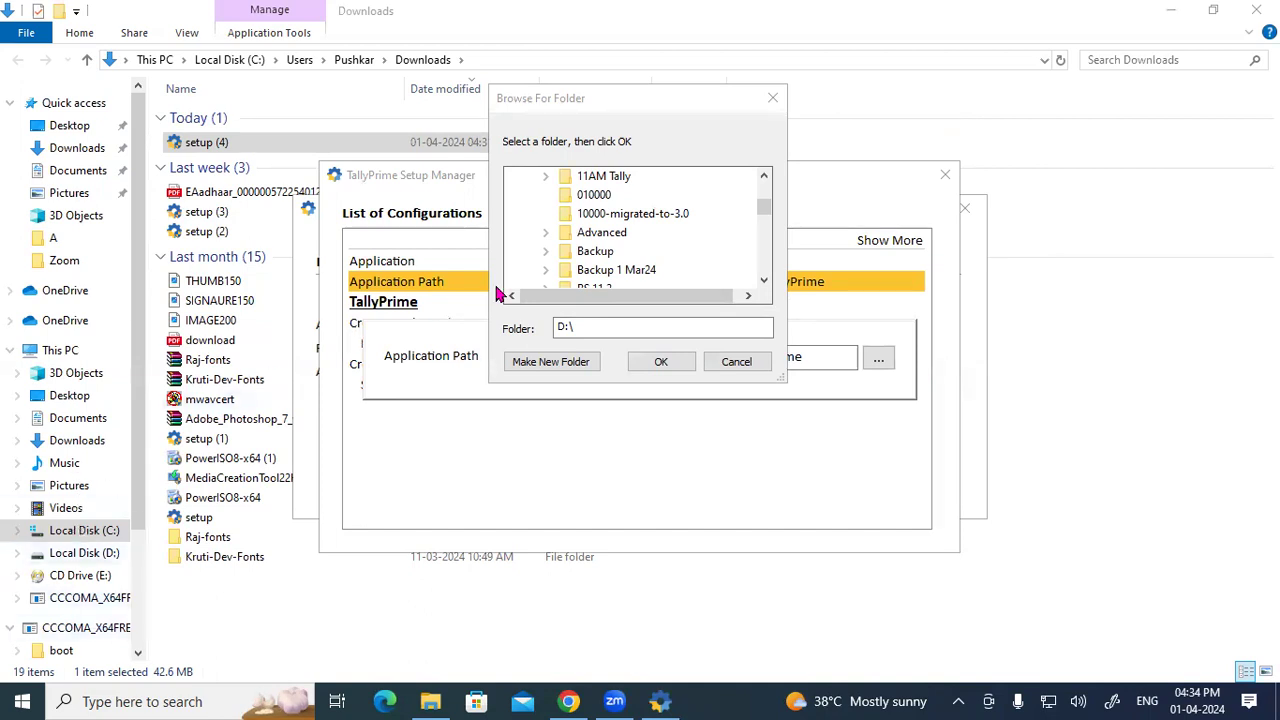
# Step: Open Local Disk (D:) in a new File Explorer window
pyautogui.press('super+e')
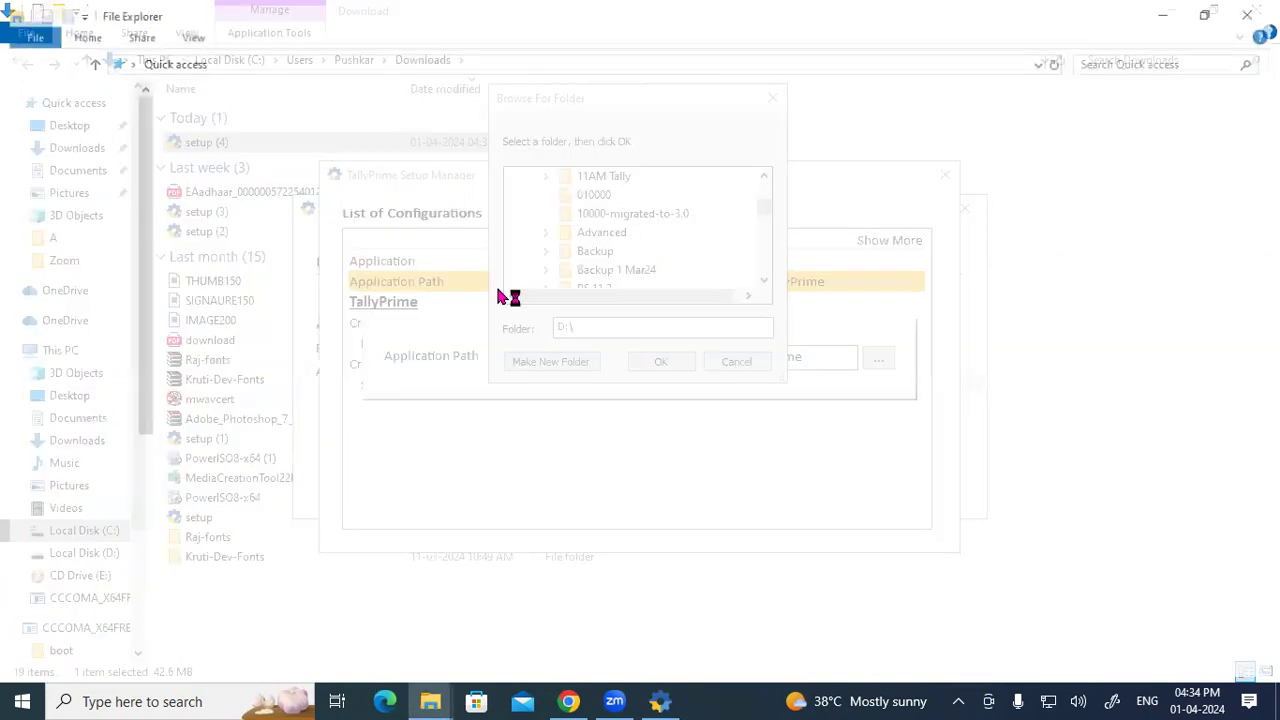
pyautogui.click(62, 352)
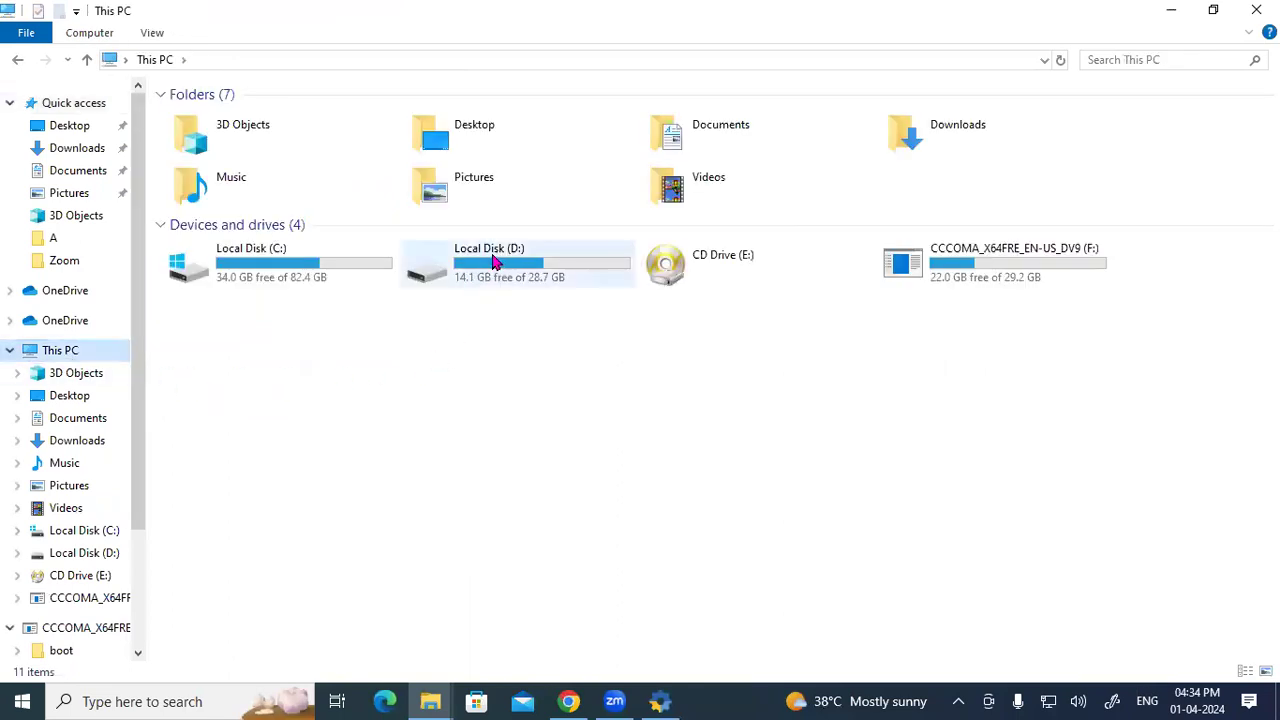
pyautogui.doubleClick(507, 271)
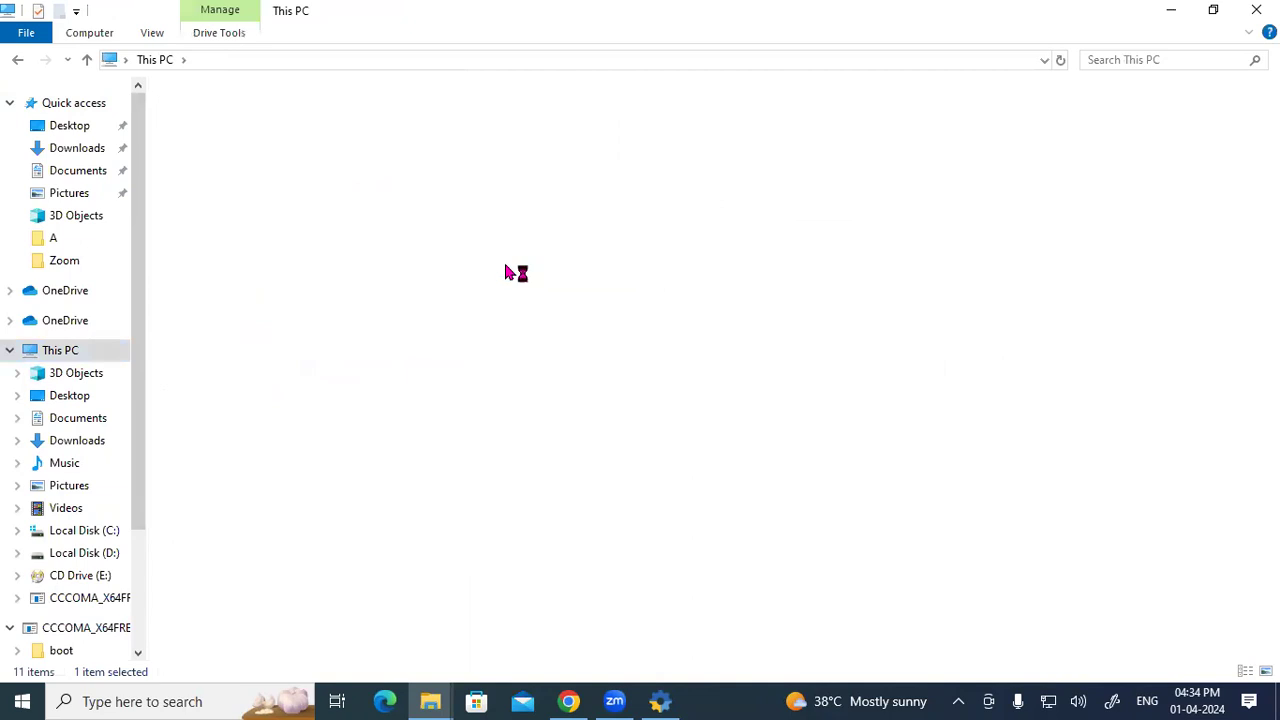
pyautogui.scroll(-8, 445, 362)
pyautogui.scroll(-6, 445, 365)
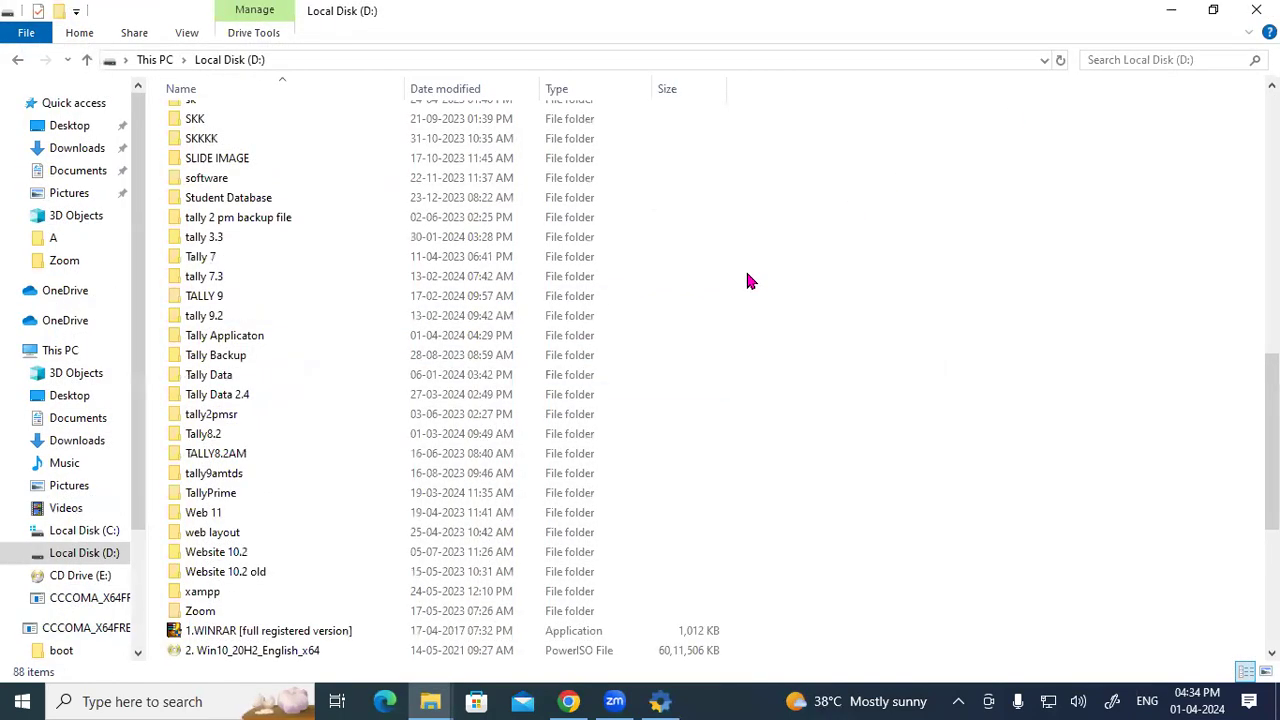
# Step: Create a new folder on D: named TALLY 4.2
pyautogui.hotkey('ctrl', 'shift', 'n')
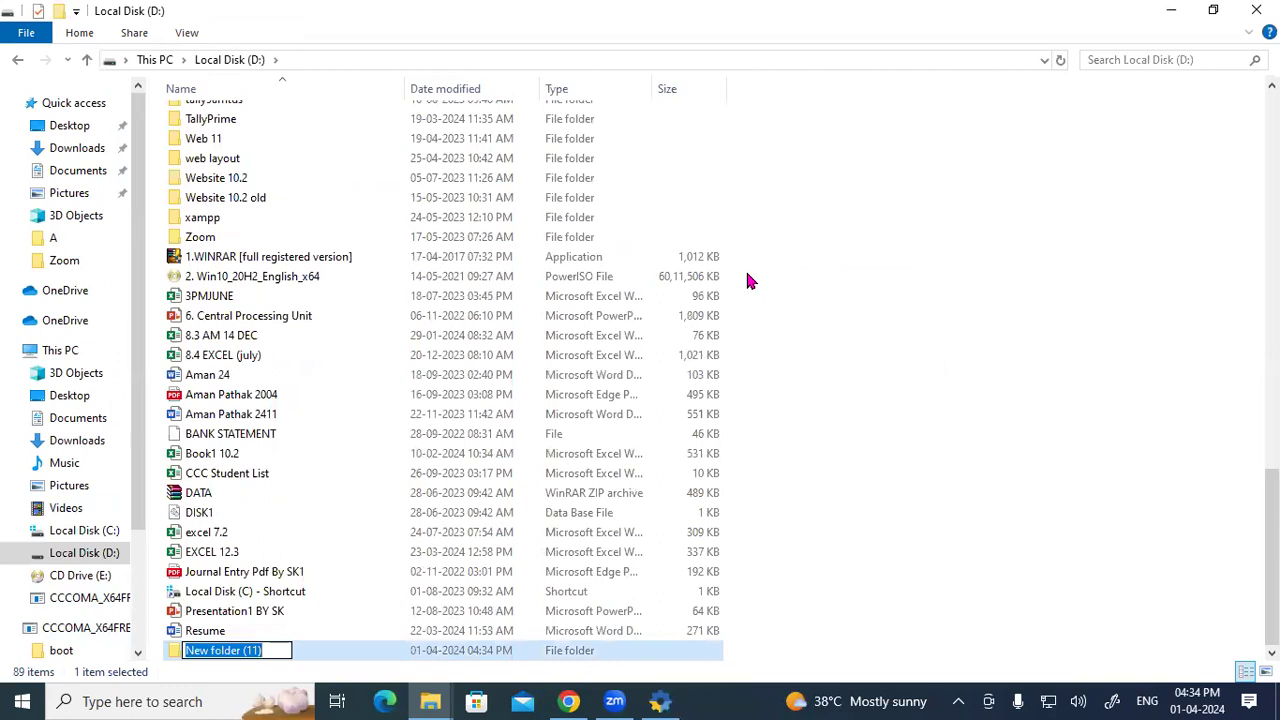
pyautogui.write('tALLY')
pyautogui.press('BackSpace')
pyautogui.press('BackSpace')
pyautogui.press('BackSpace')
pyautogui.press('BackSpace')
pyautogui.press('BackSpace')
pyautogui.write('TALLY')
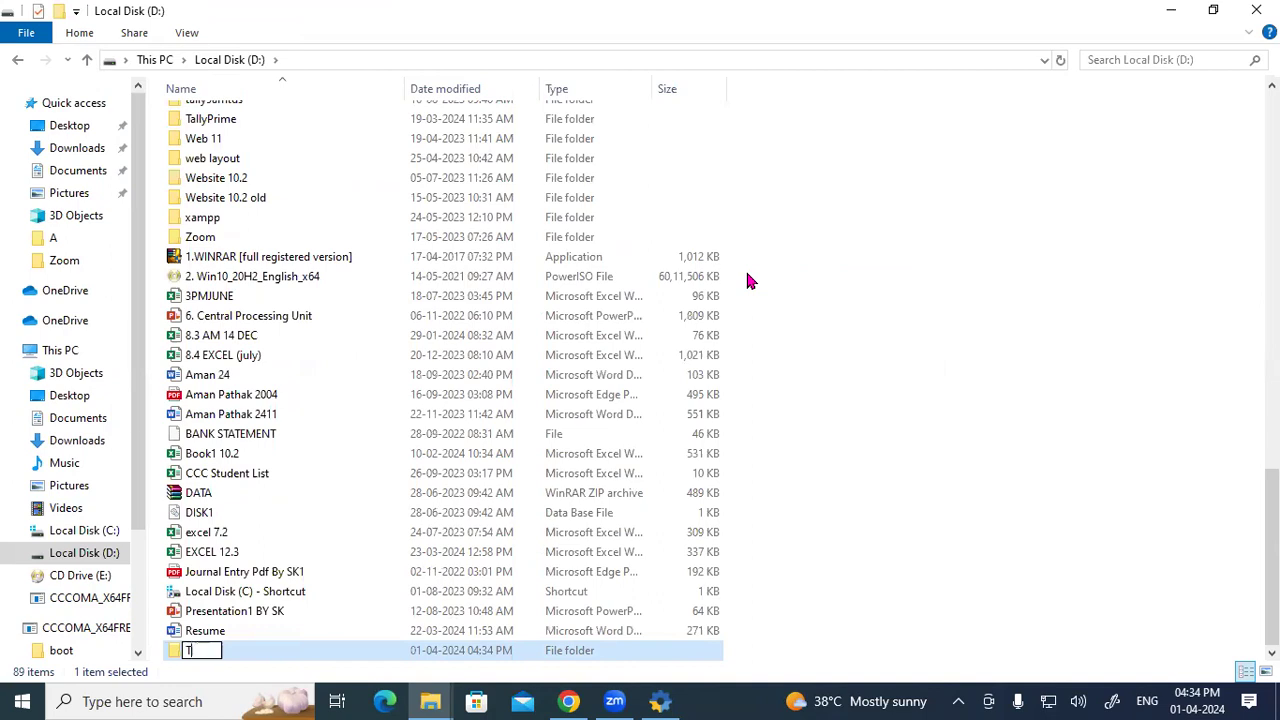
pyautogui.write(' 4.2')
pyautogui.press('Return')
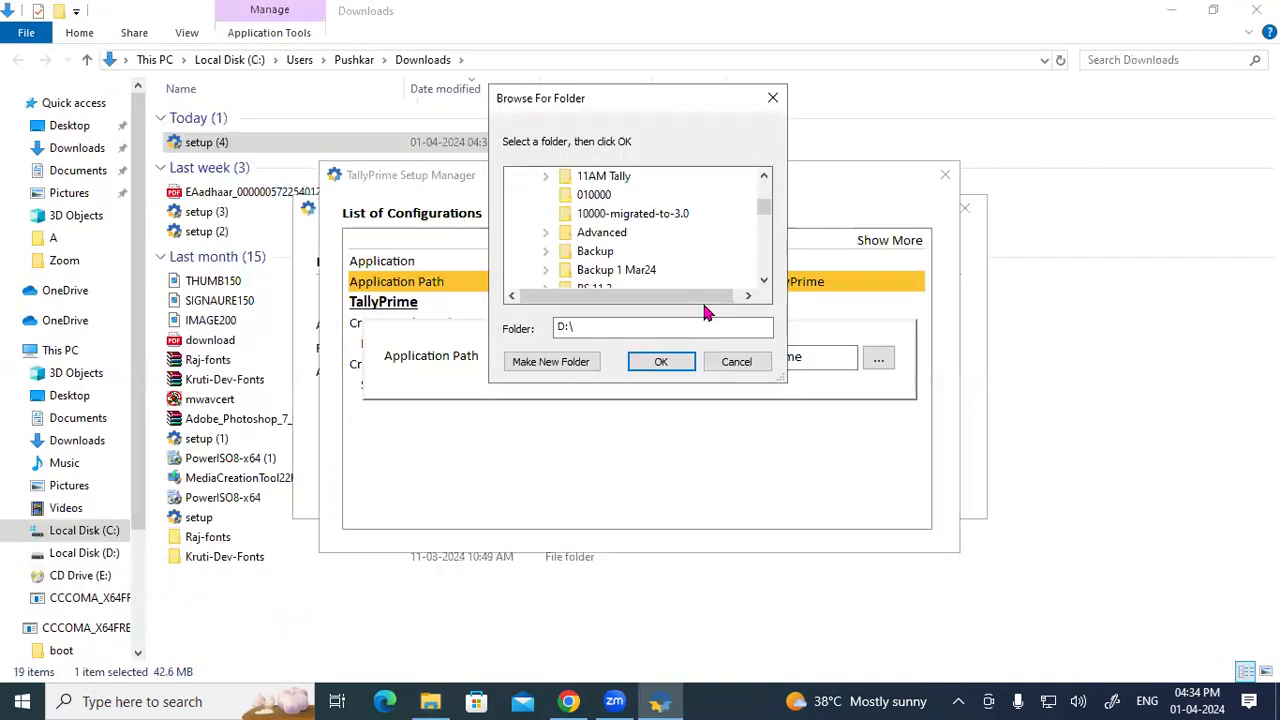
# Step: Cancel the folder browser and close the configuration list without changing the path
pyautogui.click(737, 363)
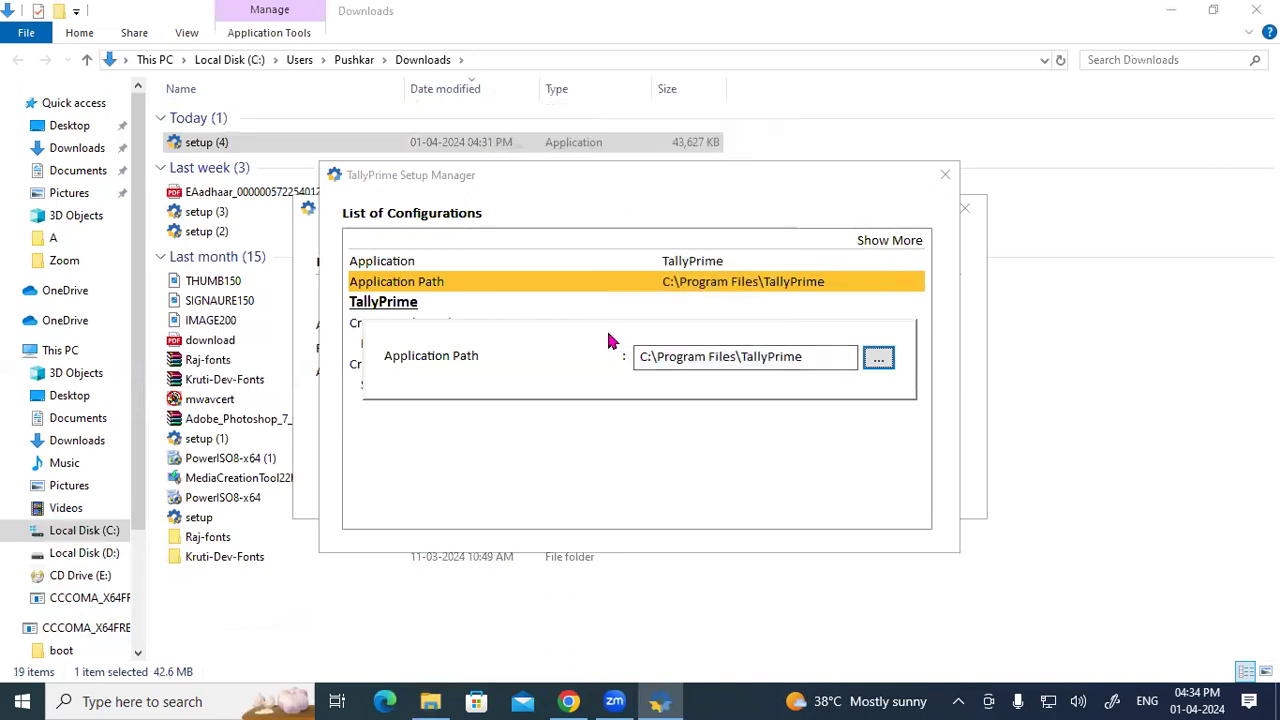
pyautogui.click(824, 347)
pyautogui.press('Return')
pyautogui.click(849, 279)
pyautogui.press('Return')
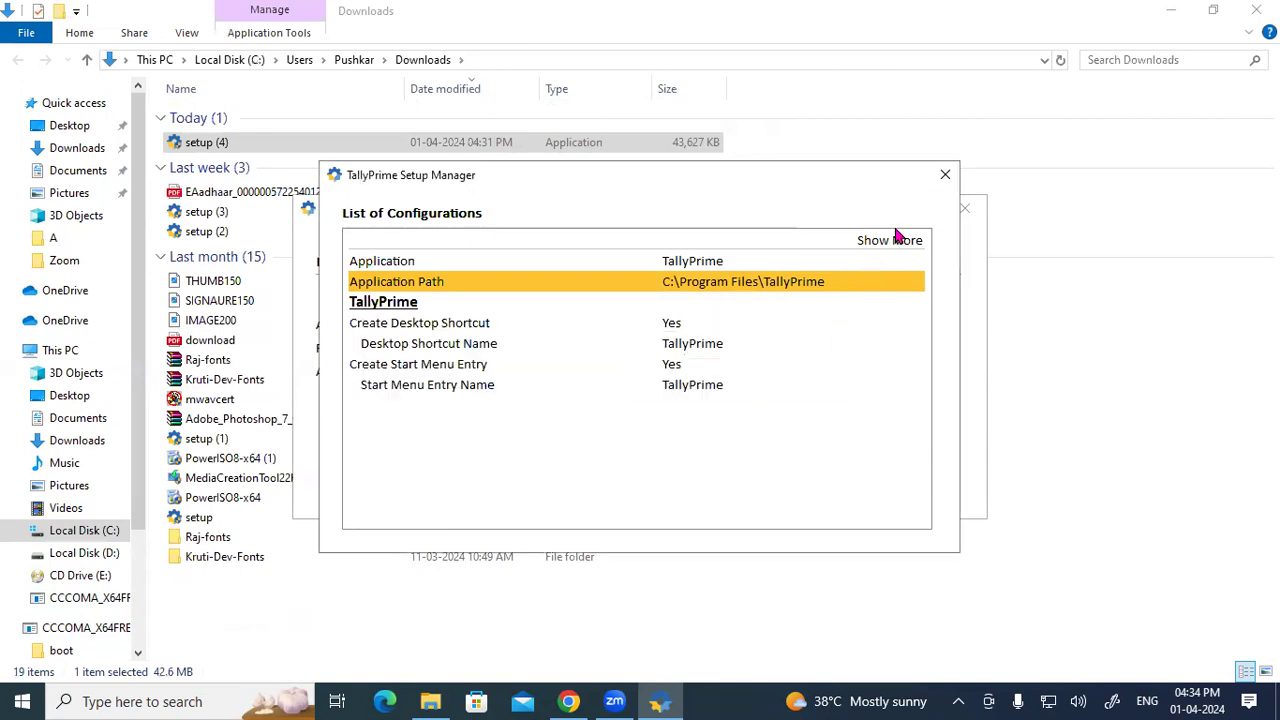
pyautogui.click(945, 174)
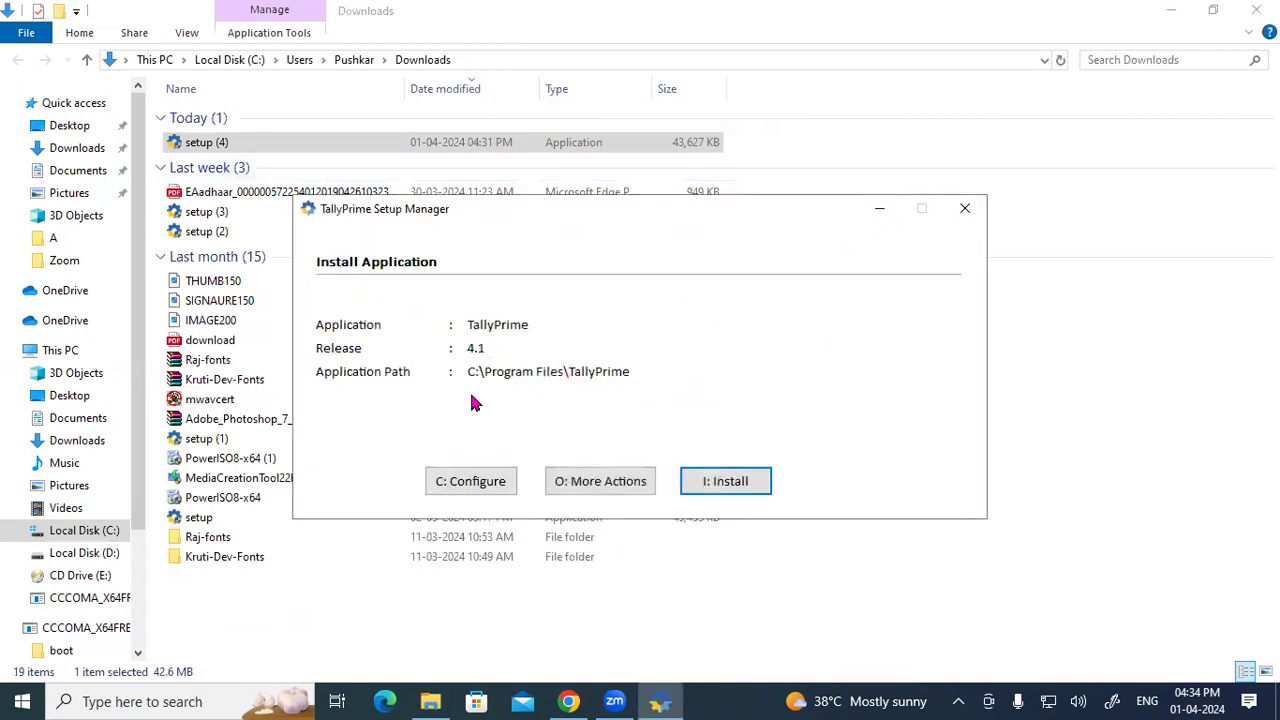
# Step: Reopen the Application Path browser and expand This PC to Local Disk (D:)
pyautogui.click(478, 483)
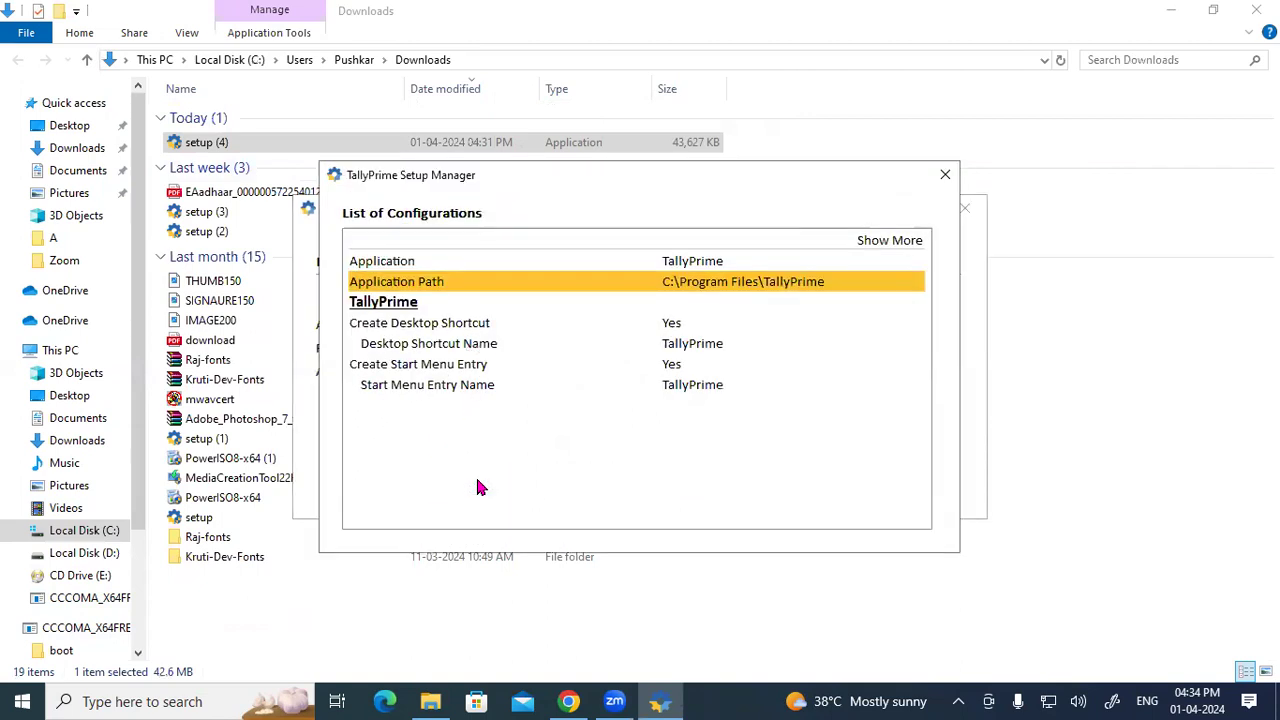
pyautogui.click(716, 287)
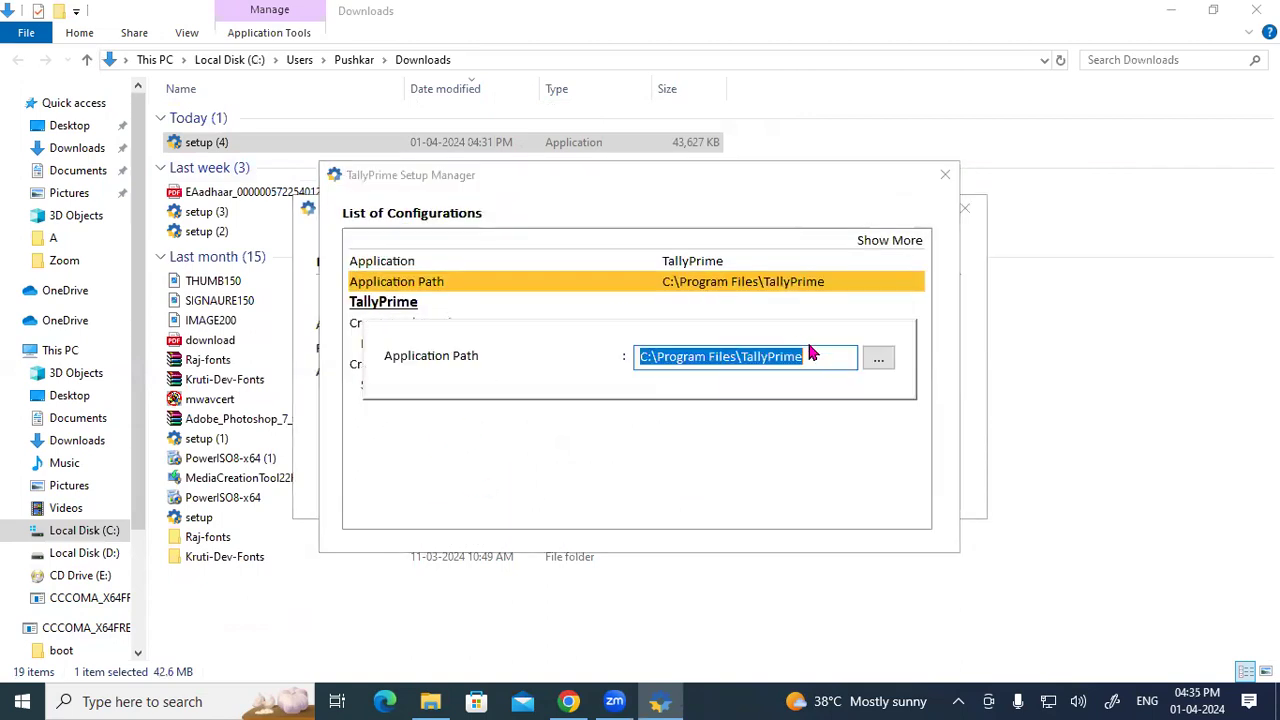
pyautogui.click(877, 358)
pyautogui.scroll(-2, 637, 373)
pyautogui.scroll(2, 620, 370)
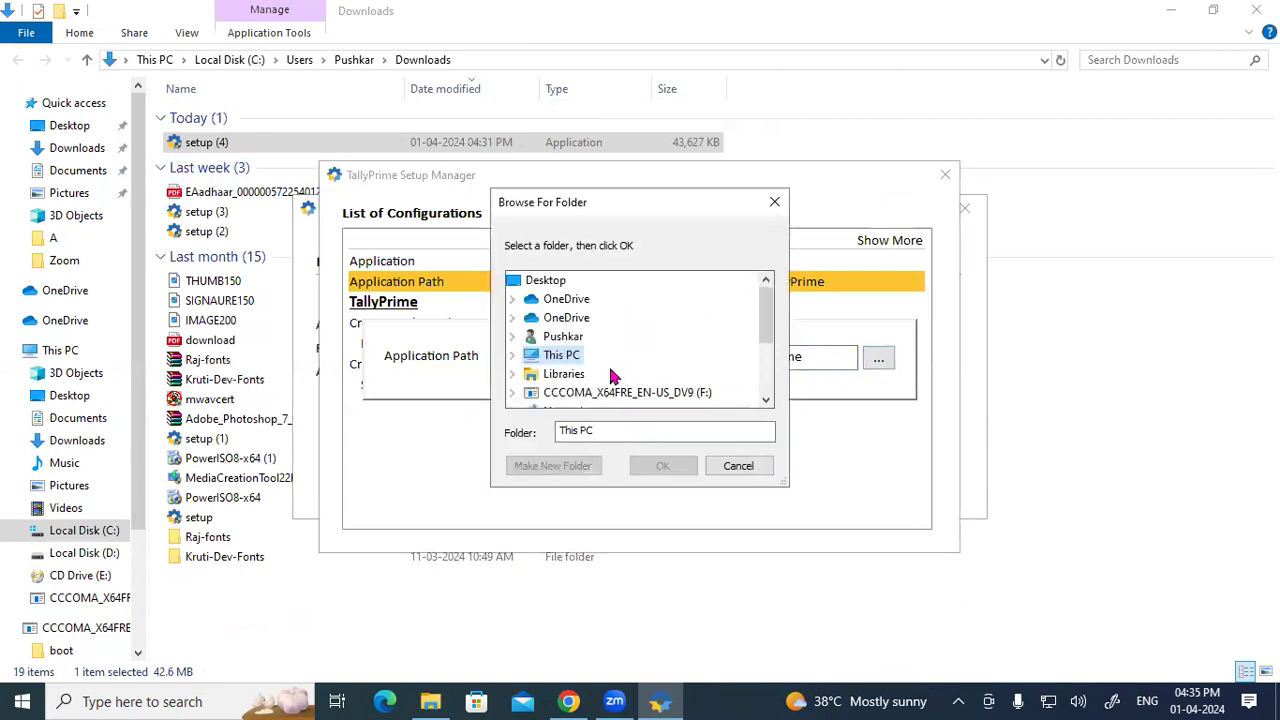
pyautogui.doubleClick(525, 356)
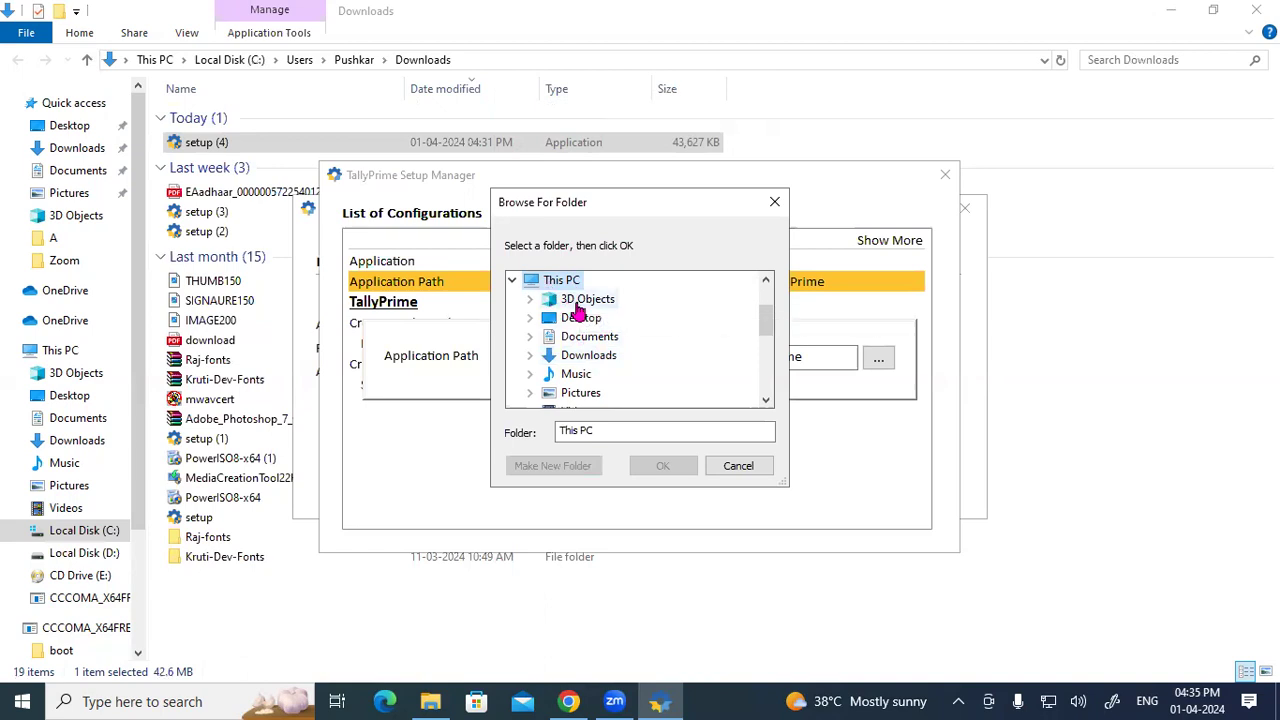
pyautogui.scroll(-2, 588, 345)
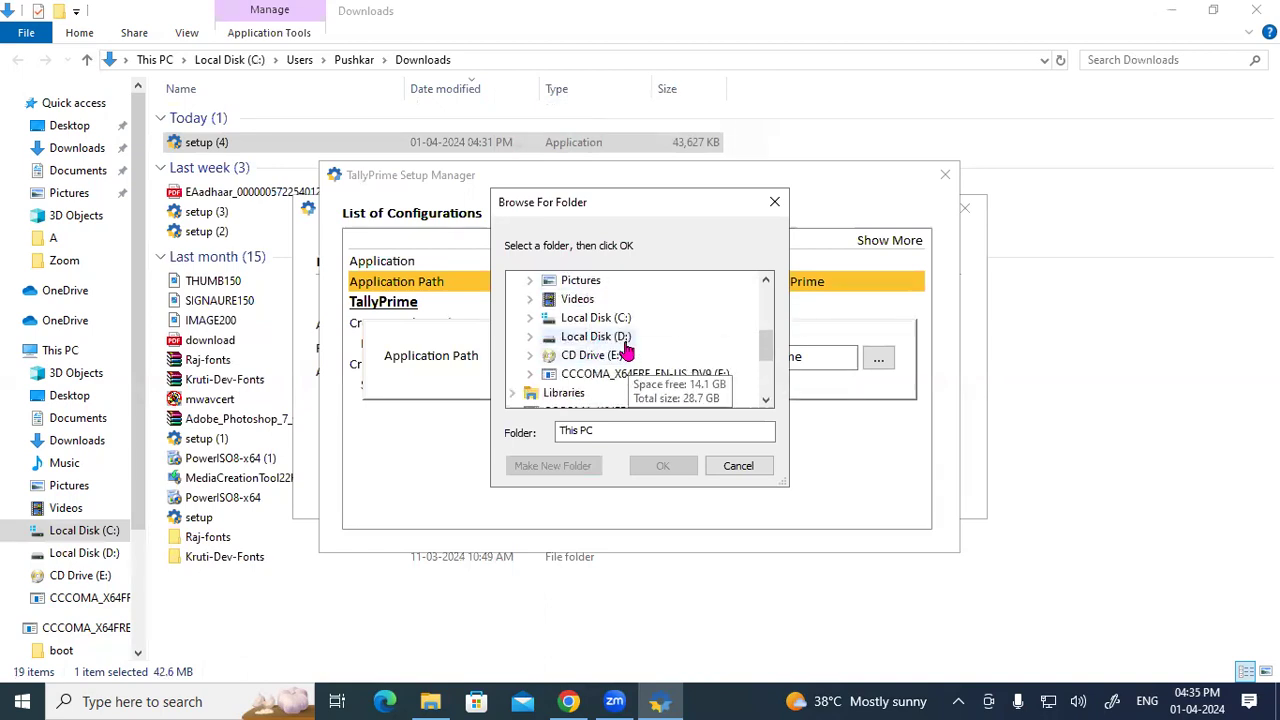
pyautogui.click(622, 345)
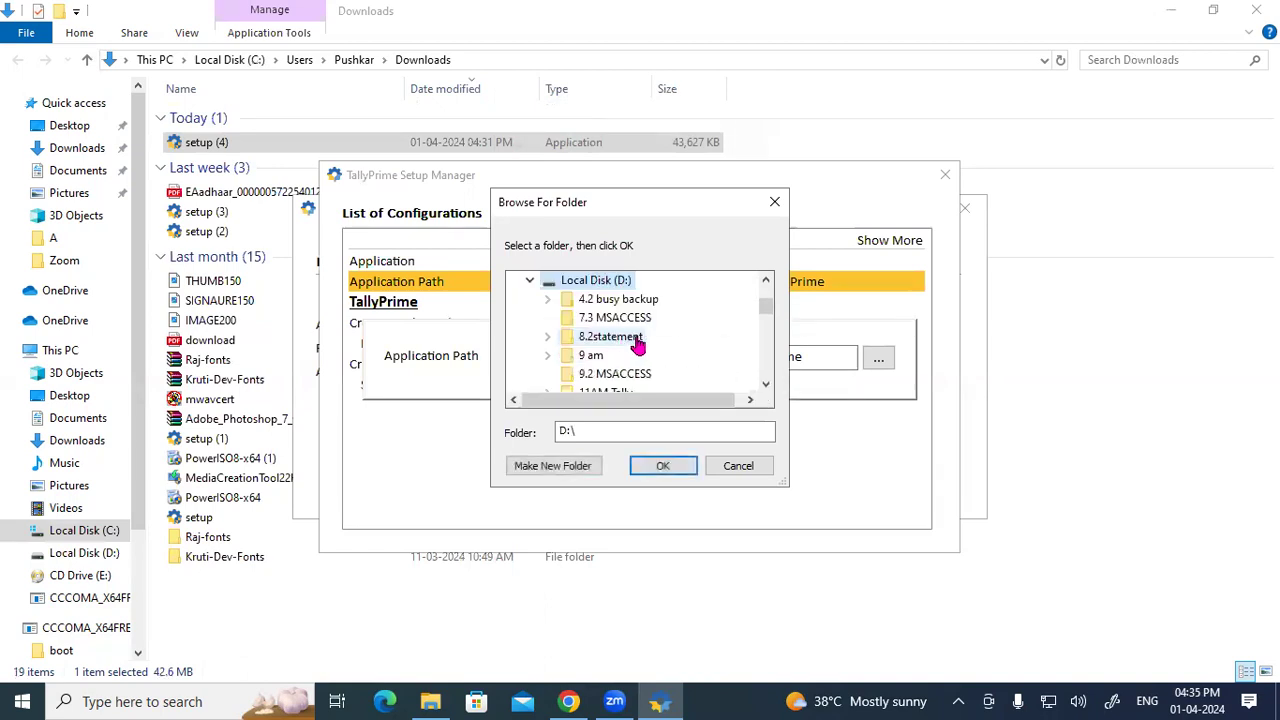
# Step: Select the TALLY 4.2 folder and confirm D:\TALLY 4.2 as the application path
pyautogui.press('t')
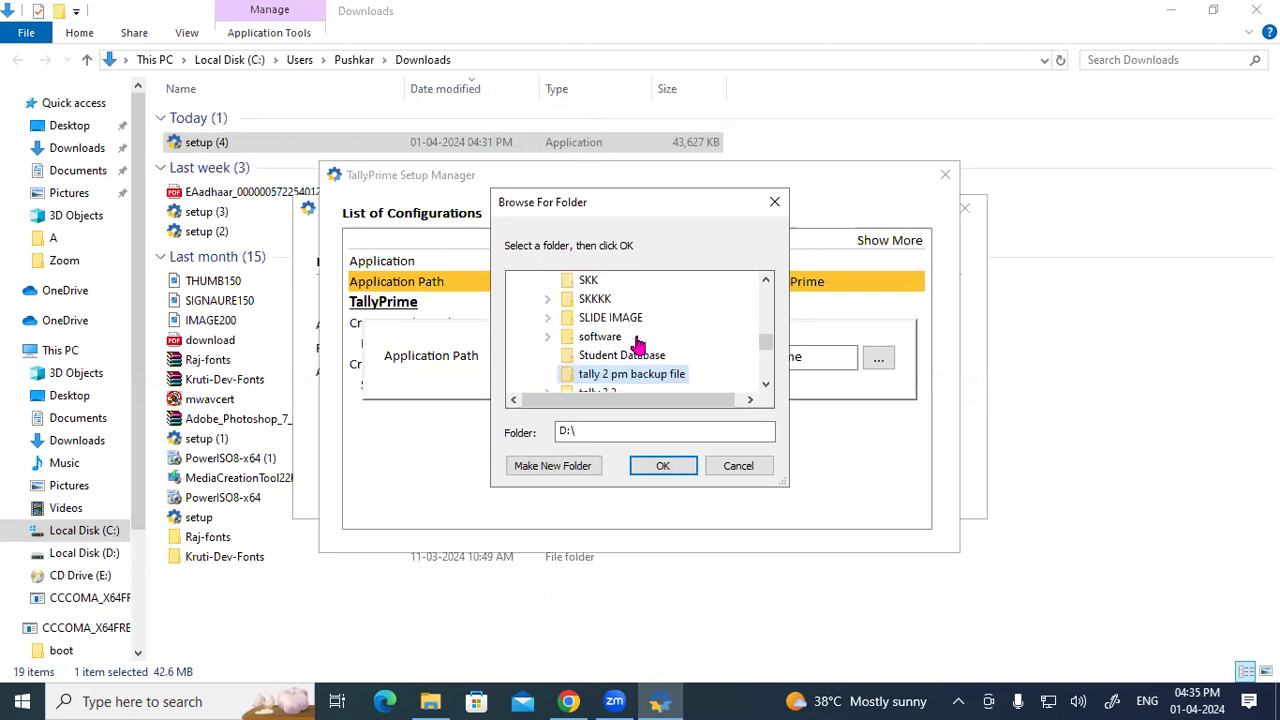
pyautogui.press('l')
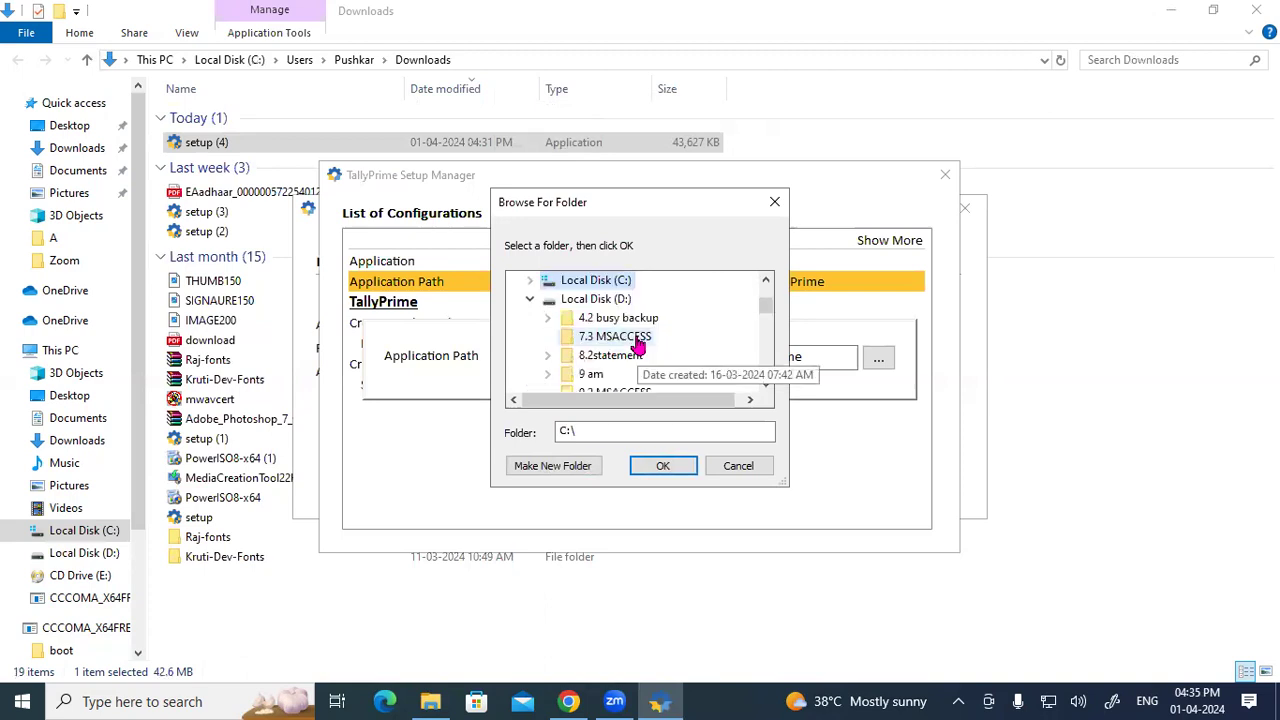
pyautogui.press('t')
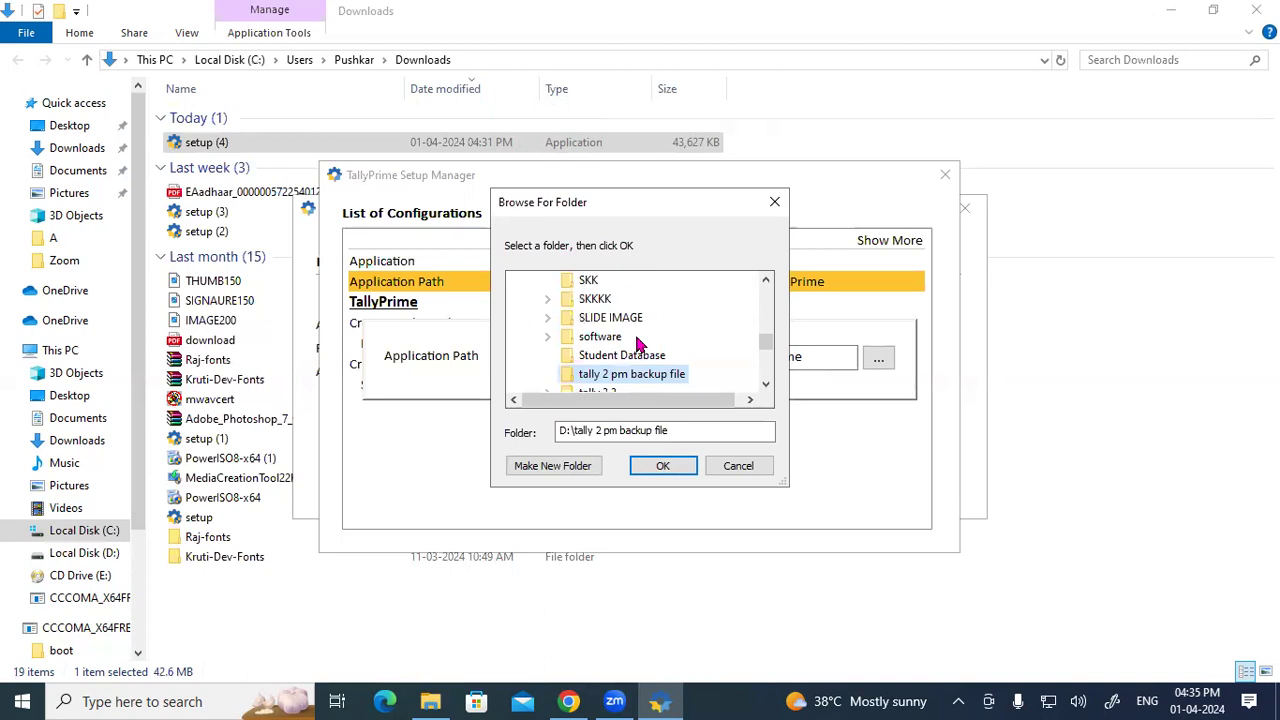
pyautogui.press('t')
pyautogui.press('t')
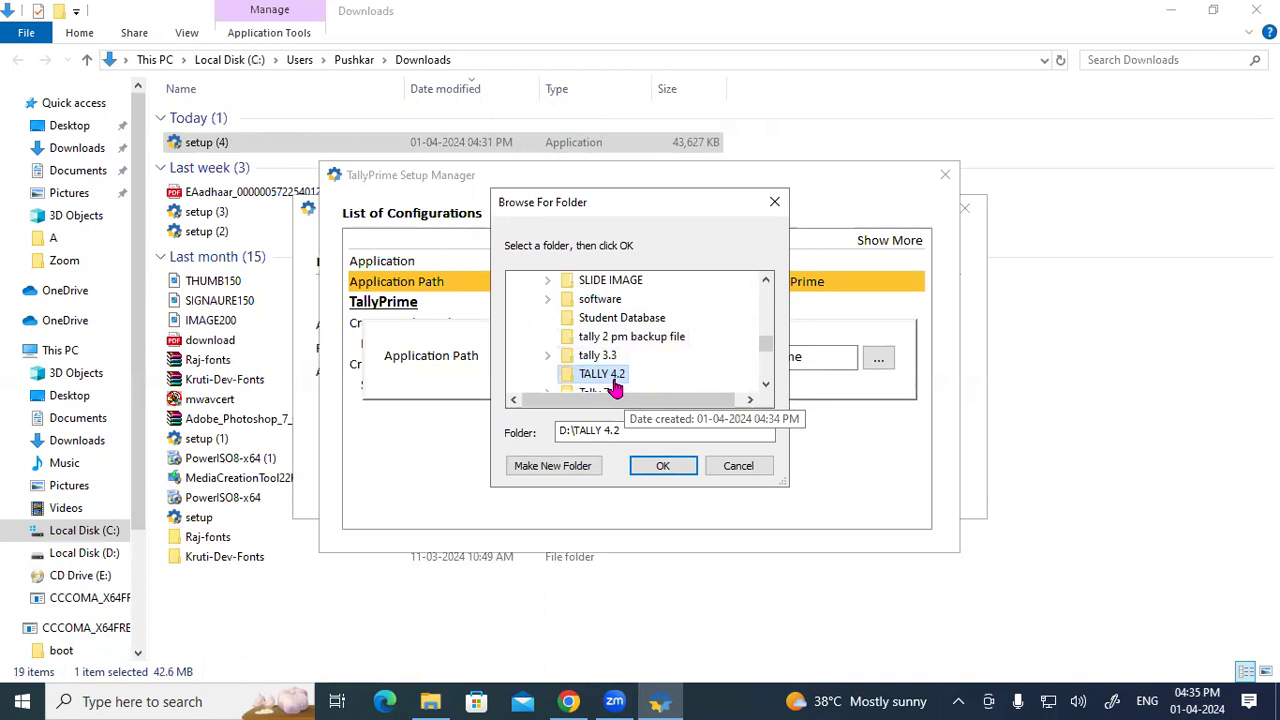
pyautogui.click(643, 470)
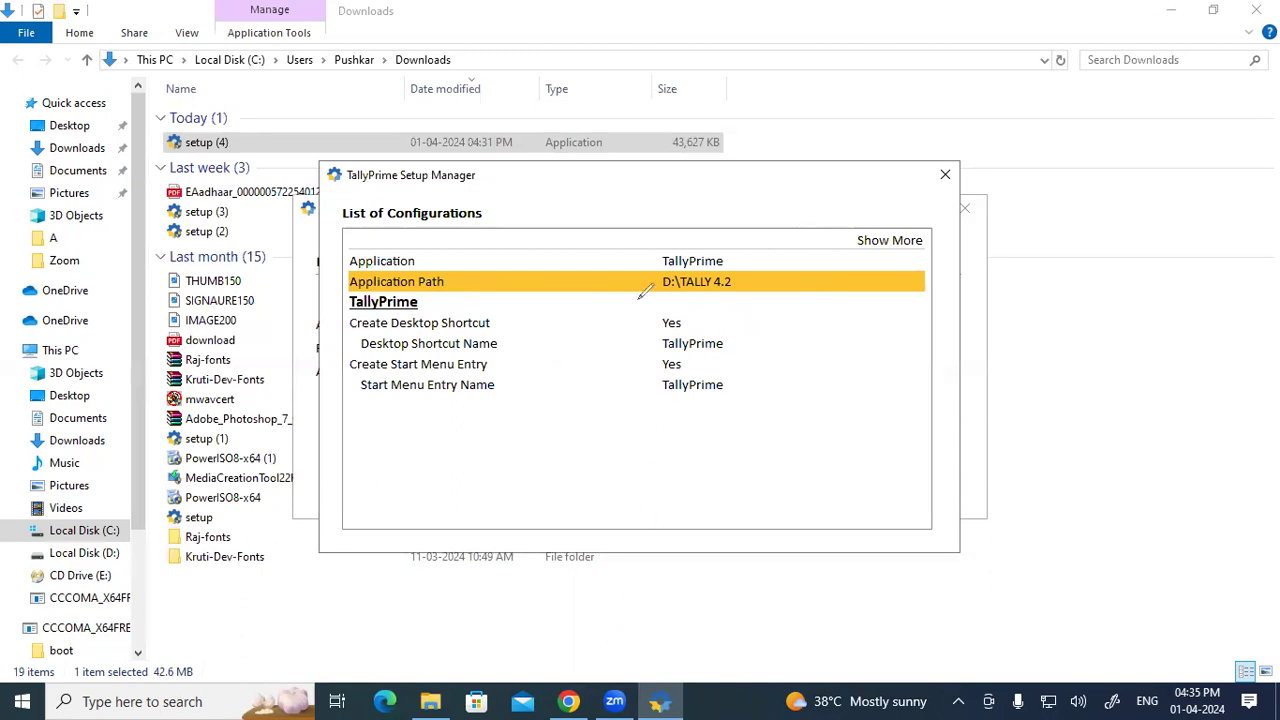
# Step: Handwrite an on-screen note about the save shortcut
pyautogui.moveTo(709, 163); pyautogui.dragTo(707, 200)
pyautogui.moveTo(715, 164); pyautogui.dragTo(718, 189)
pyautogui.moveTo(707, 183); pyautogui.dragTo(747, 185)
pyautogui.moveTo(798, 132)
pyautogui.mouseDown()
pyautogui.moveTo(813, 182)
pyautogui.moveTo(822, 150)
pyautogui.moveTo(903, 88)
pyautogui.moveTo(920, 142)
pyautogui.moveTo(905, 118)
pyautogui.mouseUp()
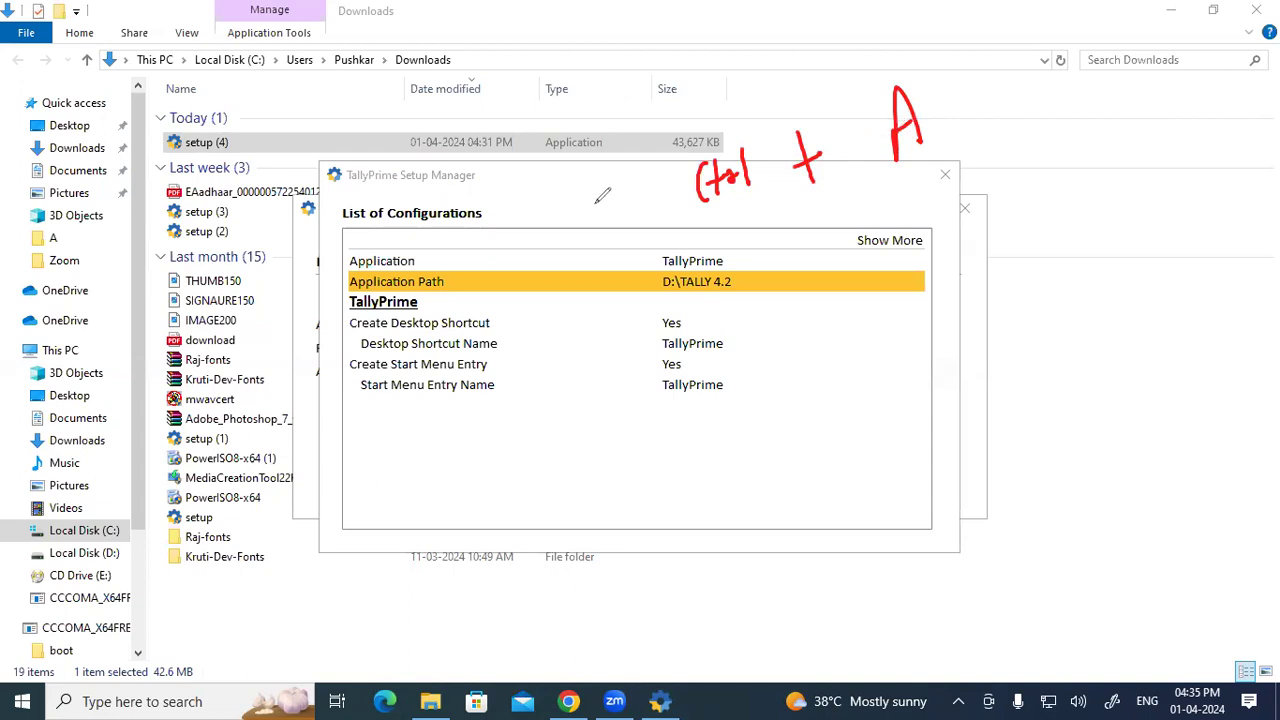
# Step: Bracket and underline the note, clear it, and accept the configuration with D:\TALLY 4.2
pyautogui.click(655, 139)
pyautogui.moveTo(655, 139); pyautogui.dragTo(688, 238)
pyautogui.moveTo(918, 55); pyautogui.dragTo(964, 162)
pyautogui.moveTo(851, 287)
pyautogui.mouseDown()
pyautogui.moveTo(839, 306)
pyautogui.moveTo(886, 290)
pyautogui.moveTo(896, 300)
pyautogui.moveTo(922, 272)
pyautogui.moveTo(933, 290)
pyautogui.mouseUp()
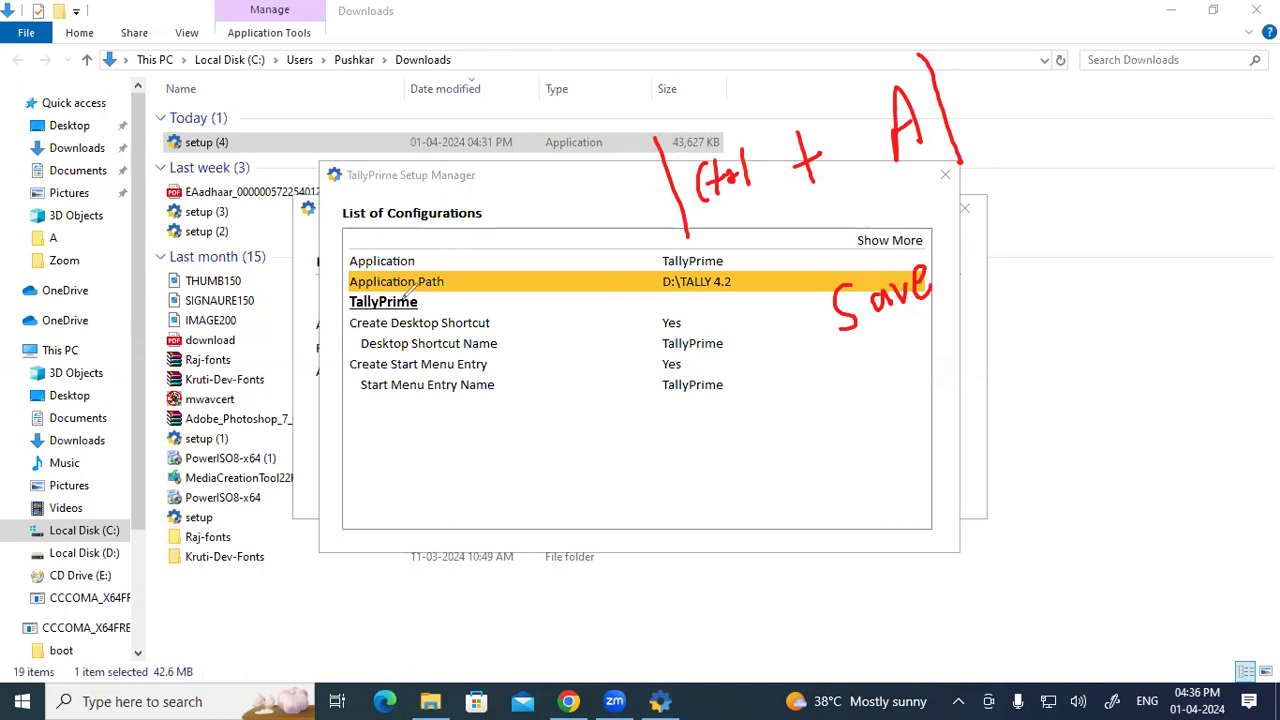
pyautogui.moveTo(748, 214)
pyautogui.mouseDown()
pyautogui.moveTo(792, 236)
pyautogui.moveTo(944, 172)
pyautogui.mouseUp()
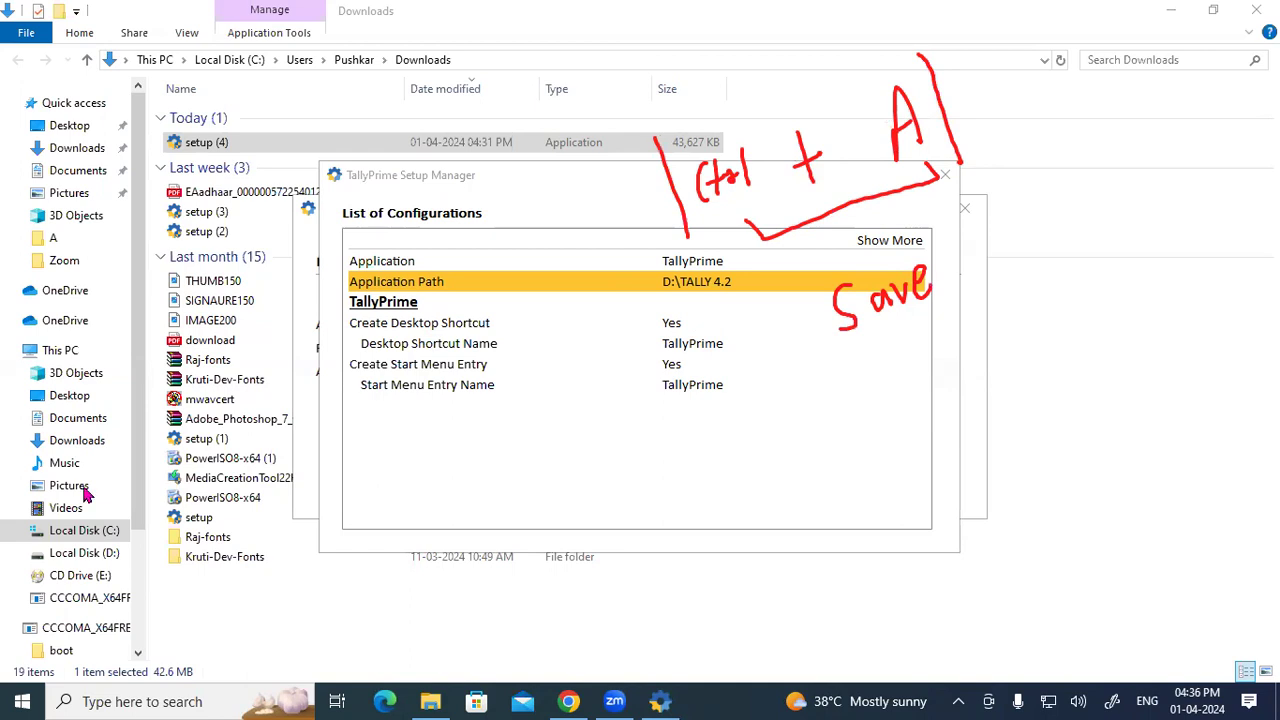
pyautogui.click(1197, 385)
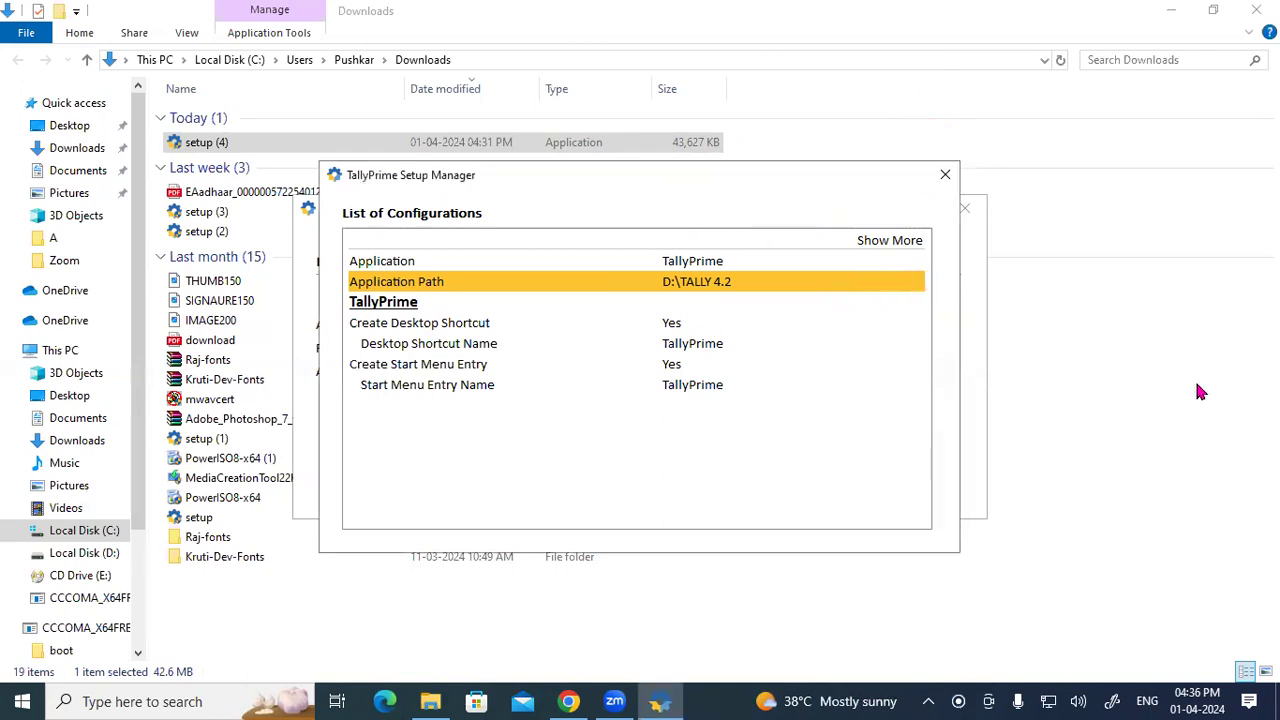
pyautogui.press('Escape')
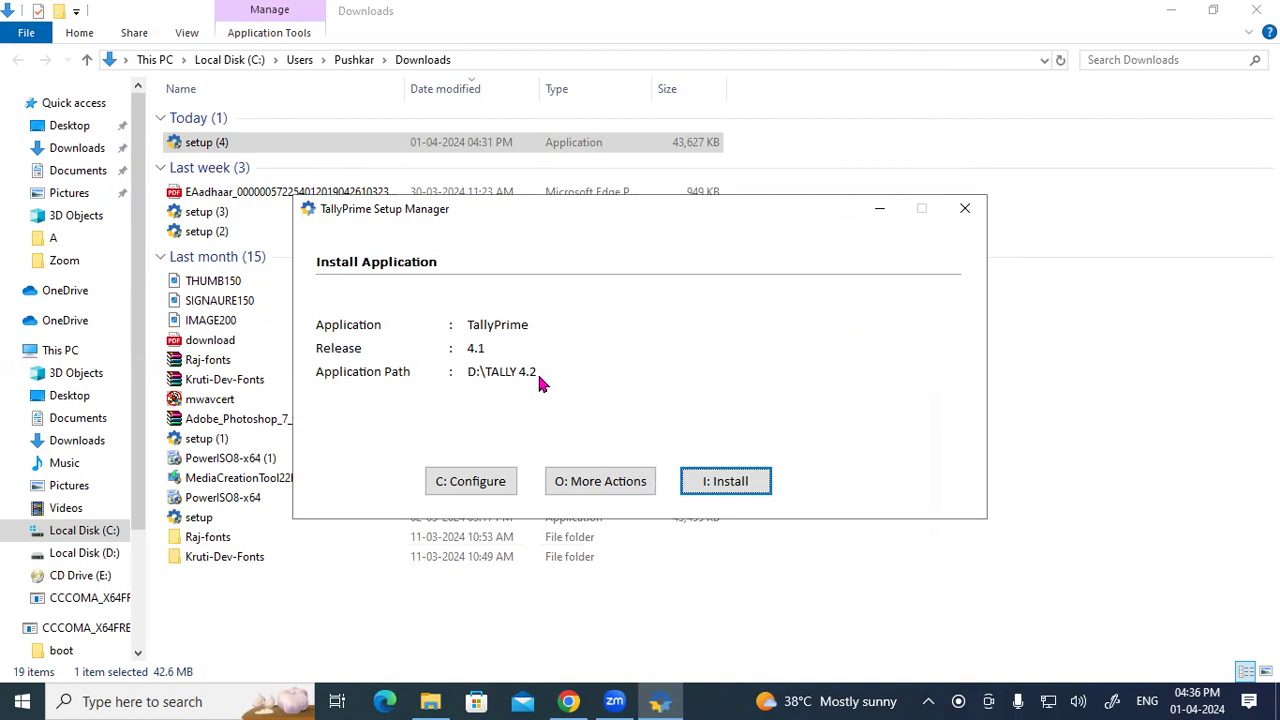
# Step: Install TallyPrime Release 4.1 to D:\TALLY 4.2, then quit the Setup Manager after success
pyautogui.click(716, 489)
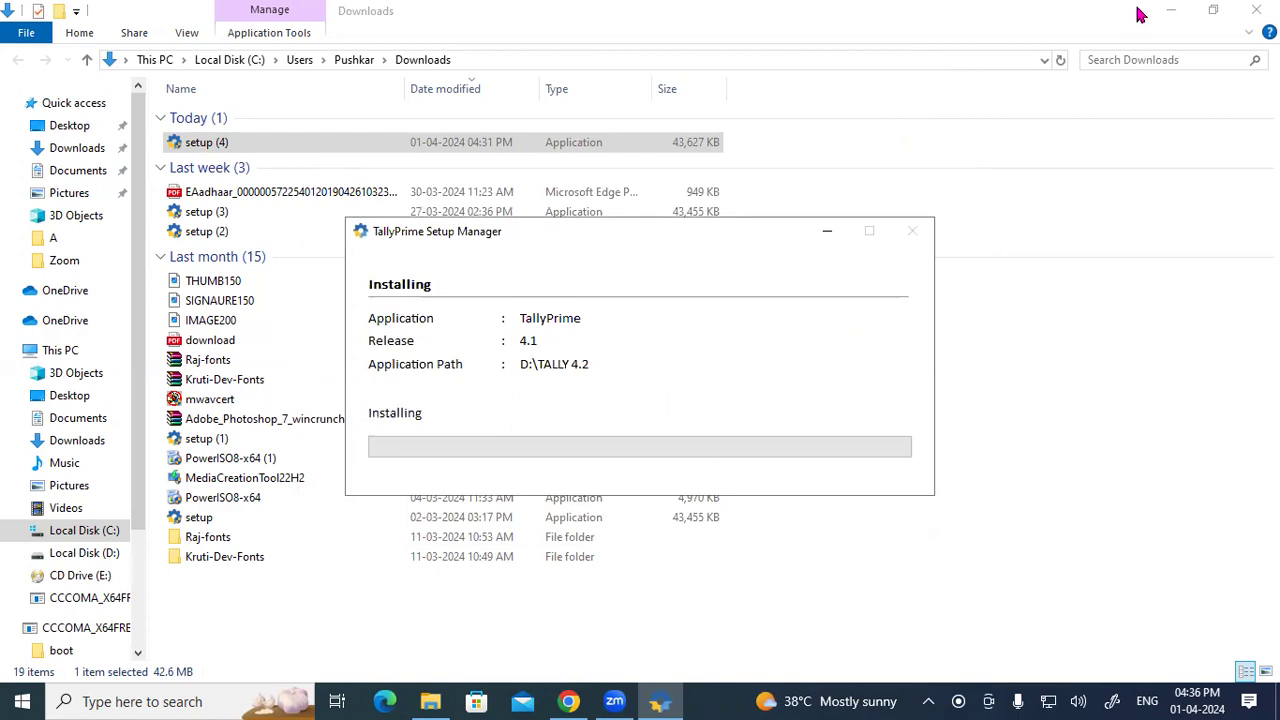
pyautogui.click(1256, 10)
pyautogui.click(1172, 20)
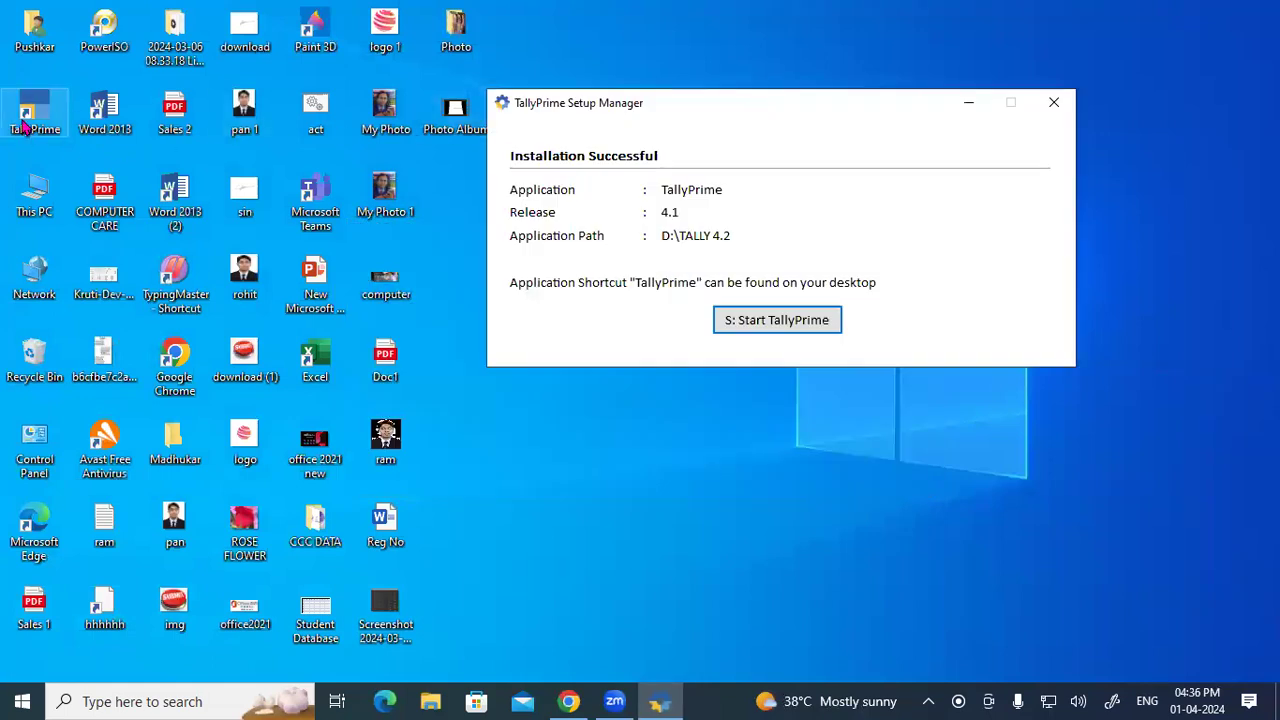
pyautogui.click(1053, 102)
pyautogui.click(585, 402)
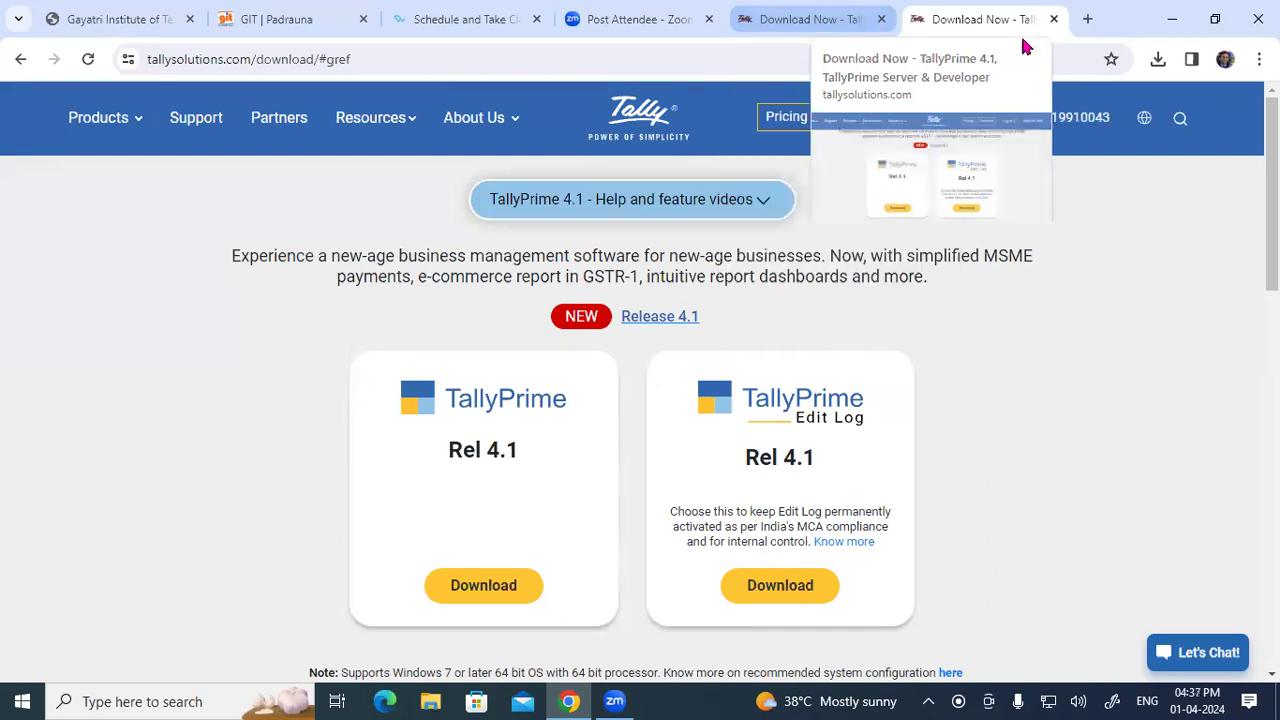
# Step: Browse This PC to D:\TALLY 4.2, review its 11 installed files, and close File Explorer
pyautogui.click(1171, 18)
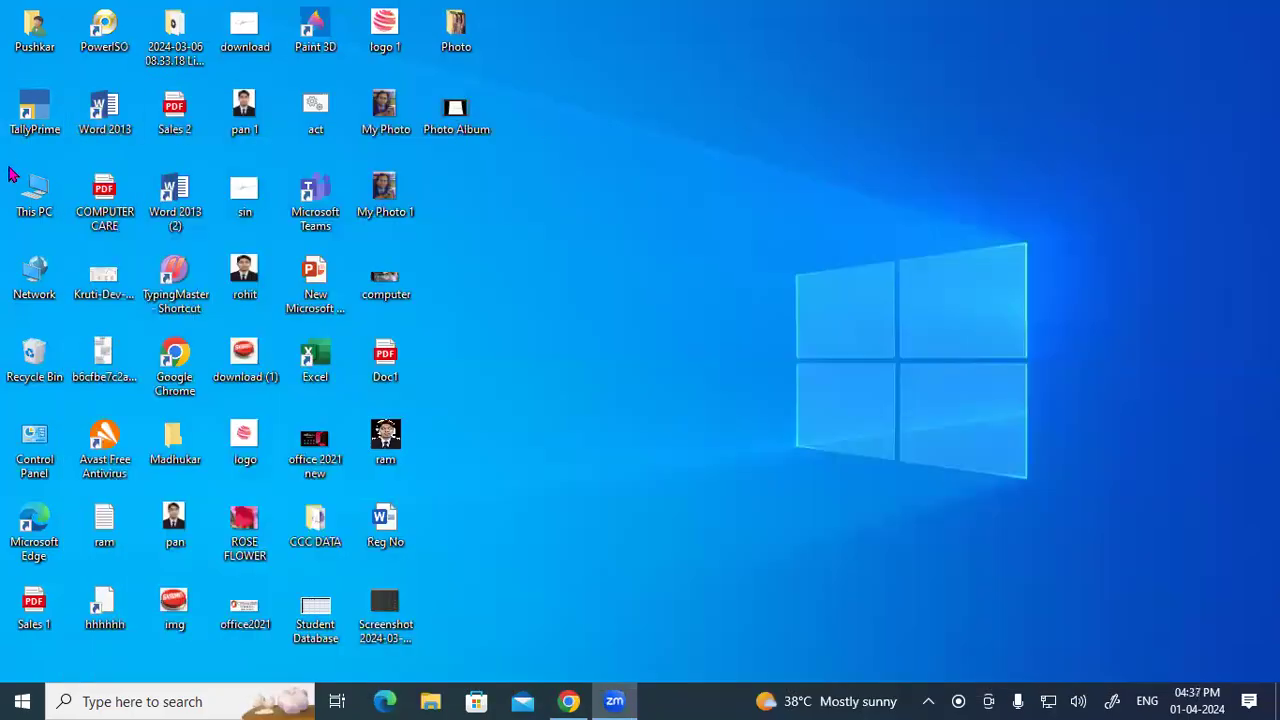
pyautogui.doubleClick(29, 195)
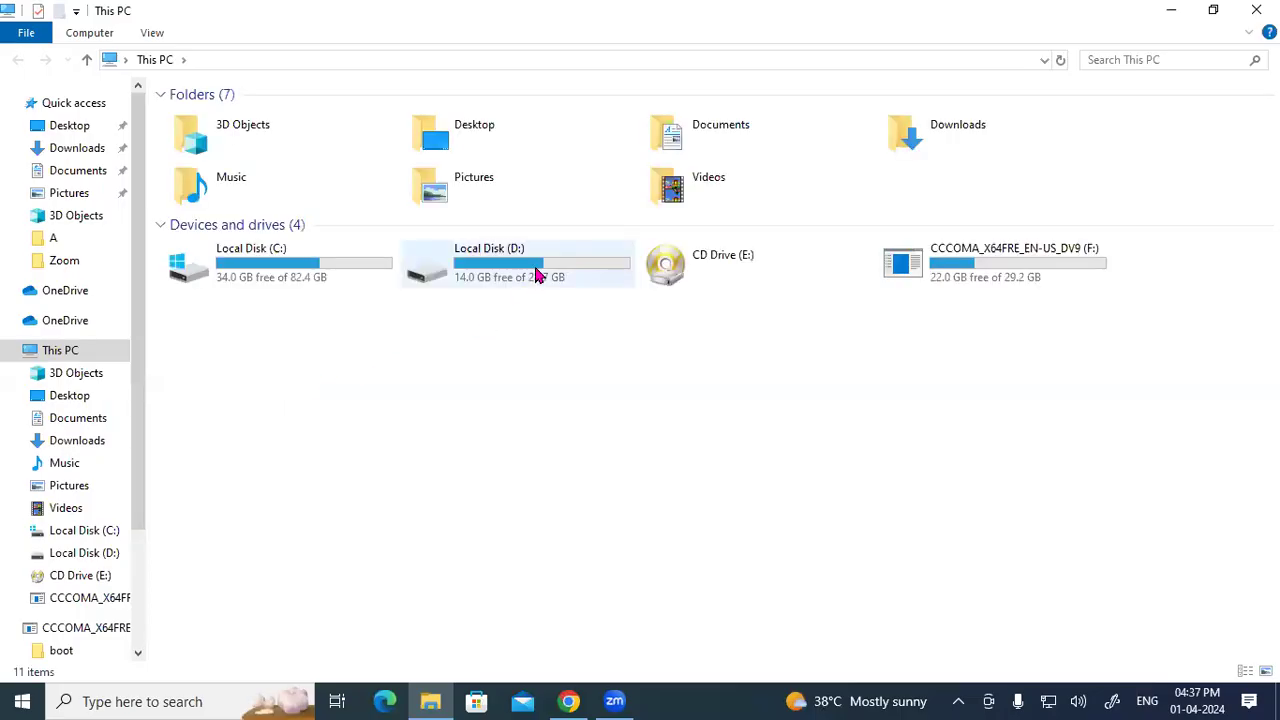
pyautogui.doubleClick(536, 276)
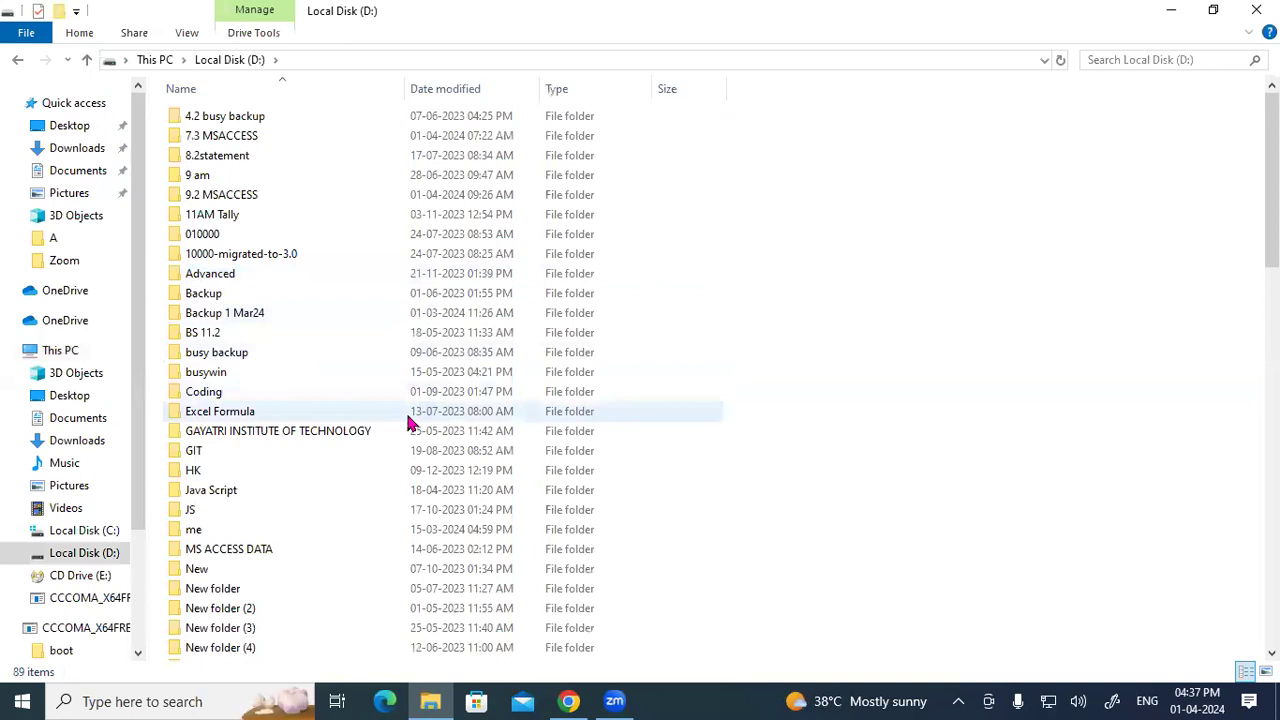
pyautogui.press('t')
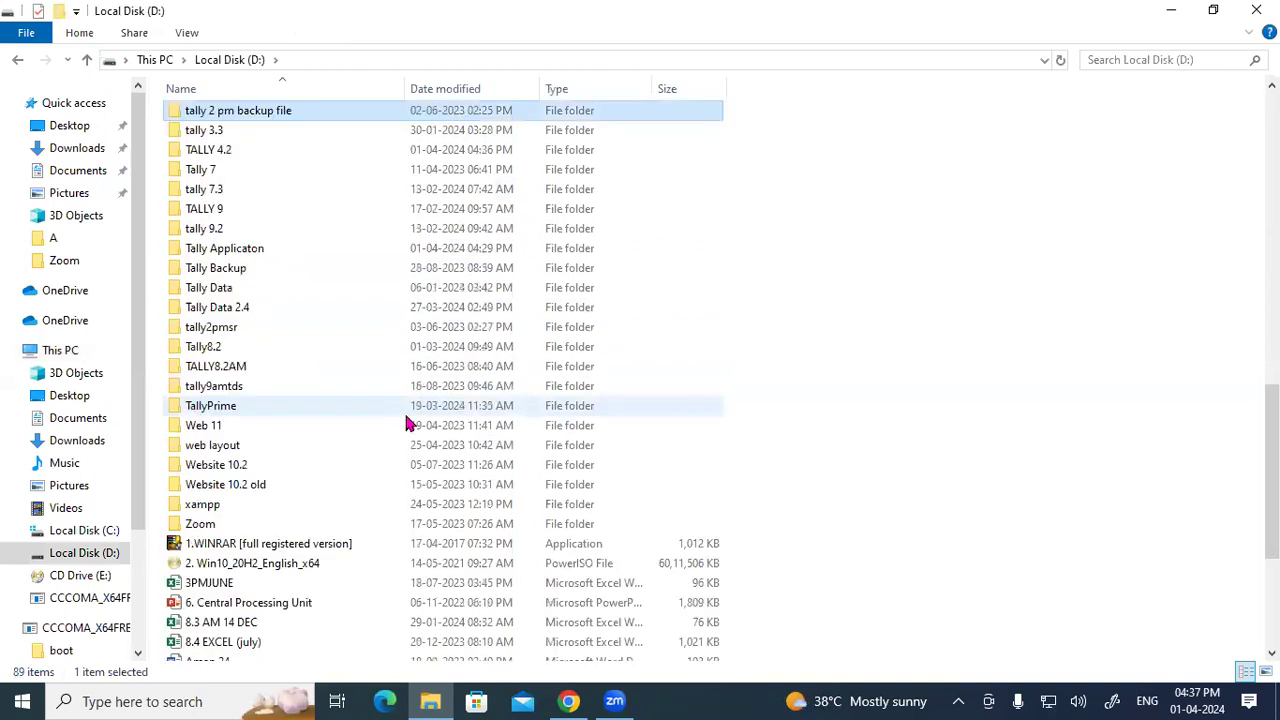
pyautogui.doubleClick(228, 151)
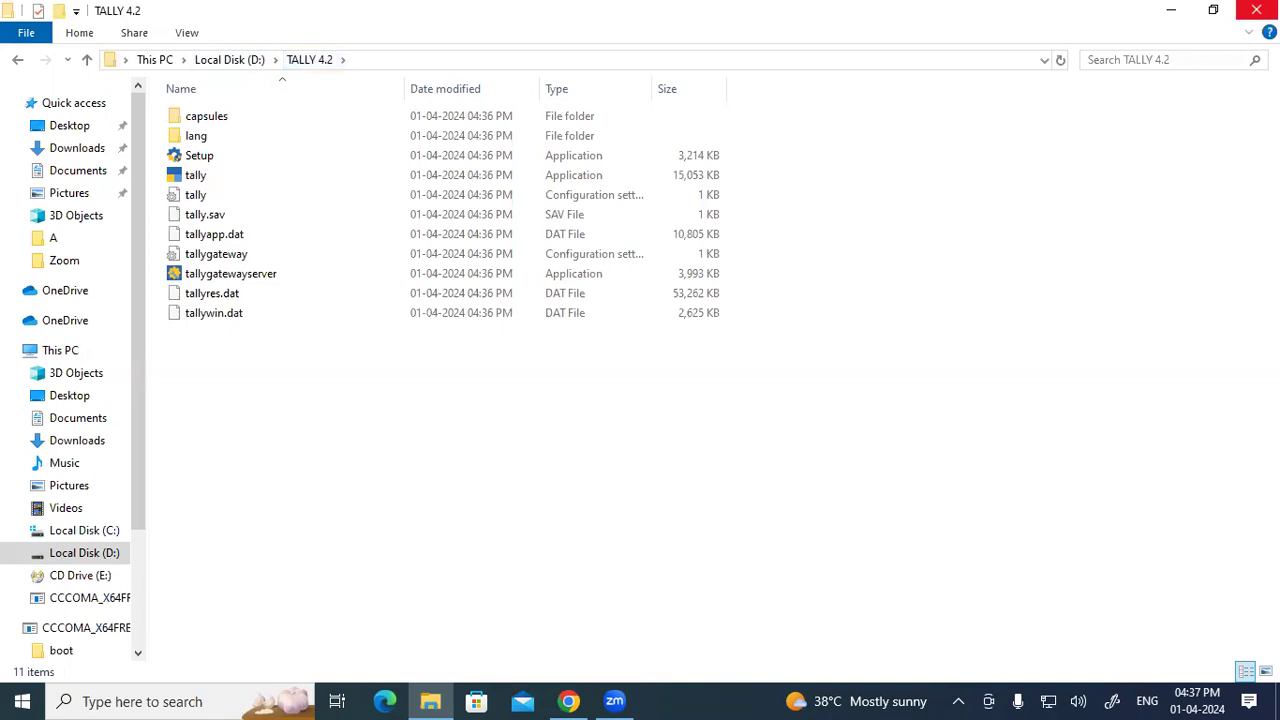
pyautogui.click(1256, 10)
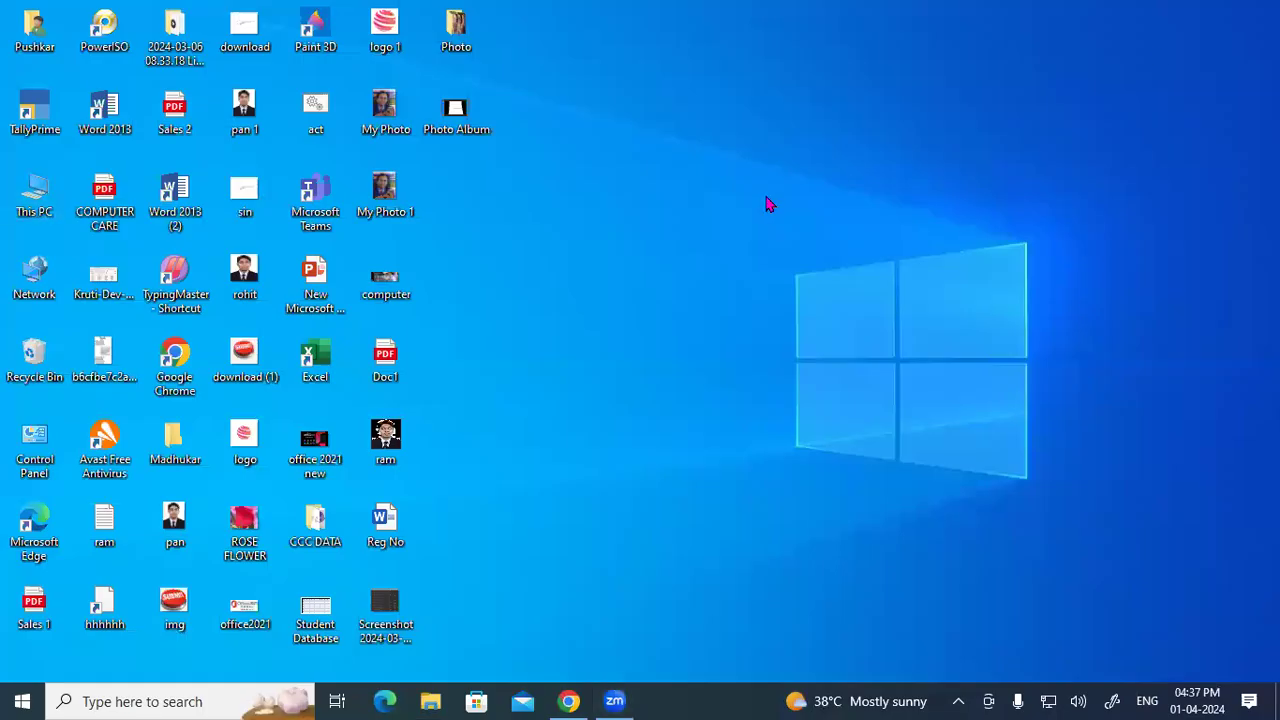
# Step: Start TallyPrime from its desktop shortcut, allow firewall access, and accept Application Startup defaults
pyautogui.doubleClick(48, 122)
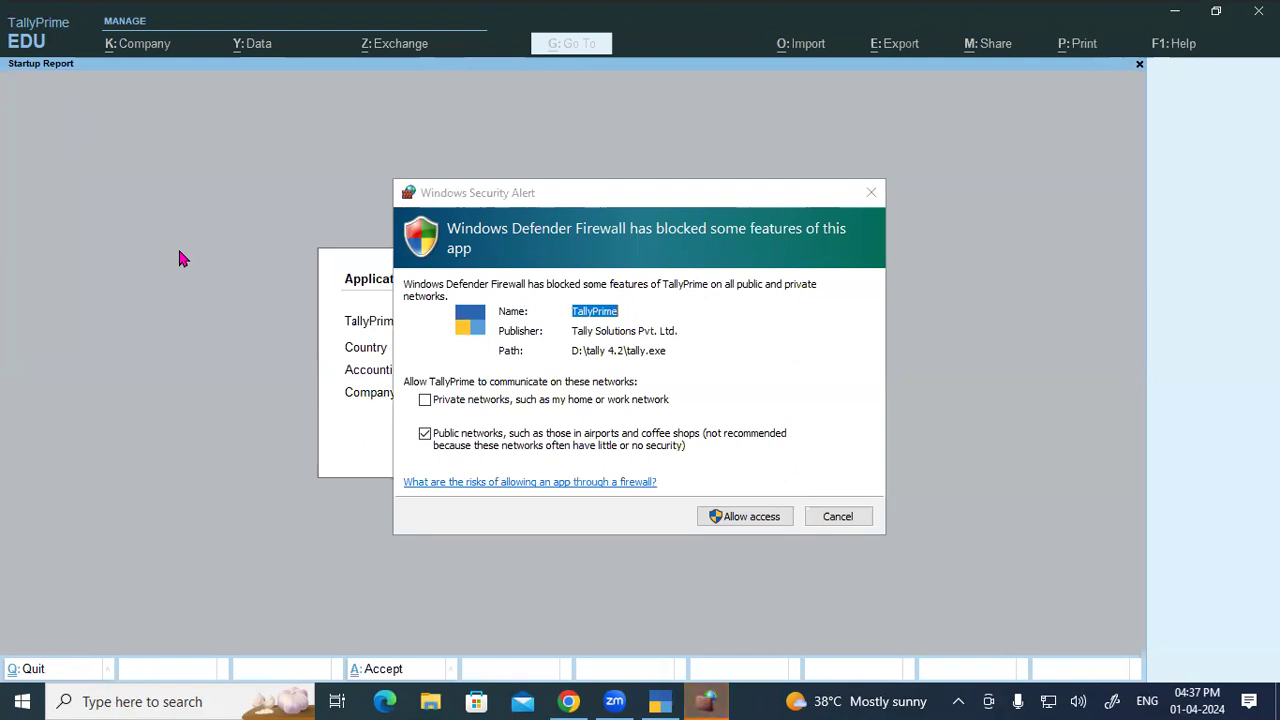
pyautogui.click(737, 519)
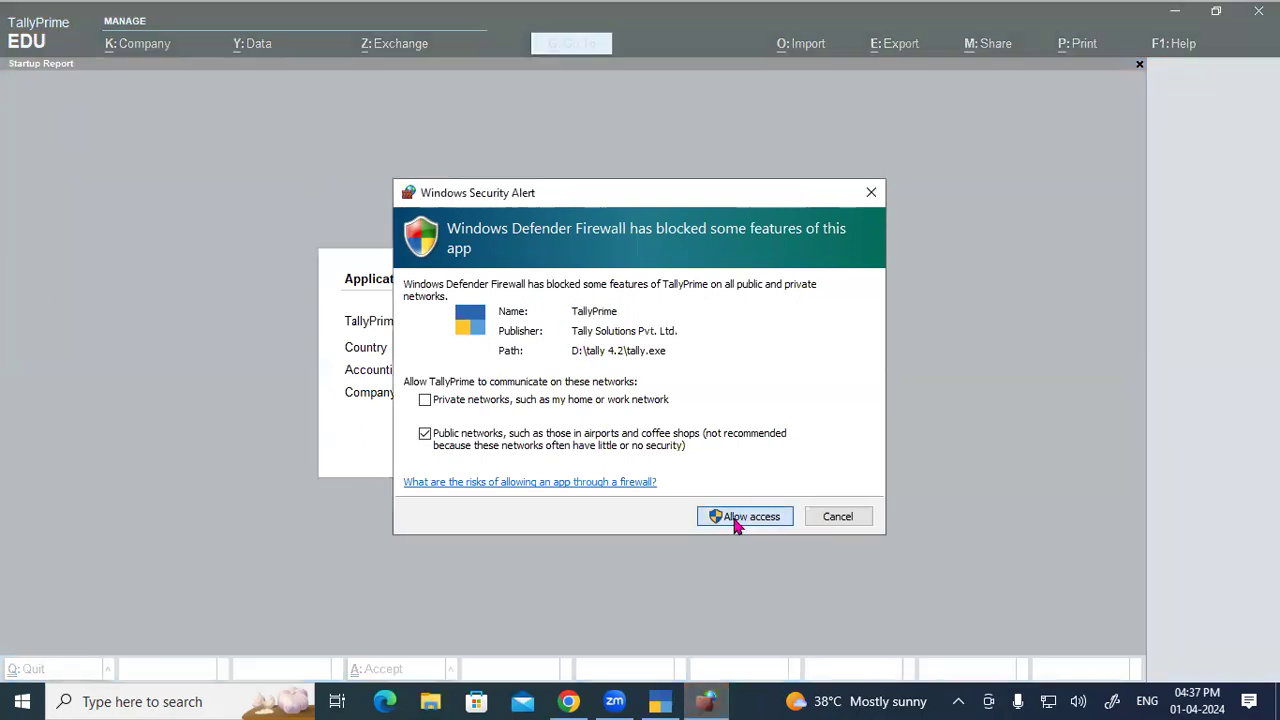
pyautogui.click(734, 521)
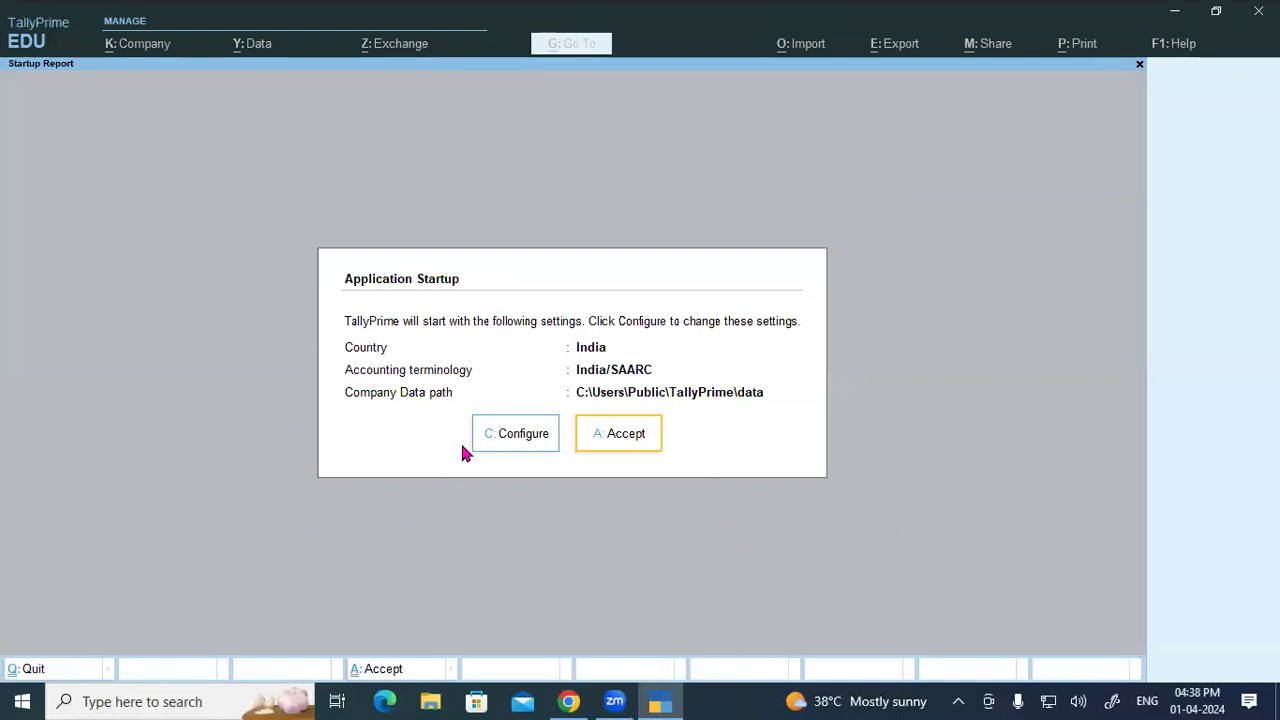
pyautogui.click(600, 440)
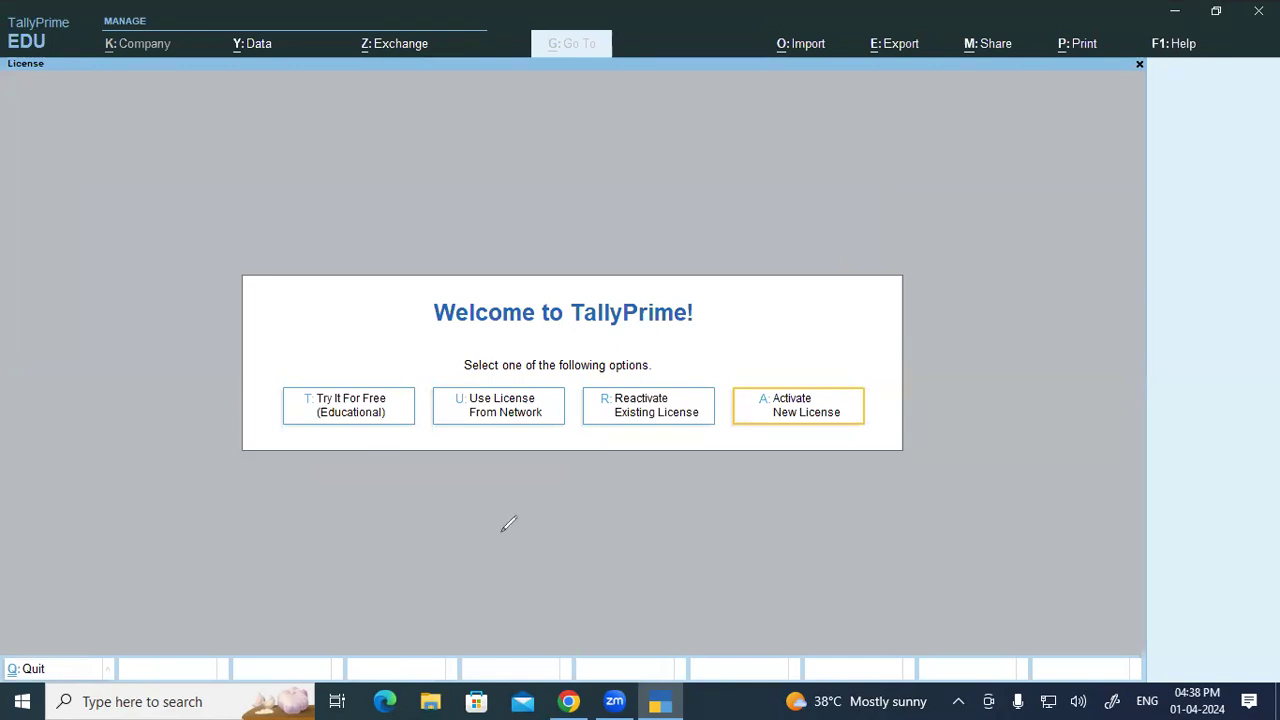
# Step: Draw red rectangles around the free trial, network, reactivate and activate licence options
pyautogui.moveTo(284, 381)
pyautogui.mouseDown()
pyautogui.moveTo(331, 419)
pyautogui.moveTo(416, 427)
pyautogui.mouseUp()
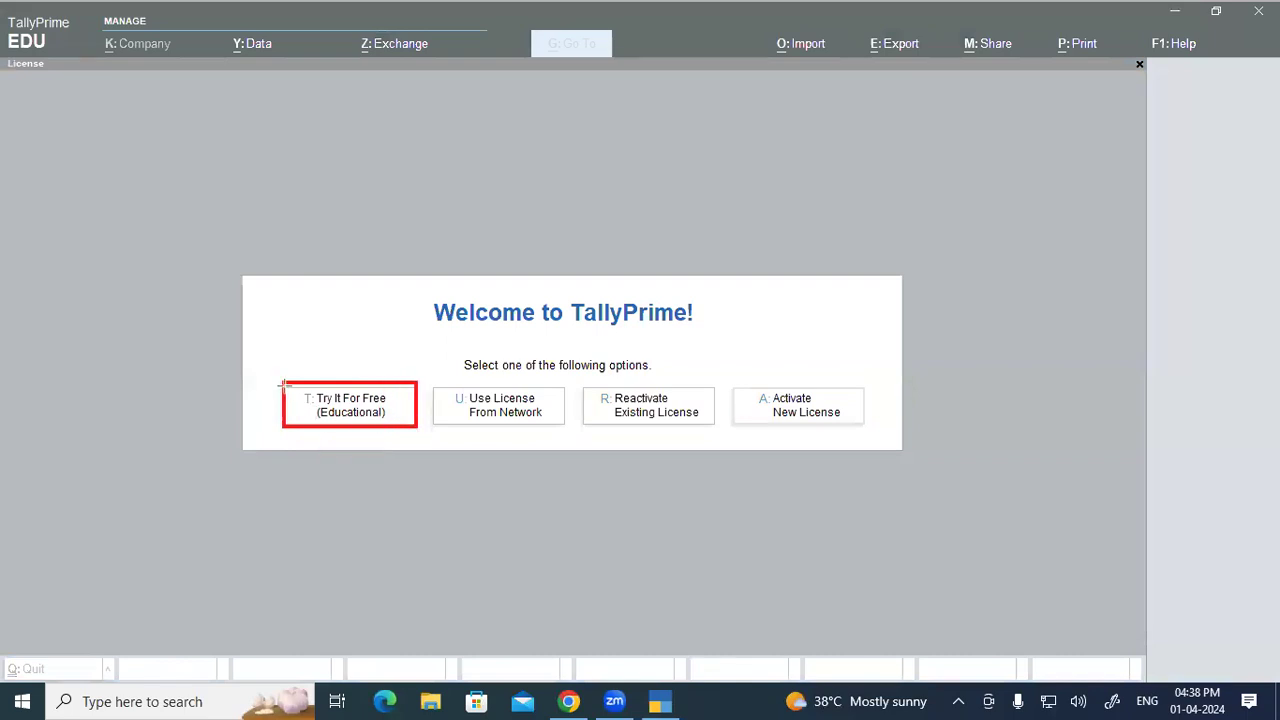
pyautogui.moveTo(284, 381)
pyautogui.mouseDown()
pyautogui.moveTo(370, 426)
pyautogui.moveTo(416, 426)
pyautogui.mouseUp()
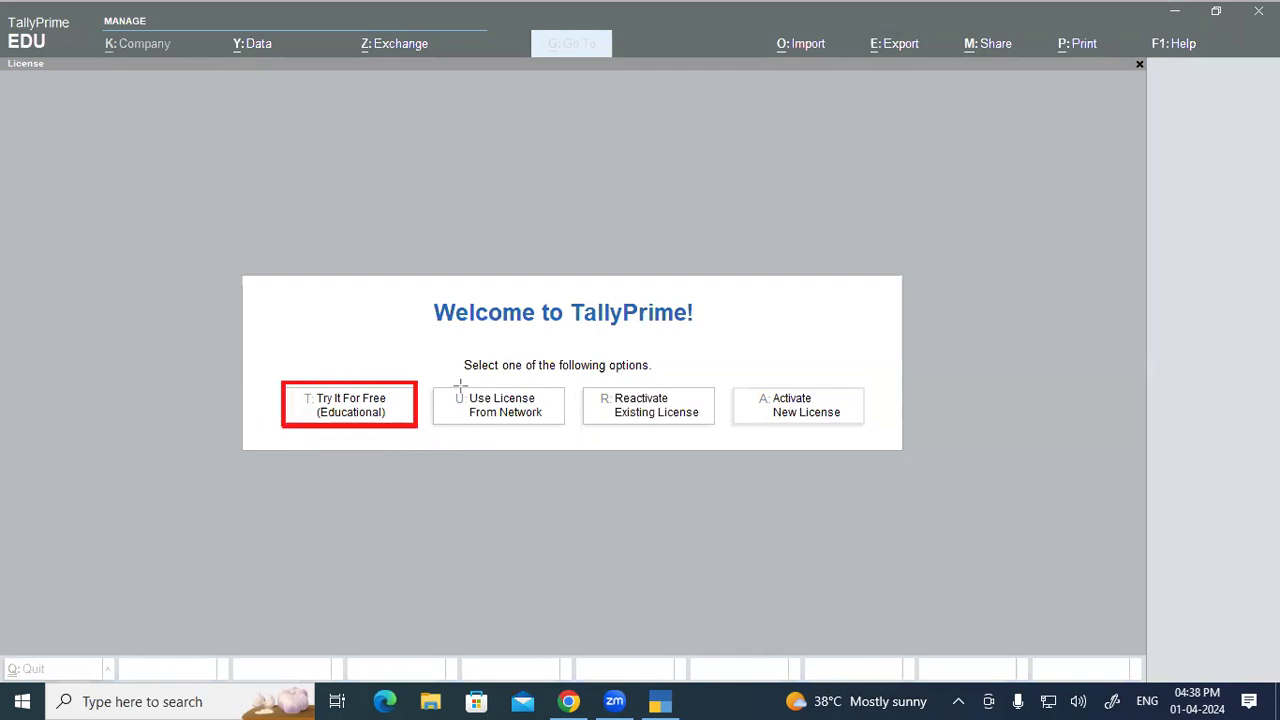
pyautogui.moveTo(432, 385)
pyautogui.mouseDown()
pyautogui.moveTo(456, 422)
pyautogui.moveTo(564, 427)
pyautogui.mouseUp()
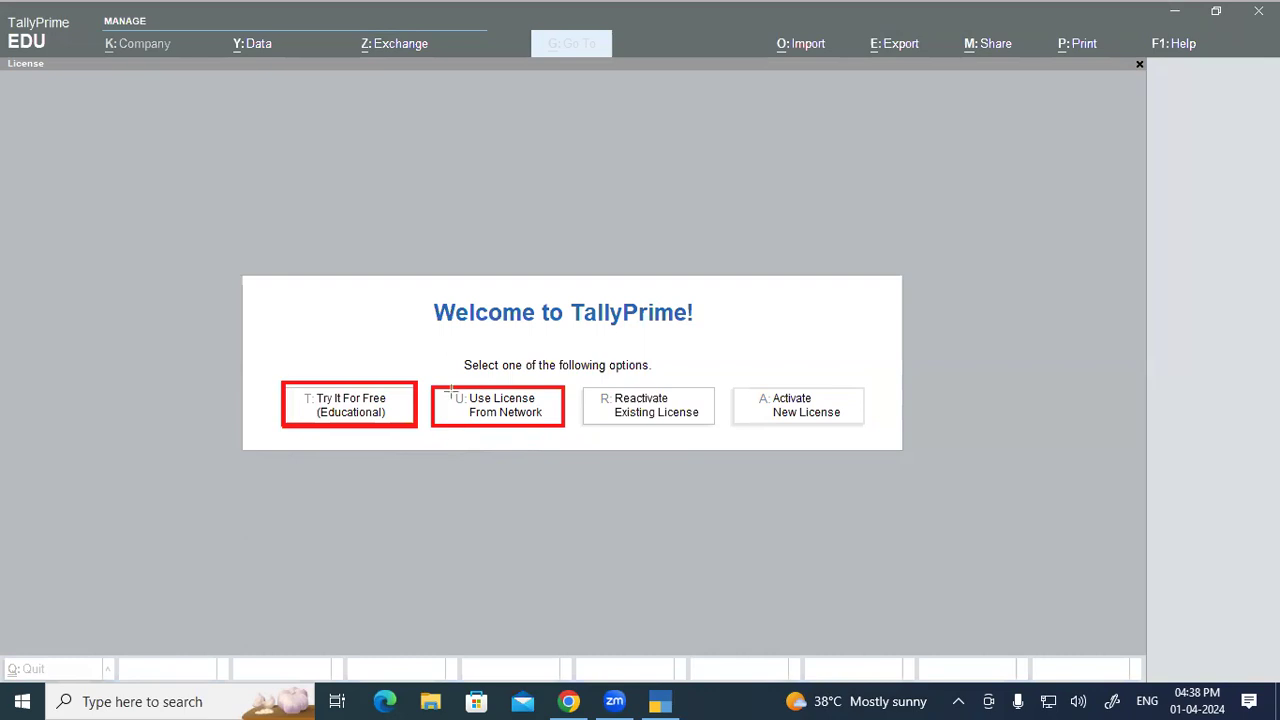
pyautogui.moveTo(433, 384)
pyautogui.mouseDown()
pyautogui.moveTo(447, 419)
pyautogui.moveTo(563, 423)
pyautogui.mouseUp()
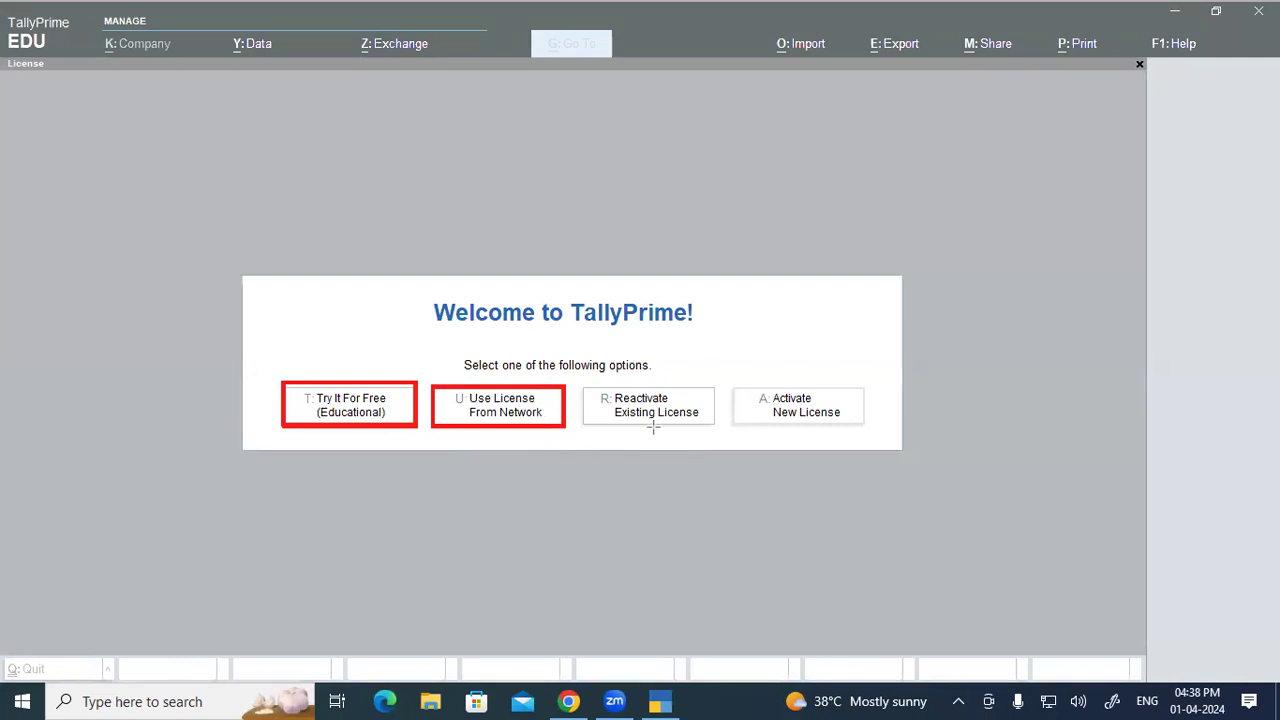
pyautogui.moveTo(581, 388); pyautogui.dragTo(861, 424)
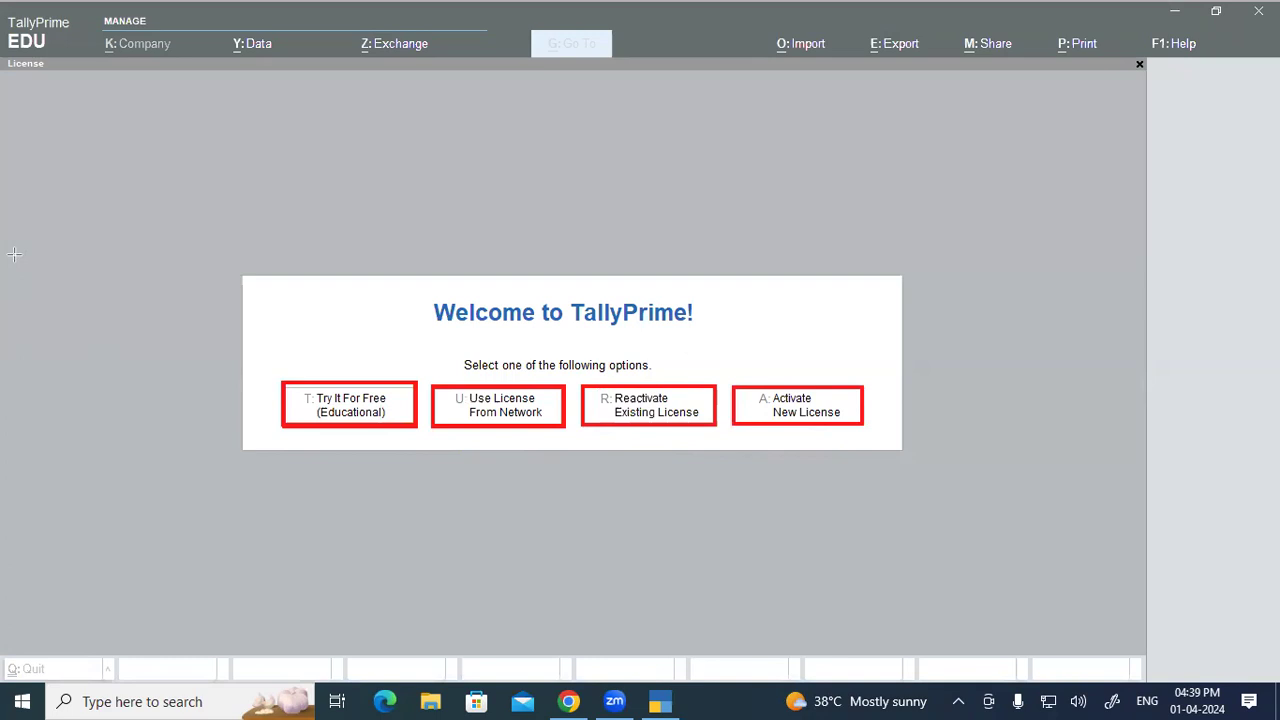
# Step: Draw arrows to Try It For Free and Activate New License, and write an underlined 'Date'
pyautogui.moveTo(343, 278)
pyautogui.mouseDown()
pyautogui.moveTo(345, 362)
pyautogui.moveTo(353, 345)
pyautogui.mouseUp()
pyautogui.moveTo(401, 193)
pyautogui.mouseDown()
pyautogui.moveTo(414, 178)
pyautogui.moveTo(434, 178)
pyautogui.moveTo(437, 192)
pyautogui.moveTo(462, 160)
pyautogui.moveTo(486, 163)
pyautogui.mouseUp()
pyautogui.moveTo(420, 251); pyautogui.dragTo(494, 181)
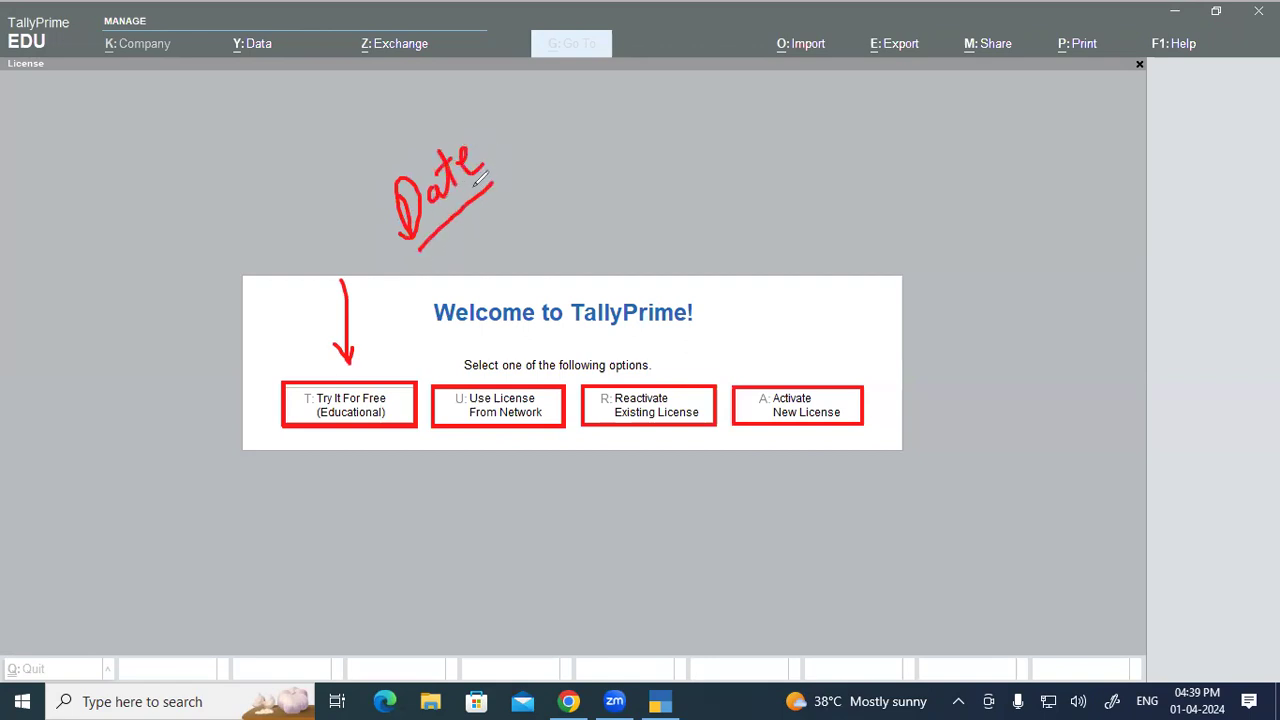
pyautogui.moveTo(398, 264); pyautogui.dragTo(490, 187)
pyautogui.moveTo(774, 470)
pyautogui.mouseDown()
pyautogui.moveTo(797, 418)
pyautogui.moveTo(778, 434)
pyautogui.moveTo(806, 432)
pyautogui.mouseUp()
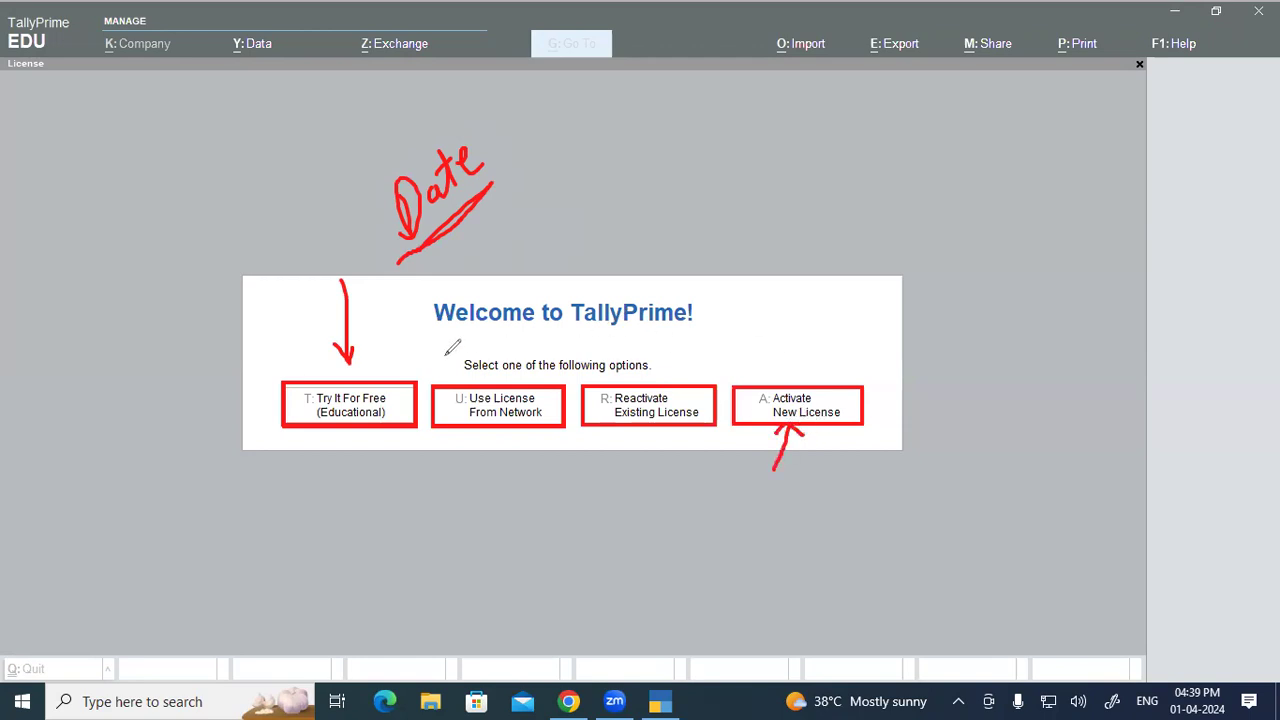
pyautogui.moveTo(340, 283)
pyautogui.mouseDown()
pyautogui.moveTo(351, 367)
pyautogui.moveTo(361, 341)
pyautogui.mouseUp()
# Step: Underline the shortcut letters T, U, R and A, then clear the annotations
pyautogui.moveTo(296, 411); pyautogui.dragTo(318, 409)
pyautogui.moveTo(449, 409); pyautogui.dragTo(465, 408)
pyautogui.moveTo(598, 409); pyautogui.dragTo(611, 408)
pyautogui.moveTo(757, 408); pyautogui.dragTo(771, 409)
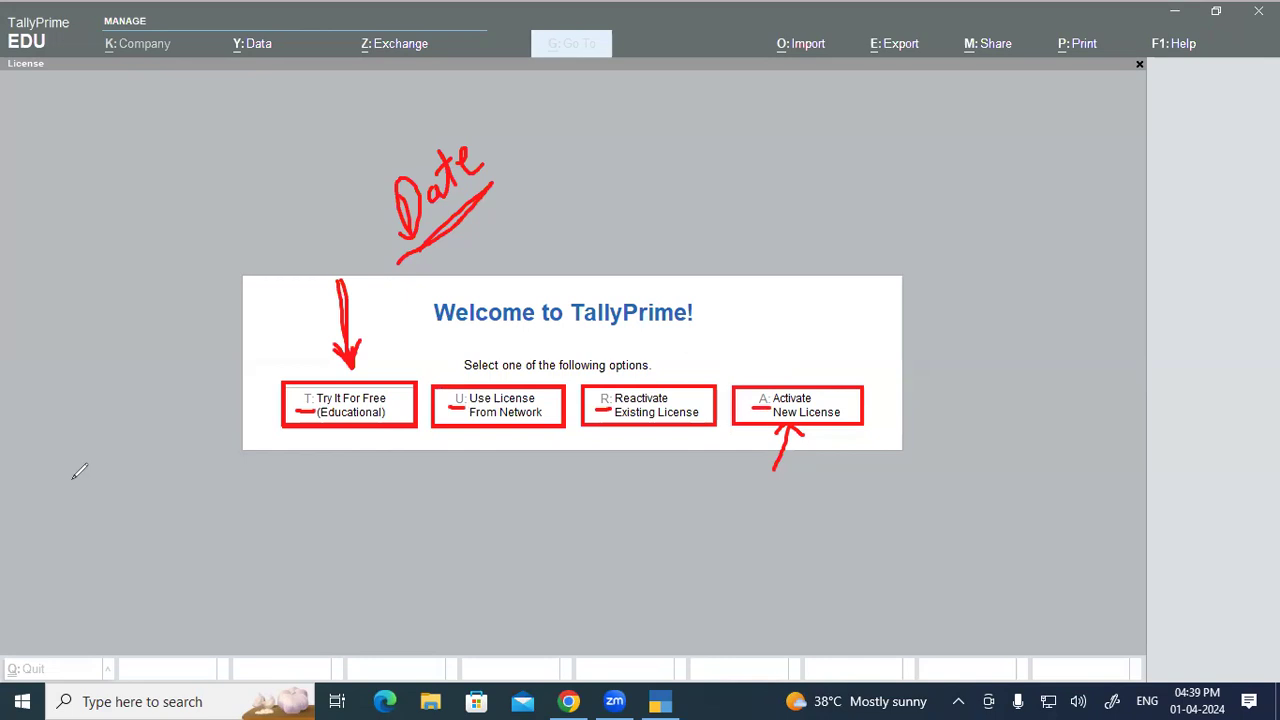
pyautogui.press('Escape')
# Step: Launch TallyPrime in Try It For Free (Educational) mode, then open File Explorer with Win+E
pyautogui.click(316, 420)
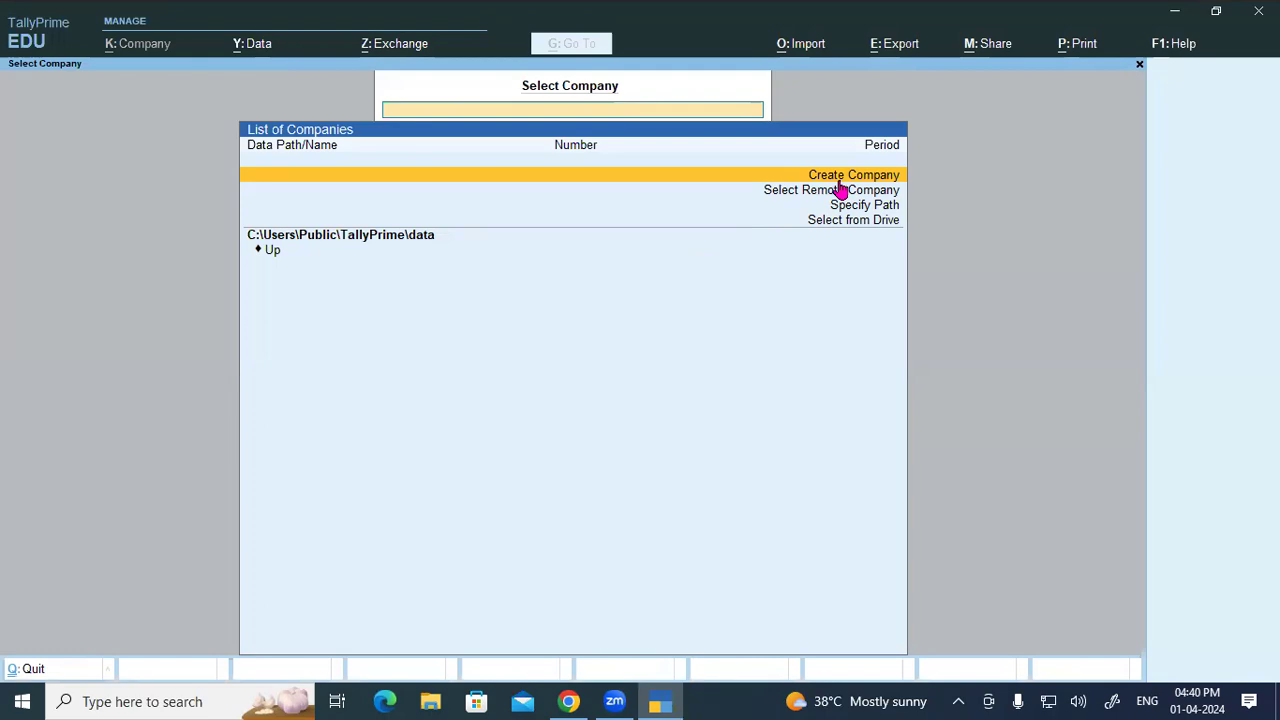
pyautogui.press('super+e')
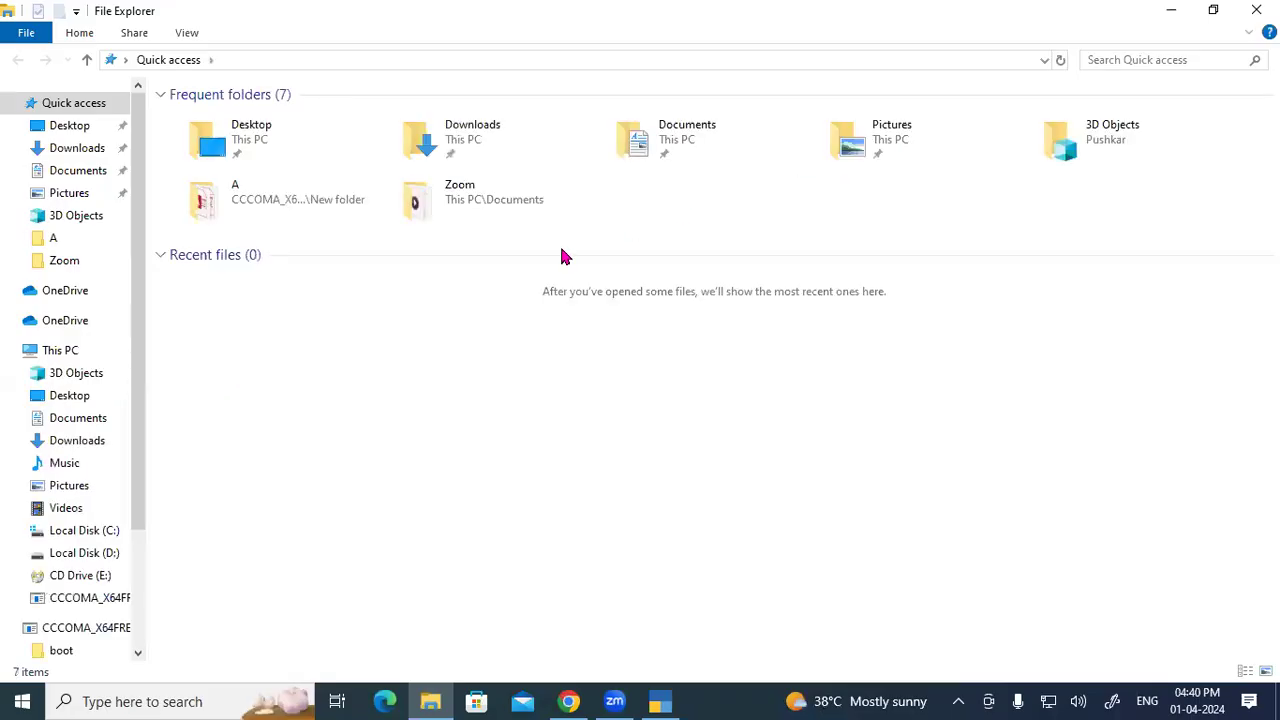
# Step: Create and open an empty 'TALLY DATA 4.2' folder on drive D, then close File Explorer
pyautogui.click(62, 556)
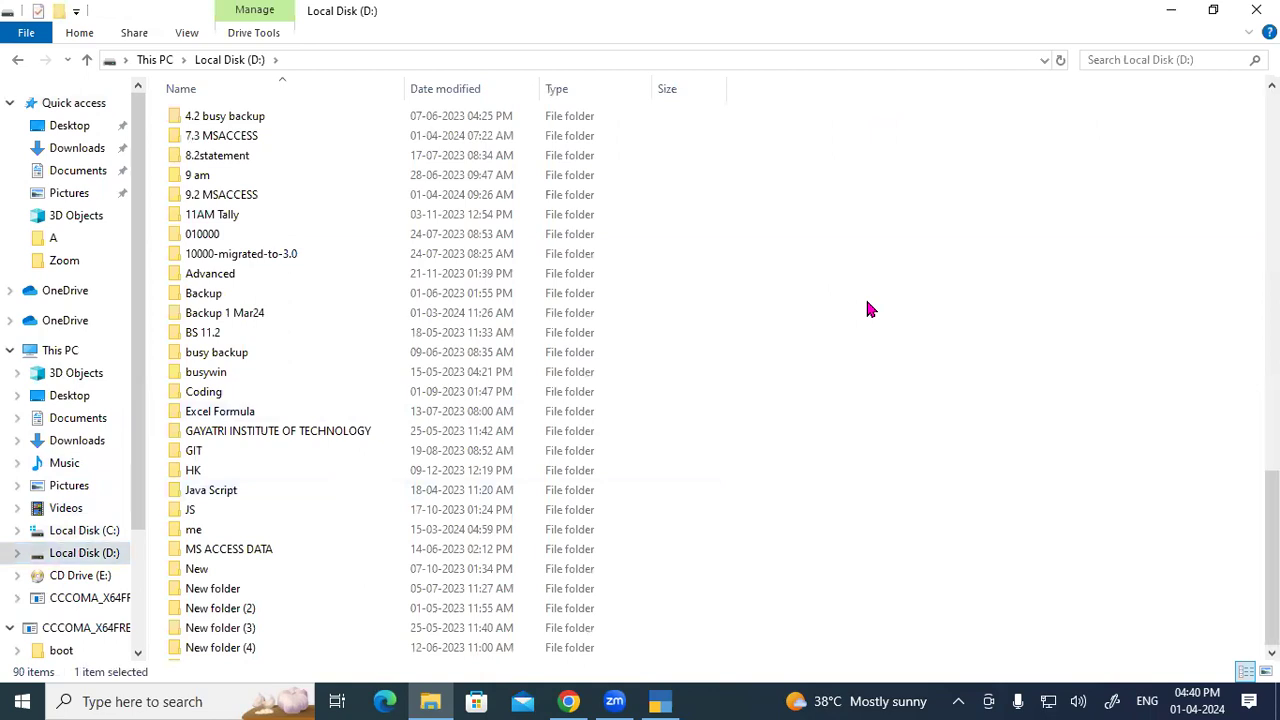
pyautogui.hotkey('ctrl', 'shift', 'n')
pyautogui.write('TALL')
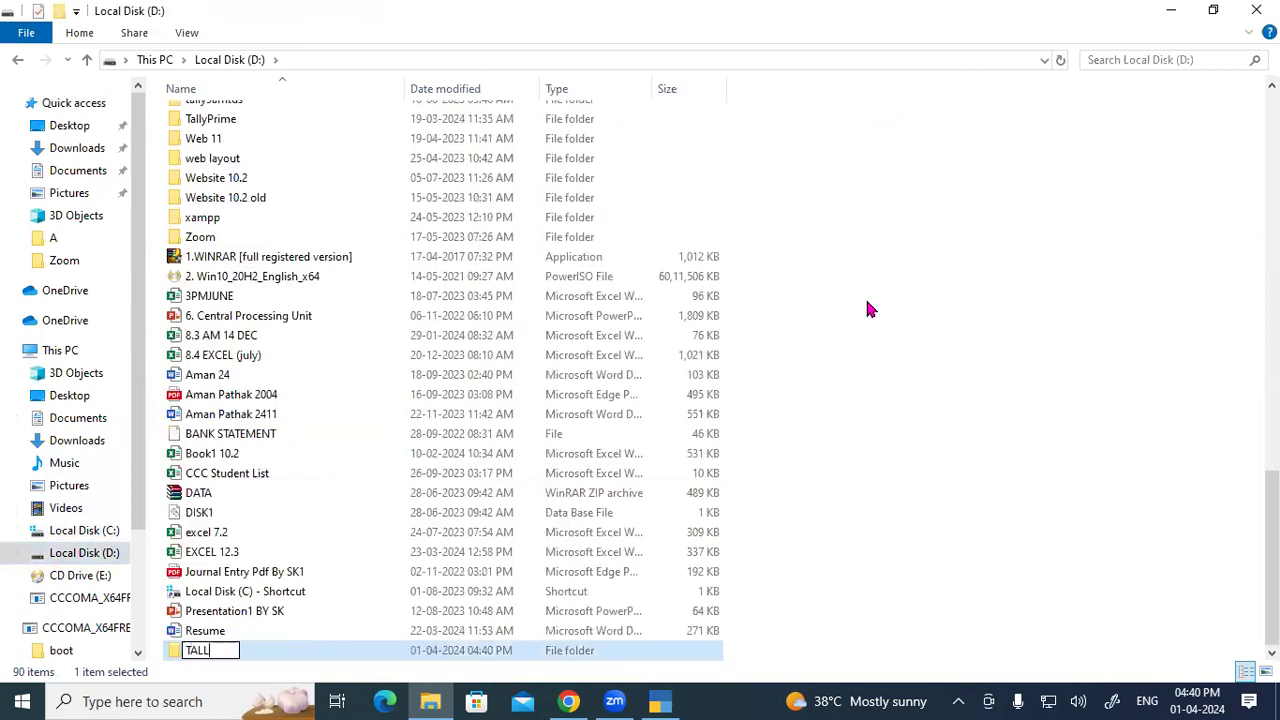
pyautogui.write('Y DATA ')
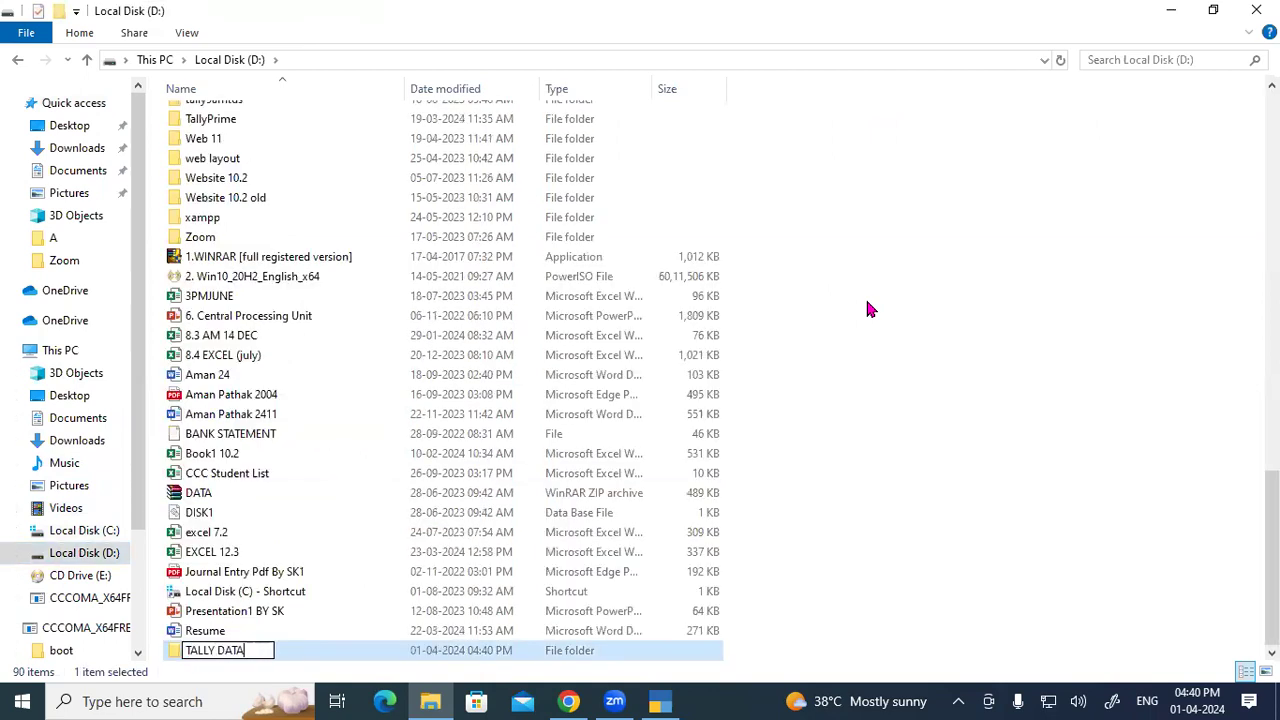
pyautogui.write('4.2')
pyautogui.press('Return')
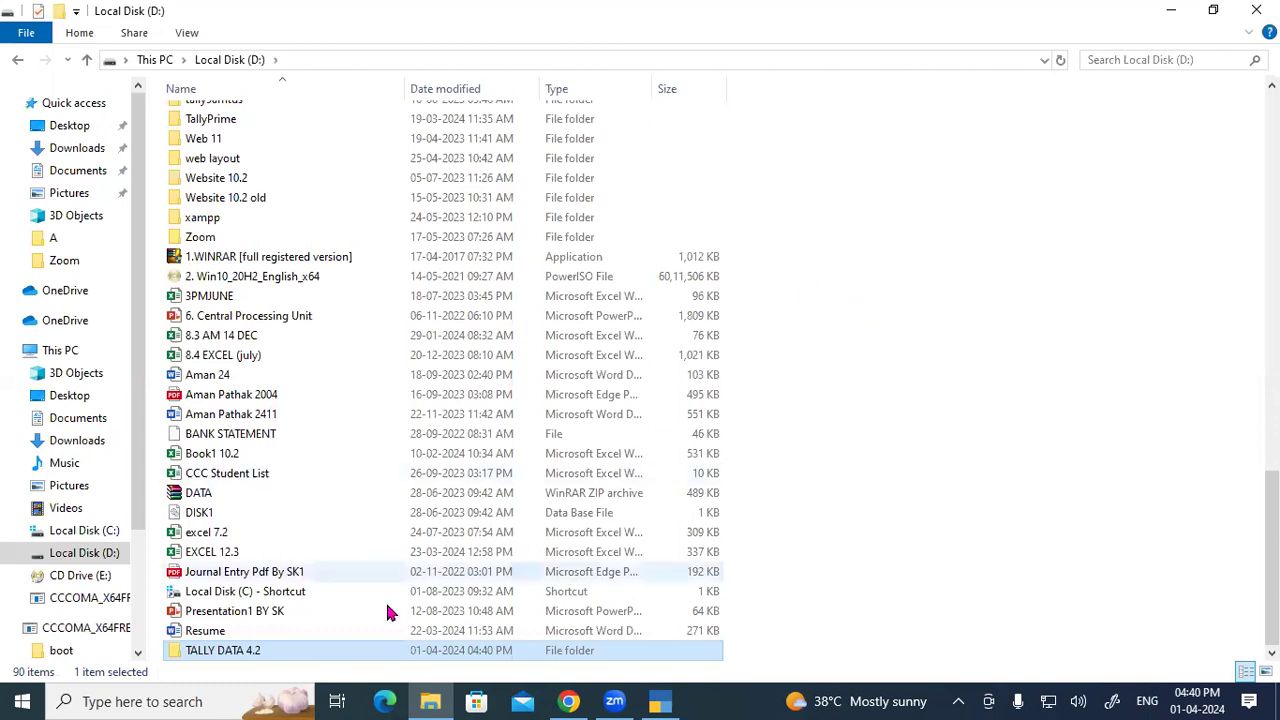
pyautogui.doubleClick(253, 655)
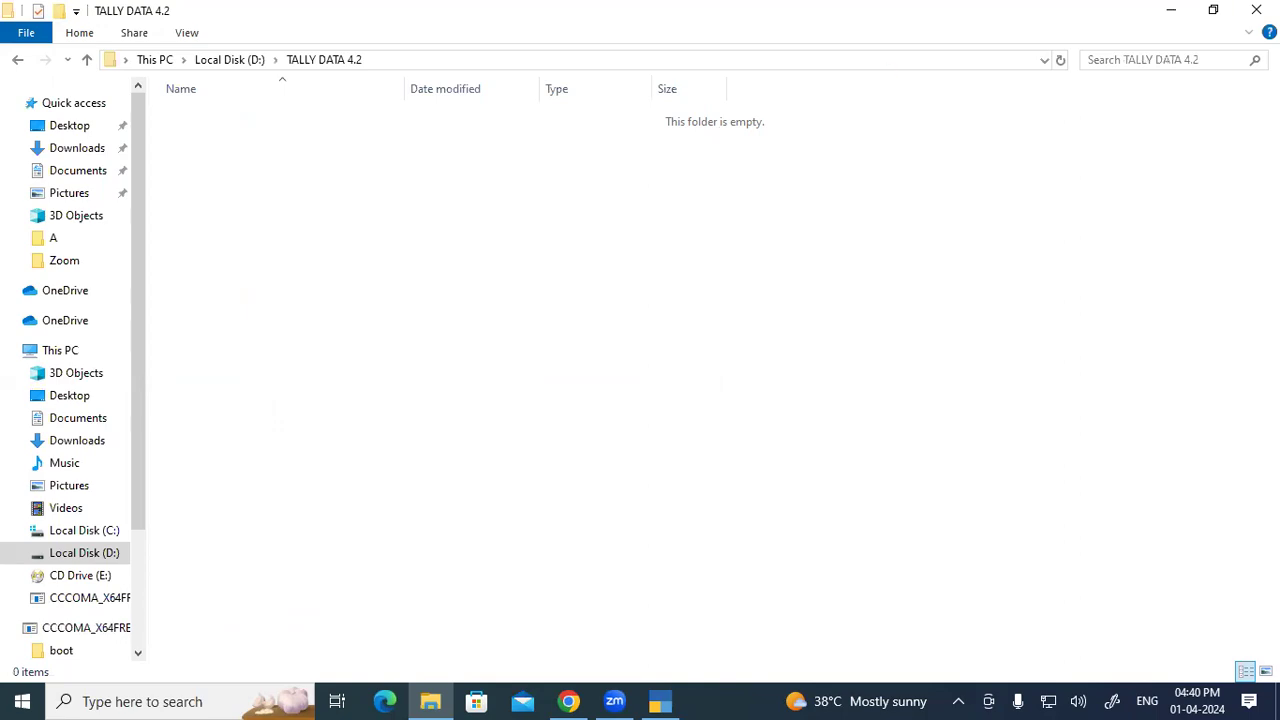
pyautogui.click(1257, 10)
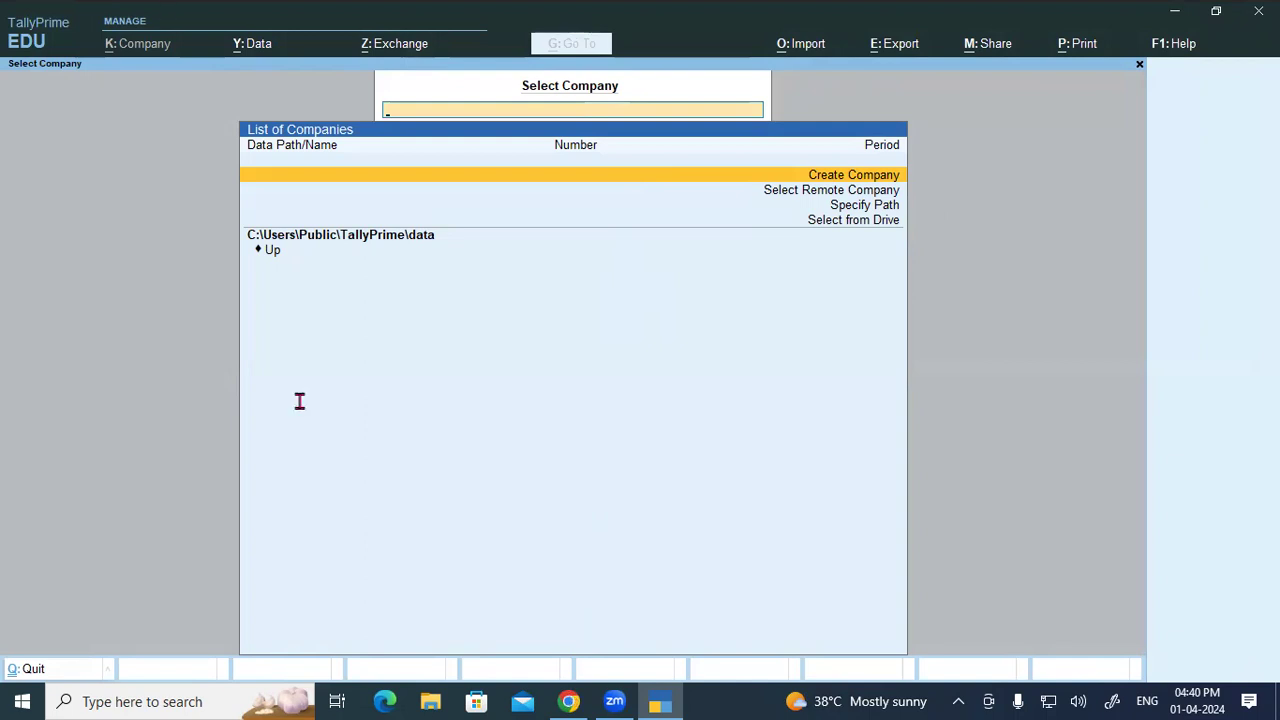
pyautogui.hotkey('alt', 'Tab')
# Step: Highlight the company name Gayatri Computer Ltd and the Directory explanation in the PDF notes
pyautogui.scroll(-2, 250, 348)
pyautogui.moveTo(170, 298); pyautogui.dragTo(671, 298)
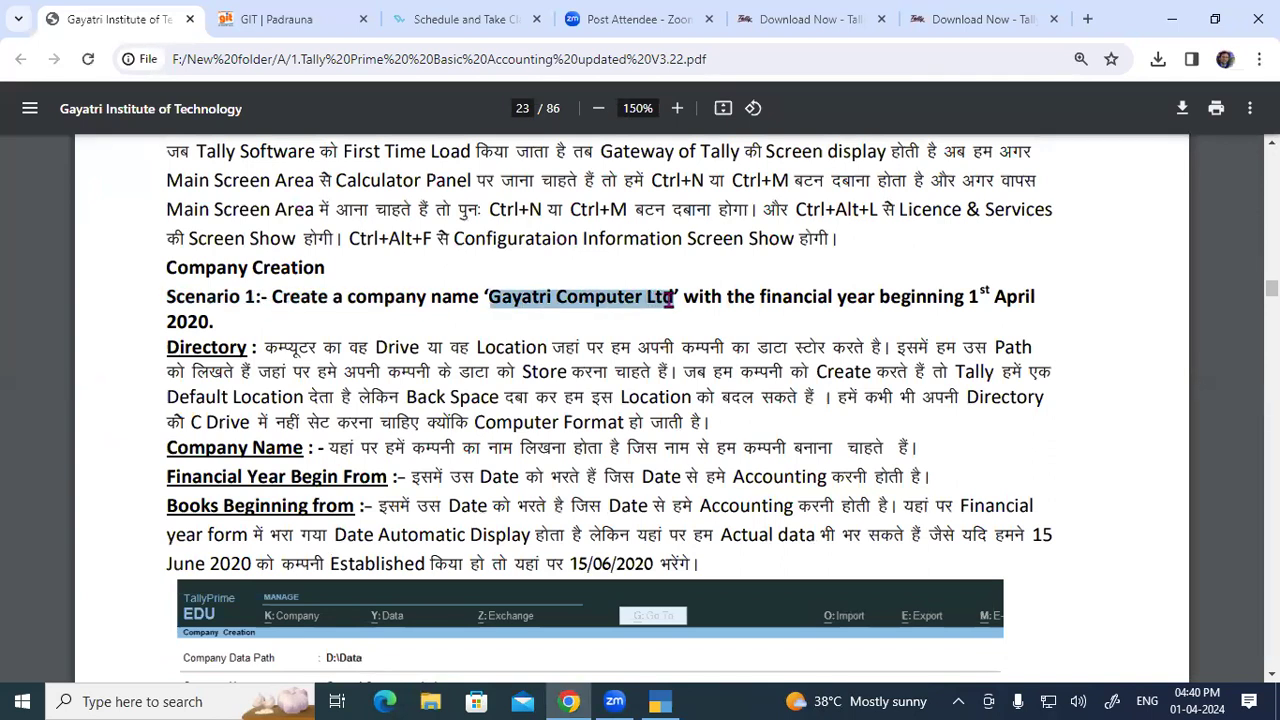
pyautogui.moveTo(166, 347); pyautogui.dragTo(1022, 372)
pyautogui.moveTo(797, 363); pyautogui.dragTo(662, 372)
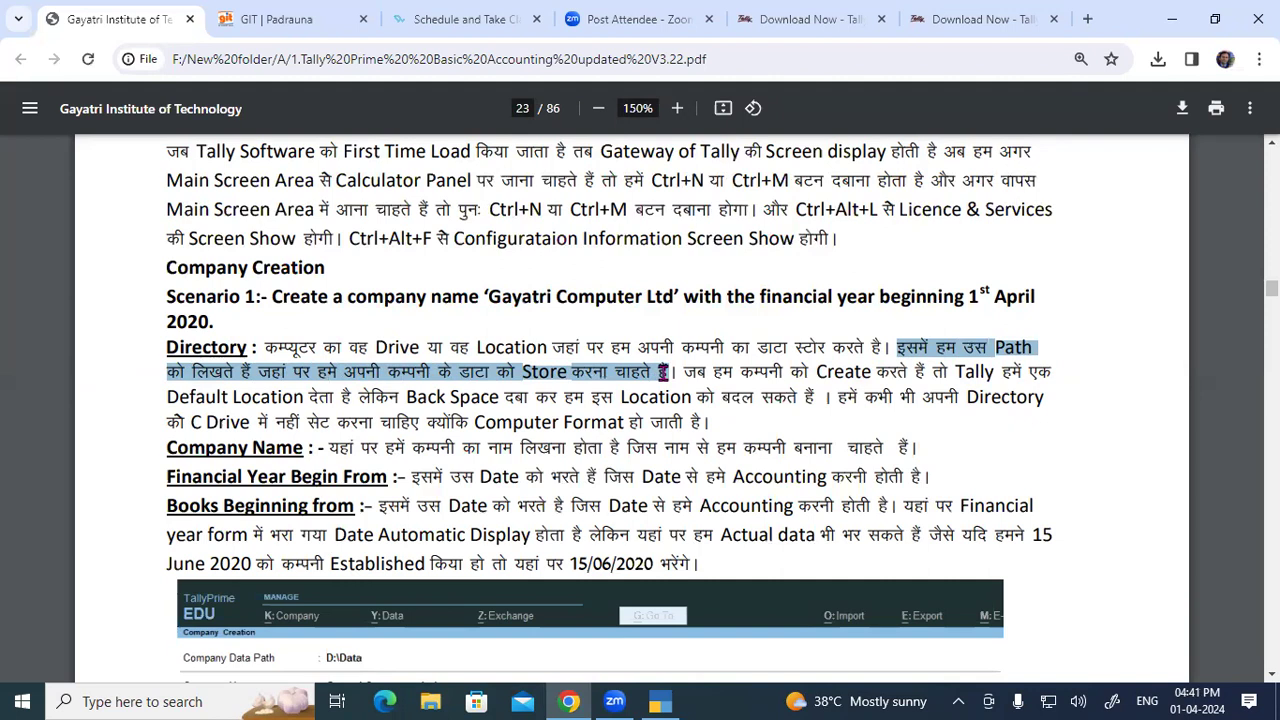
pyautogui.moveTo(683, 372); pyautogui.dragTo(957, 372)
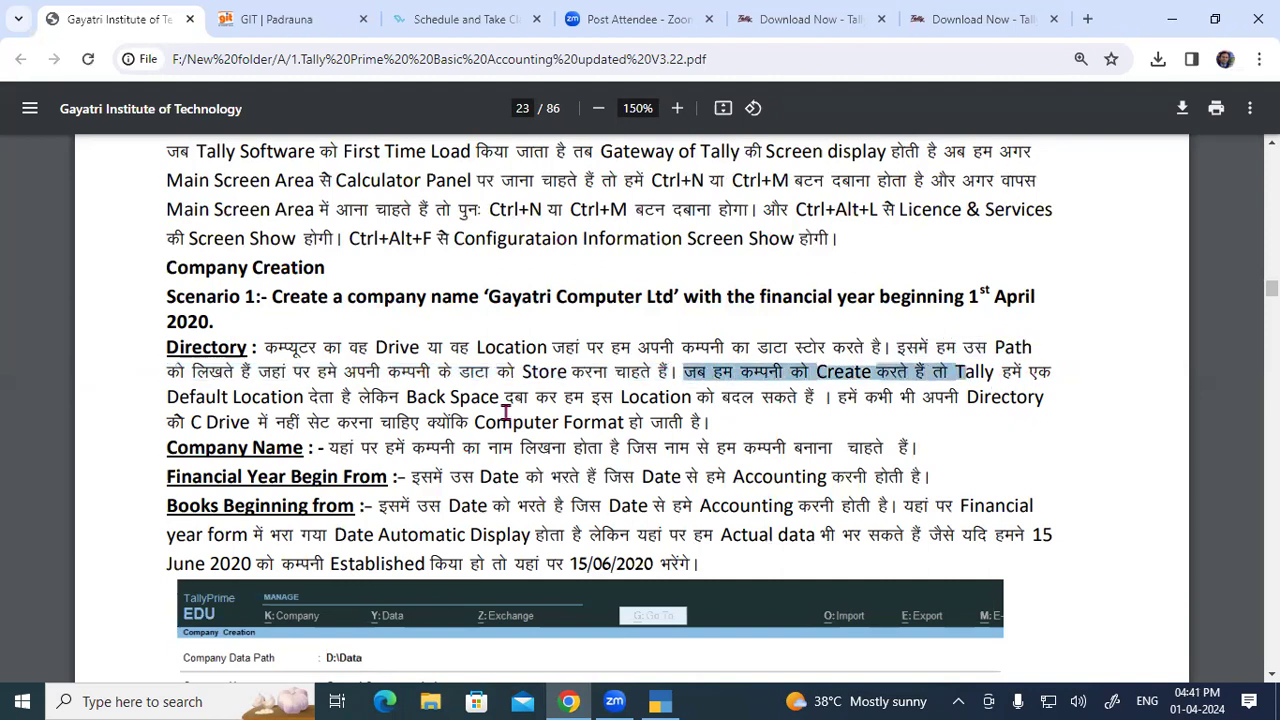
# Step: Highlight the notes on Default Location, changing it, avoiding the C drive, and Back Space
pyautogui.moveTo(167, 397); pyautogui.dragTo(330, 397)
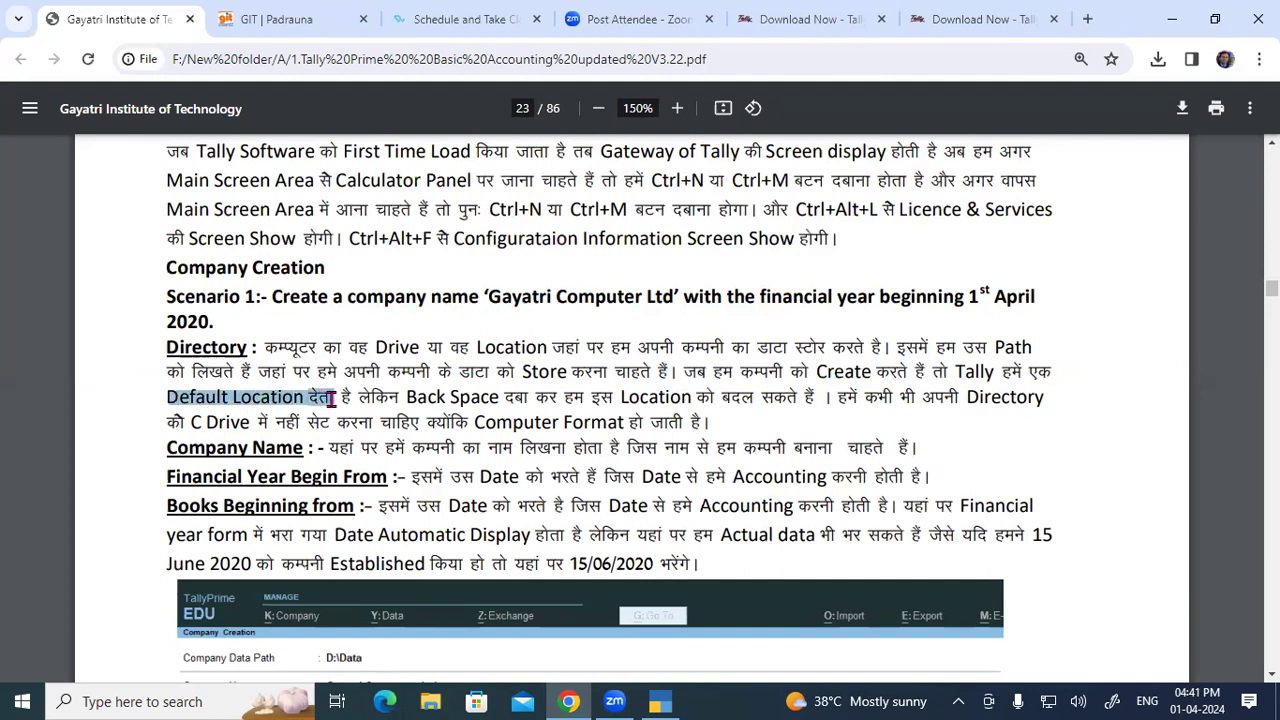
pyautogui.moveTo(330, 397); pyautogui.dragTo(336, 398)
pyautogui.moveTo(360, 397); pyautogui.dragTo(297, 425)
pyautogui.moveTo(397, 430); pyautogui.dragTo(717, 424)
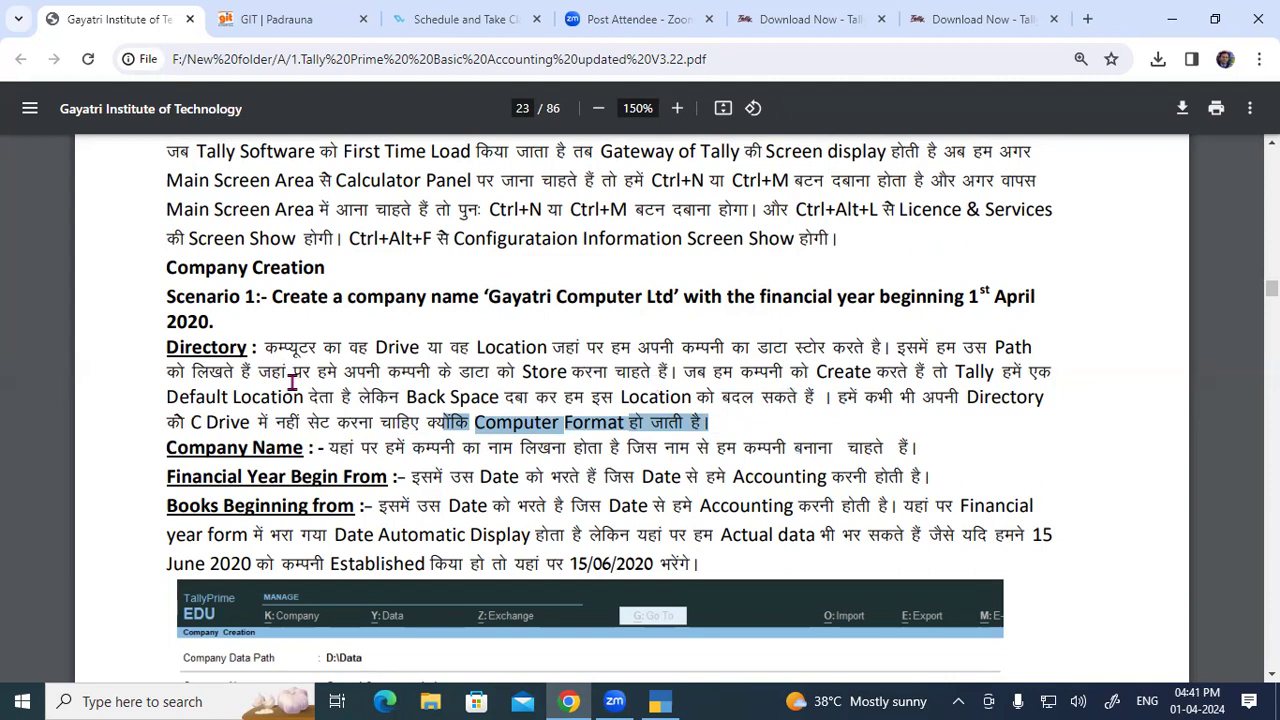
pyautogui.moveTo(404, 397); pyautogui.dragTo(493, 397)
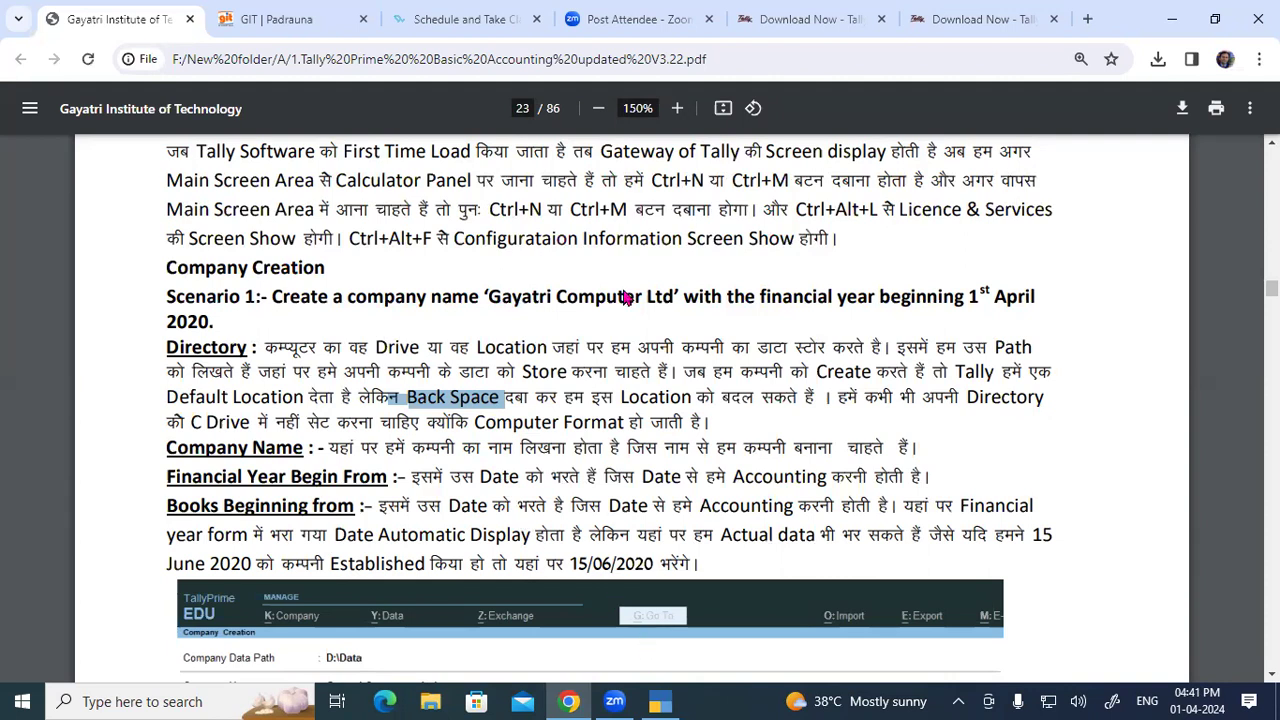
pyautogui.hotkey('alt', 'Tab')
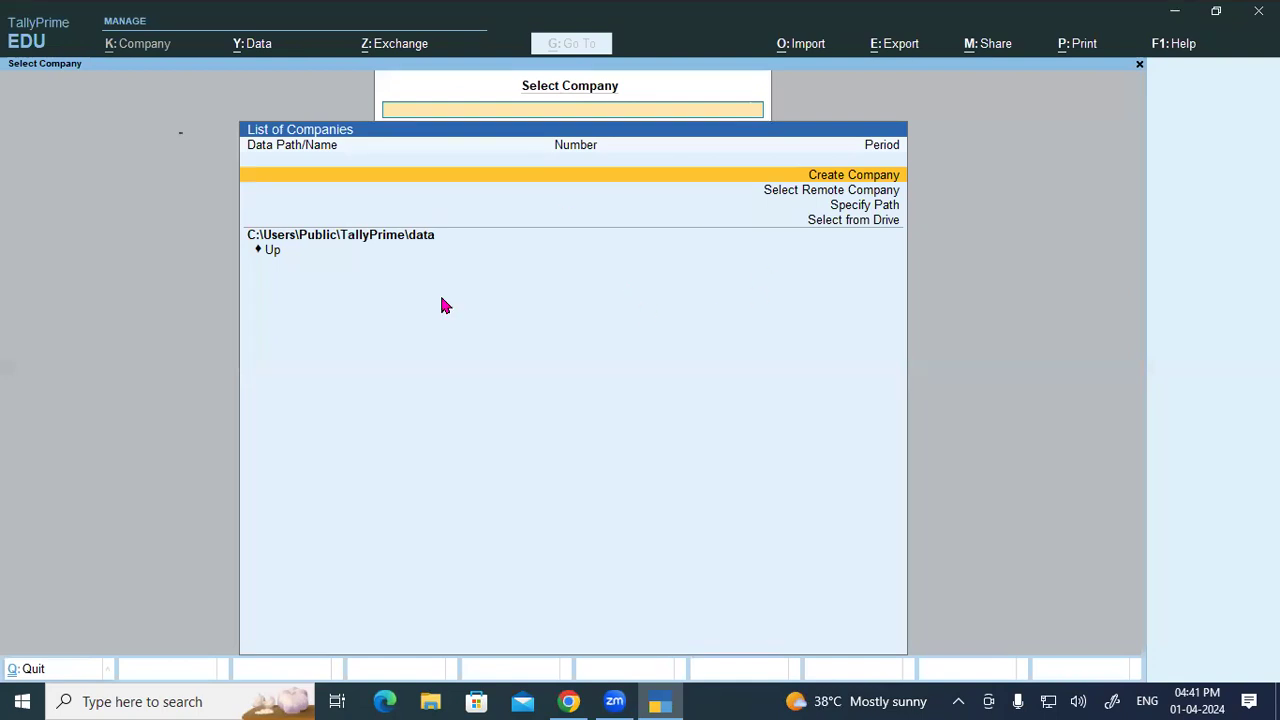
# Step: Start Create Company and accept the default data path C:\Users\Public\TallyPrime\data
pyautogui.press('Return')
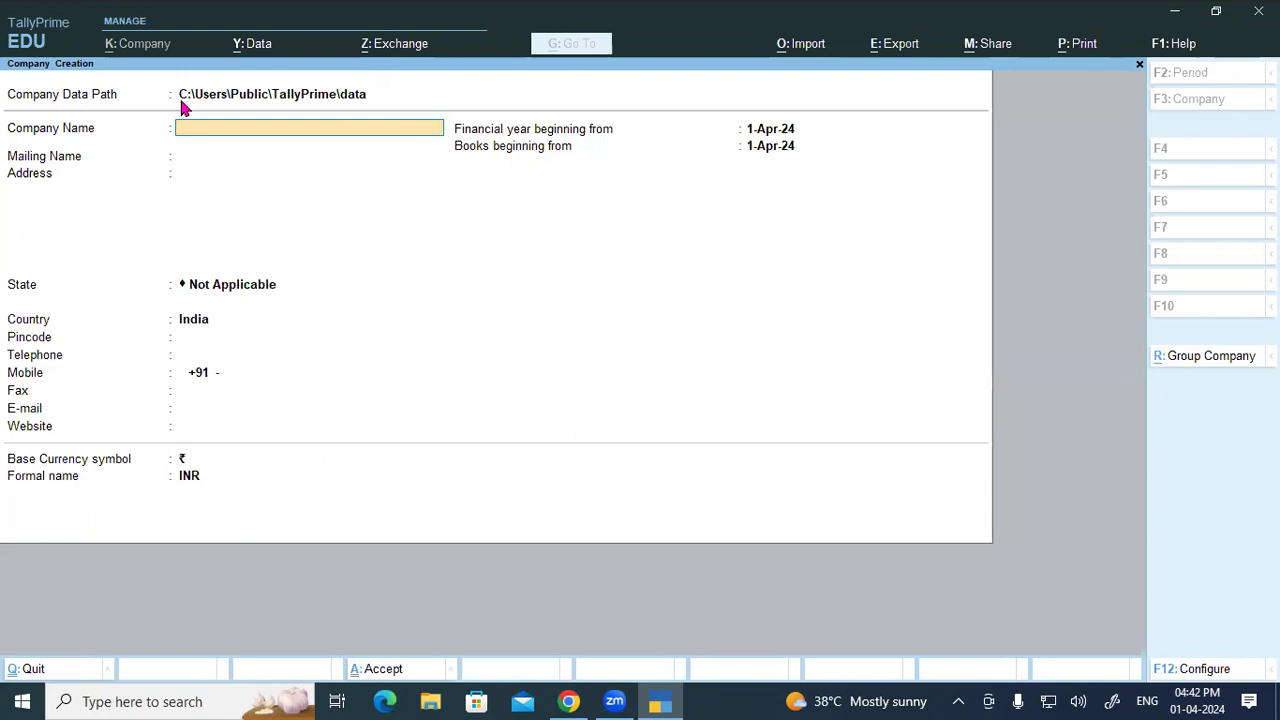
pyautogui.click(258, 101)
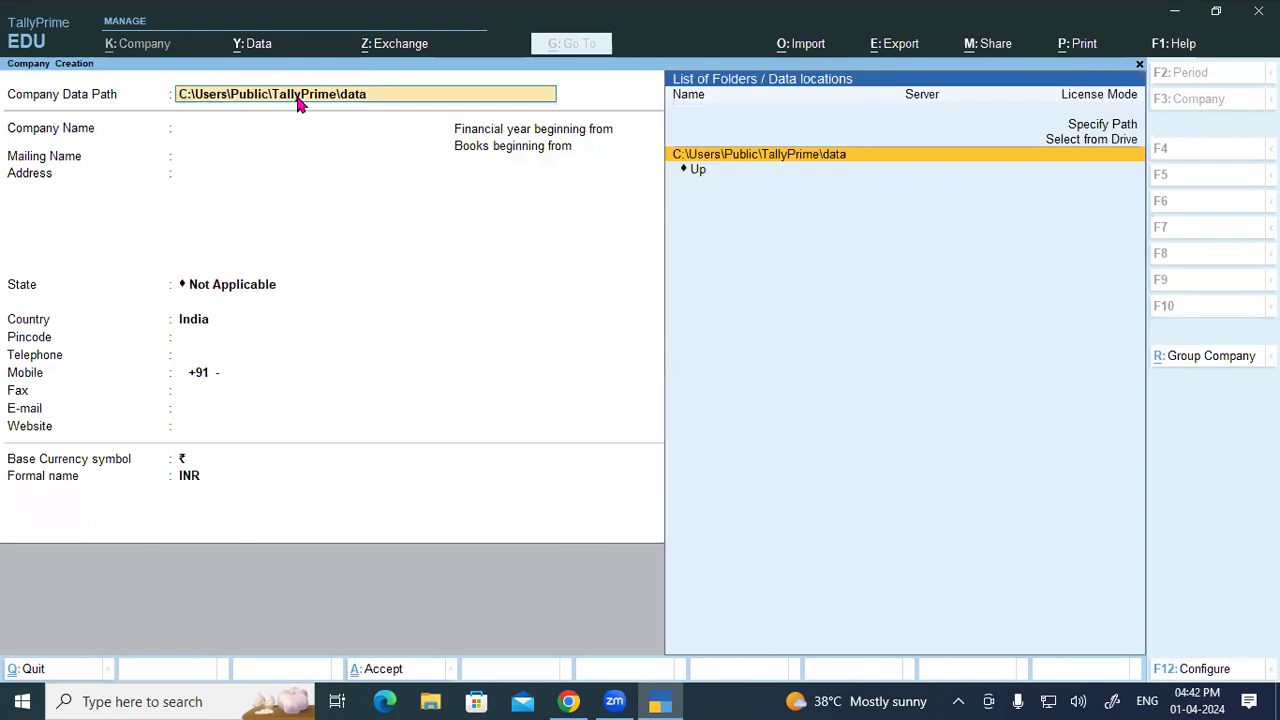
pyautogui.press('Return')
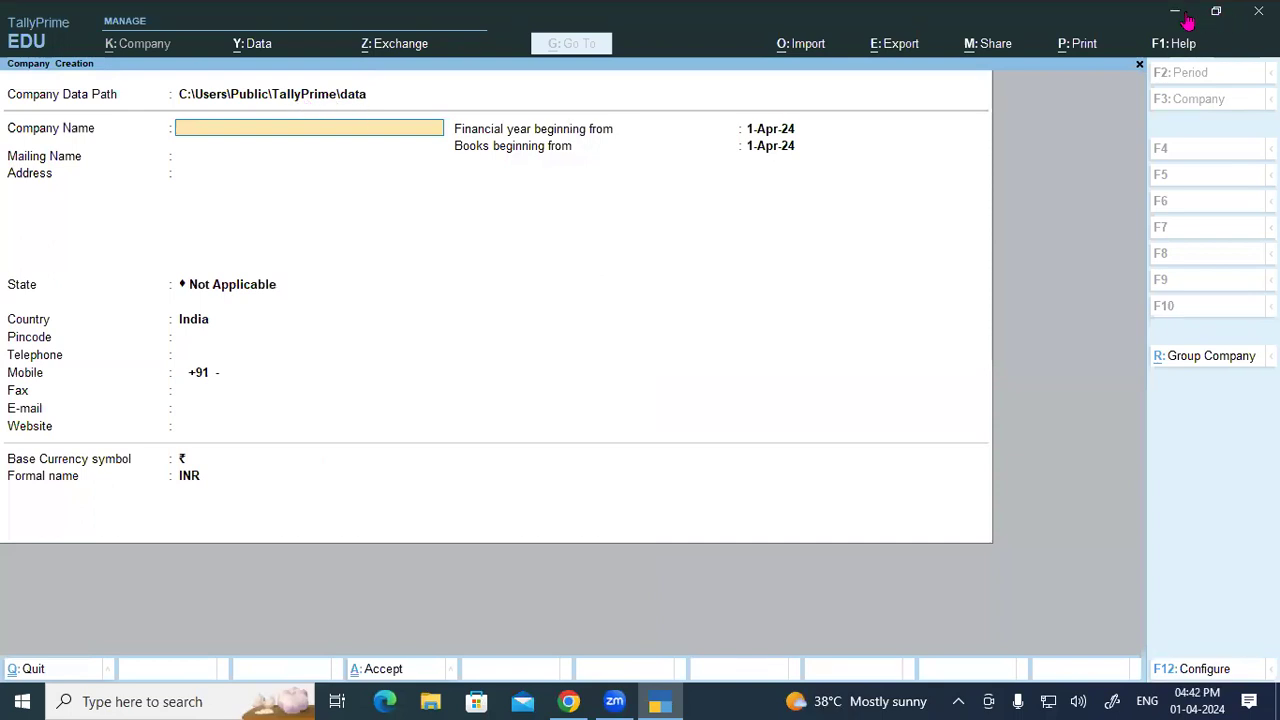
pyautogui.press('super+e')
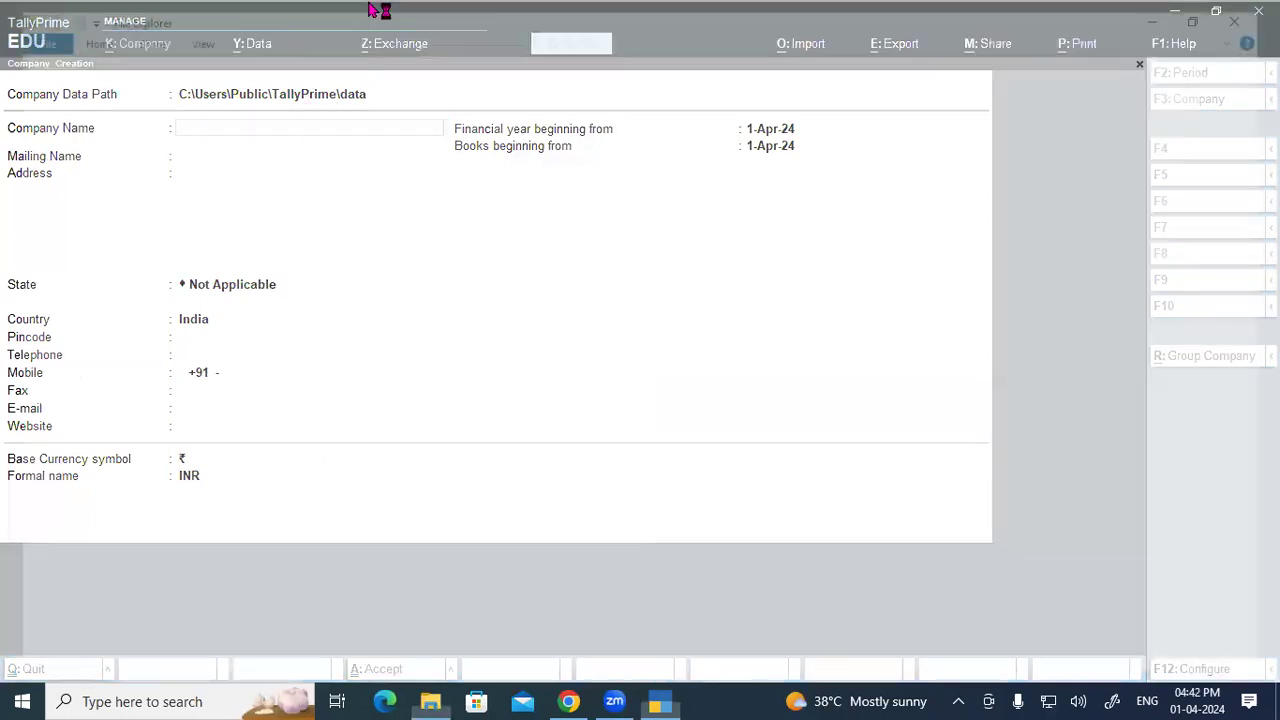
pyautogui.doubleClick(335, 18)
pyautogui.scroll(-3, 800, 200)
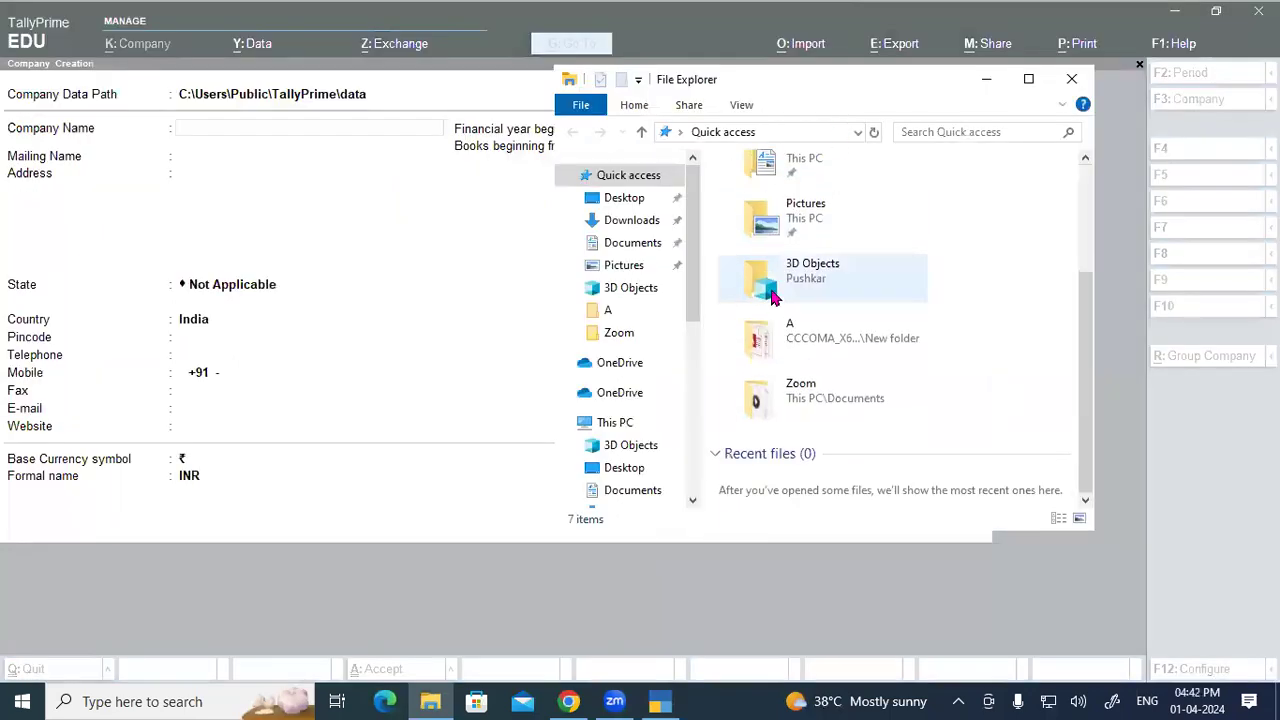
pyautogui.click(615, 424)
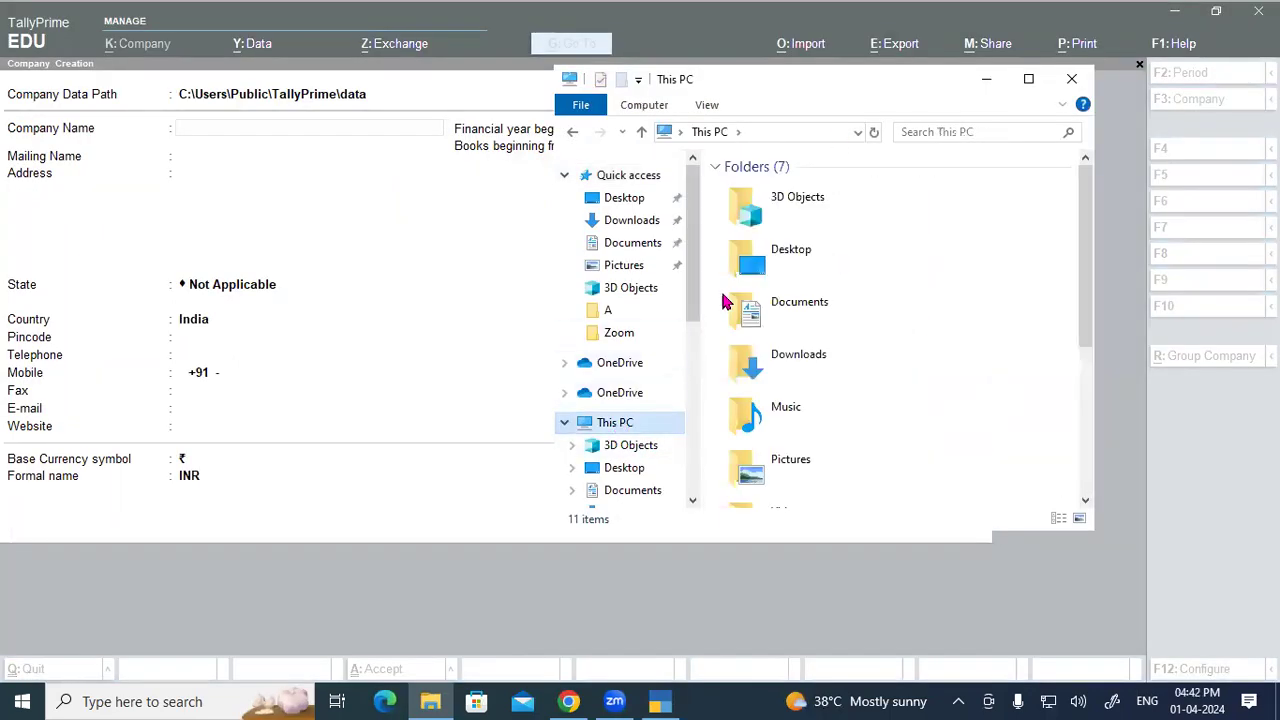
pyautogui.scroll(-3, 760, 360)
pyautogui.doubleClick(798, 340)
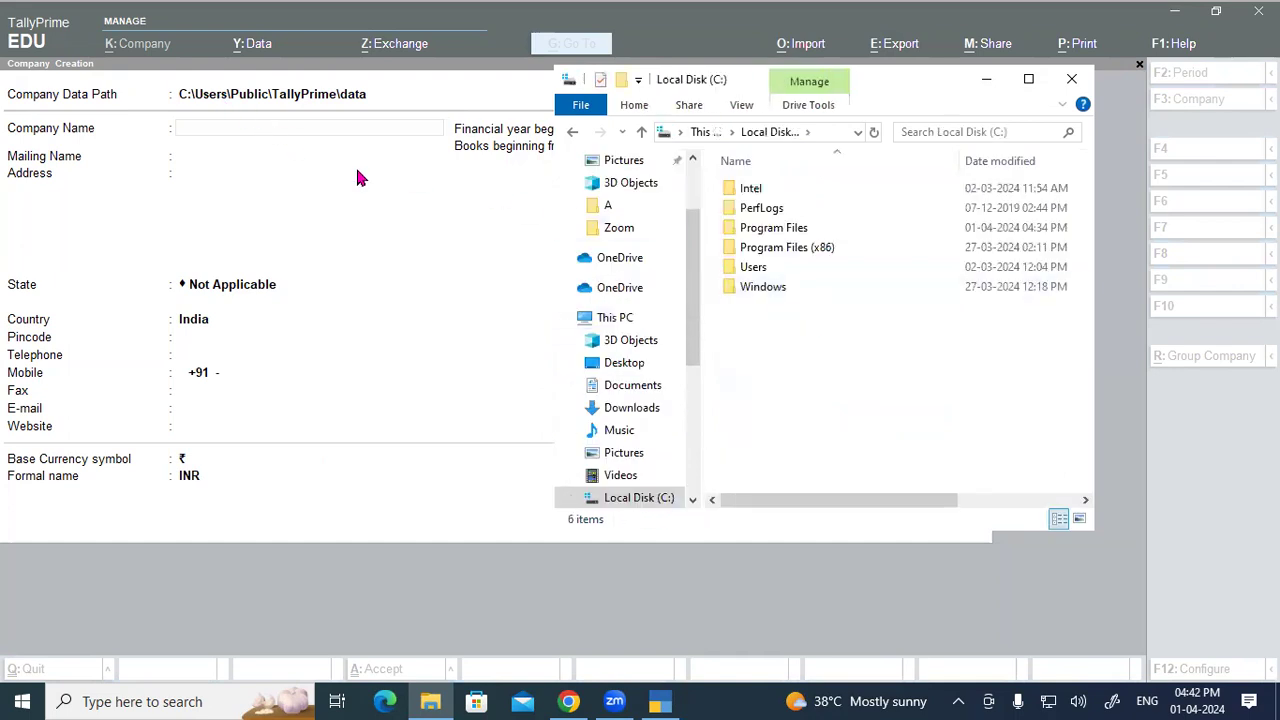
pyautogui.doubleClick(758, 266)
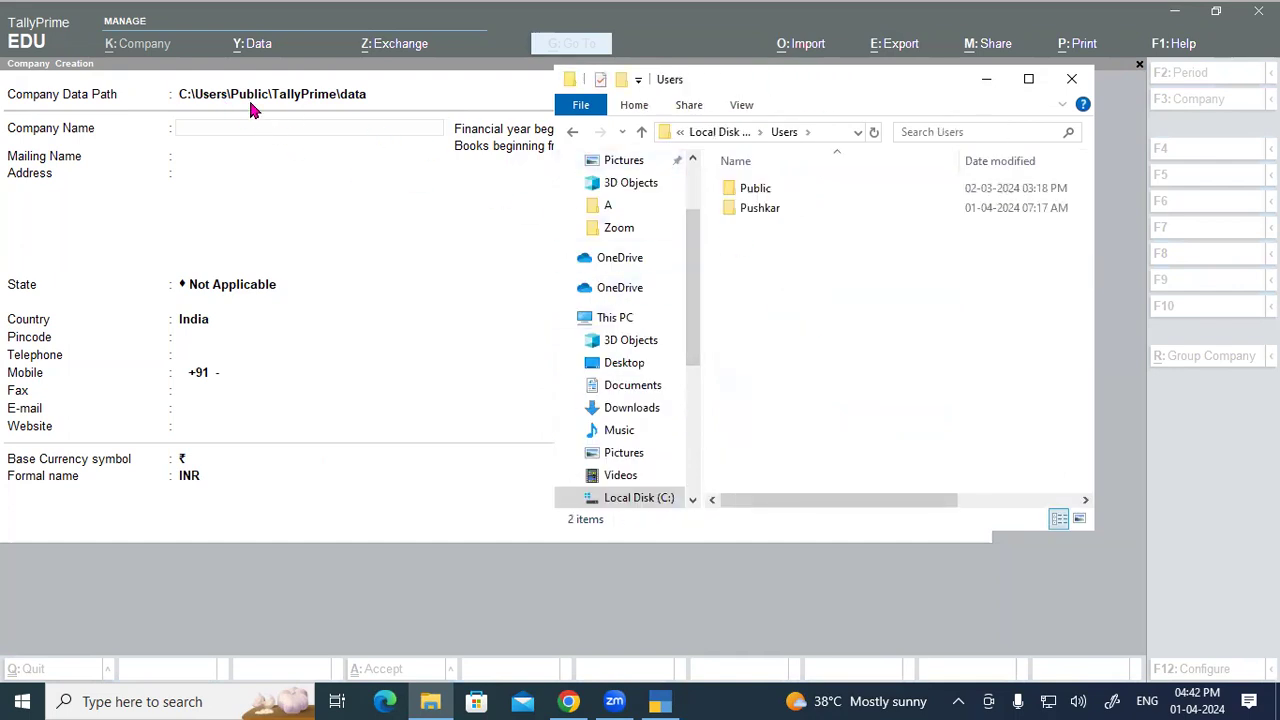
pyautogui.doubleClick(759, 193)
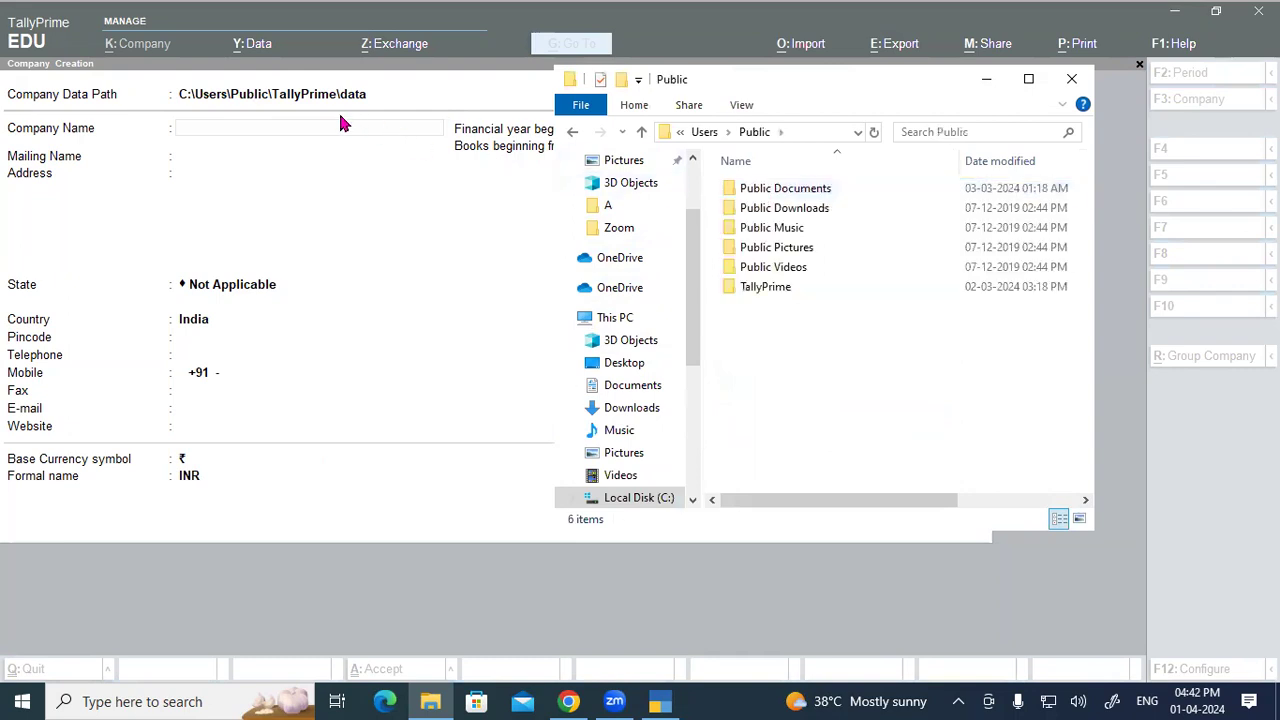
pyautogui.click(765, 290)
pyautogui.doubleClick(765, 290)
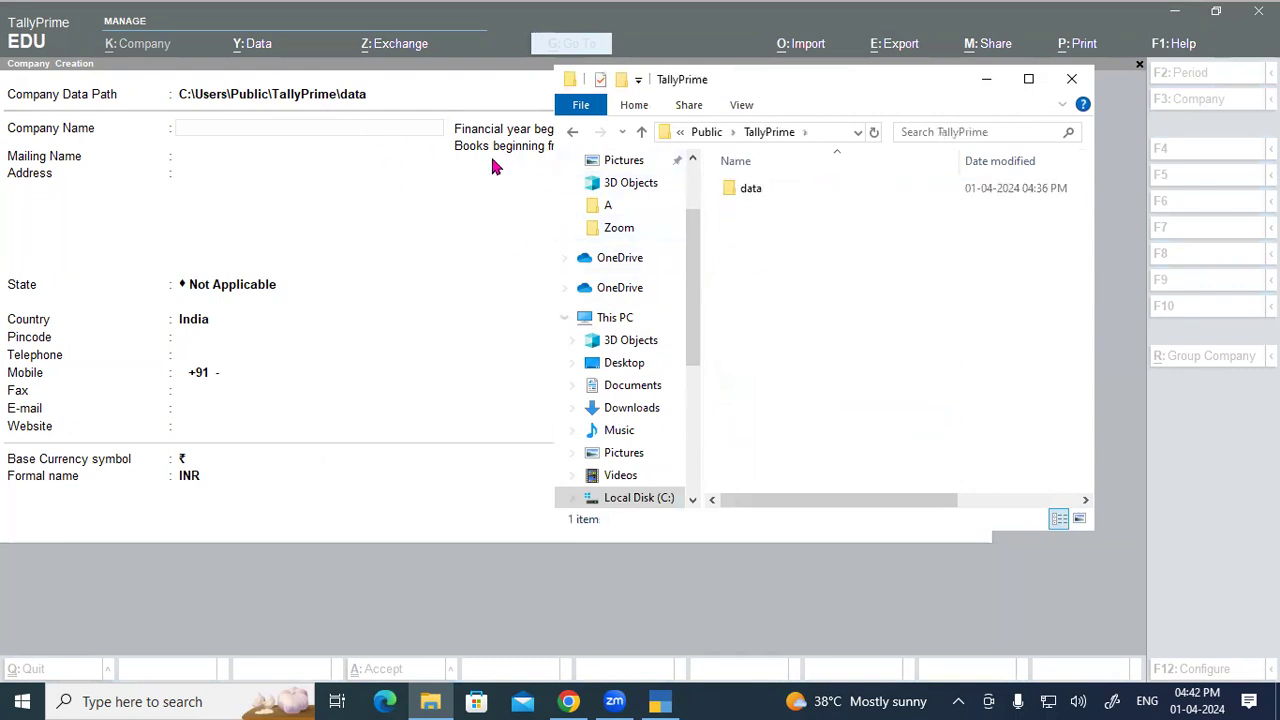
pyautogui.doubleClick(780, 187)
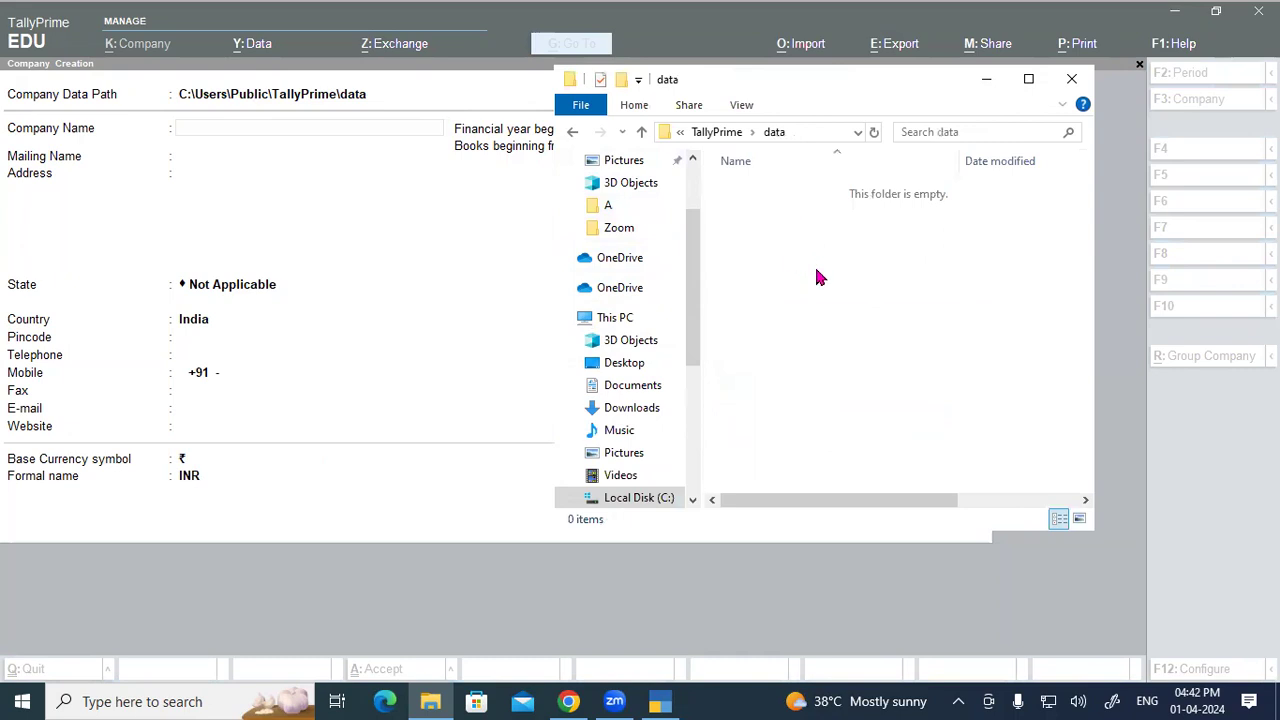
pyautogui.click(1072, 80)
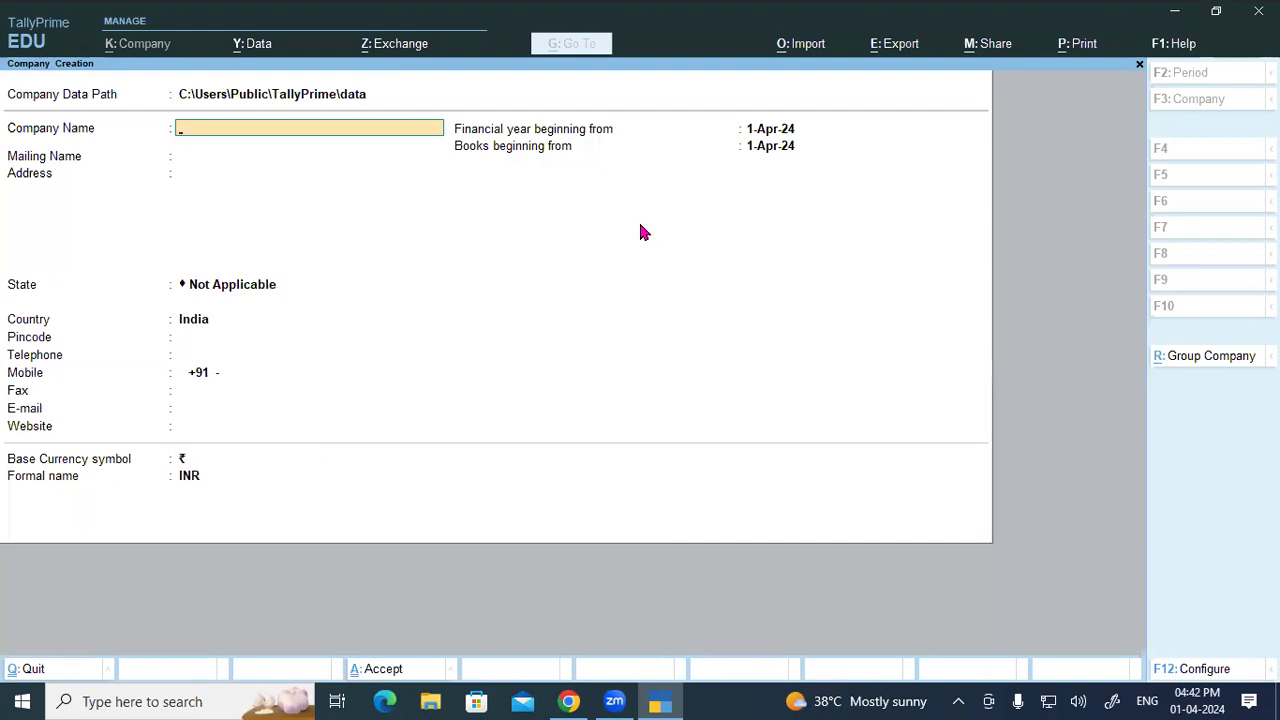
# Step: Return to the Company Data Path field and list the available drives via Select from Drive
pyautogui.press('BackSpace')
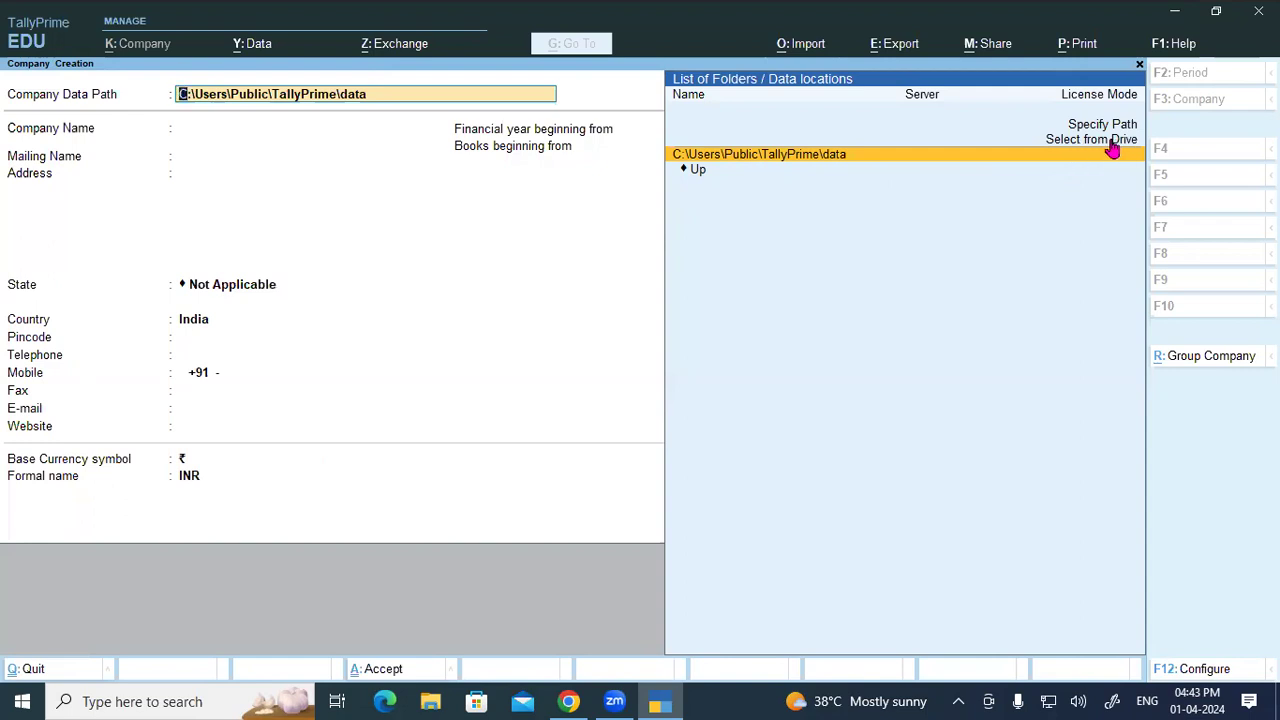
pyautogui.press('Down')
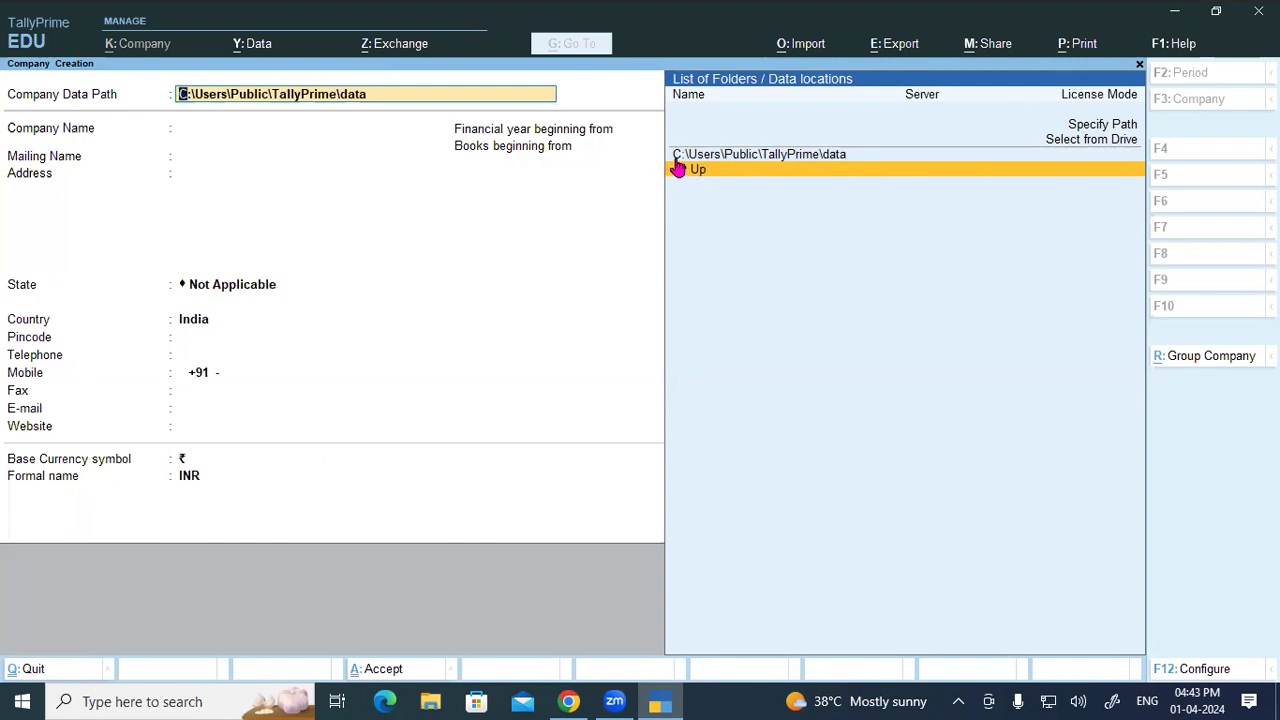
pyautogui.click(726, 172)
pyautogui.click(726, 172)
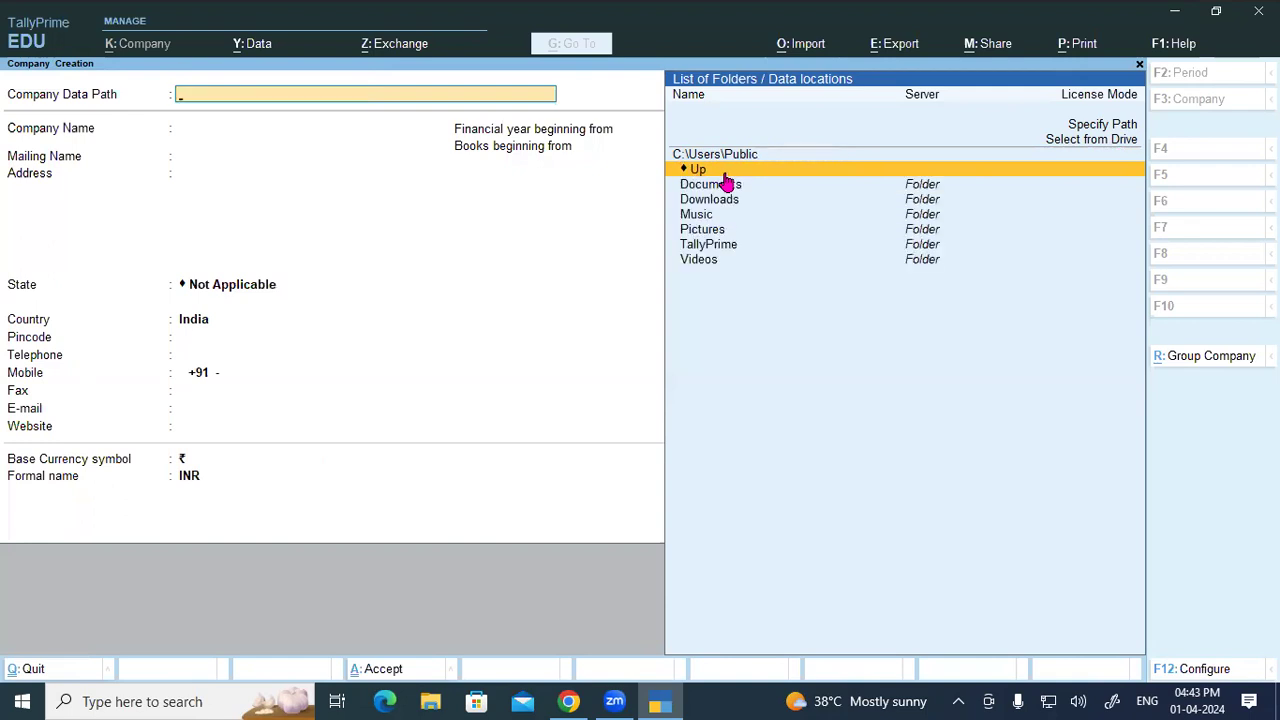
pyautogui.press('Up')
pyautogui.press('Up')
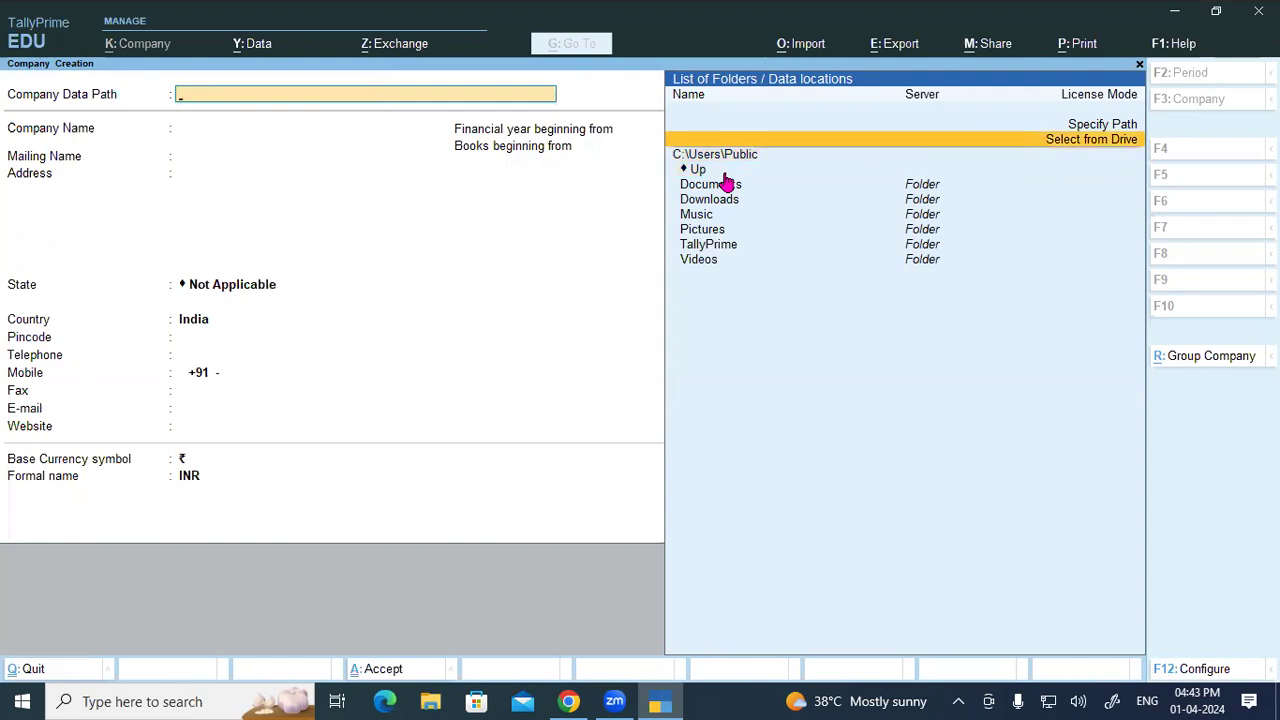
pyautogui.press('Return')
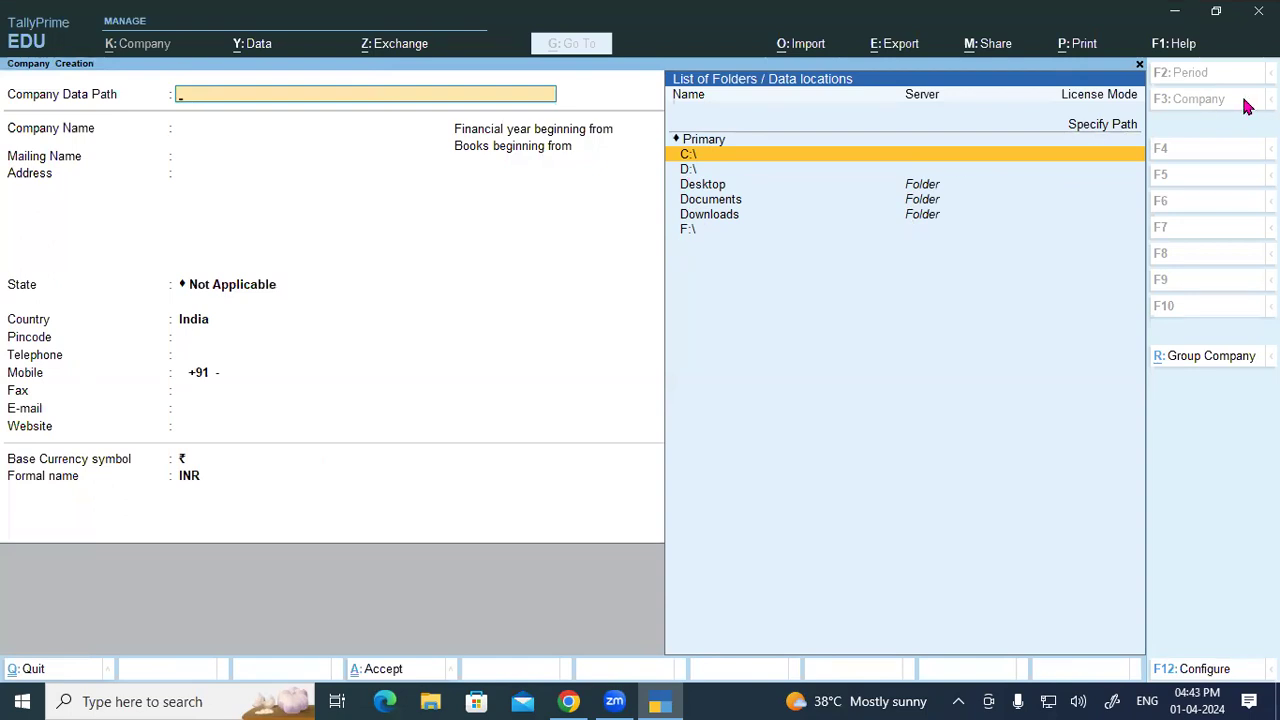
# Step: Choose D:\TALLY DATA 4.2 as the company data path, then press Esc to quit the form
pyautogui.press('Down')
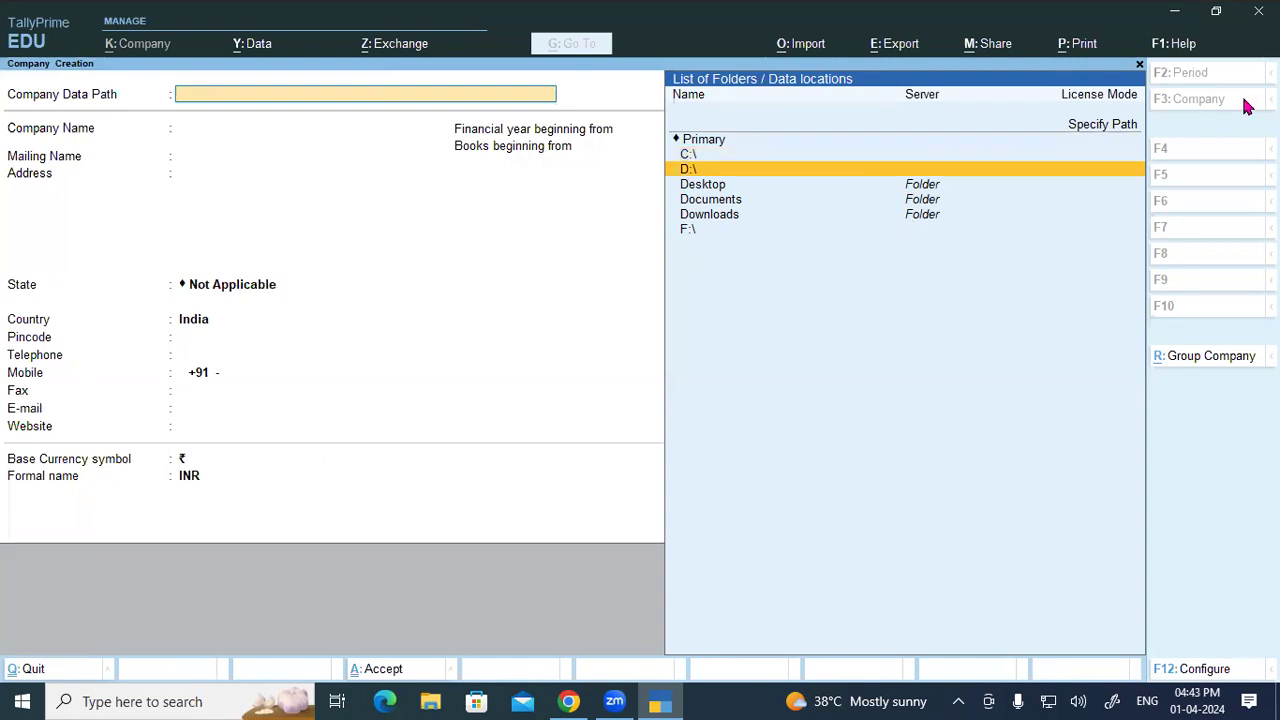
pyautogui.press('Return')
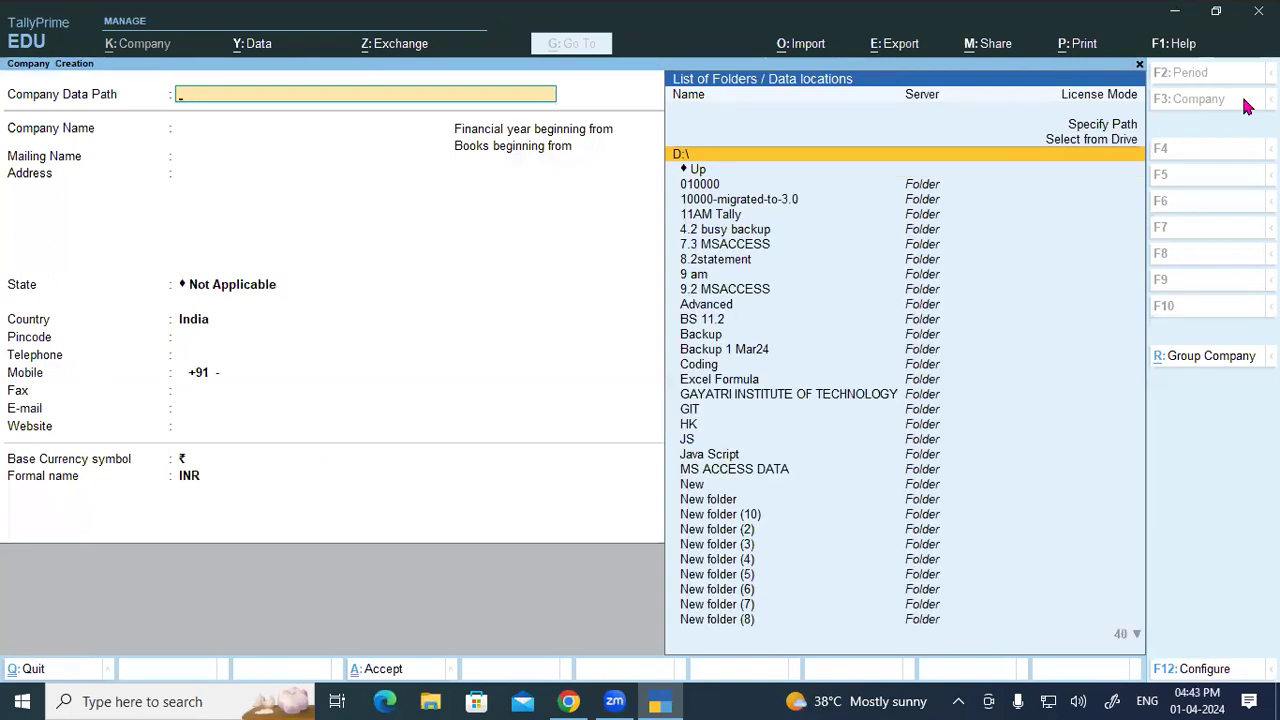
pyautogui.write('TALL')
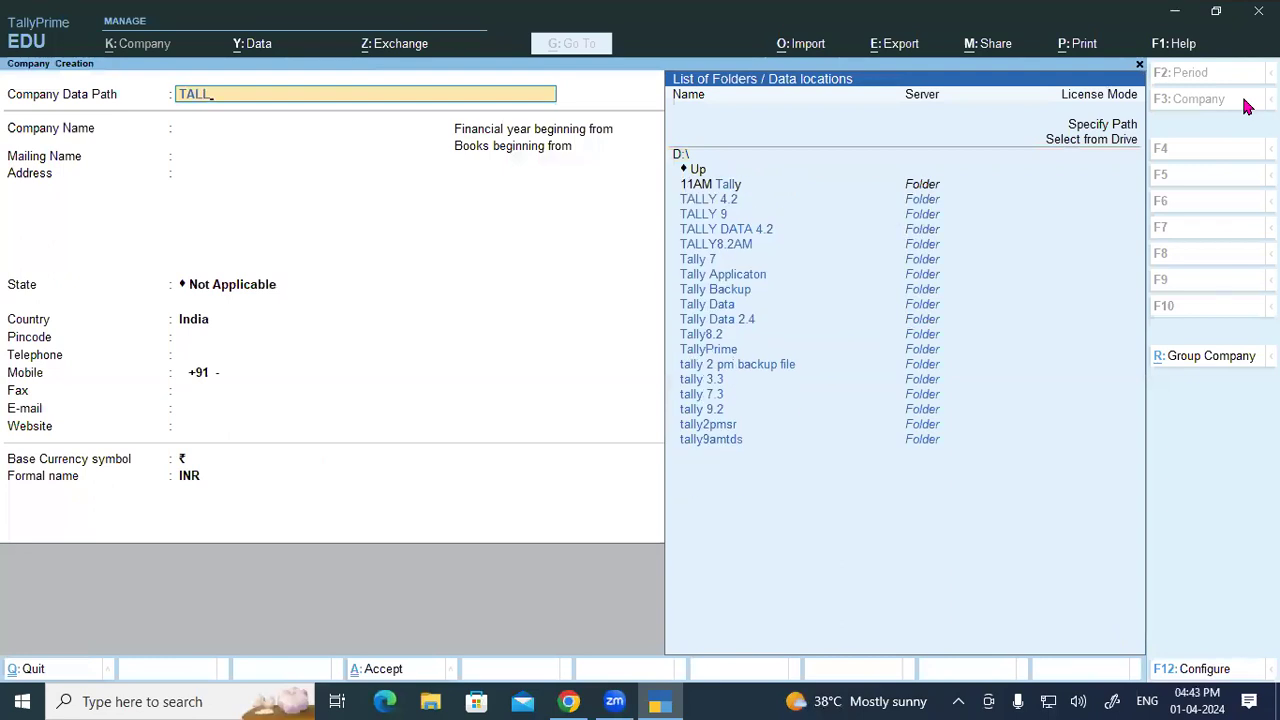
pyautogui.press('Down')
pyautogui.press('Down')
pyautogui.press('Down')
pyautogui.press('Return')
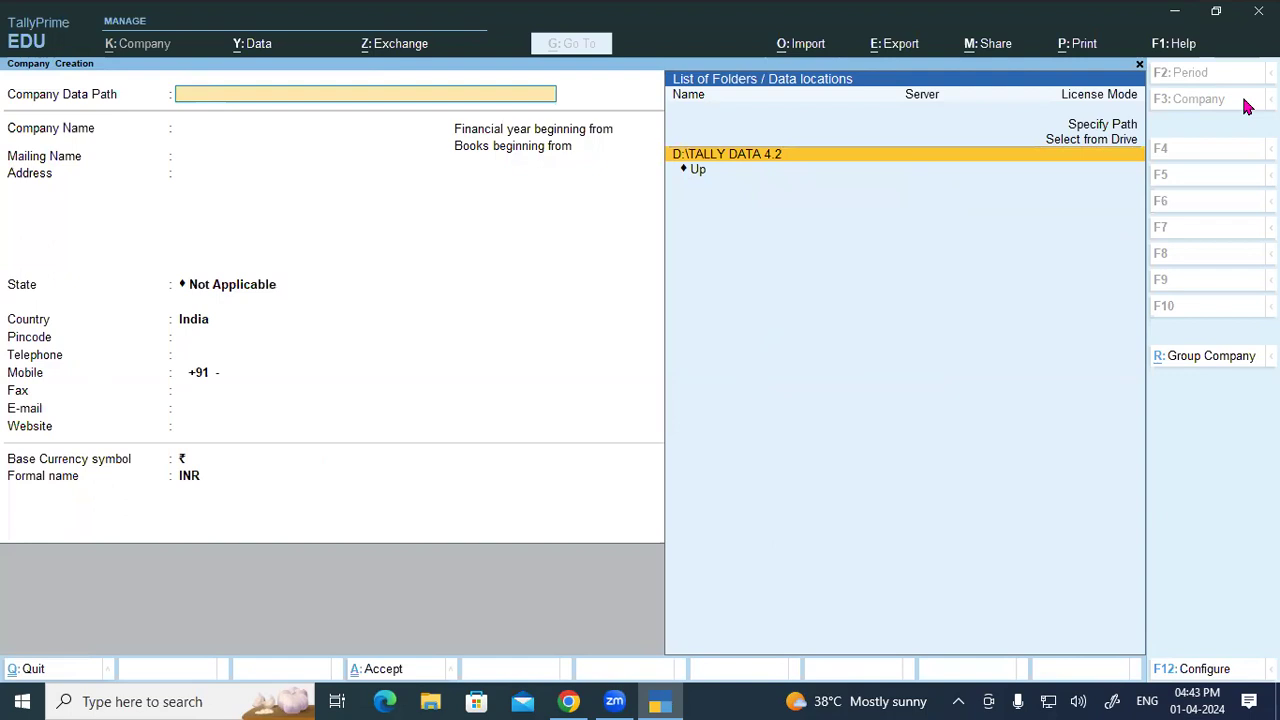
pyautogui.press('Return')
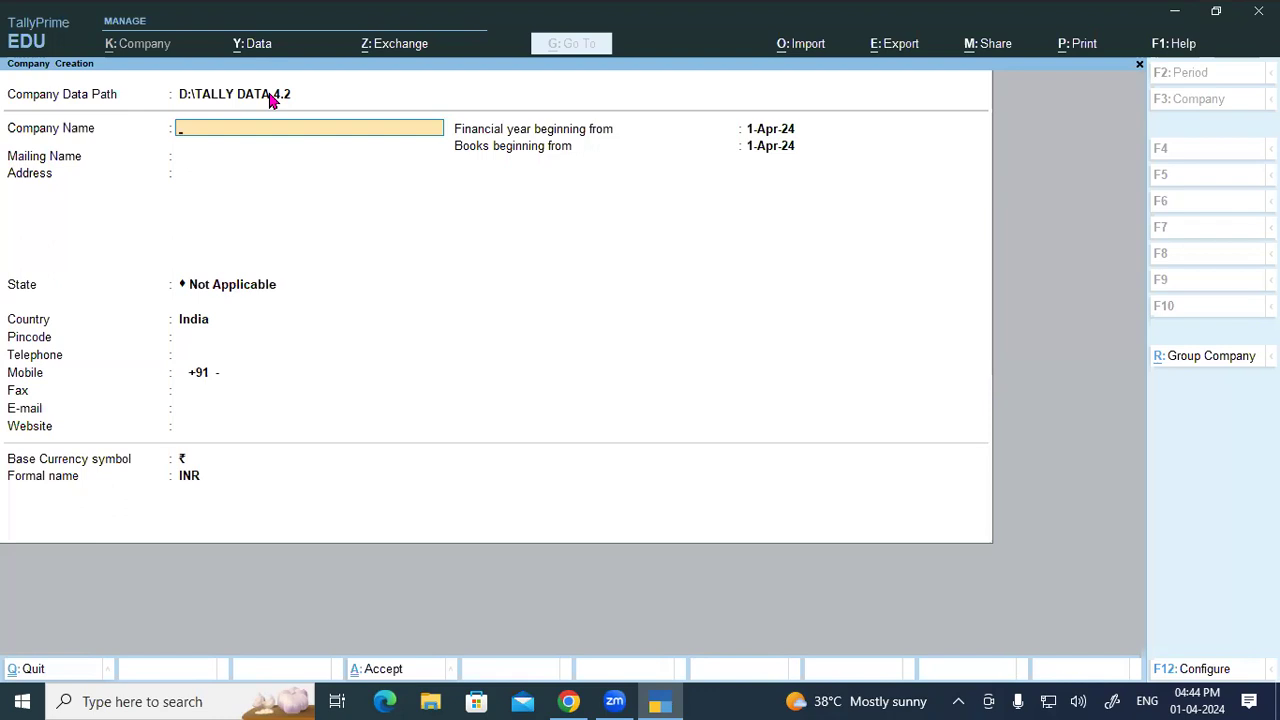
pyautogui.press('Escape')
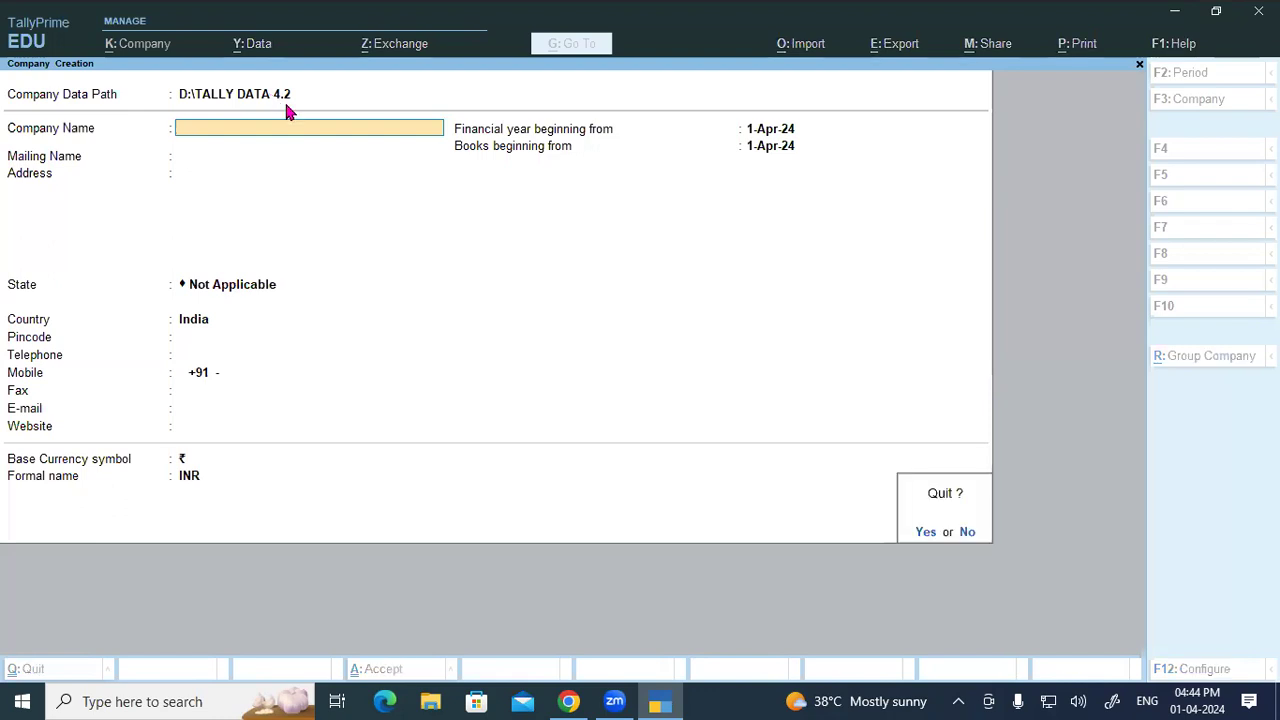
# Step: Confirm leaving the form, decline quitting TallyPrime, and reopen a blank Company Creation form
pyautogui.press('y')
pyautogui.press('Escape')
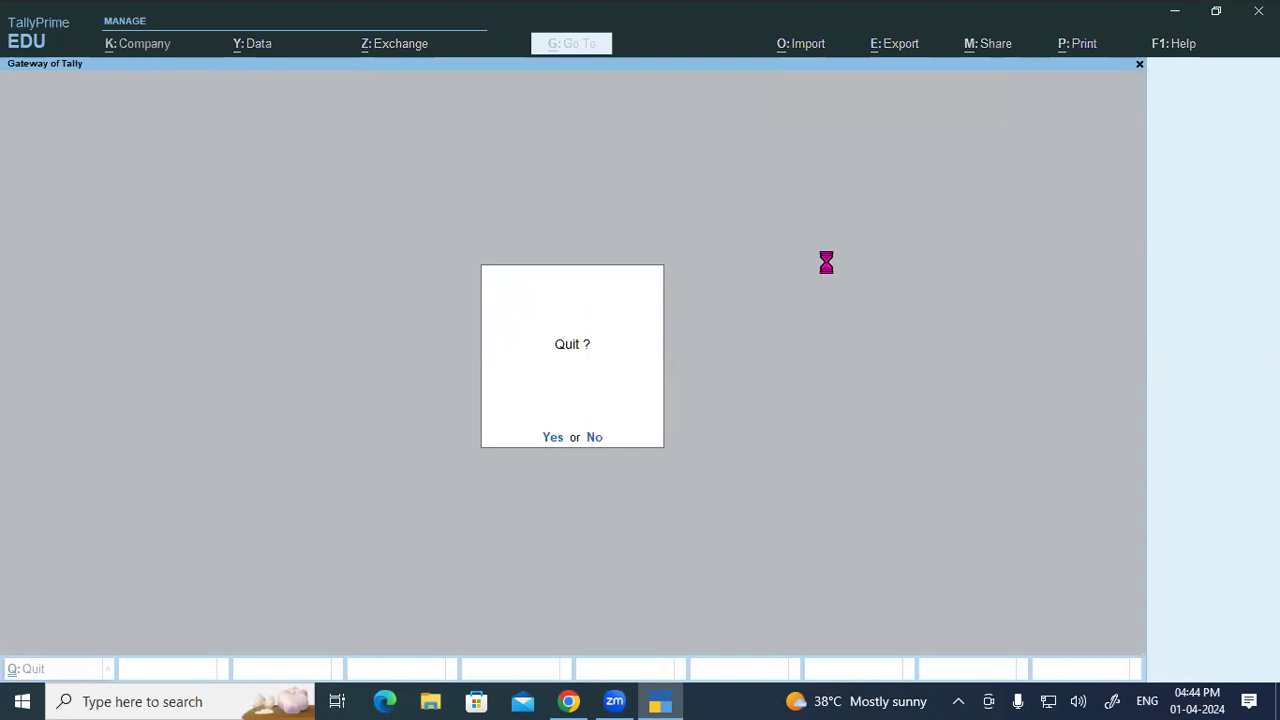
pyautogui.press('n')
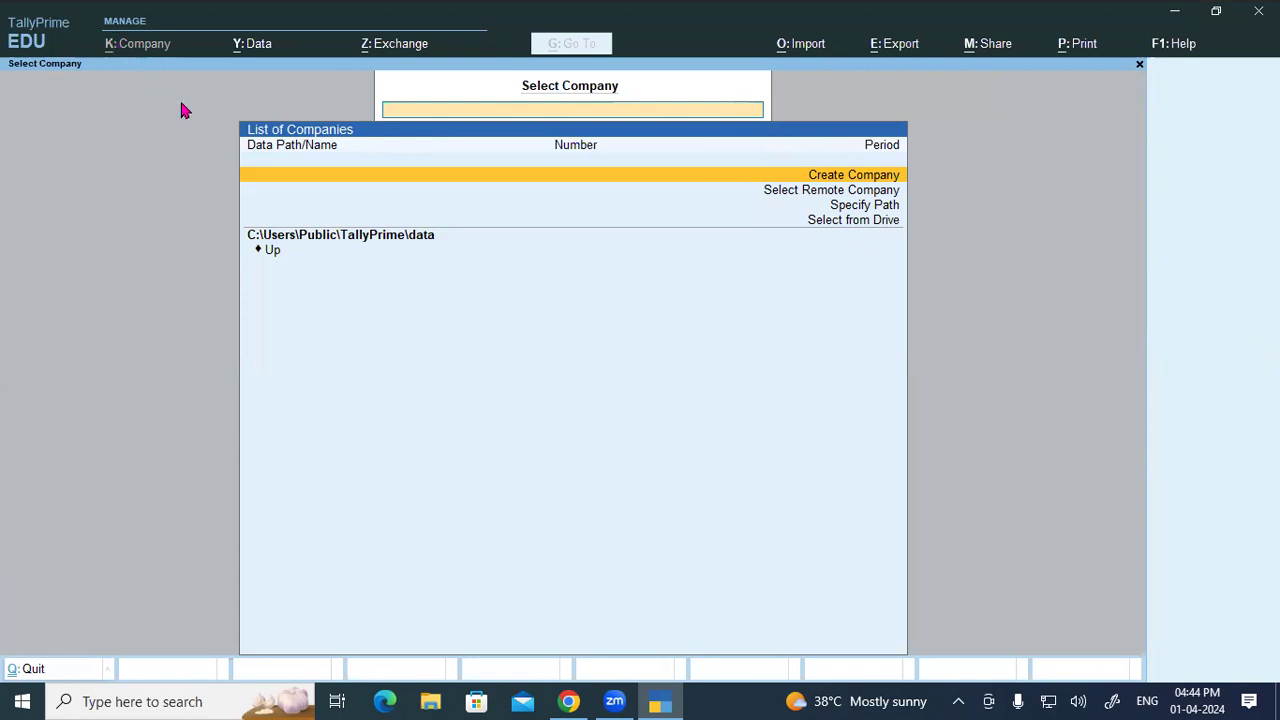
pyautogui.click(824, 179)
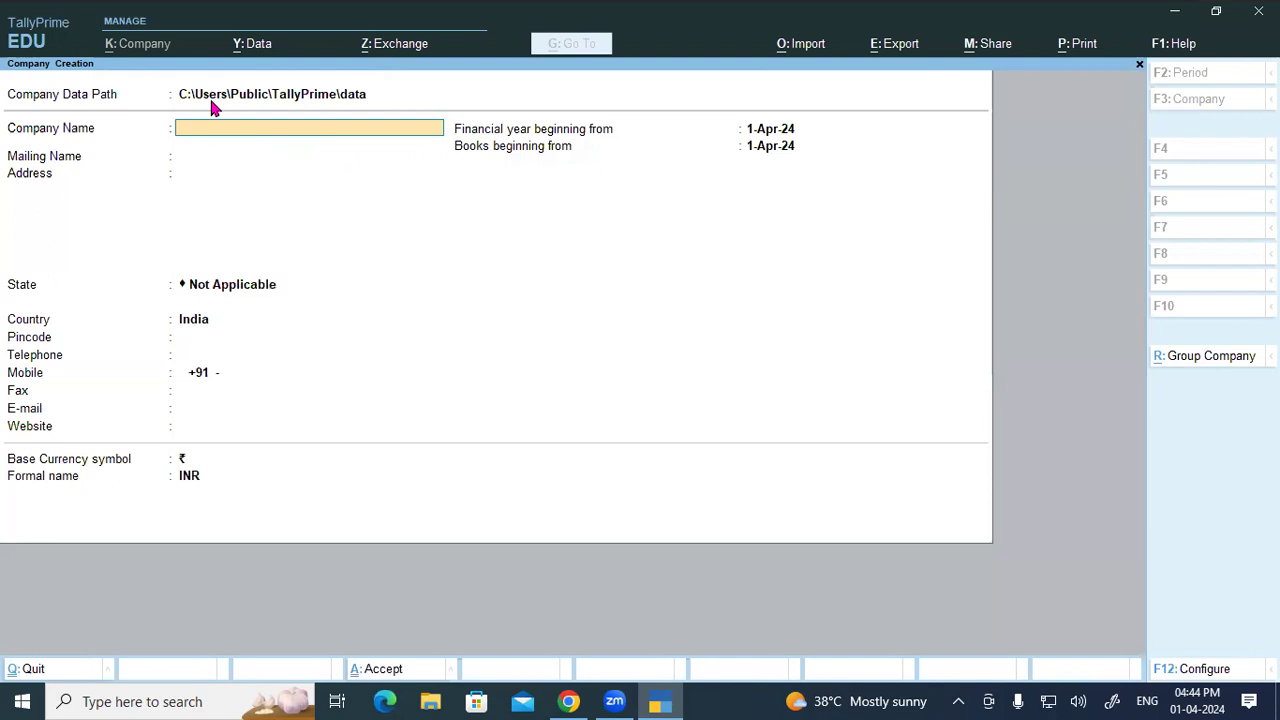
# Step: Point the company data path to D:\TALLY DATA 4.2 via Select from Drive, then switch to Chrome
pyautogui.click(211, 100)
pyautogui.press('Up')
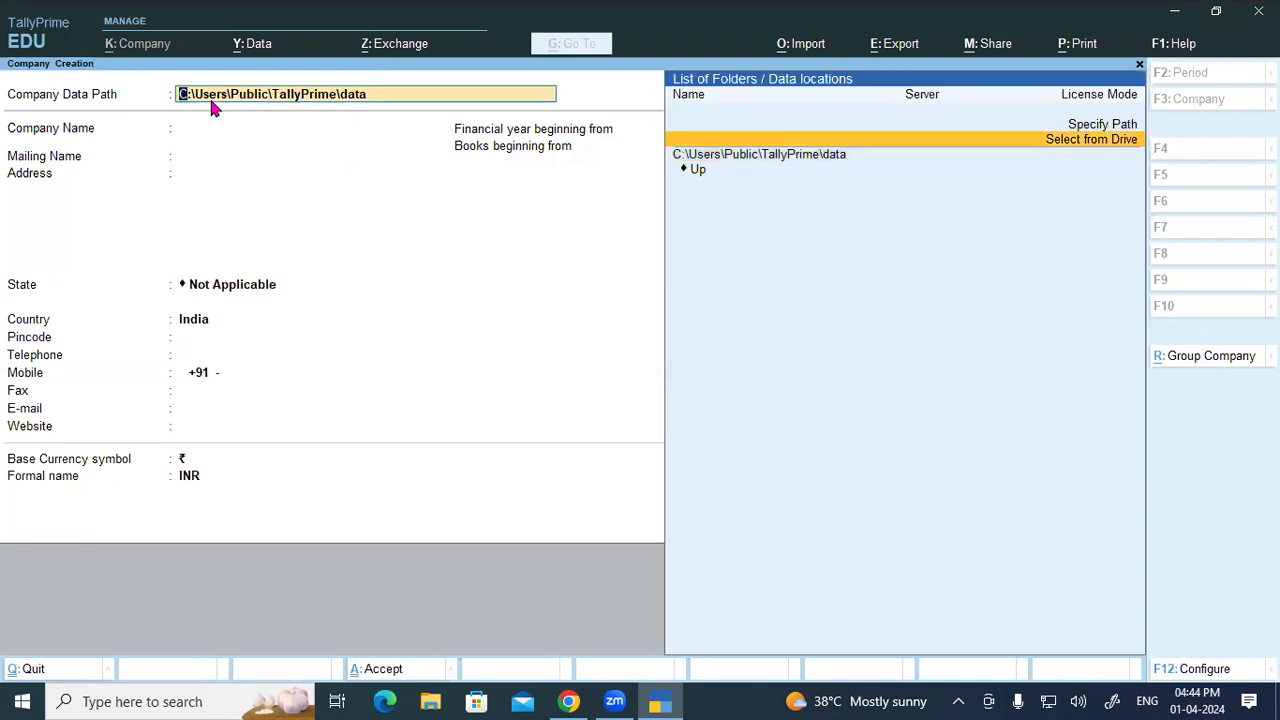
pyautogui.press('Return')
pyautogui.press('Down')
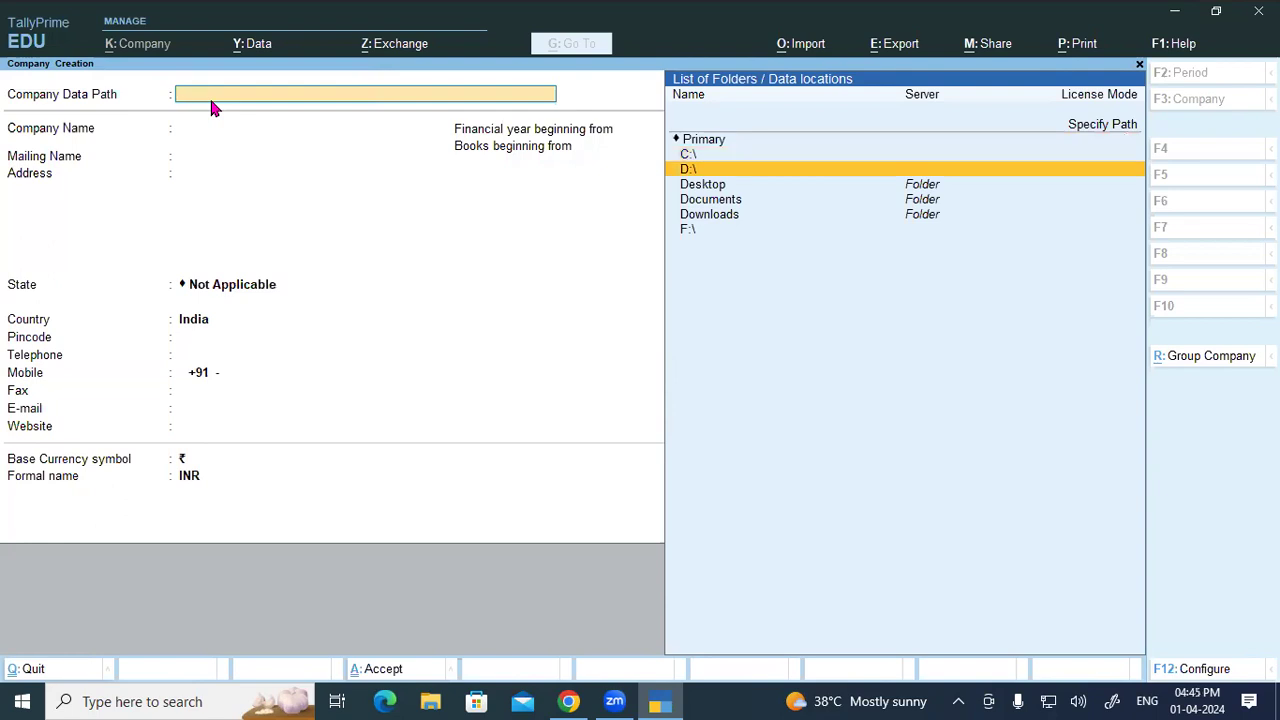
pyautogui.press('Return')
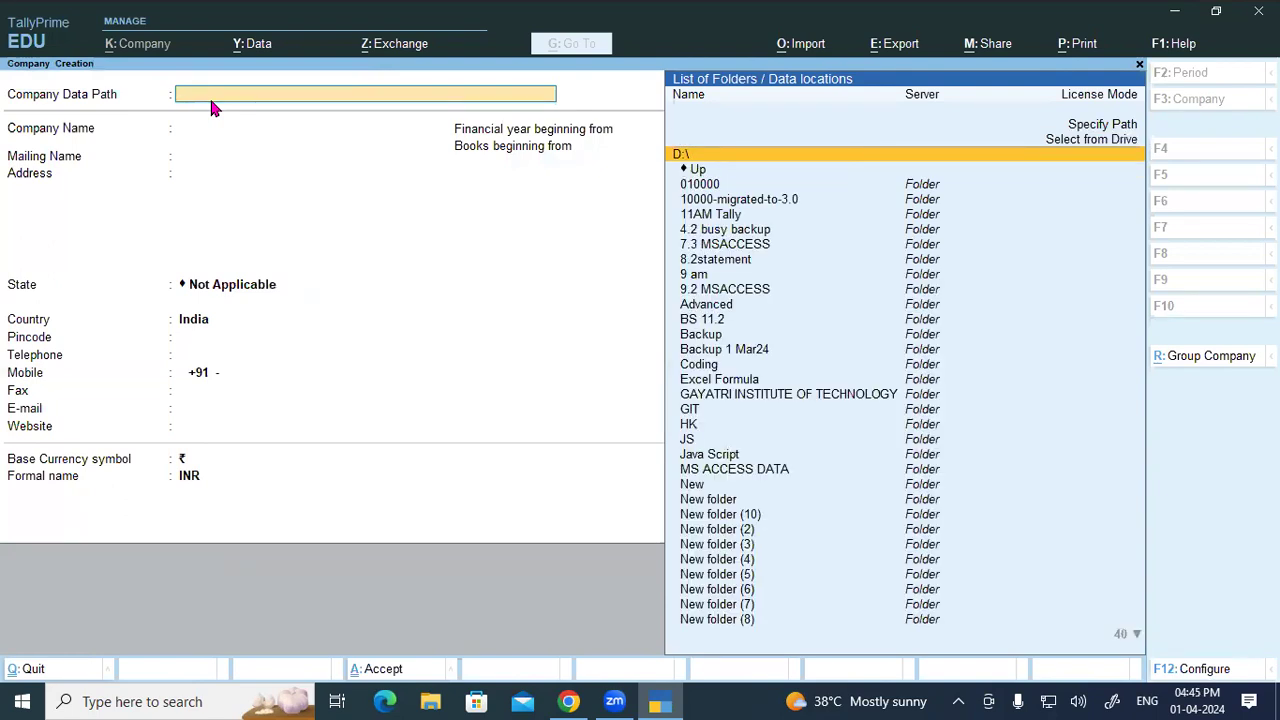
pyautogui.write('TALL')
pyautogui.press('Down')
pyautogui.press('Down')
pyautogui.press('Down')
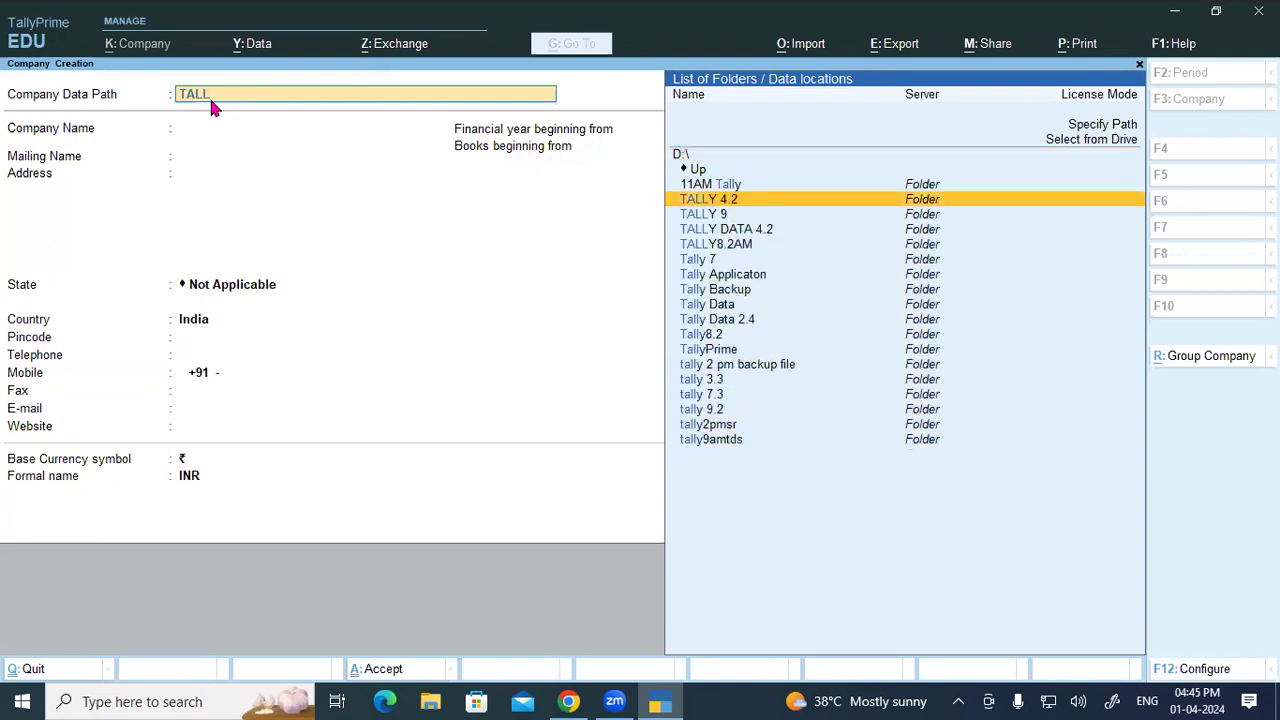
pyautogui.press('Return')
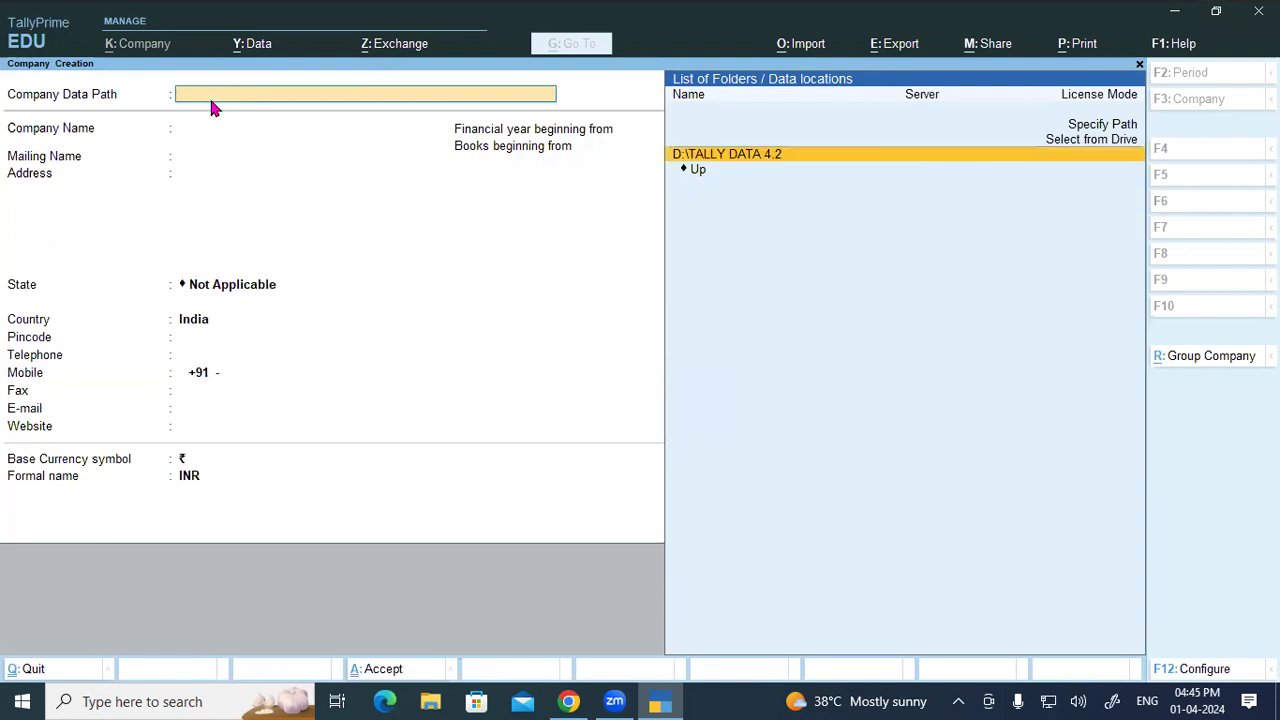
pyautogui.press('Return')
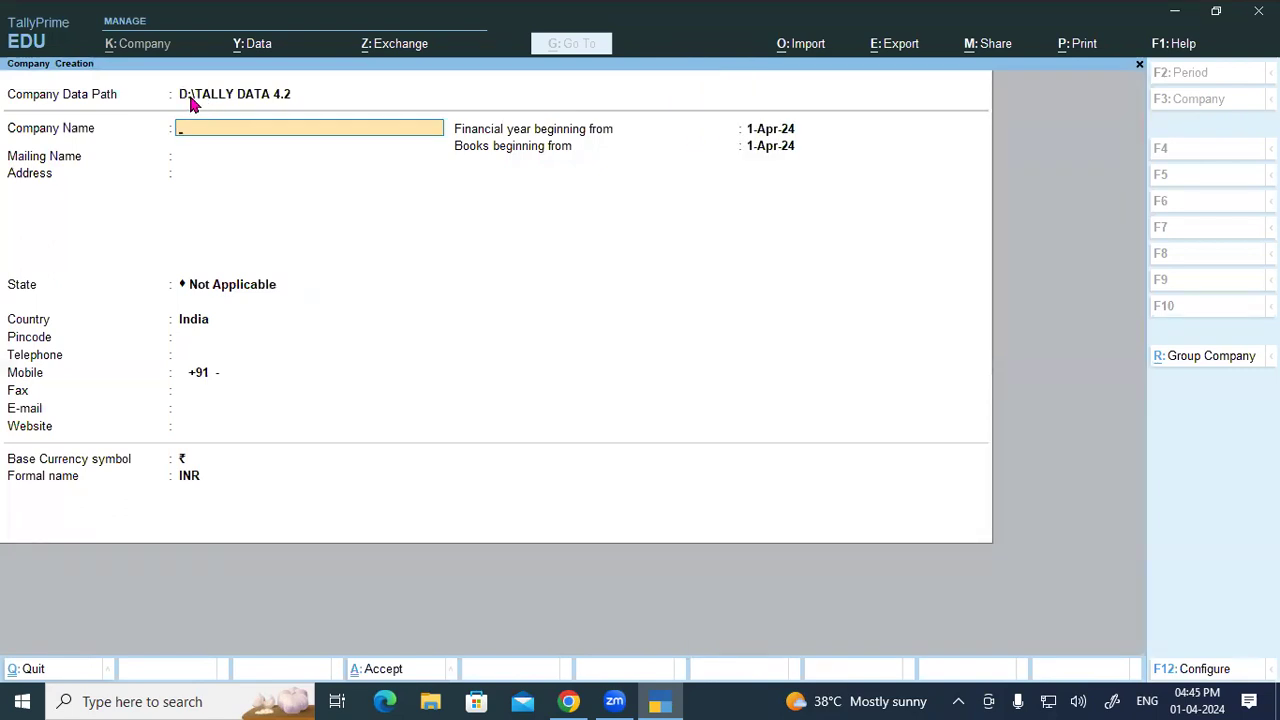
pyautogui.click(568, 701)
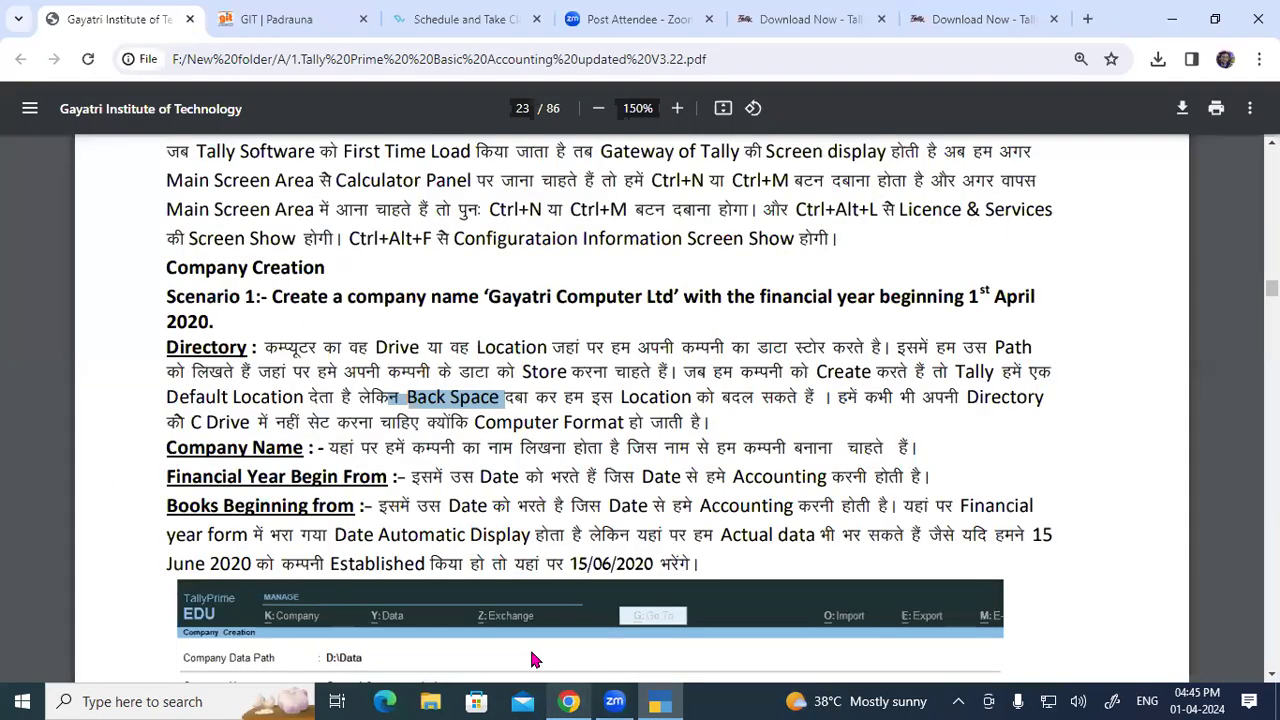
# Step: Highlight the Company Name explanation and 'Gayatri Computer Ltd' in Scenario 1, then return to TallyPrime
pyautogui.scroll(-1, 277, 418)
pyautogui.moveTo(166, 354); pyautogui.dragTo(304, 354)
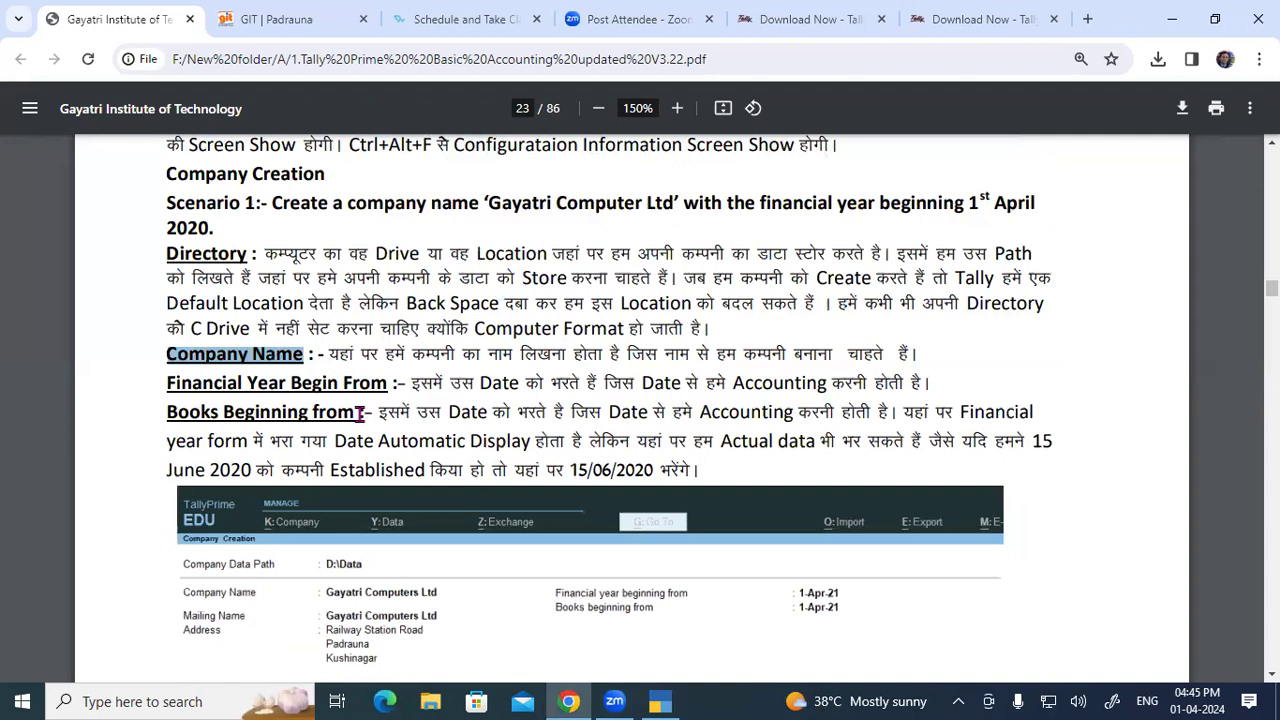
pyautogui.moveTo(333, 354); pyautogui.dragTo(918, 354)
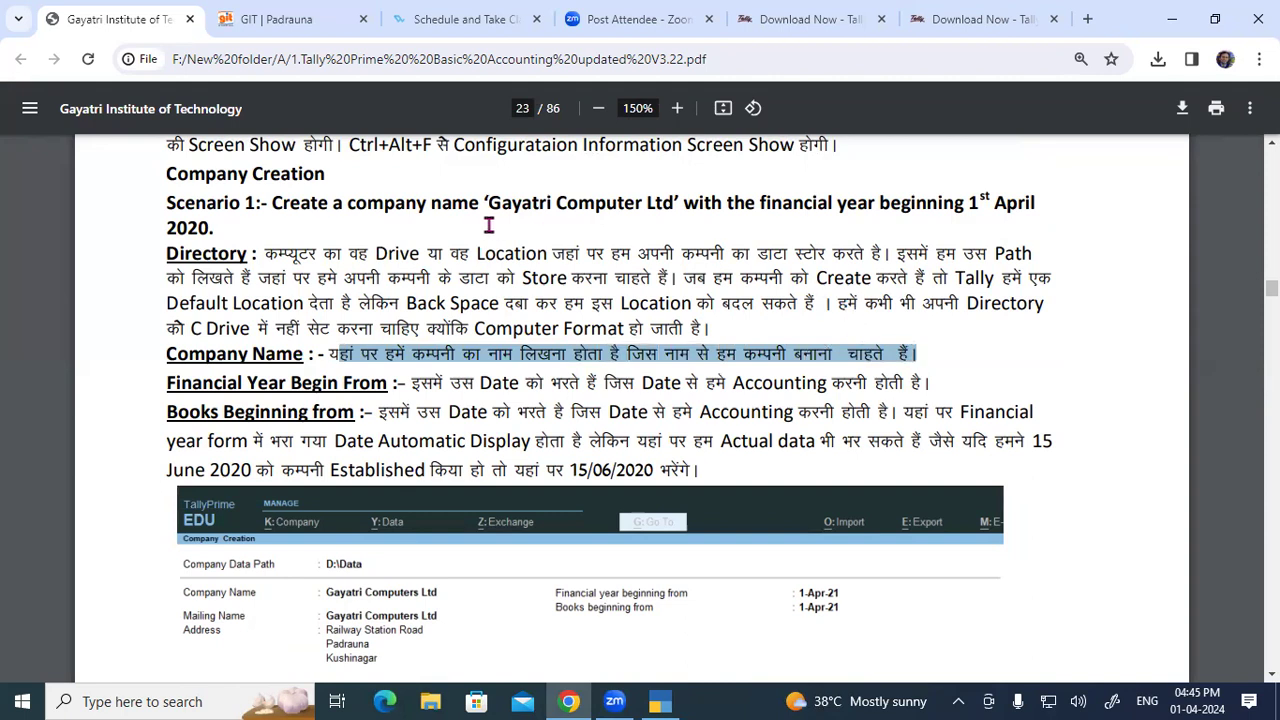
pyautogui.moveTo(490, 204); pyautogui.dragTo(674, 205)
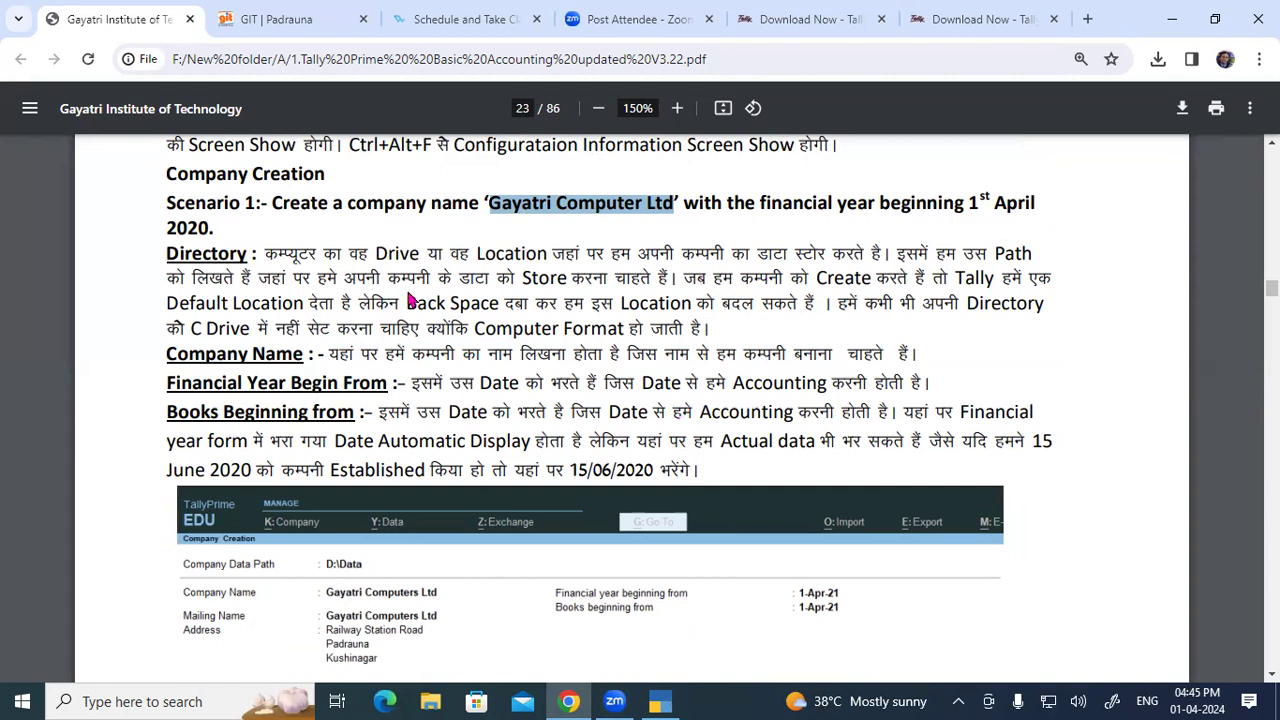
pyautogui.hotkey('alt', 'Tab')
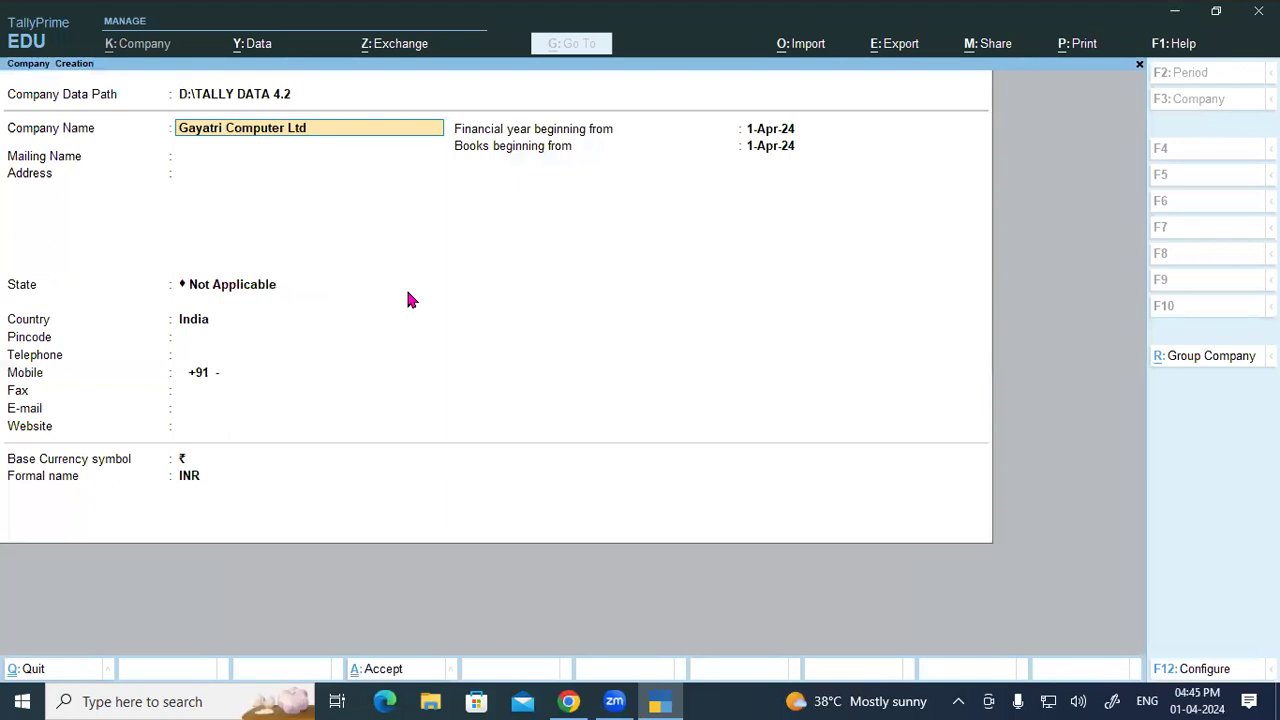
# Step: Append 4.2 to make the company name 'Gayatri Computer Ltd 4.2' and accept the matching mailing name
pyautogui.write('4.2')
pyautogui.press('Return')
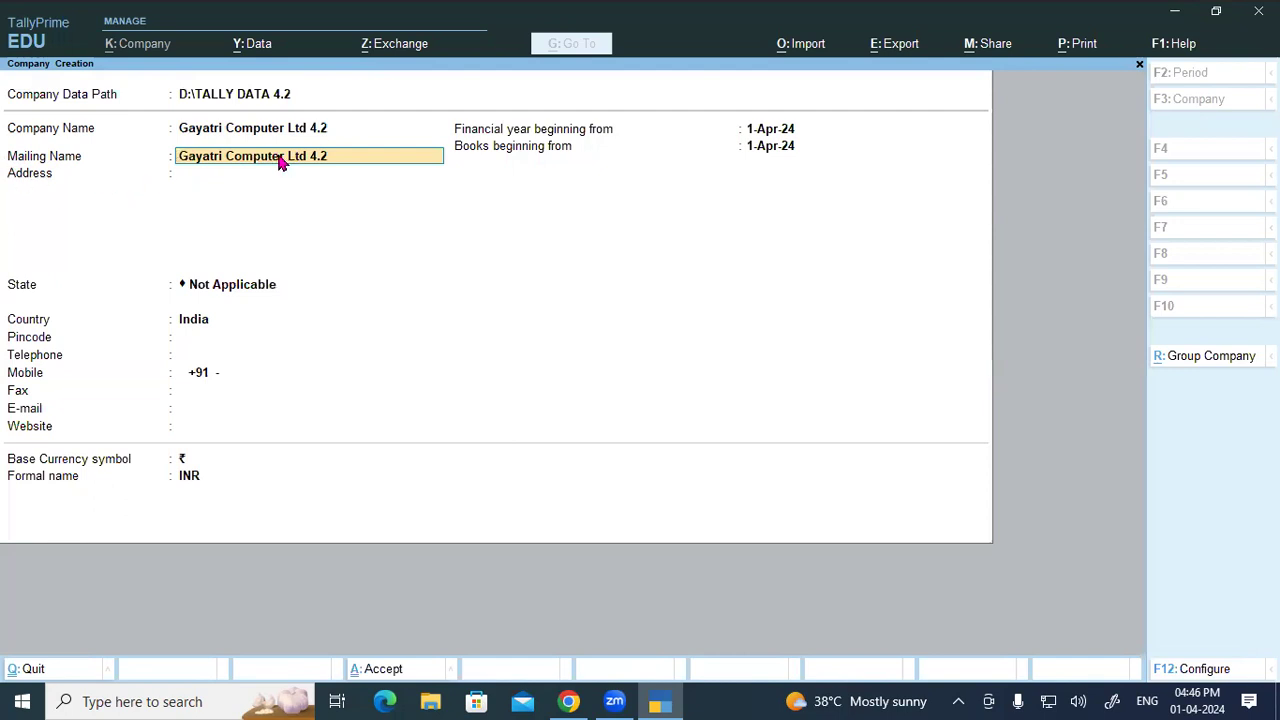
pyautogui.press('Return')
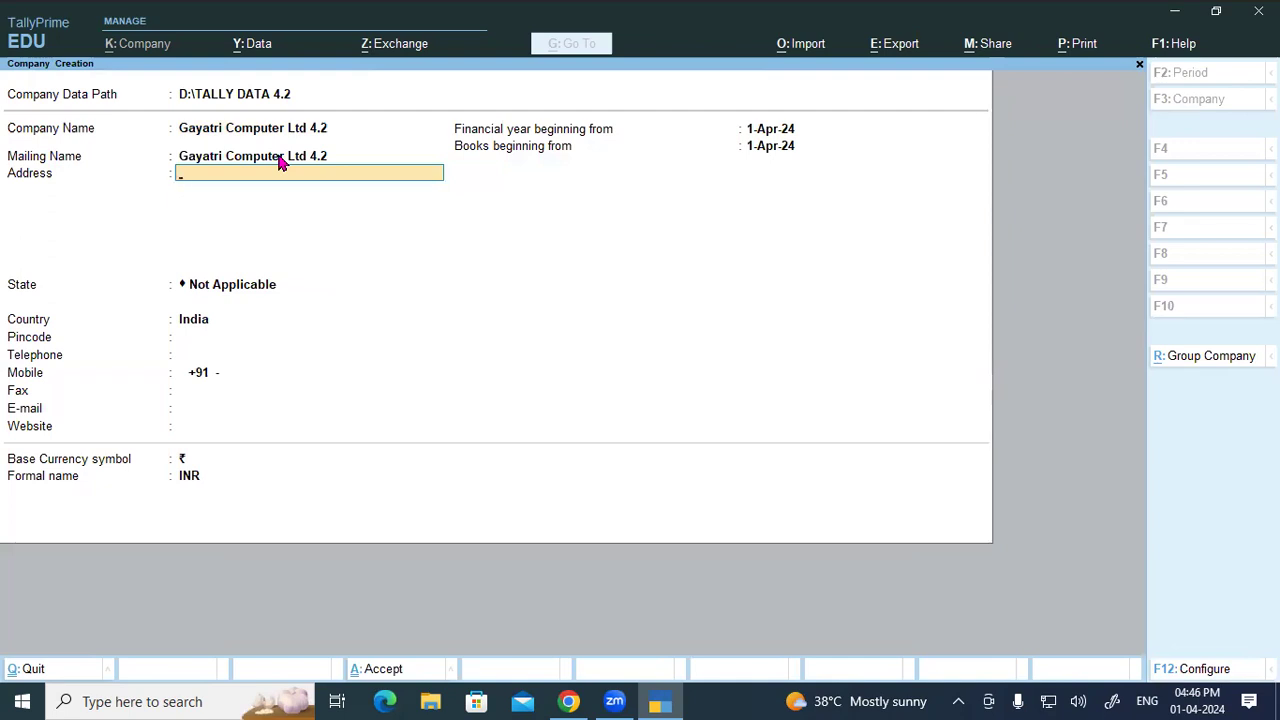
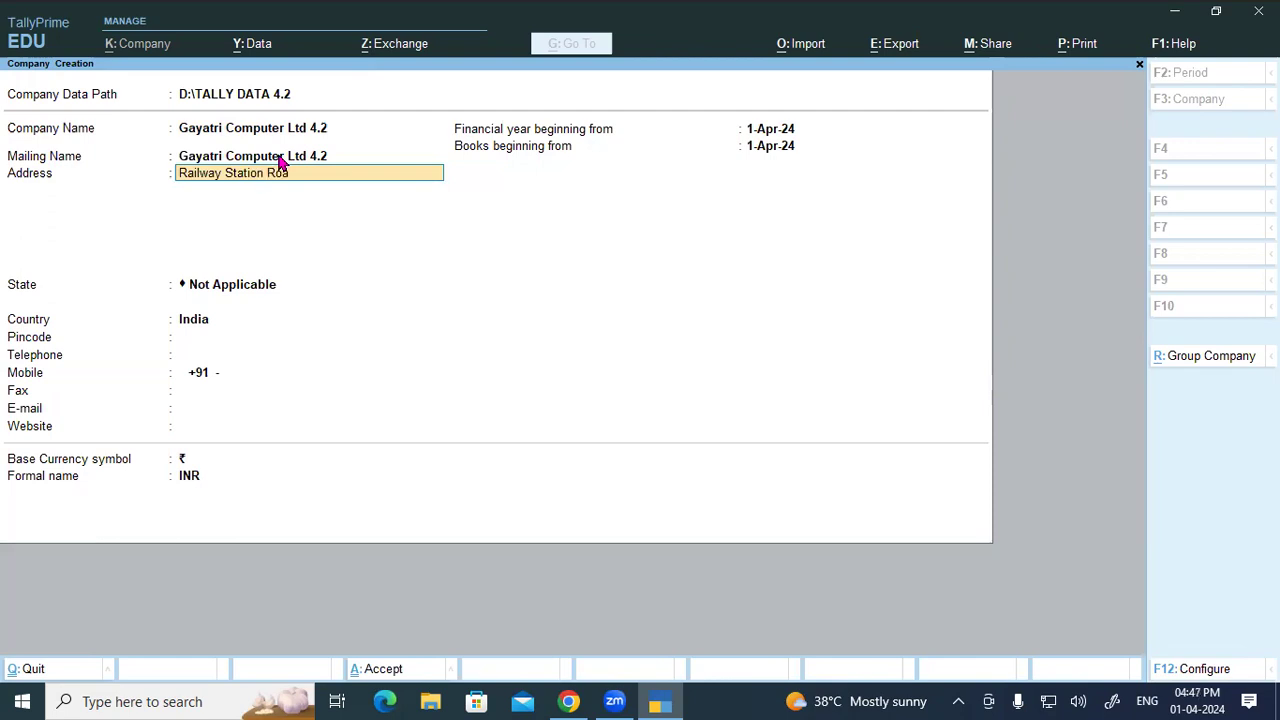
# Step: Type the company's street, town and district as three address lines, then open the List of States
pyautogui.press('Return')
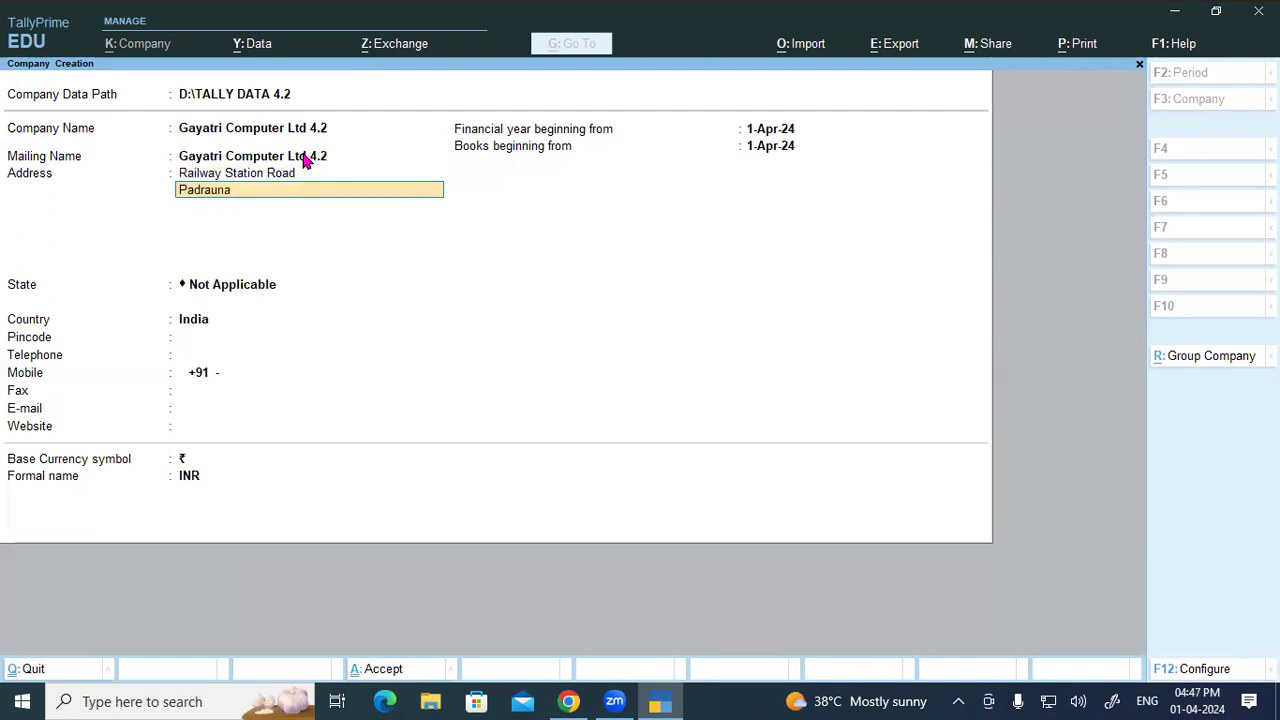
pyautogui.press('Return')
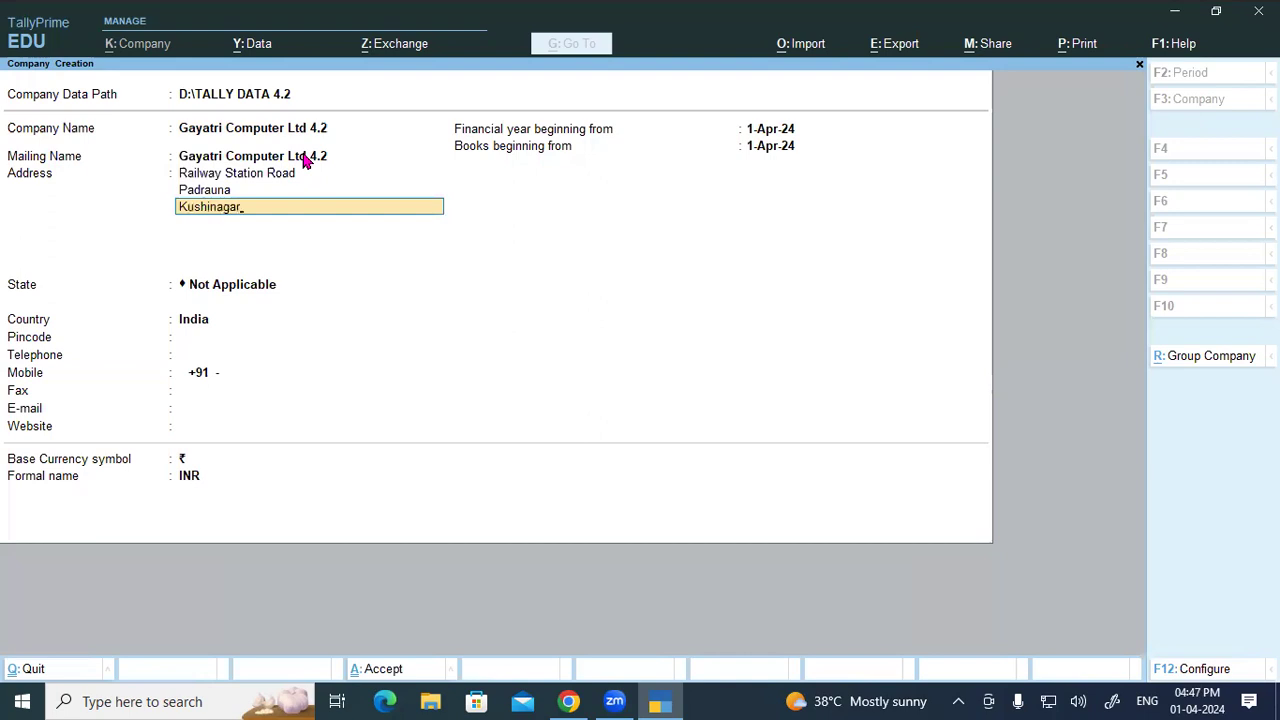
pyautogui.press('Return')
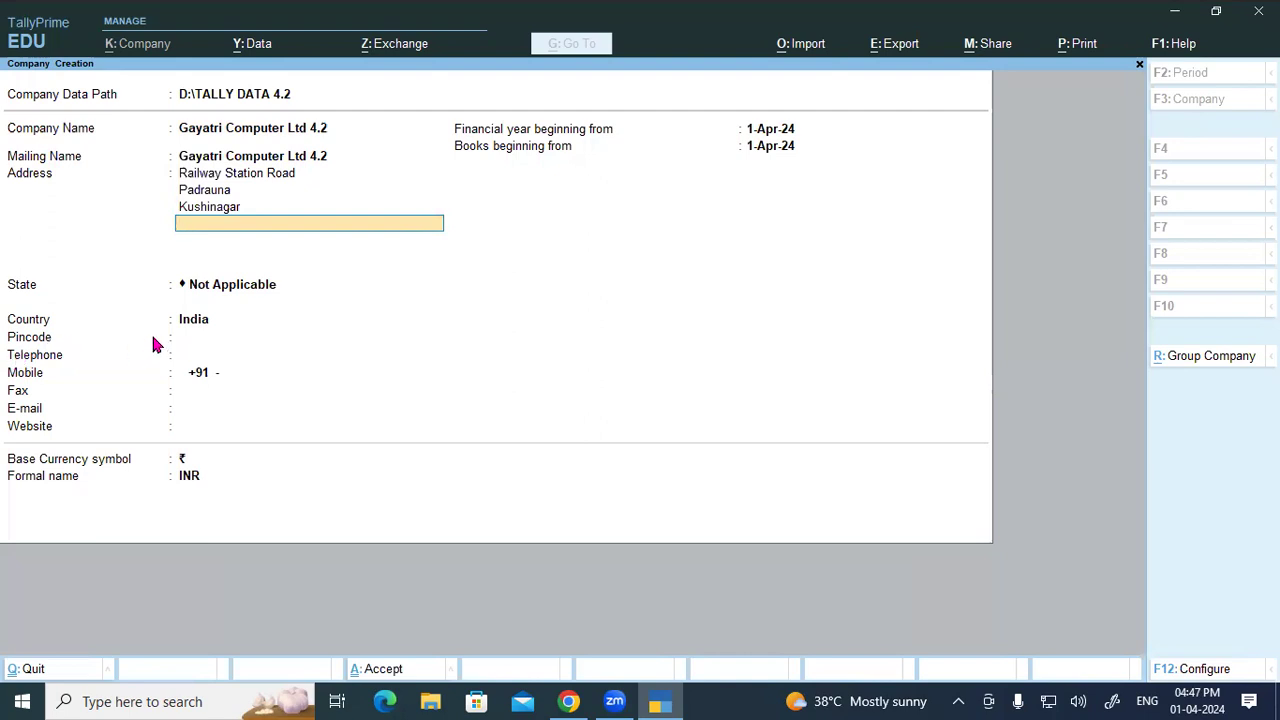
pyautogui.press('Return')
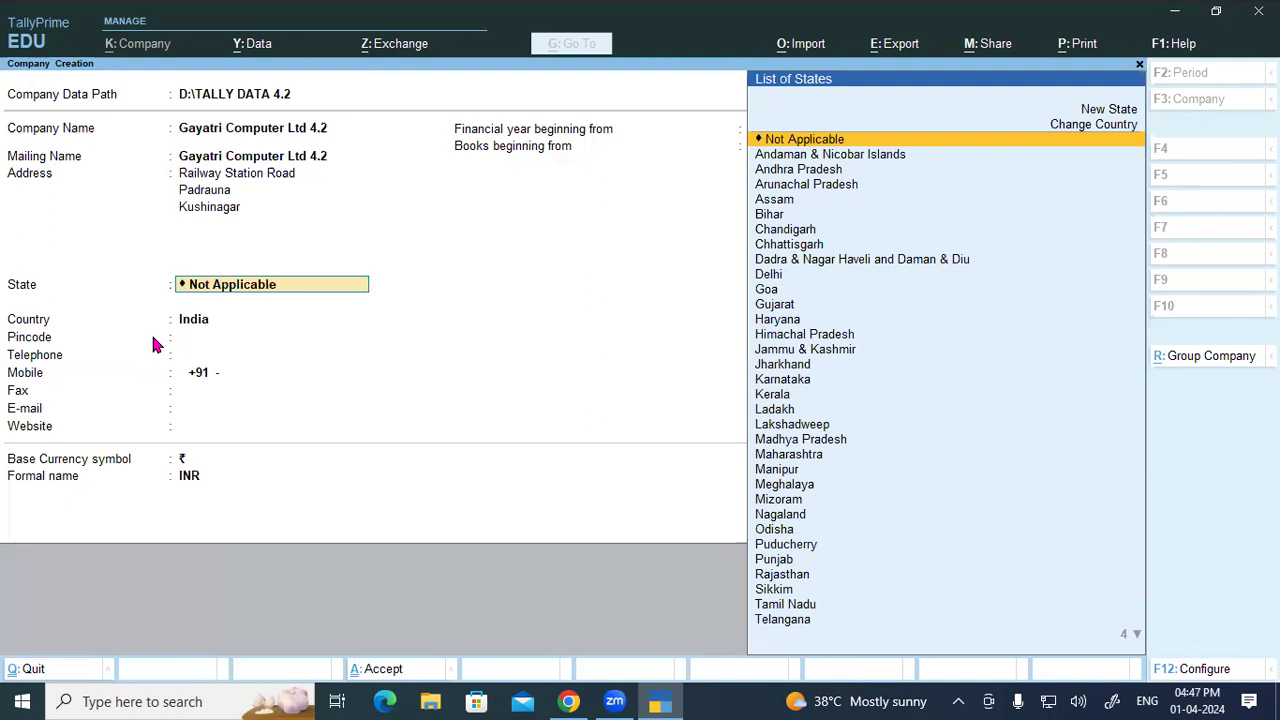
# Step: Set the company's state to Uttar Pradesh from the matching states list
pyautogui.write('Ut')
pyautogui.press('Down')
pyautogui.press('Down')
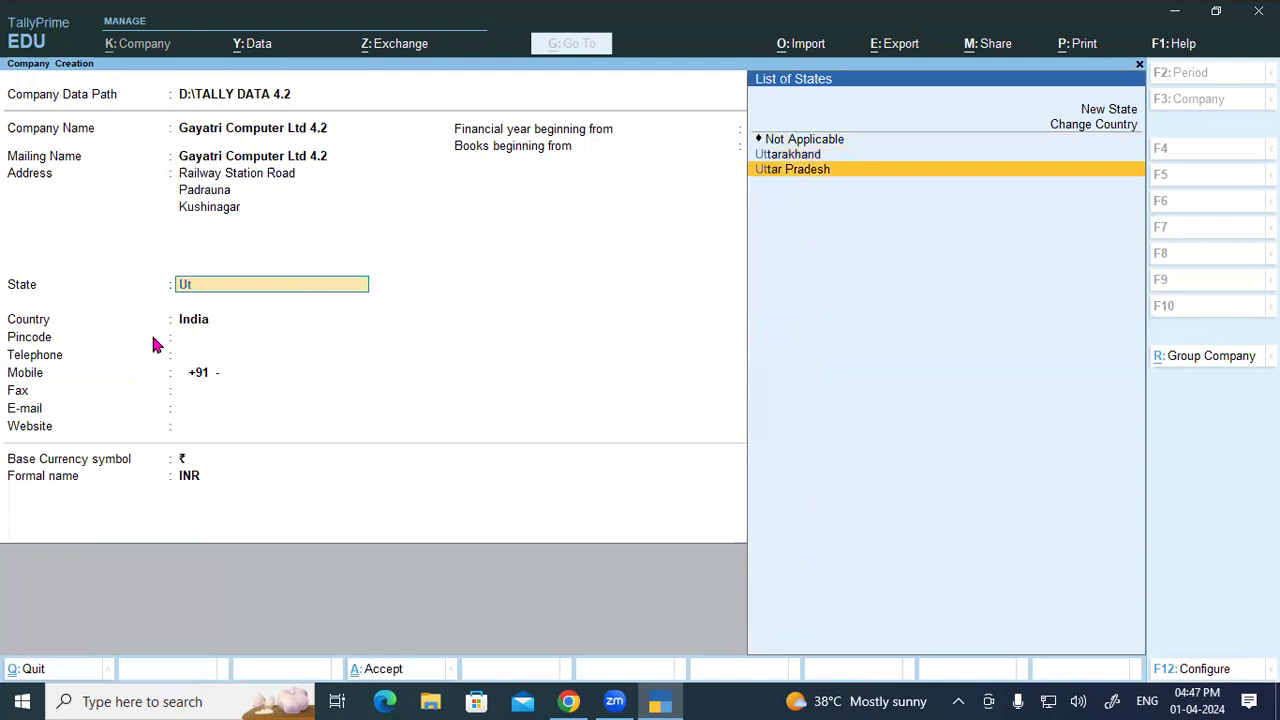
pyautogui.press('Return')
# Step: Enter the pincode and mobile number, leaving telephone blank, and start entering the fax number
pyautogui.write('274304')
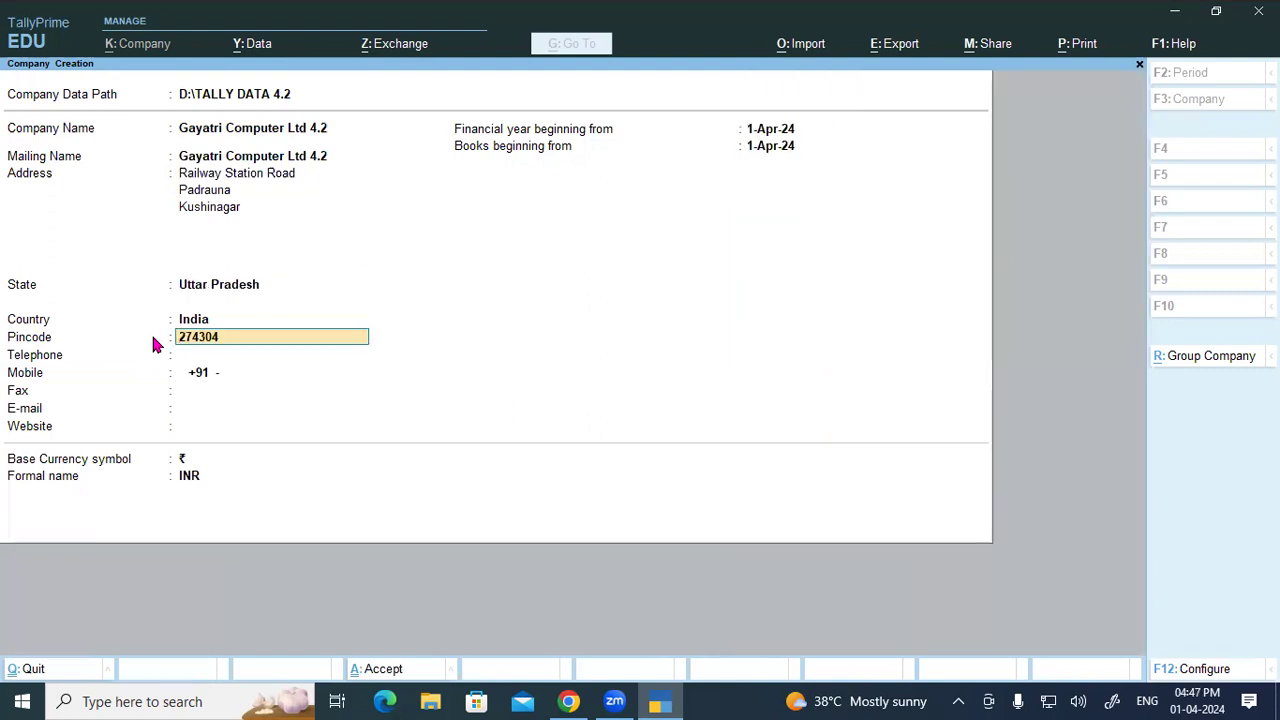
pyautogui.press('Return')
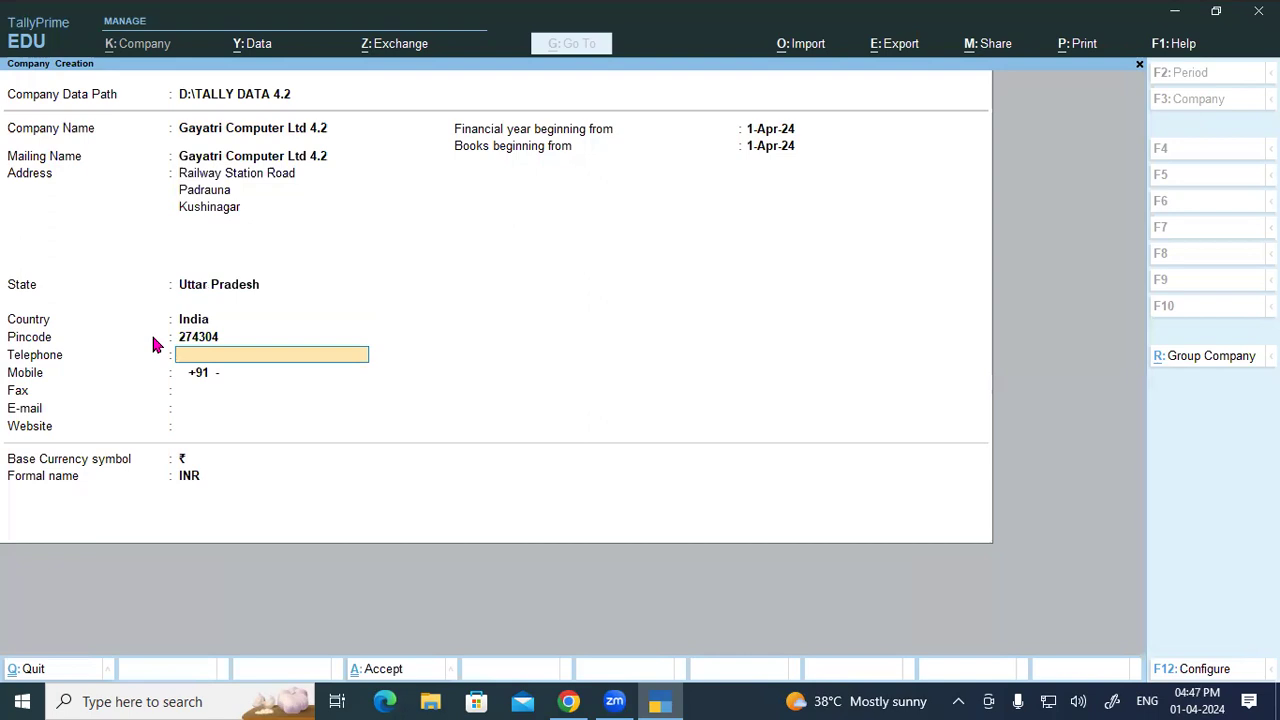
pyautogui.press('Return')
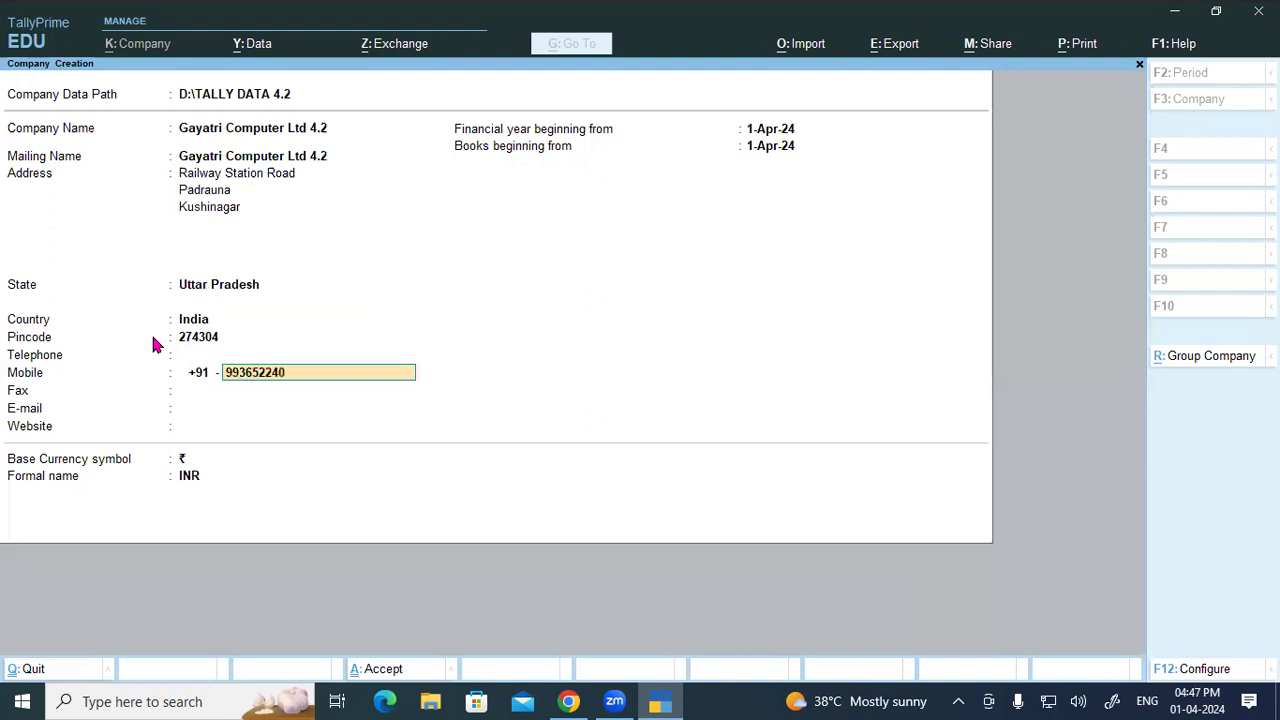
pyautogui.press('Return')
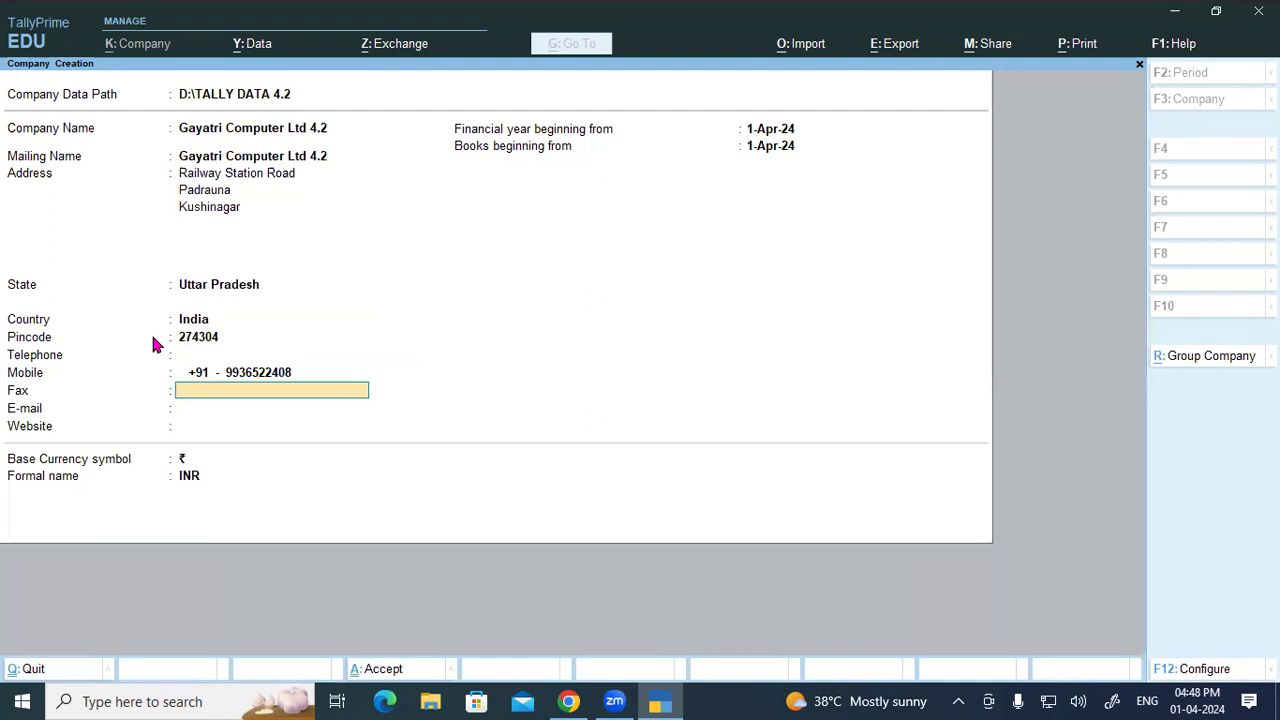
pyautogui.write('101')
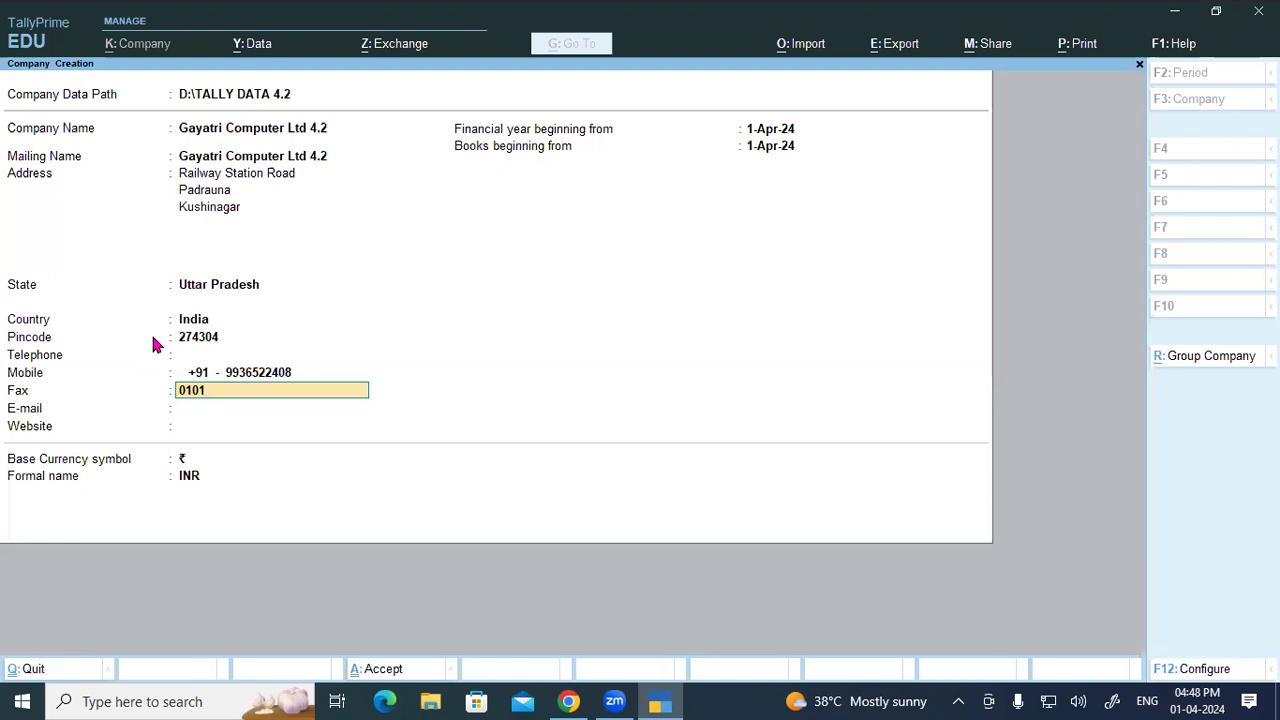
# Step: Skip Fax and E-mail, enter giteducation.com as the website, and advance to the financial year date
pyautogui.press('Return')
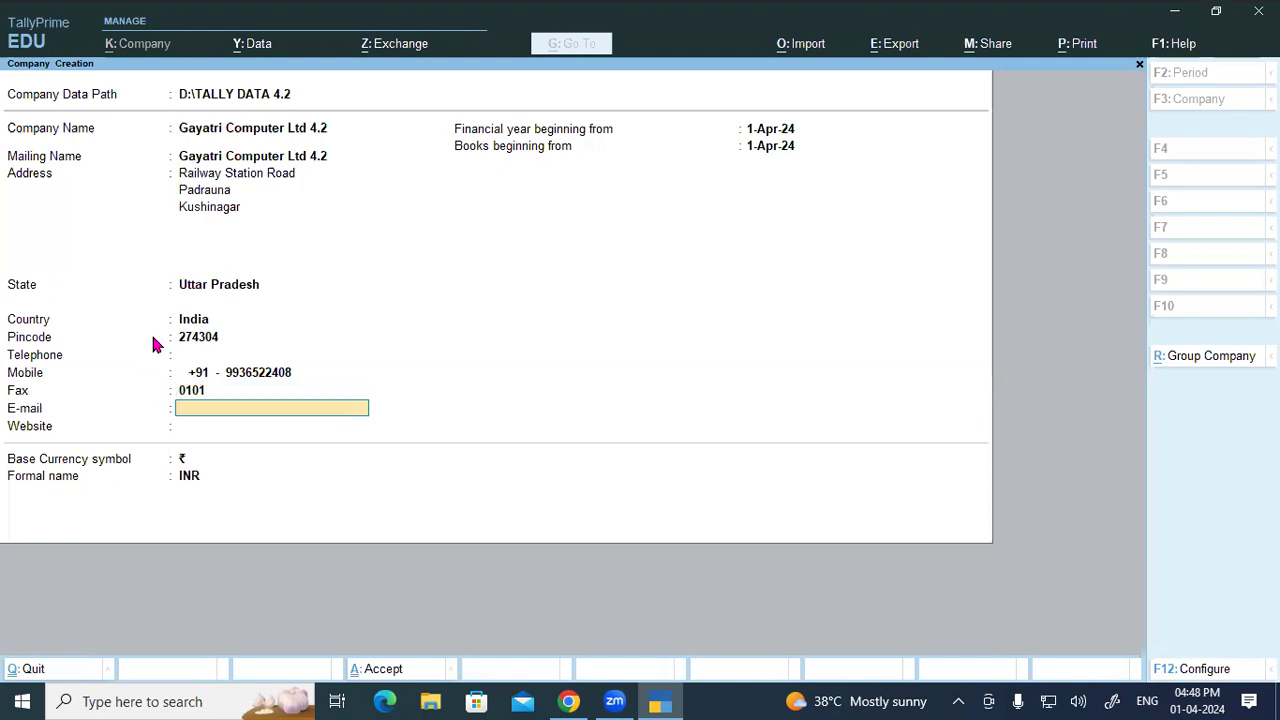
pyautogui.press('Return')
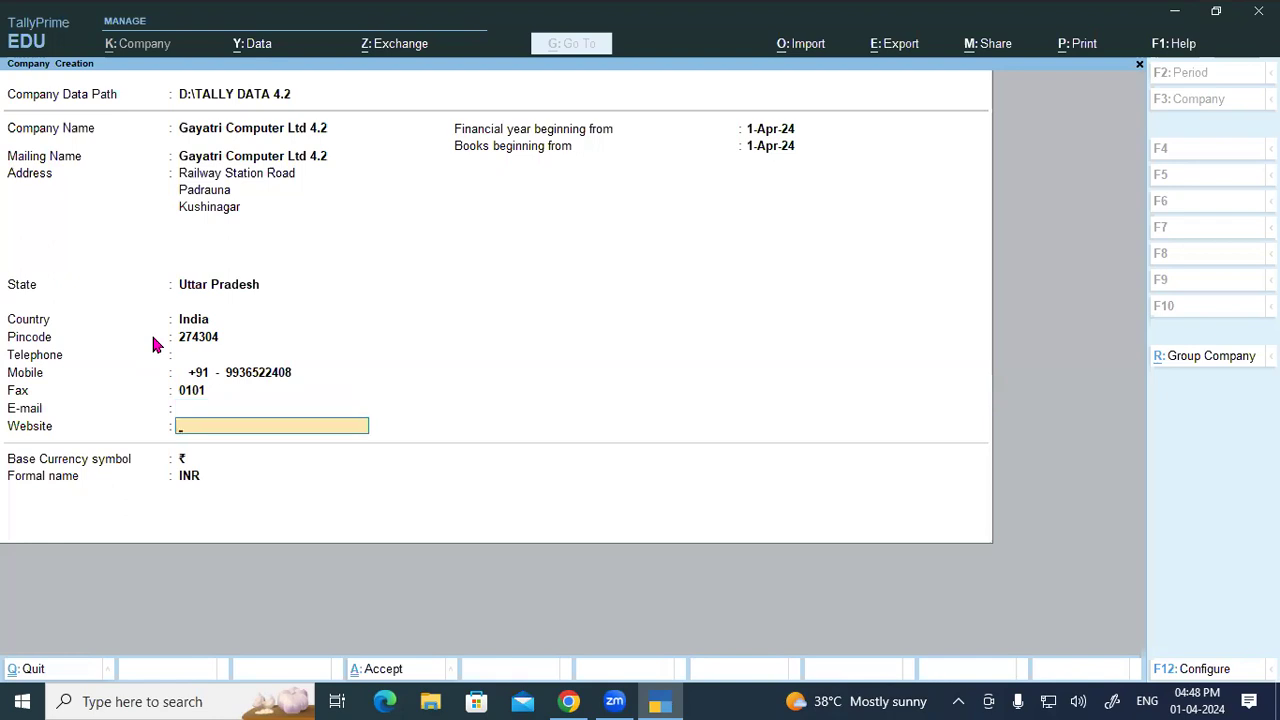
pyautogui.write('giteducation.com')
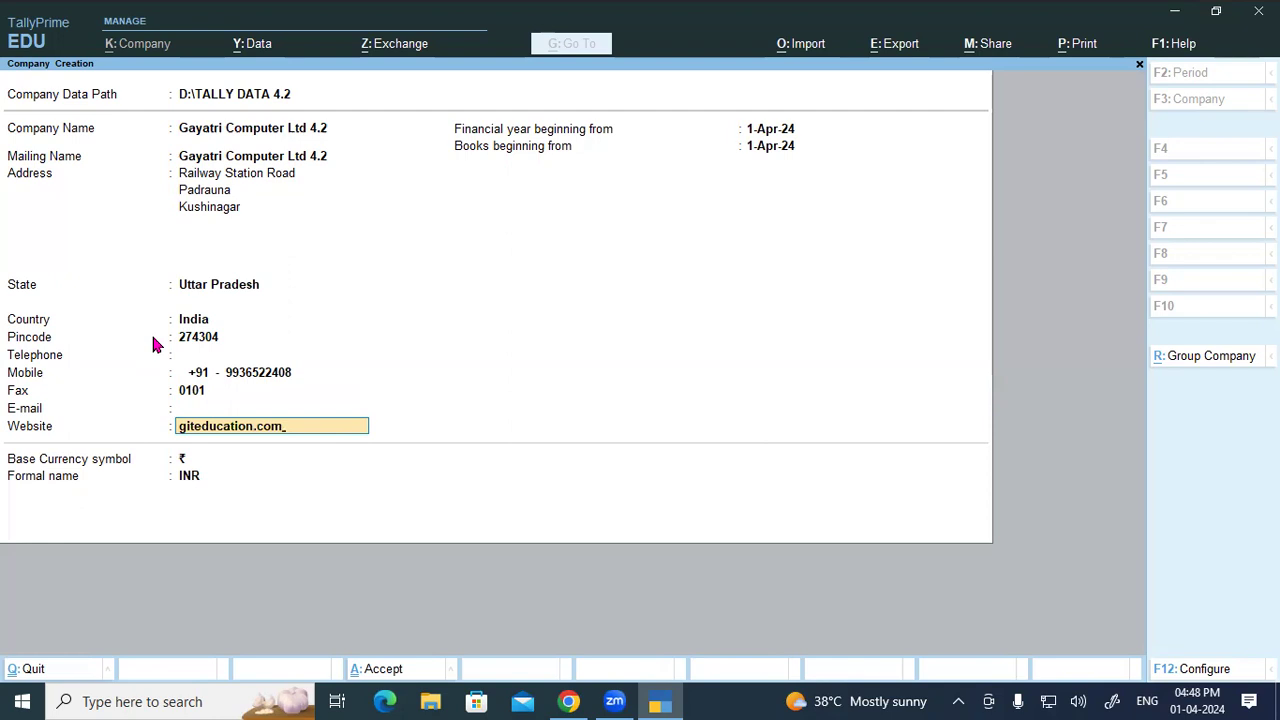
pyautogui.press('Return')
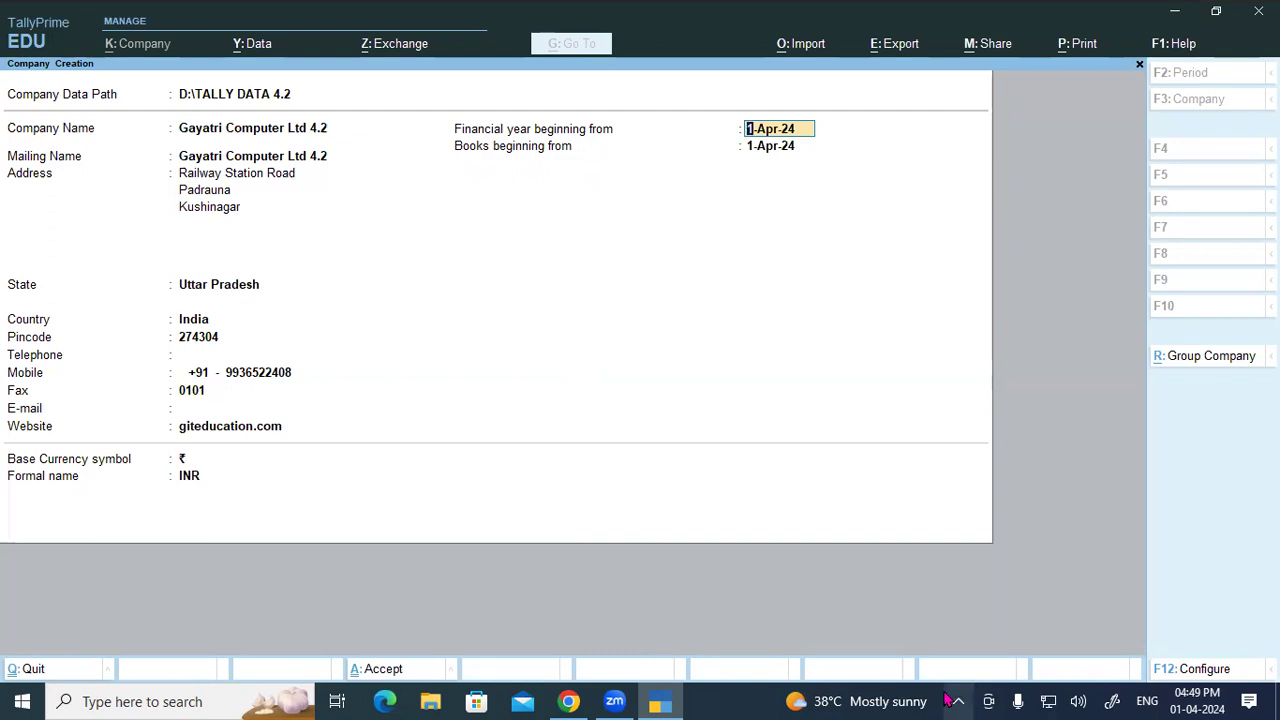
pyautogui.moveTo(567, 254)
pyautogui.mouseDown()
pyautogui.moveTo(579, 289)
pyautogui.moveTo(620, 232)
pyautogui.moveTo(632, 262)
pyautogui.mouseUp()
pyautogui.click(655, 236)
pyautogui.moveTo(662, 190); pyautogui.dragTo(692, 212)
pyautogui.moveTo(700, 168)
pyautogui.mouseDown()
pyautogui.moveTo(712, 186)
pyautogui.moveTo(700, 208)
pyautogui.mouseUp()
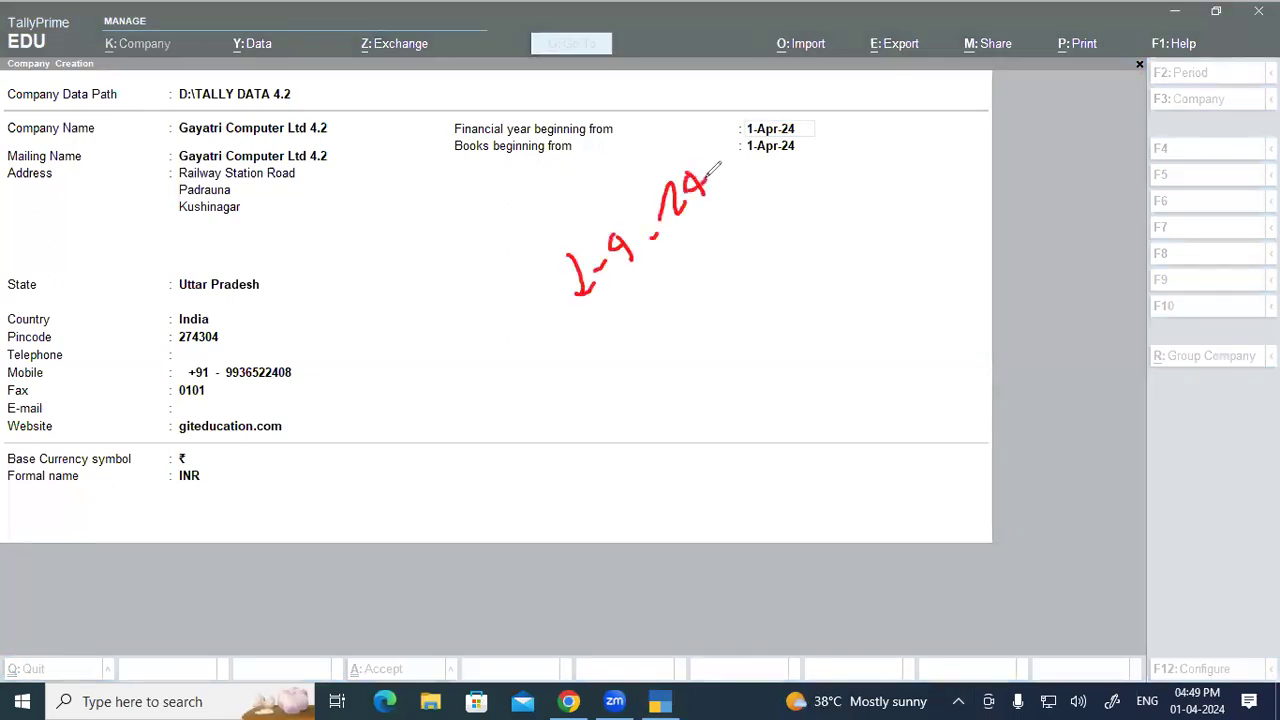
pyautogui.moveTo(627, 318)
pyautogui.mouseDown()
pyautogui.moveTo(648, 332)
pyautogui.moveTo(628, 350)
pyautogui.mouseUp()
pyautogui.moveTo(683, 314)
pyautogui.mouseDown()
pyautogui.moveTo(689, 346)
pyautogui.moveTo(748, 276)
pyautogui.mouseUp()
pyautogui.moveTo(754, 266)
pyautogui.mouseDown()
pyautogui.moveTo(790, 228)
pyautogui.moveTo(778, 252)
pyautogui.mouseUp()
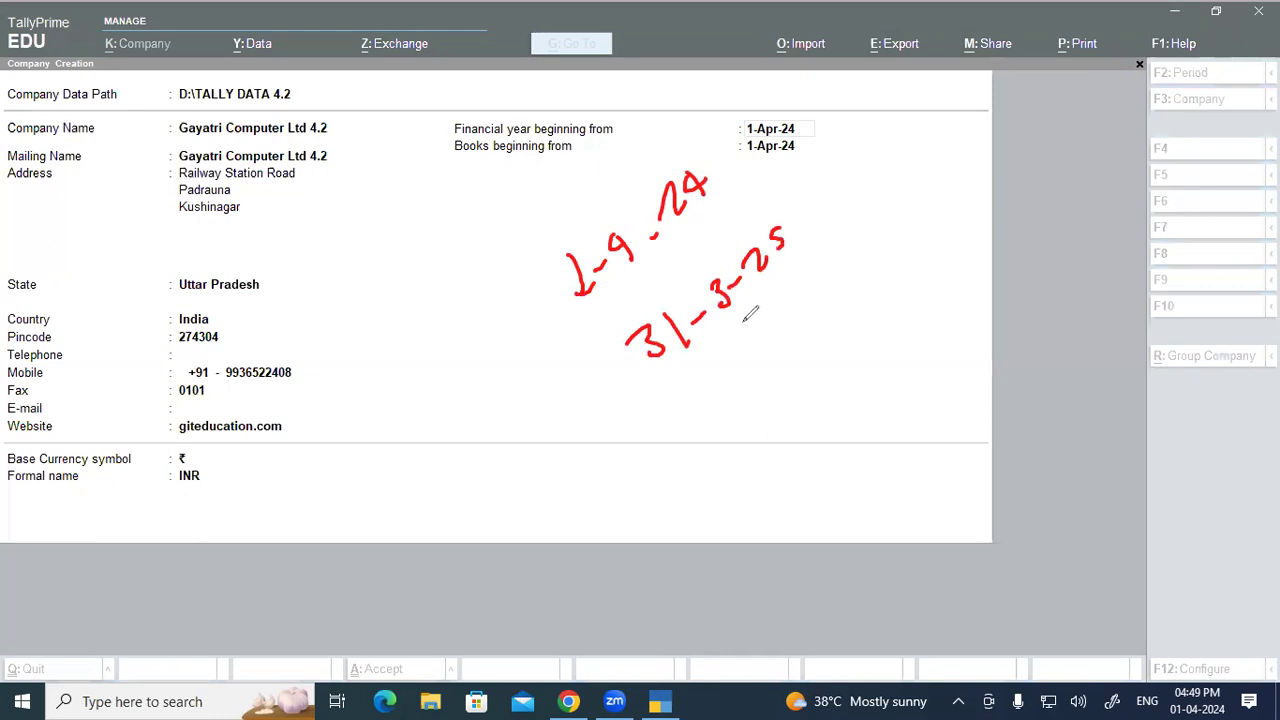
pyautogui.moveTo(708, 362); pyautogui.dragTo(830, 250)
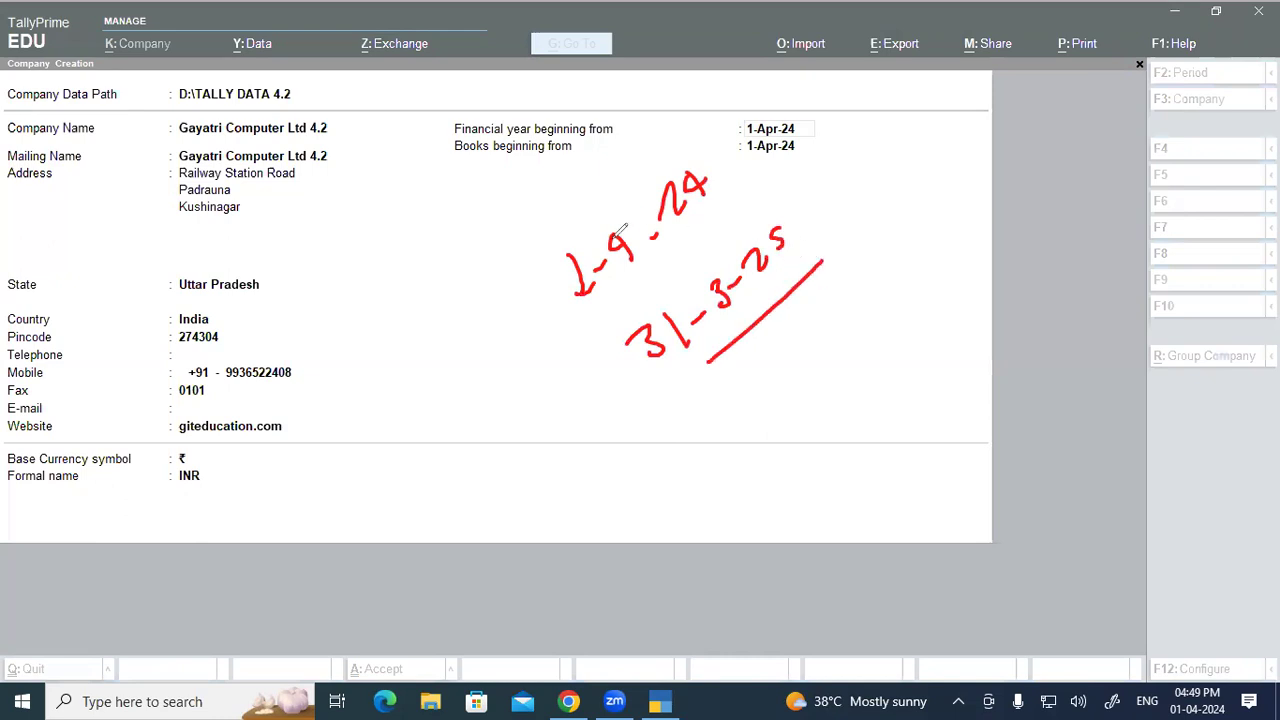
pyautogui.moveTo(255, 300); pyautogui.dragTo(267, 342)
pyautogui.click(271, 313)
pyautogui.moveTo(311, 283)
pyautogui.mouseDown()
pyautogui.moveTo(316, 328)
pyautogui.moveTo(333, 291)
pyautogui.moveTo(424, 286)
pyautogui.mouseUp()
pyautogui.moveTo(418, 242); pyautogui.dragTo(444, 265)
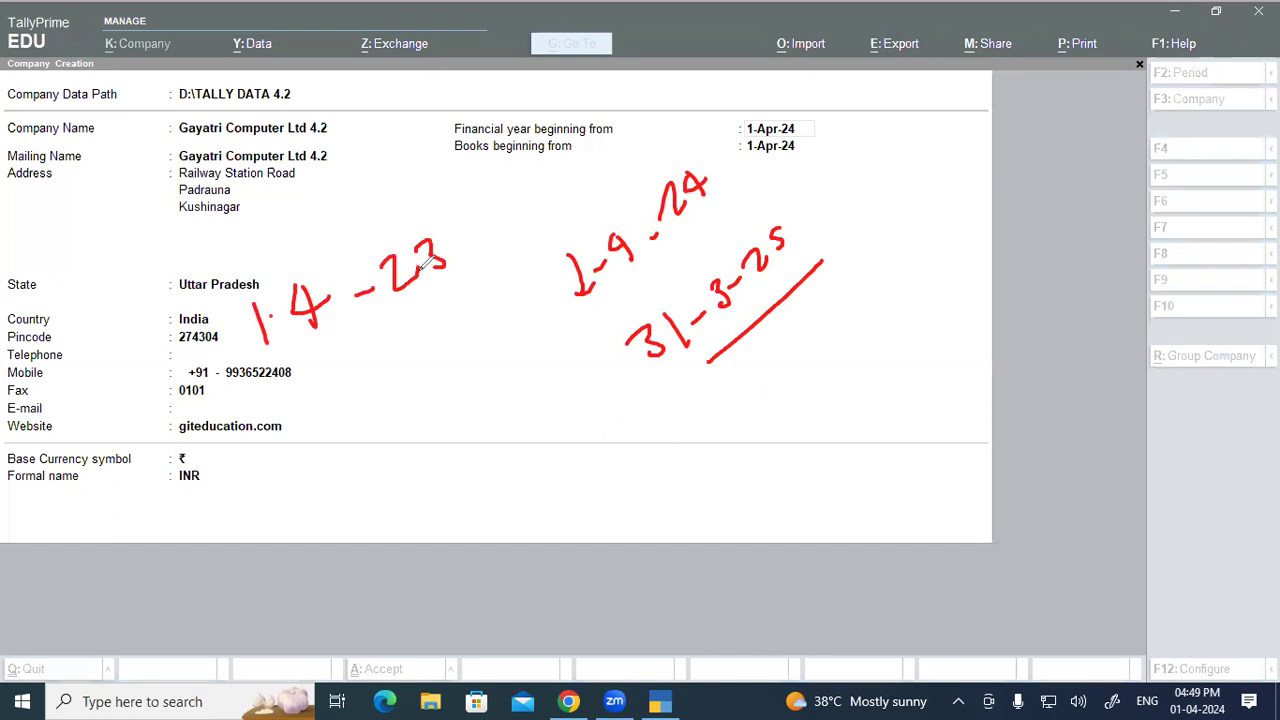
pyautogui.moveTo(305, 410)
pyautogui.mouseDown()
pyautogui.moveTo(320, 450)
pyautogui.moveTo(340, 426)
pyautogui.mouseUp()
pyautogui.moveTo(265, 437)
pyautogui.mouseDown()
pyautogui.moveTo(288, 431)
pyautogui.moveTo(290, 461)
pyautogui.mouseUp()
pyautogui.moveTo(345, 403)
pyautogui.mouseDown()
pyautogui.moveTo(371, 409)
pyautogui.moveTo(361, 426)
pyautogui.mouseUp()
pyautogui.moveTo(396, 398); pyautogui.dragTo(416, 389)
pyautogui.moveTo(469, 352); pyautogui.dragTo(500, 359)
pyautogui.moveTo(507, 314)
pyautogui.mouseDown()
pyautogui.moveTo(525, 334)
pyautogui.moveTo(515, 343)
pyautogui.mouseUp()
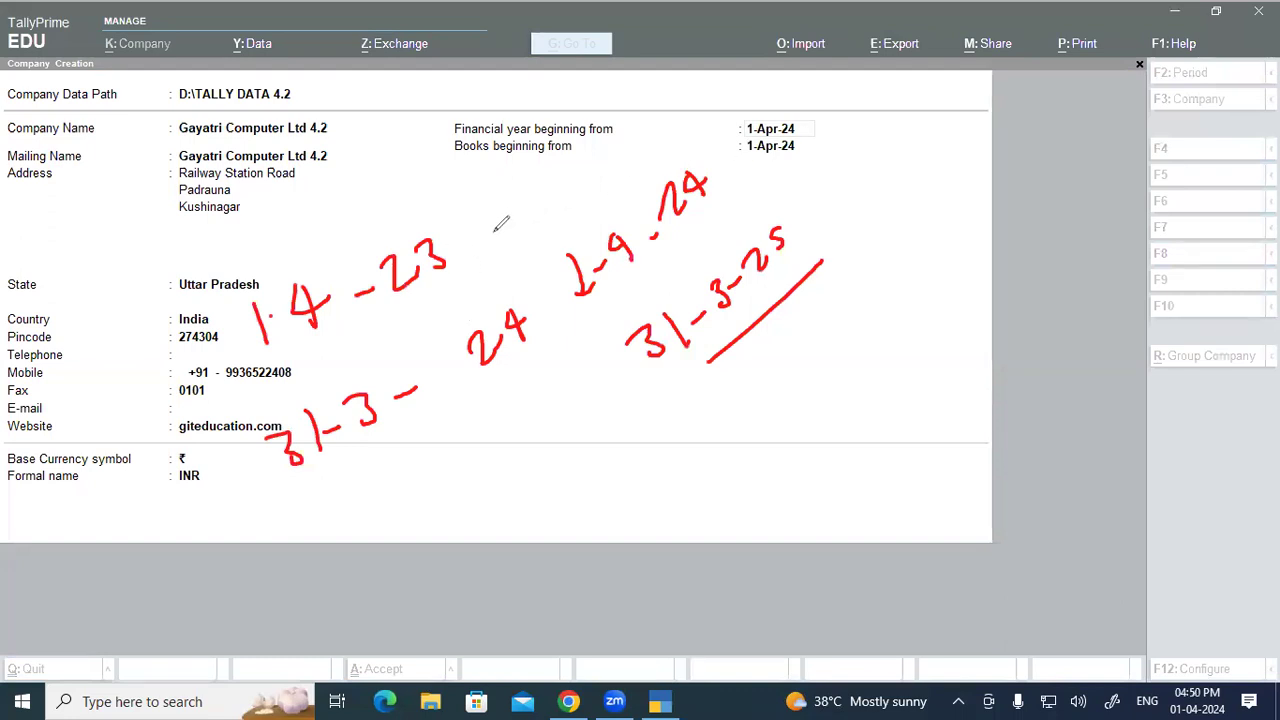
pyautogui.moveTo(268, 358); pyautogui.dragTo(453, 282)
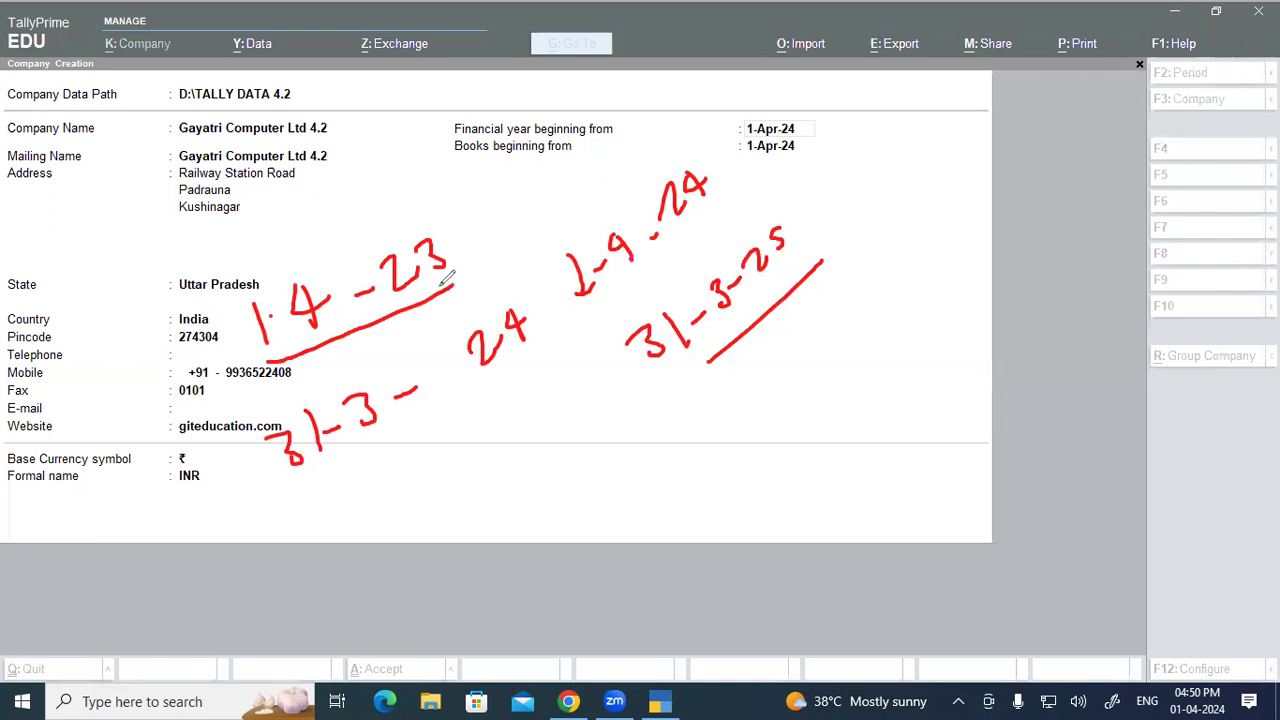
pyautogui.moveTo(461, 161); pyautogui.dragTo(537, 162)
pyautogui.press('Escape')
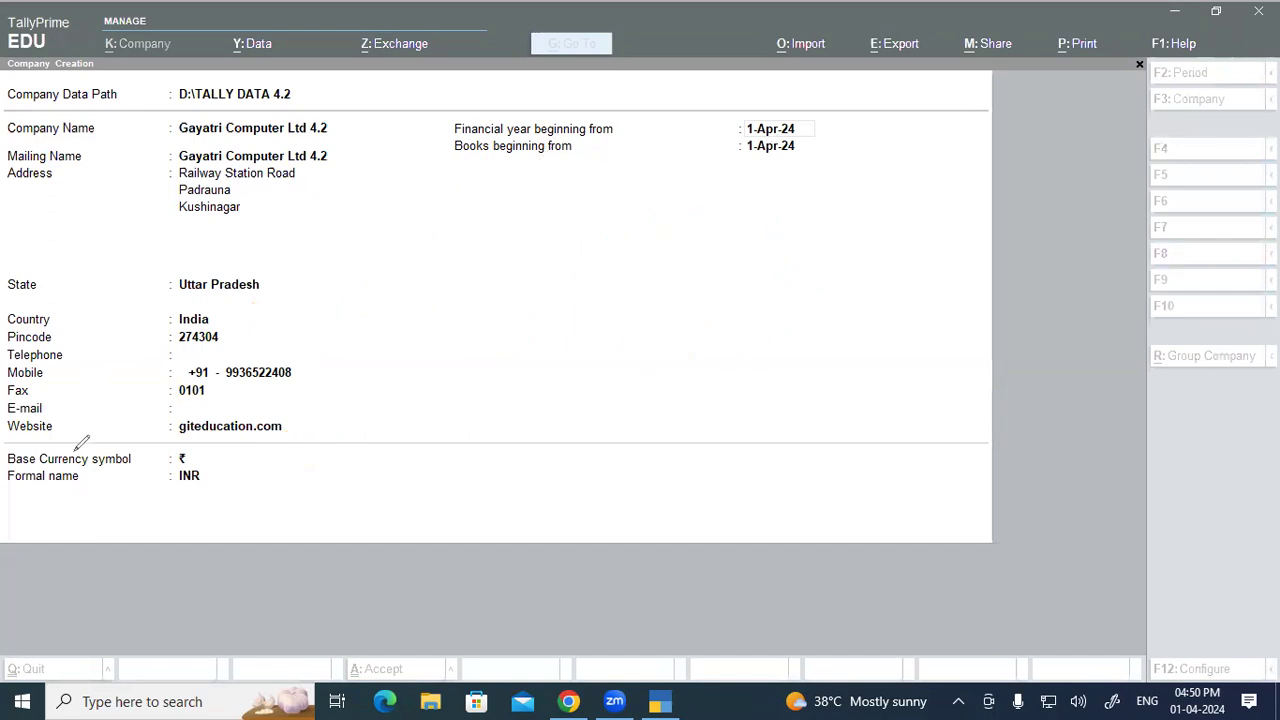
# Step: In the tutorial PDF, highlight the financial year text, handwrite 1-4-24, and underline Books Beginning from
pyautogui.click(567, 701)
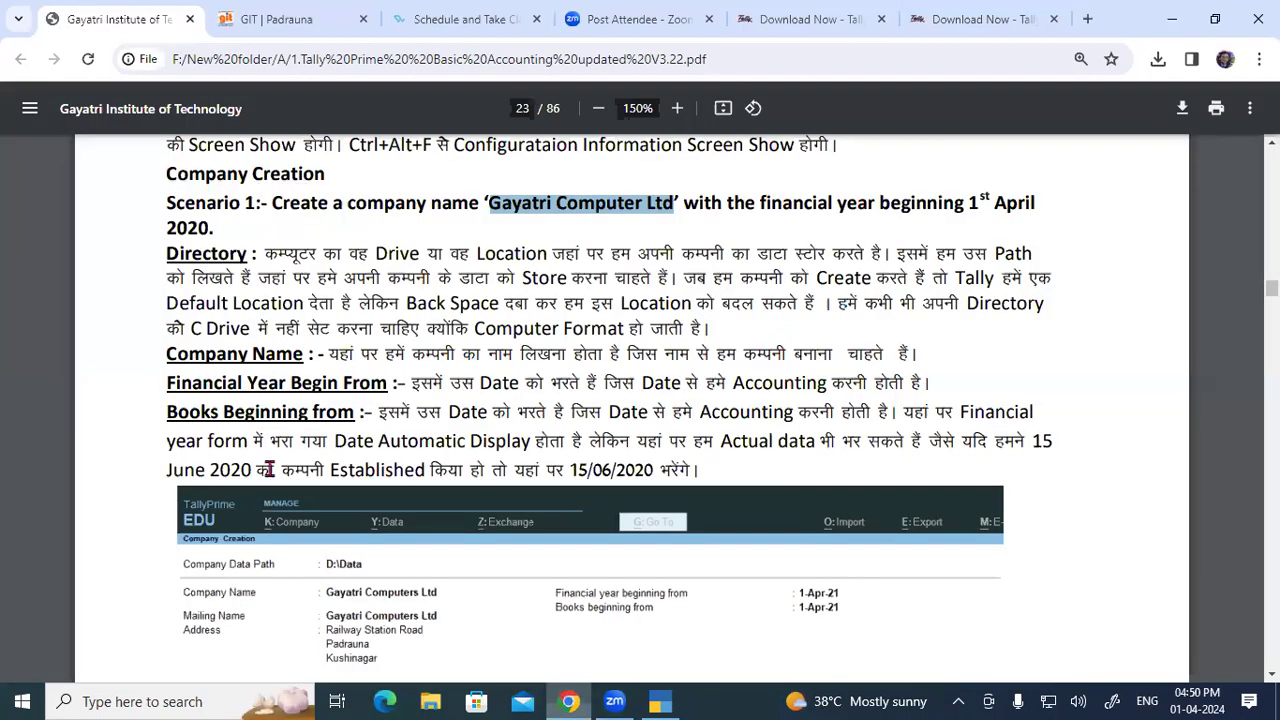
pyautogui.moveTo(203, 385); pyautogui.dragTo(862, 384)
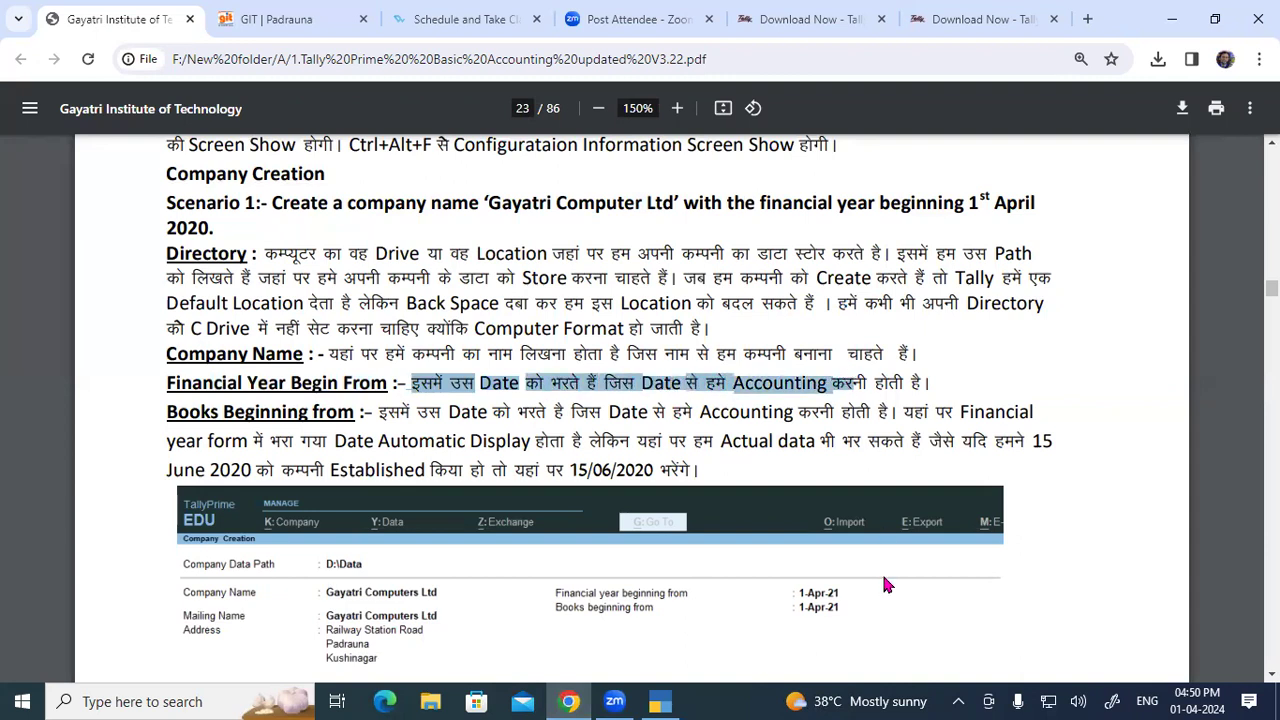
pyautogui.moveTo(546, 236)
pyautogui.mouseDown()
pyautogui.moveTo(567, 285)
pyautogui.moveTo(596, 256)
pyautogui.mouseUp()
pyautogui.moveTo(606, 221)
pyautogui.mouseDown()
pyautogui.moveTo(625, 262)
pyautogui.moveTo(632, 228)
pyautogui.mouseUp()
pyautogui.moveTo(638, 212); pyautogui.dragTo(700, 205)
pyautogui.moveTo(690, 200); pyautogui.dragTo(704, 195)
pyautogui.moveTo(736, 140)
pyautogui.mouseDown()
pyautogui.moveTo(756, 165)
pyautogui.moveTo(740, 180)
pyautogui.mouseUp()
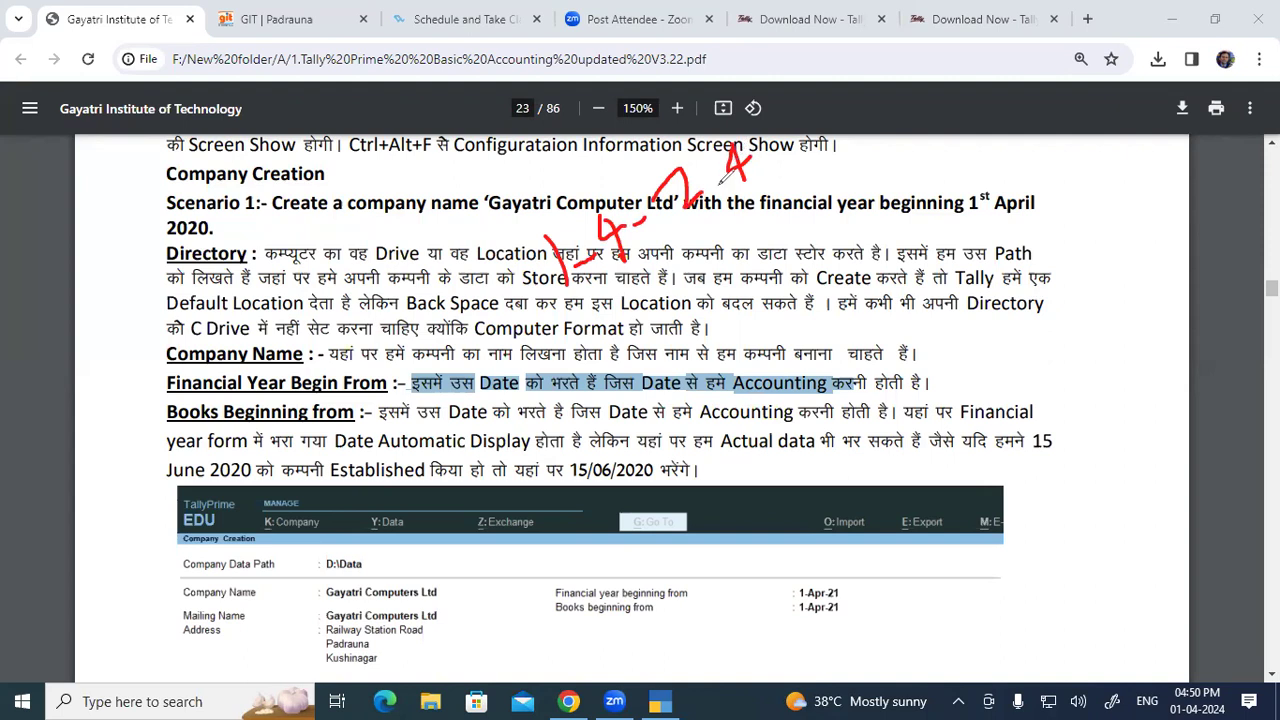
pyautogui.moveTo(628, 282); pyautogui.dragTo(758, 197)
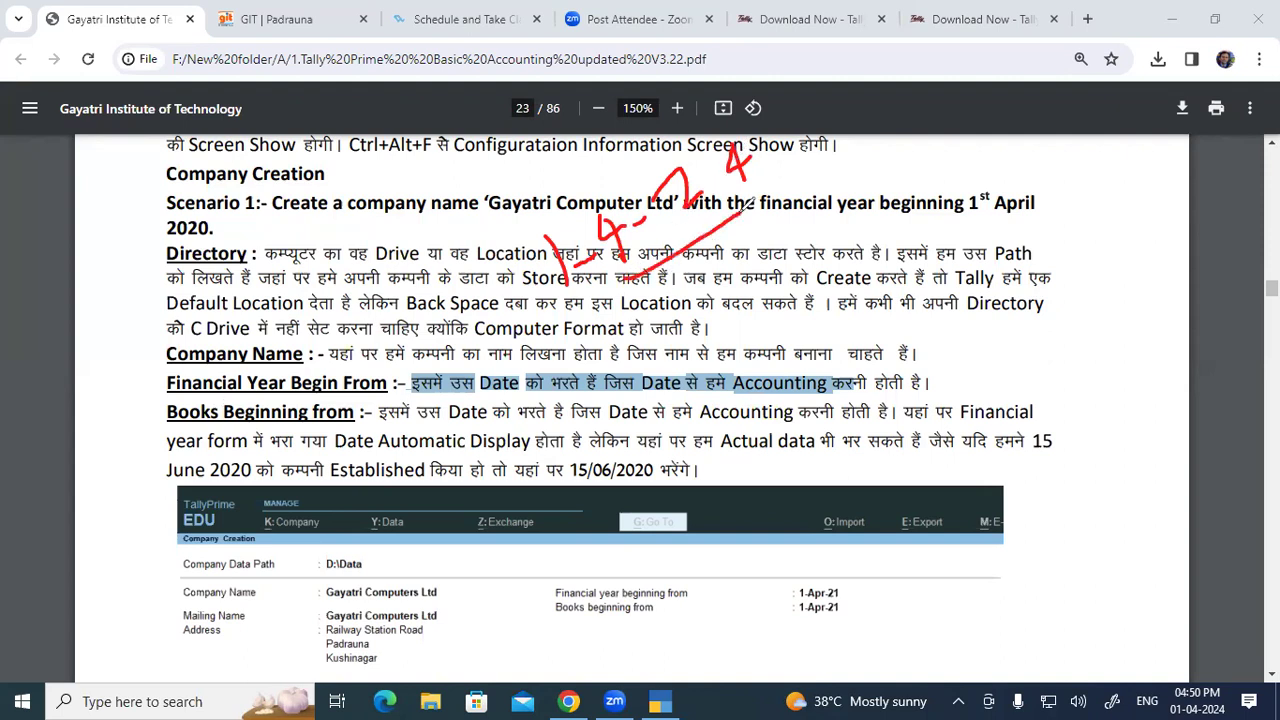
pyautogui.moveTo(206, 424)
pyautogui.mouseDown()
pyautogui.moveTo(312, 410)
pyautogui.moveTo(456, 424)
pyautogui.mouseUp()
pyautogui.moveTo(490, 426)
pyautogui.mouseDown()
pyautogui.moveTo(744, 425)
pyautogui.moveTo(862, 403)
pyautogui.moveTo(898, 424)
pyautogui.mouseUp()
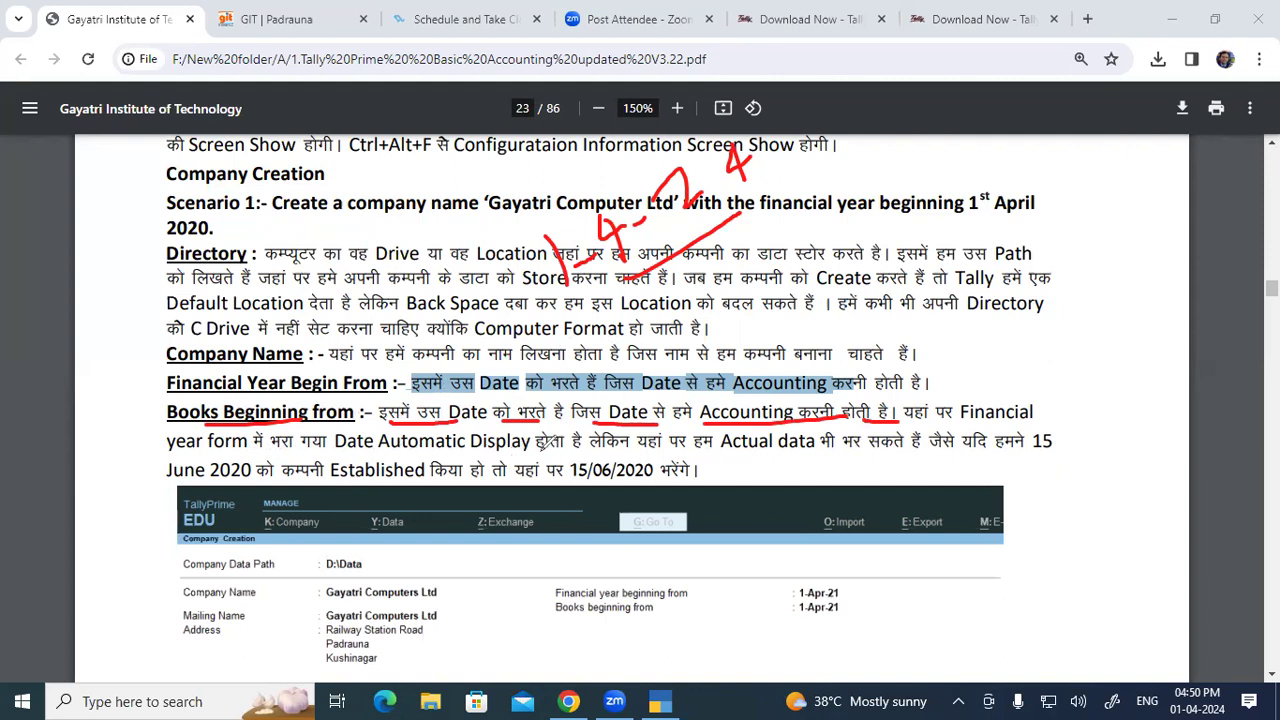
# Step: Highlight the guide's sentence on entering actual dates and its June 2020 / 15/06/2020 example
pyautogui.click(658, 700)
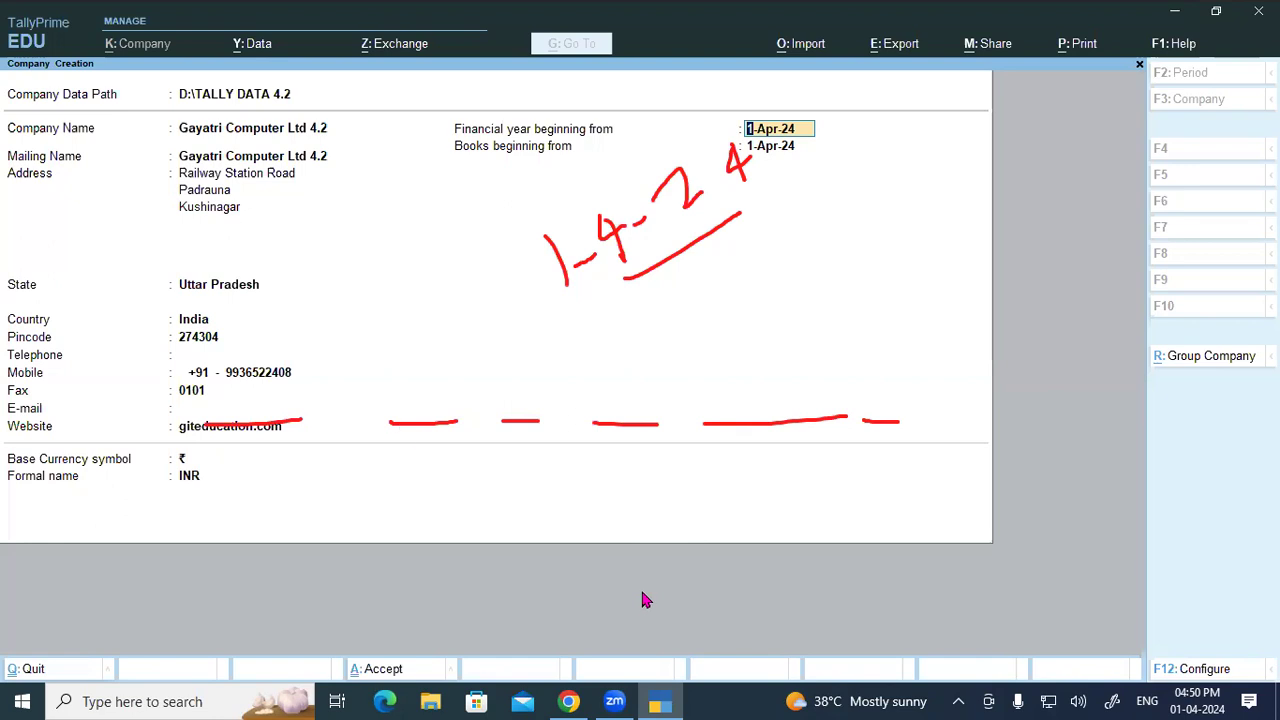
pyautogui.hotkey('alt', 'Tab')
pyautogui.moveTo(603, 442); pyautogui.dragTo(912, 441)
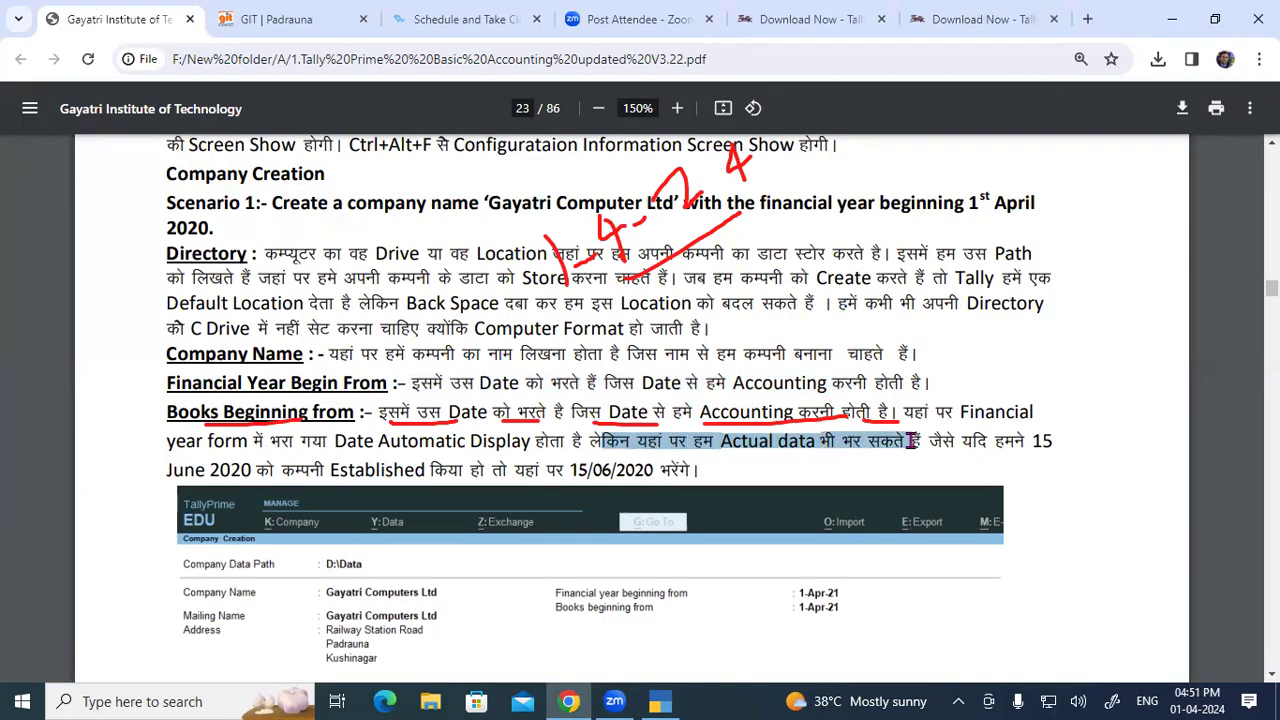
pyautogui.doubleClick(809, 446)
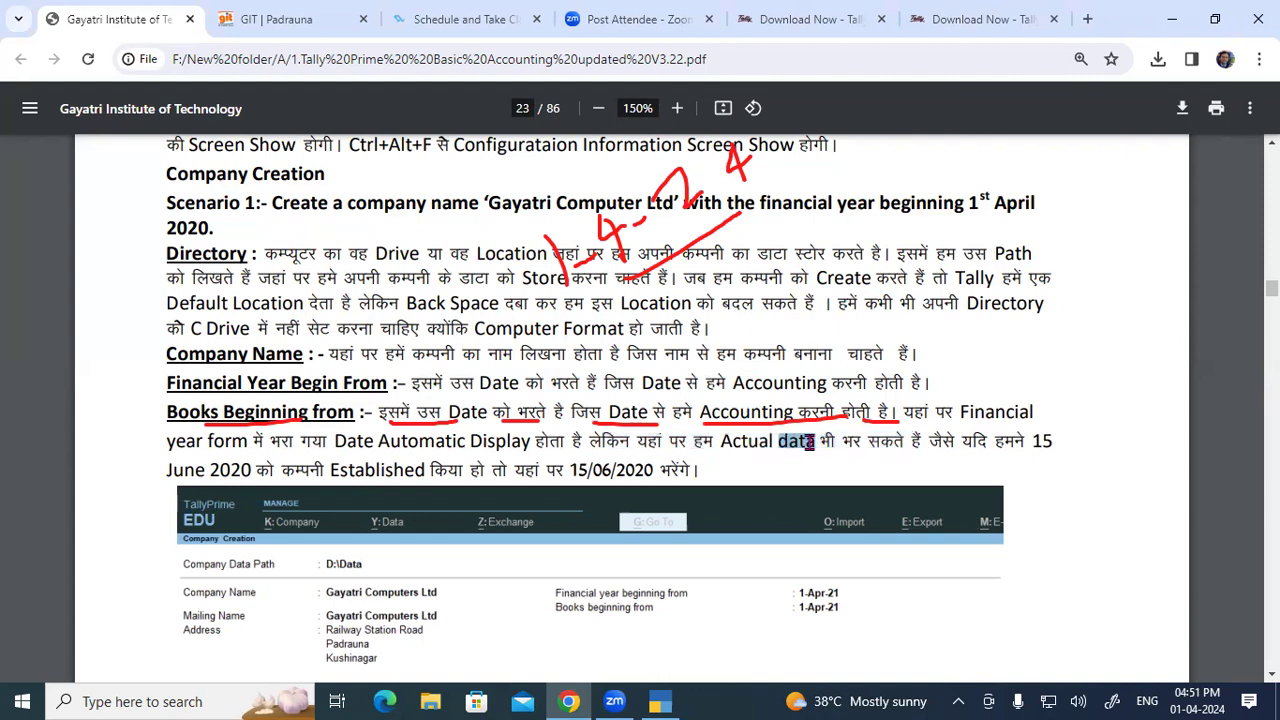
pyautogui.moveTo(929, 443); pyautogui.dragTo(1018, 441)
pyautogui.moveTo(166, 468); pyautogui.dragTo(324, 468)
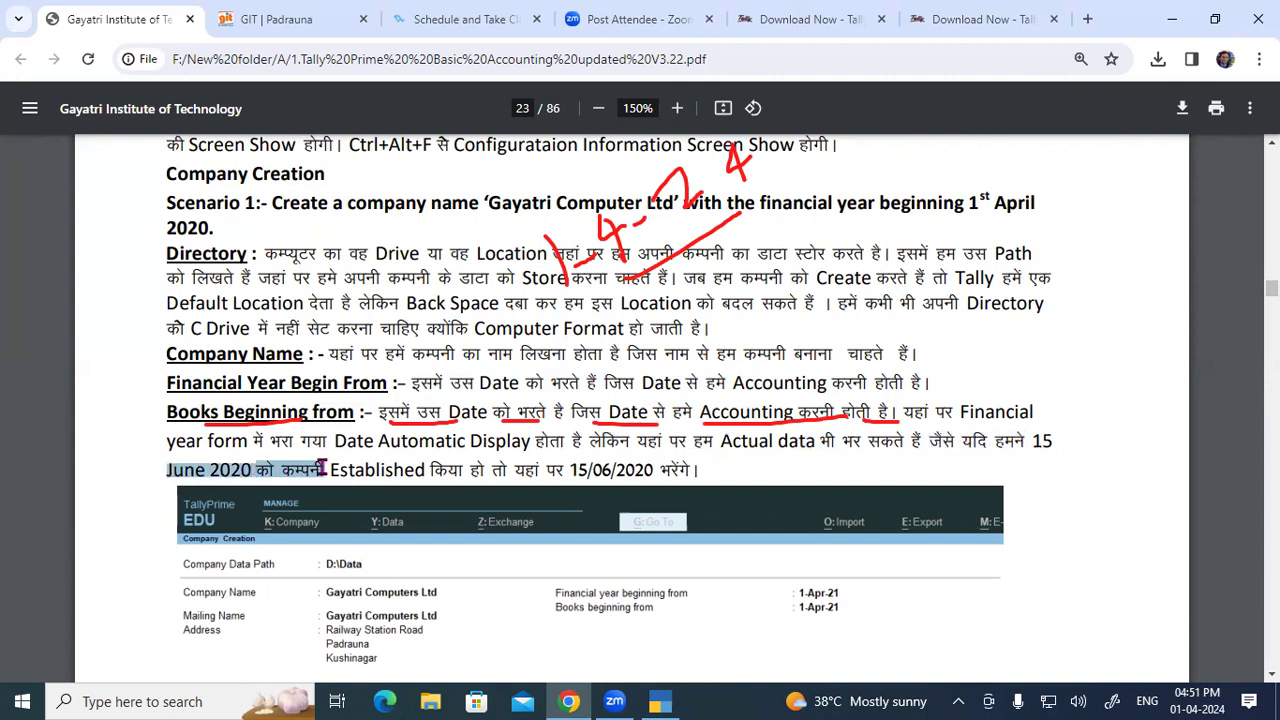
pyautogui.moveTo(492, 470); pyautogui.dragTo(651, 470)
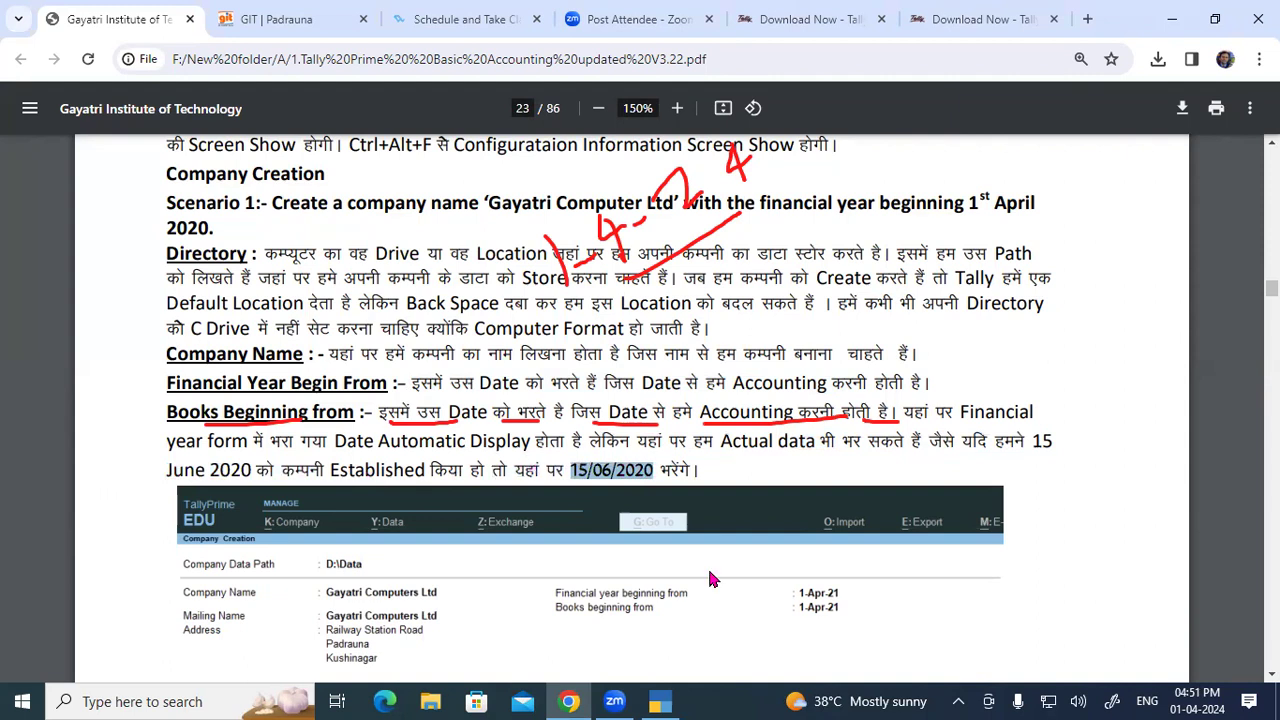
# Step: Handwrite and circle 15 as an example day, then clear the annotations and return to TallyPrime
pyautogui.click(713, 655)
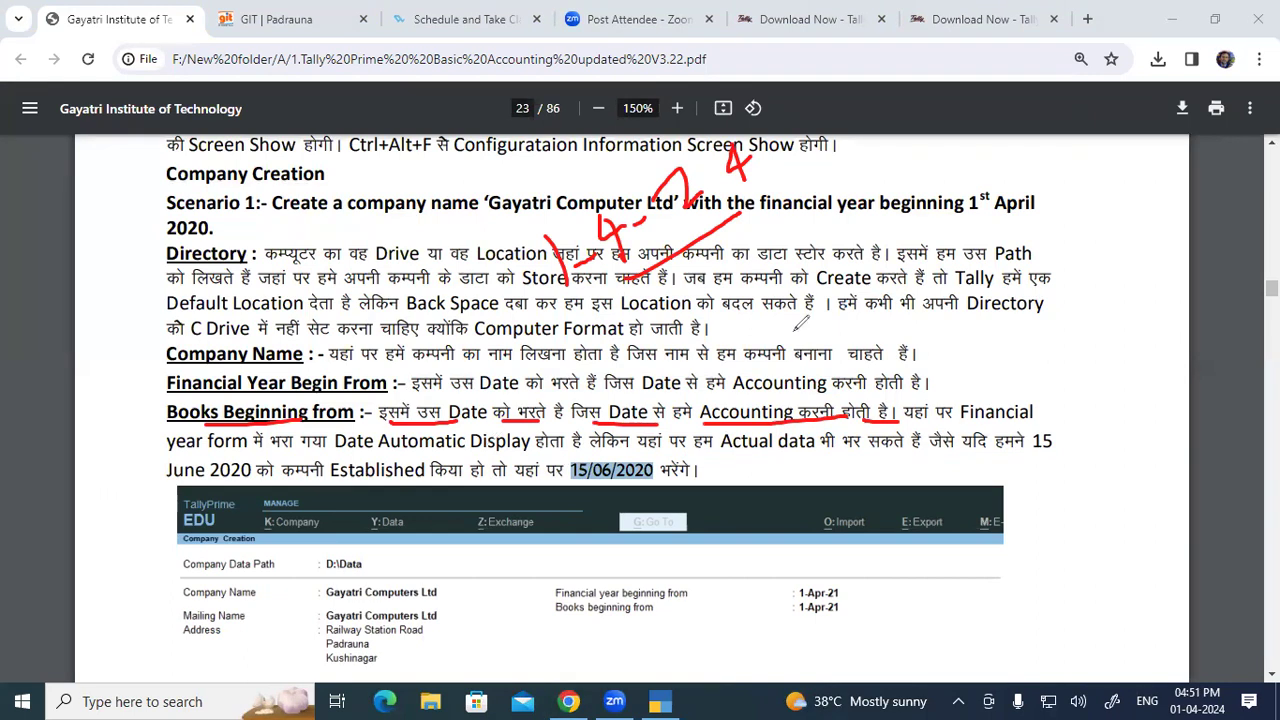
pyautogui.moveTo(866, 258)
pyautogui.mouseDown()
pyautogui.moveTo(864, 286)
pyautogui.moveTo(912, 259)
pyautogui.mouseUp()
pyautogui.moveTo(943, 237)
pyautogui.mouseDown()
pyautogui.moveTo(878, 216)
pyautogui.moveTo(920, 312)
pyautogui.moveTo(935, 210)
pyautogui.moveTo(908, 212)
pyautogui.mouseUp()
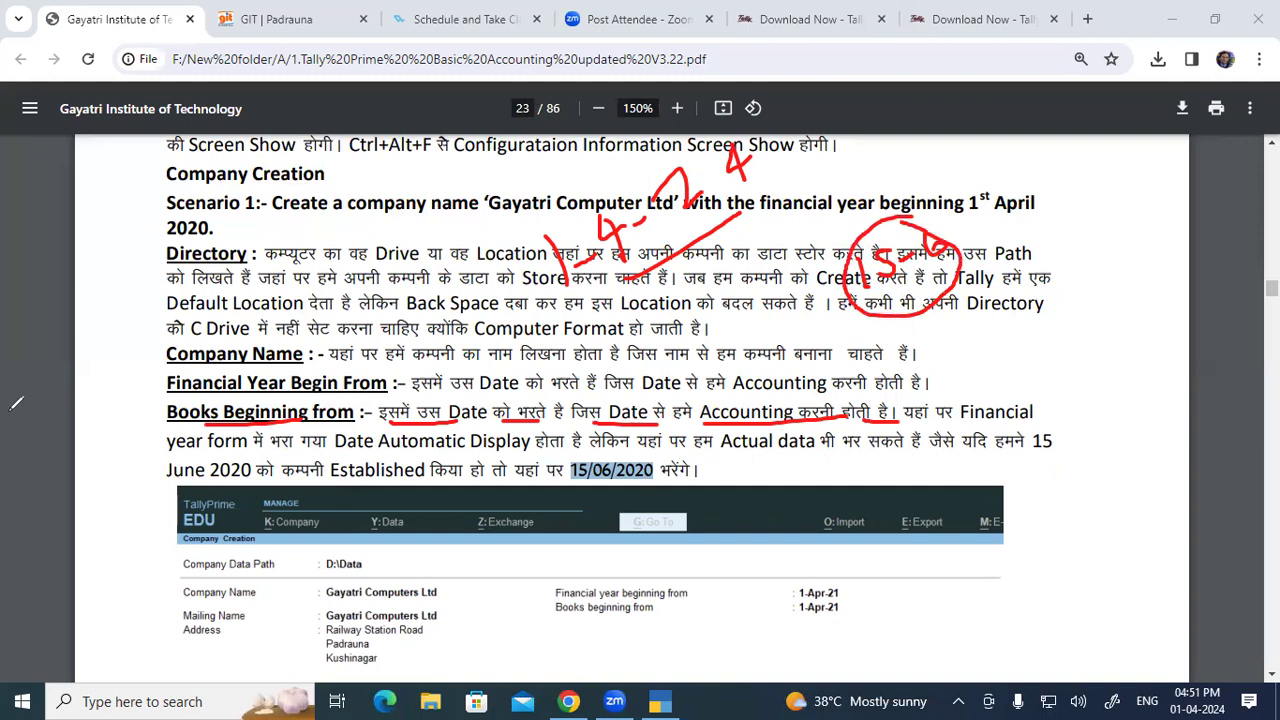
pyautogui.press('Escape')
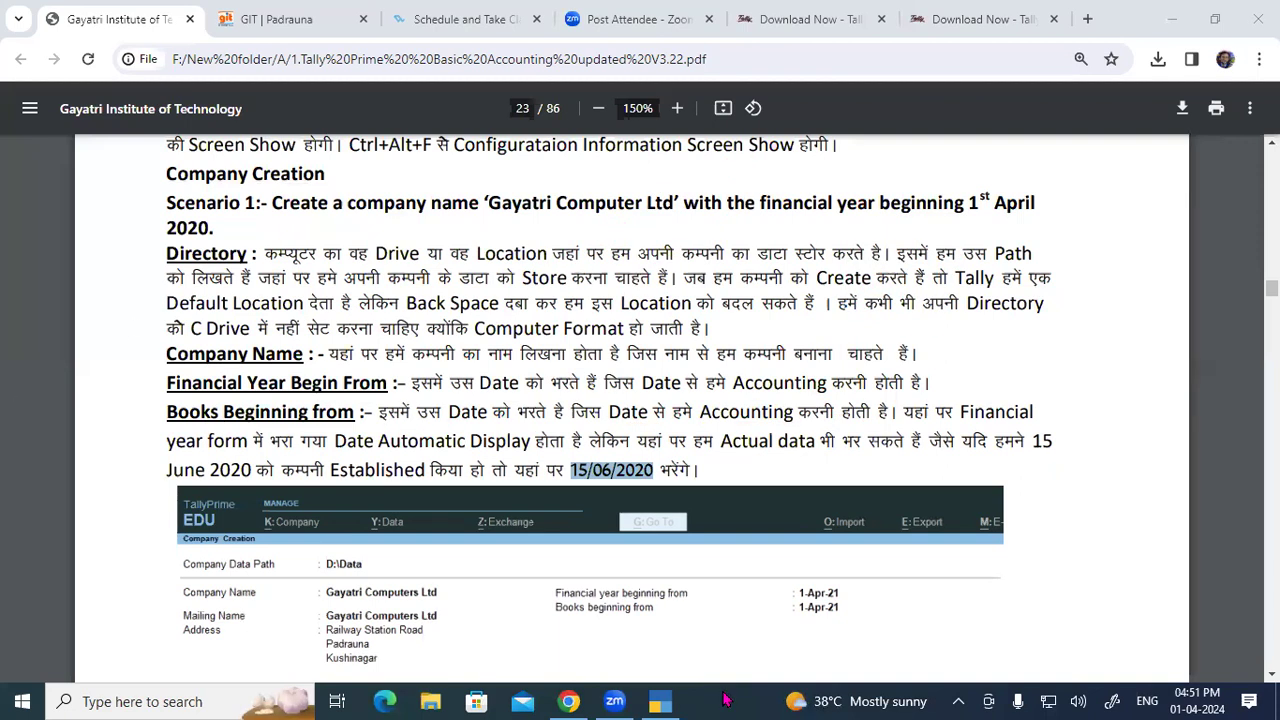
pyautogui.click(660, 701)
# Step: Annotate the 1-Apr-24 books beginning date with a handwritten example and circle it
pyautogui.click(761, 152)
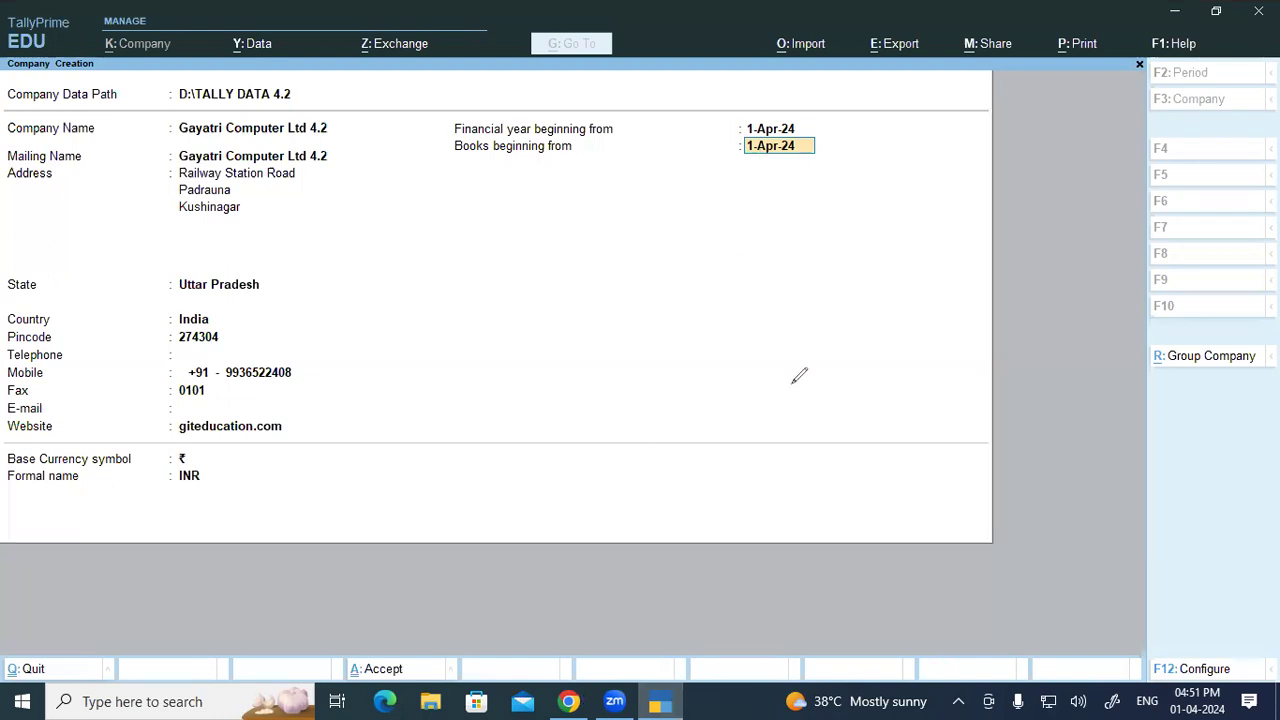
pyautogui.moveTo(468, 183)
pyautogui.mouseDown()
pyautogui.moveTo(480, 223)
pyautogui.moveTo(511, 180)
pyautogui.mouseUp()
pyautogui.moveTo(519, 158)
pyautogui.mouseDown()
pyautogui.moveTo(536, 150)
pyautogui.moveTo(562, 168)
pyautogui.mouseUp()
pyautogui.moveTo(545, 228)
pyautogui.mouseDown()
pyautogui.moveTo(557, 222)
pyautogui.moveTo(581, 244)
pyautogui.mouseUp()
pyautogui.moveTo(588, 194); pyautogui.dragTo(573, 230)
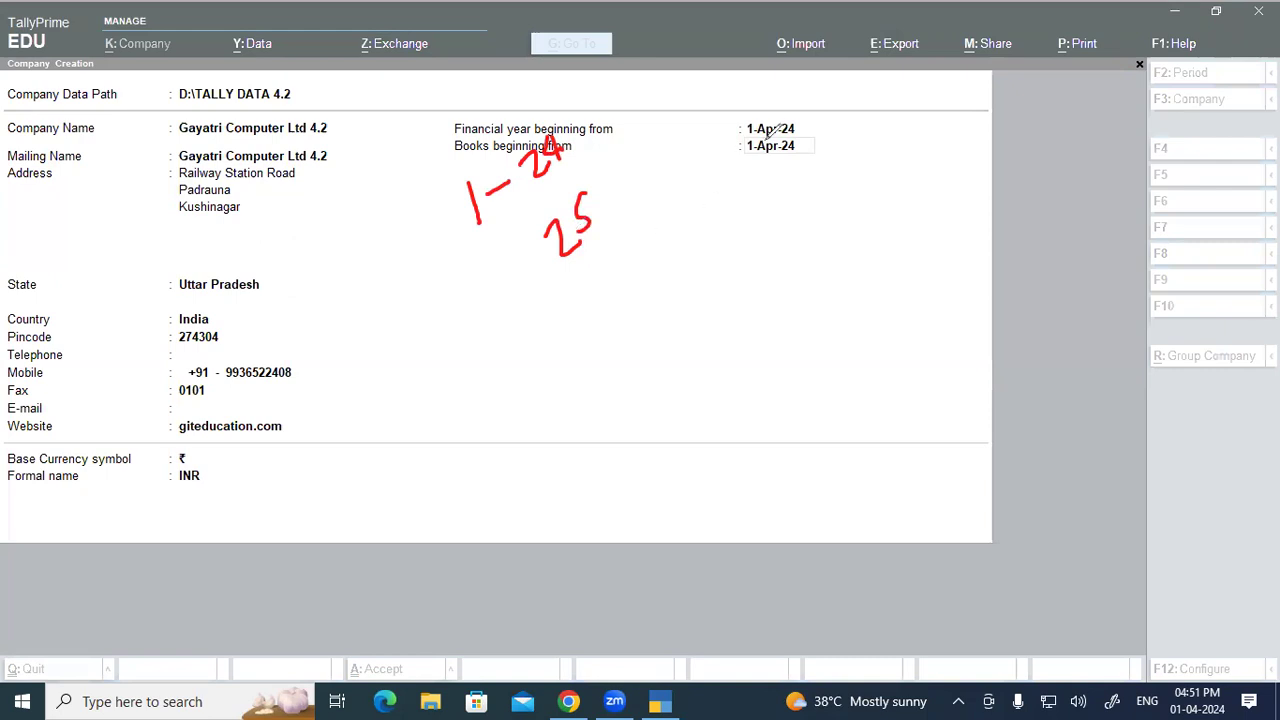
pyautogui.moveTo(762, 139)
pyautogui.mouseDown()
pyautogui.moveTo(752, 150)
pyautogui.moveTo(815, 142)
pyautogui.moveTo(740, 139)
pyautogui.mouseUp()
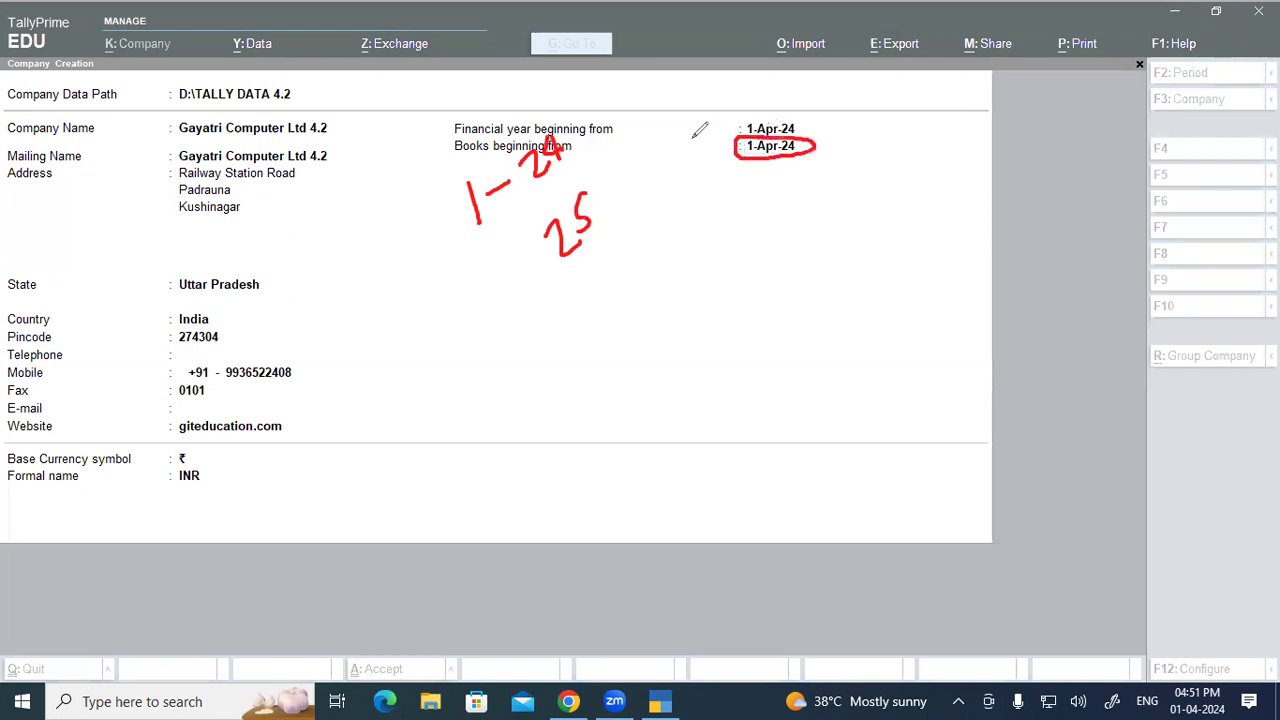
pyautogui.moveTo(458, 156); pyautogui.dragTo(500, 150)
# Step: Clear the pen annotations and advance to the base currency symbol
pyautogui.click(155, 362)
pyautogui.press('Escape')
pyautogui.press('Return')
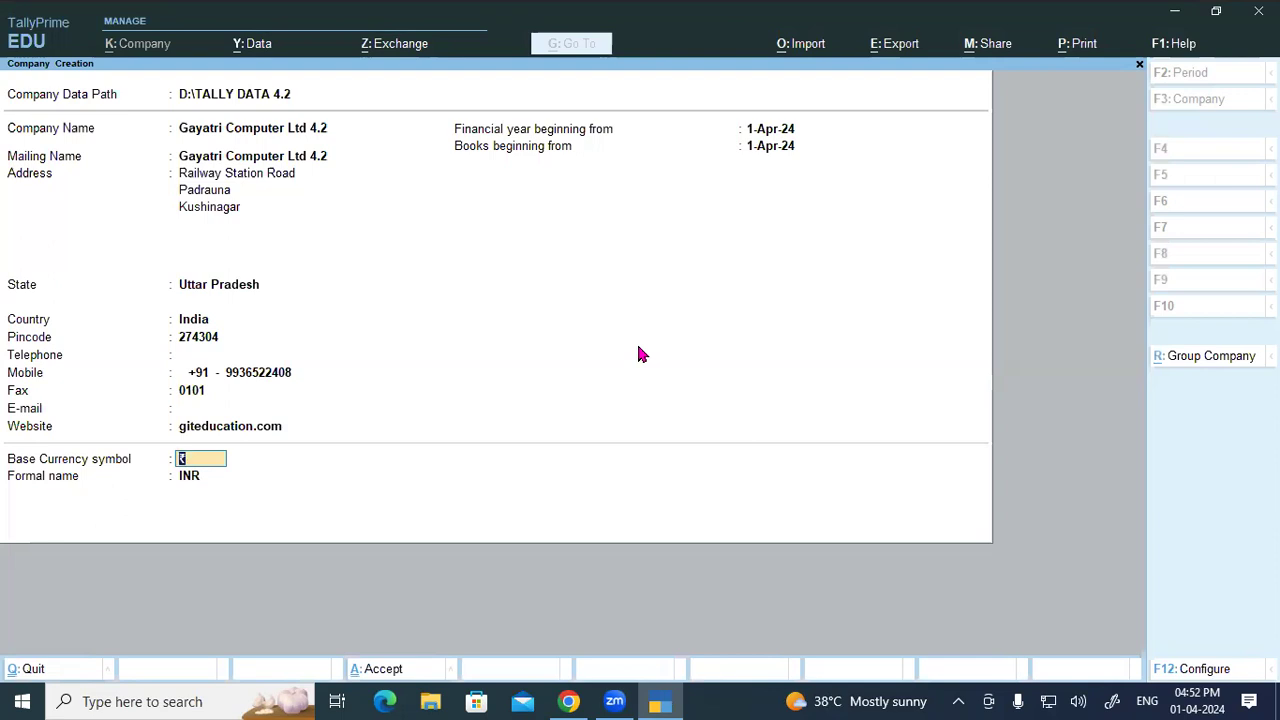
# Step: Accept ₹ and formal name INR to reach the Accept? prompt, then mark Y and N beside it
pyautogui.press('Return')
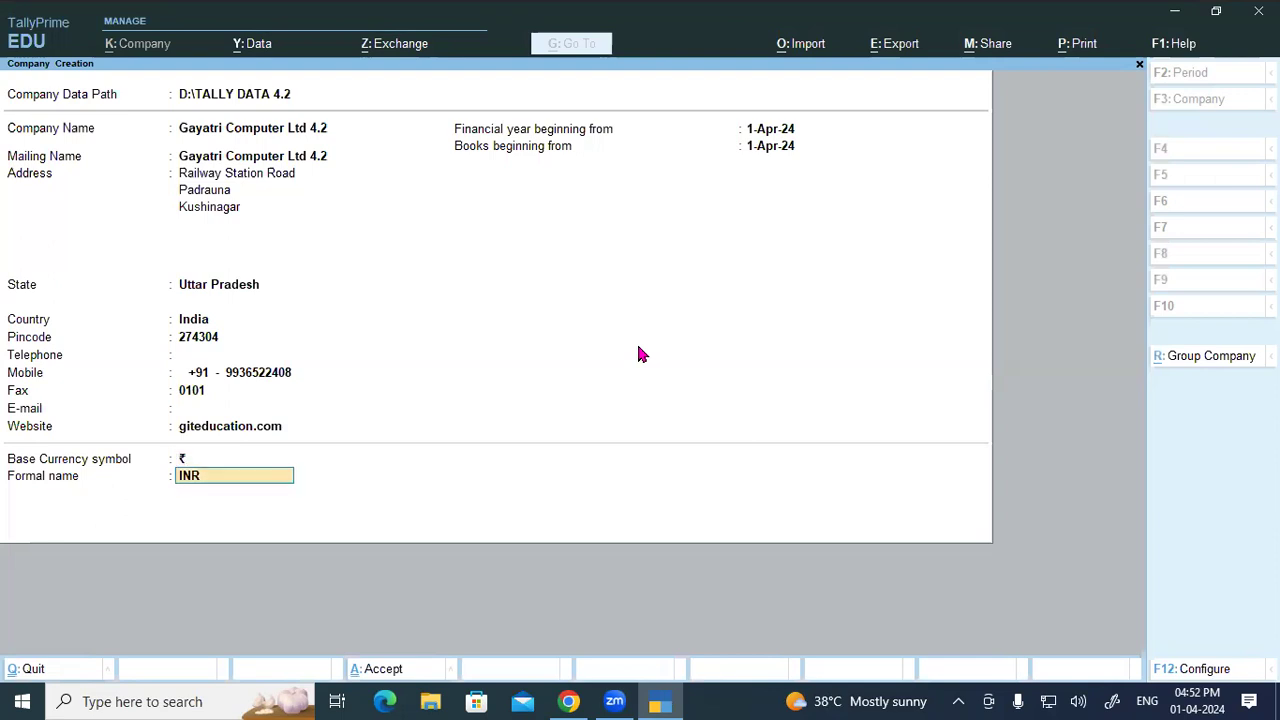
pyautogui.press('Return')
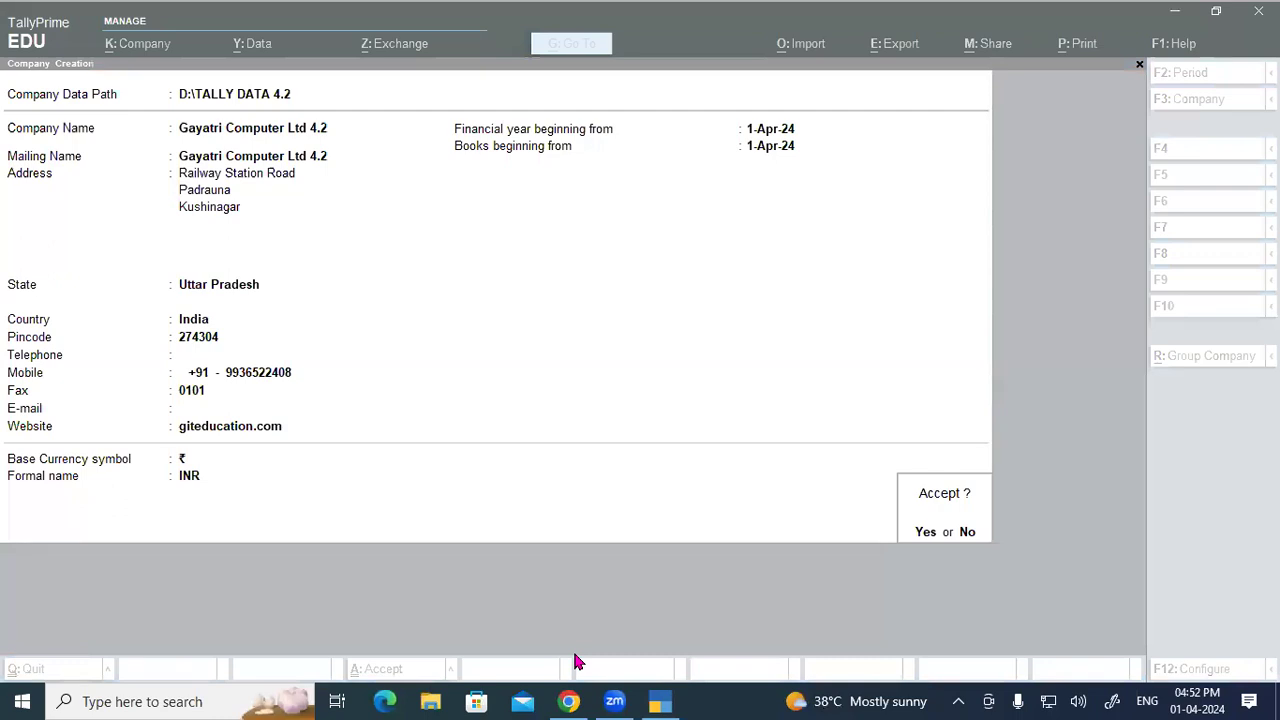
pyautogui.moveTo(911, 547); pyautogui.dragTo(930, 546)
pyautogui.moveTo(870, 440)
pyautogui.mouseDown()
pyautogui.moveTo(862, 480)
pyautogui.moveTo(866, 464)
pyautogui.mouseUp()
pyautogui.moveTo(960, 462)
pyautogui.mouseDown()
pyautogui.moveTo(962, 494)
pyautogui.moveTo(978, 492)
pyautogui.mouseUp()
pyautogui.moveTo(962, 464); pyautogui.dragTo(982, 486)
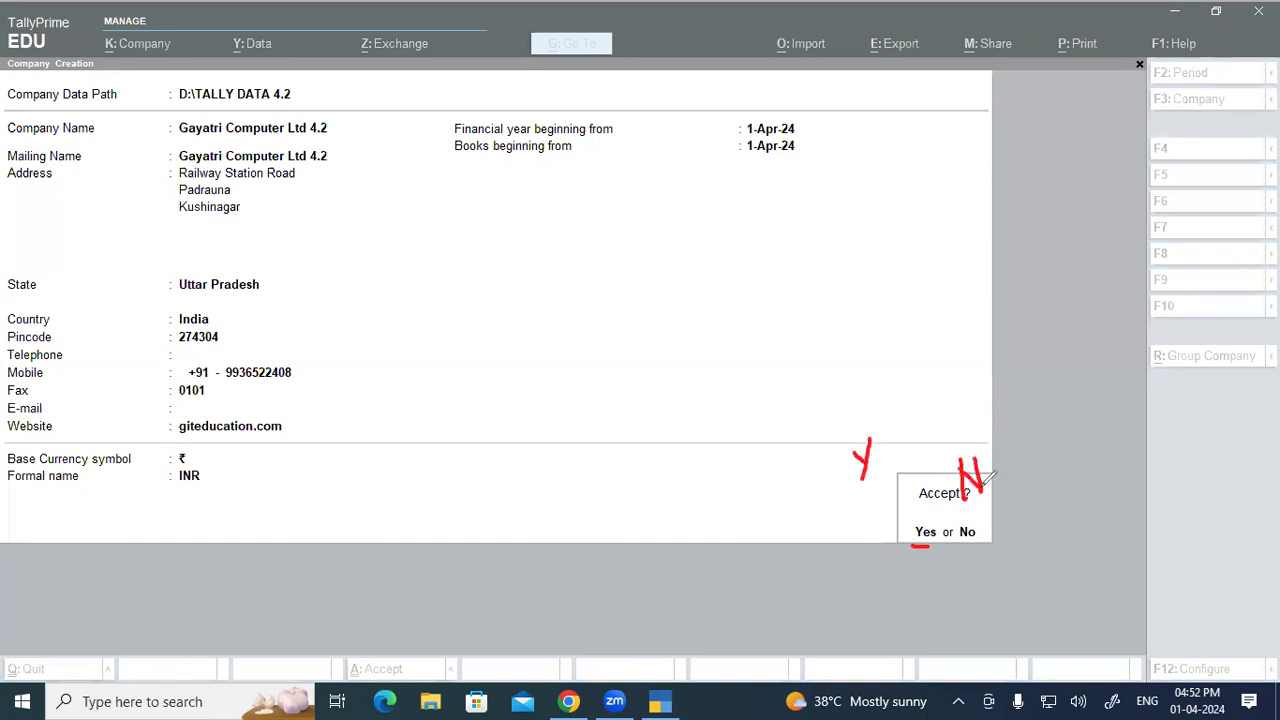
# Step: Add handwritten notes beside the company form, then clear all pen annotations
pyautogui.moveTo(729, 267)
pyautogui.mouseDown()
pyautogui.moveTo(723, 317)
pyautogui.moveTo(752, 266)
pyautogui.moveTo(720, 330)
pyautogui.mouseUp()
pyautogui.moveTo(720, 330)
pyautogui.mouseDown()
pyautogui.moveTo(750, 330)
pyautogui.moveTo(748, 296)
pyautogui.moveTo(786, 318)
pyautogui.mouseUp()
pyautogui.moveTo(793, 258)
pyautogui.mouseDown()
pyautogui.moveTo(792, 322)
pyautogui.moveTo(804, 288)
pyautogui.mouseUp()
pyautogui.moveTo(806, 296)
pyautogui.mouseDown()
pyautogui.moveTo(824, 308)
pyautogui.moveTo(848, 282)
pyautogui.mouseUp()
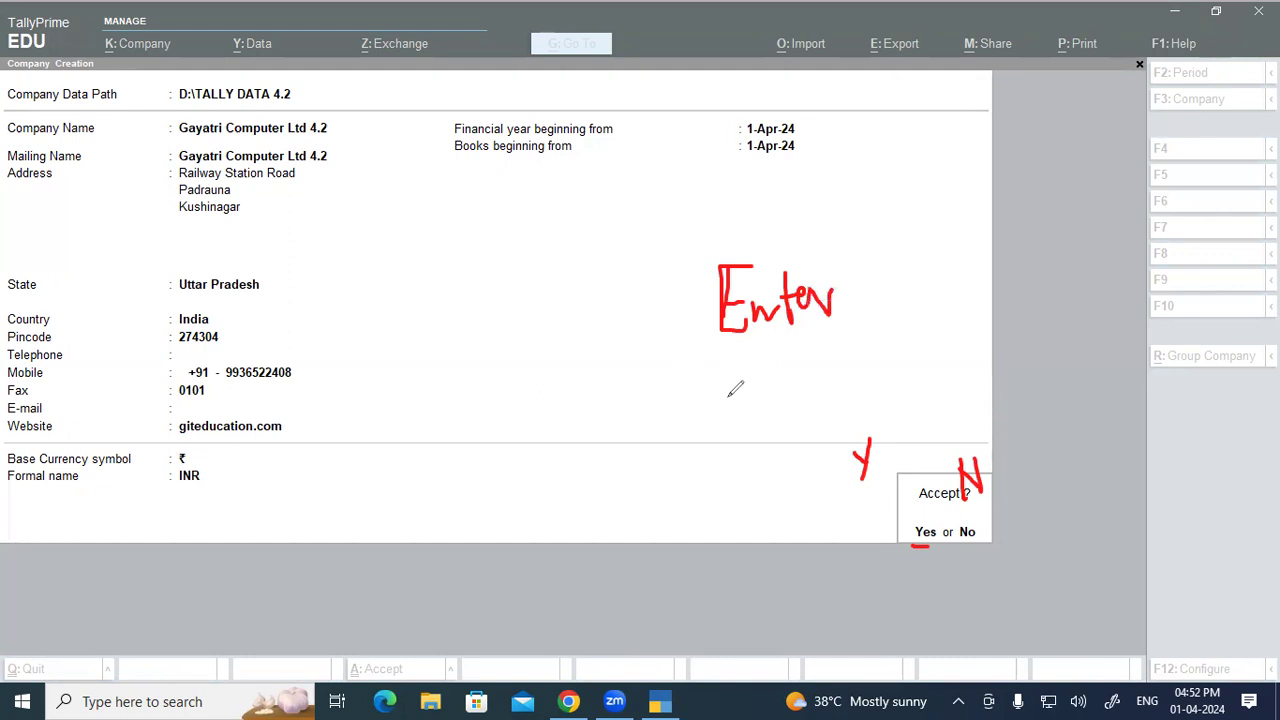
pyautogui.moveTo(510, 378)
pyautogui.mouseDown()
pyautogui.moveTo(498, 428)
pyautogui.moveTo(556, 392)
pyautogui.mouseUp()
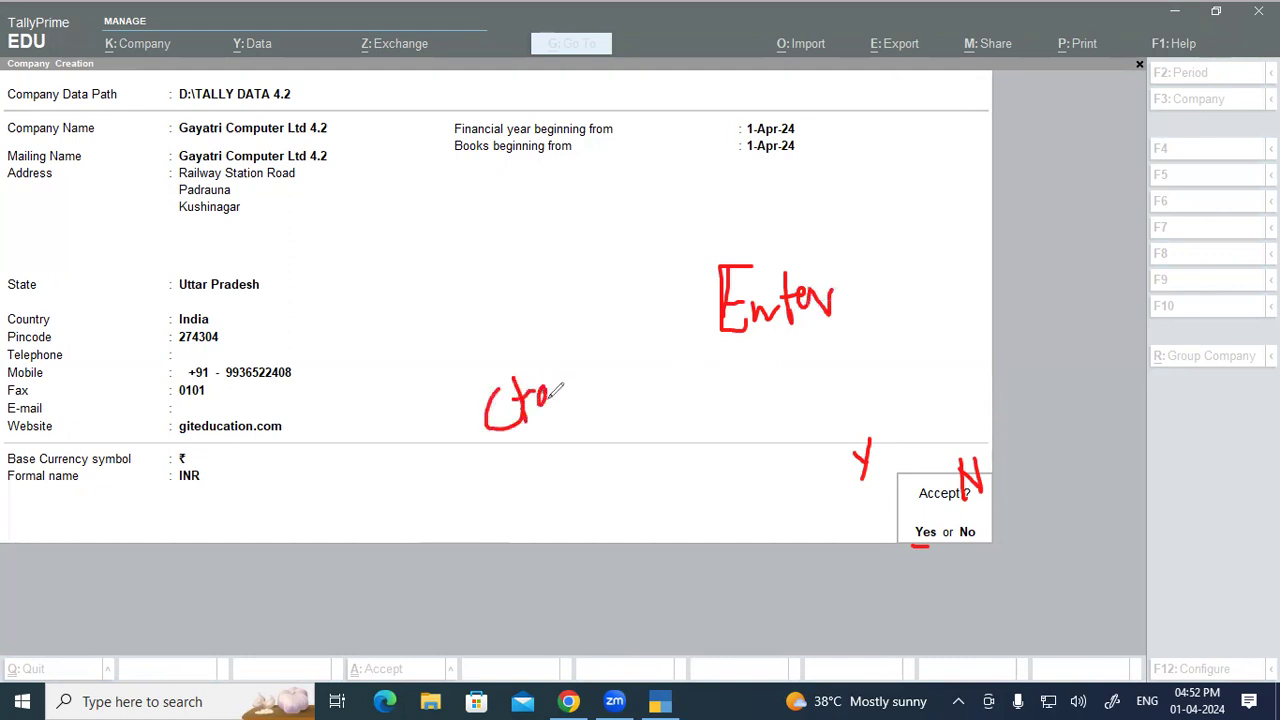
pyautogui.moveTo(622, 340)
pyautogui.mouseDown()
pyautogui.moveTo(628, 374)
pyautogui.moveTo(640, 372)
pyautogui.mouseUp()
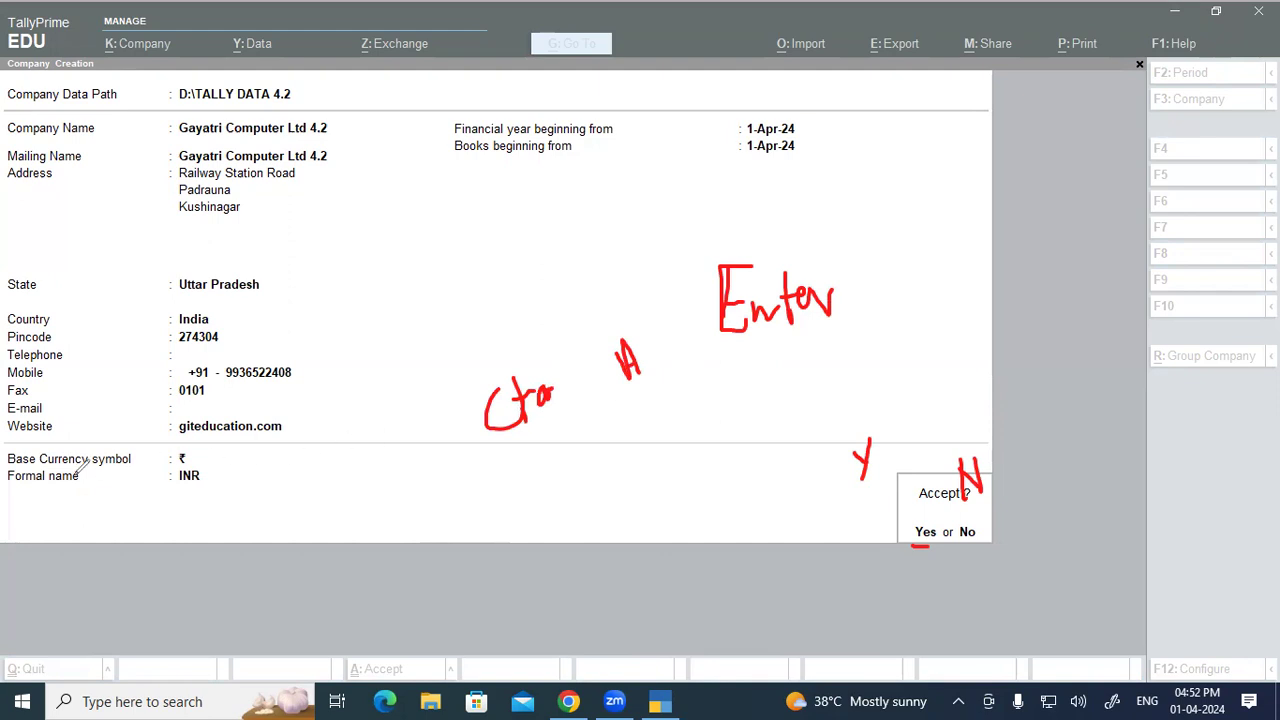
pyautogui.press('Escape')
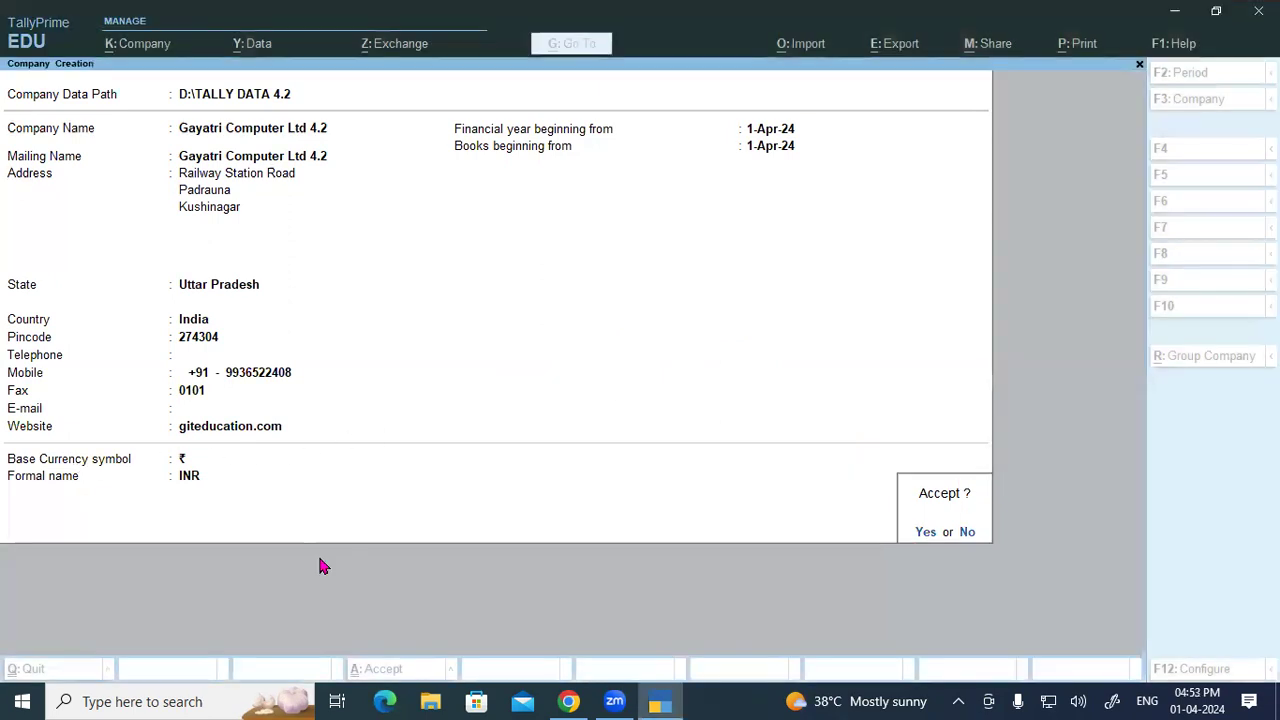
# Step: Accept Gayatri Computer Ltd 4.2 and its default features with Ctrl+A, then quit TallyPrime
pyautogui.press('y')
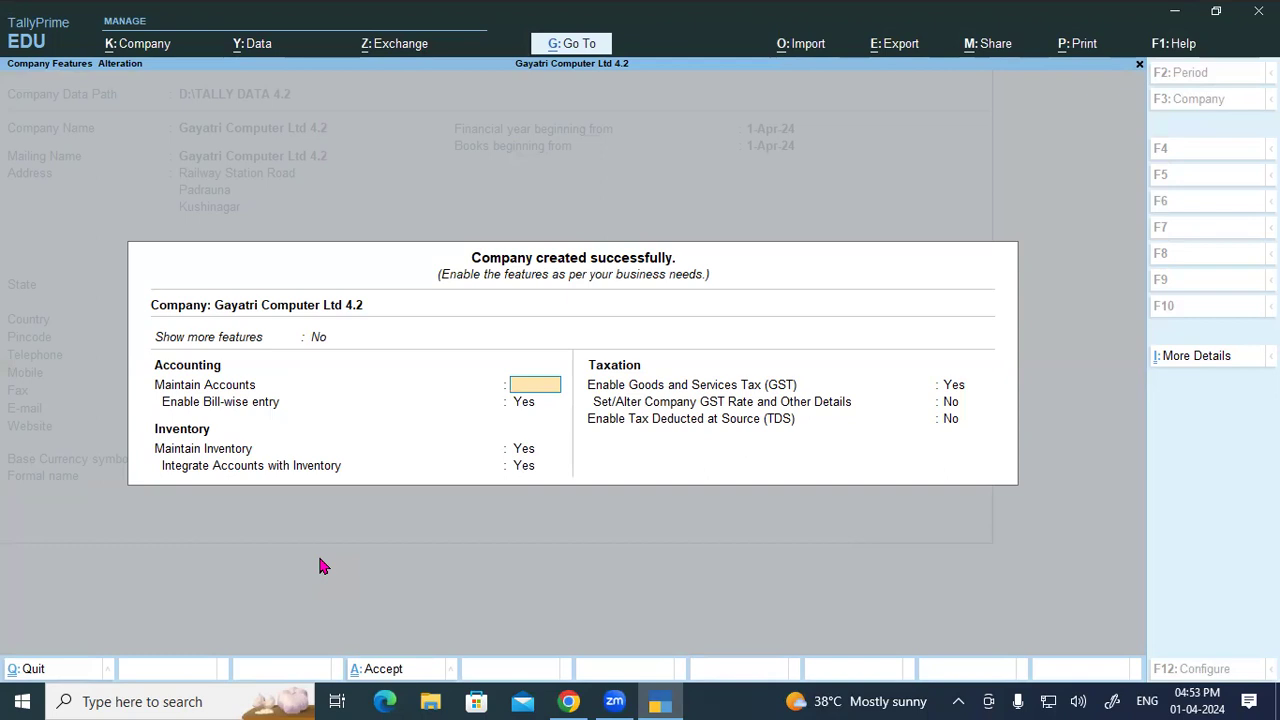
pyautogui.press('Return')
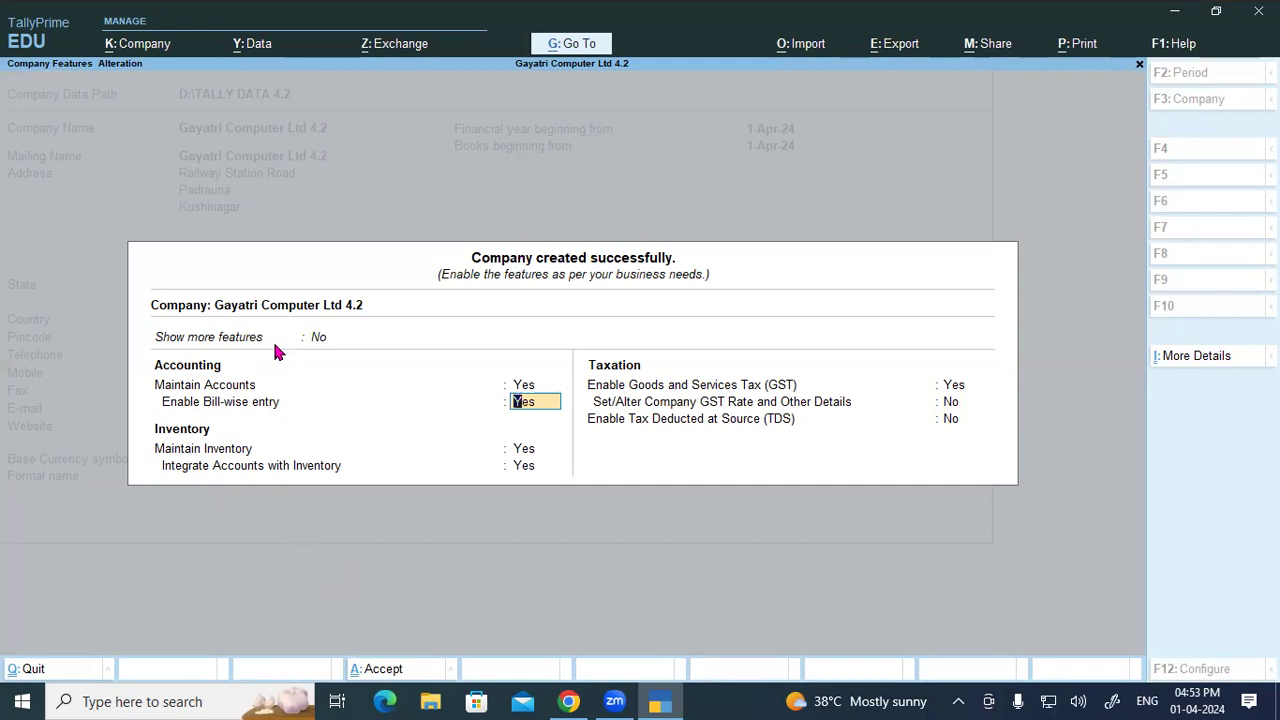
pyautogui.press('ctrl')
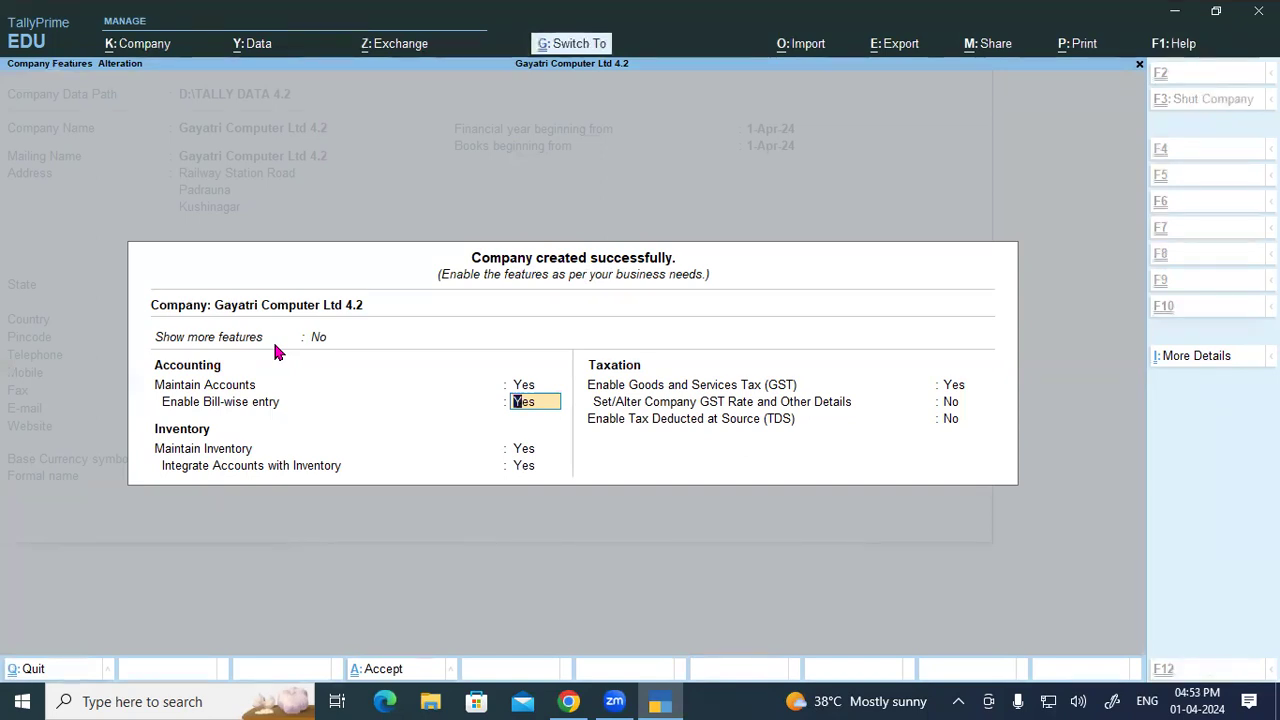
pyautogui.hotkey('ctrl', 'a')
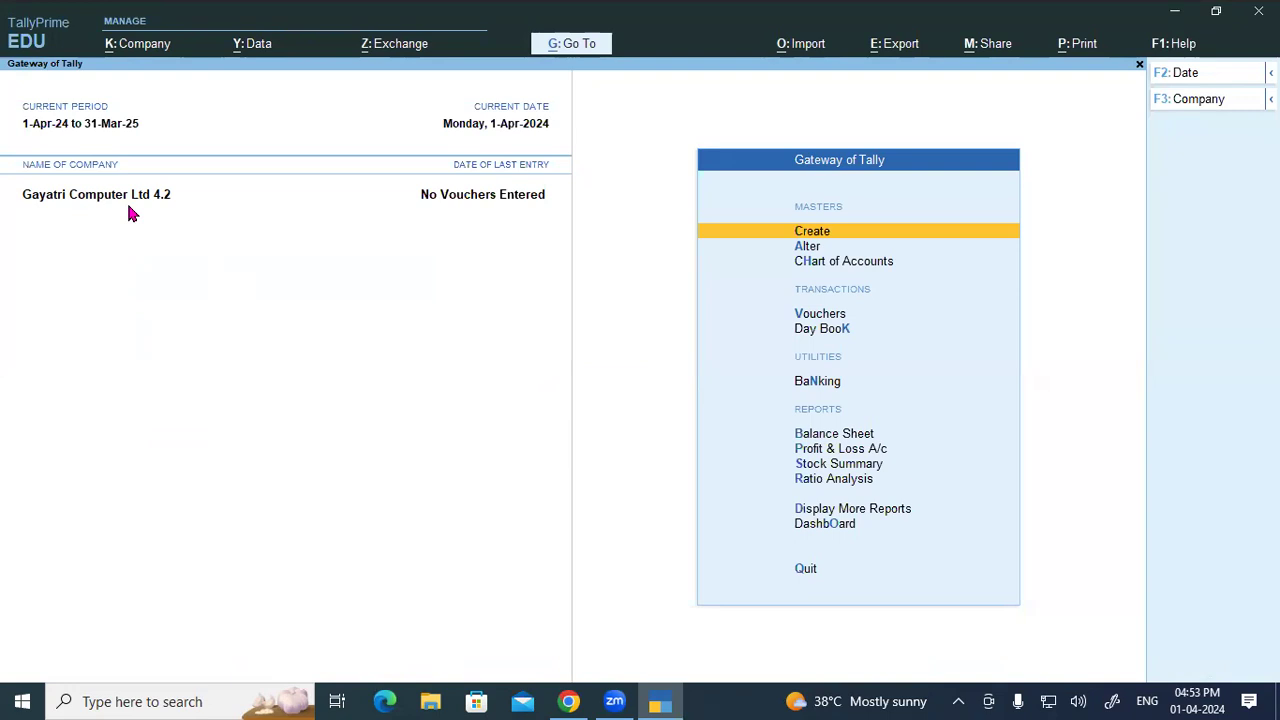
pyautogui.press('Escape')
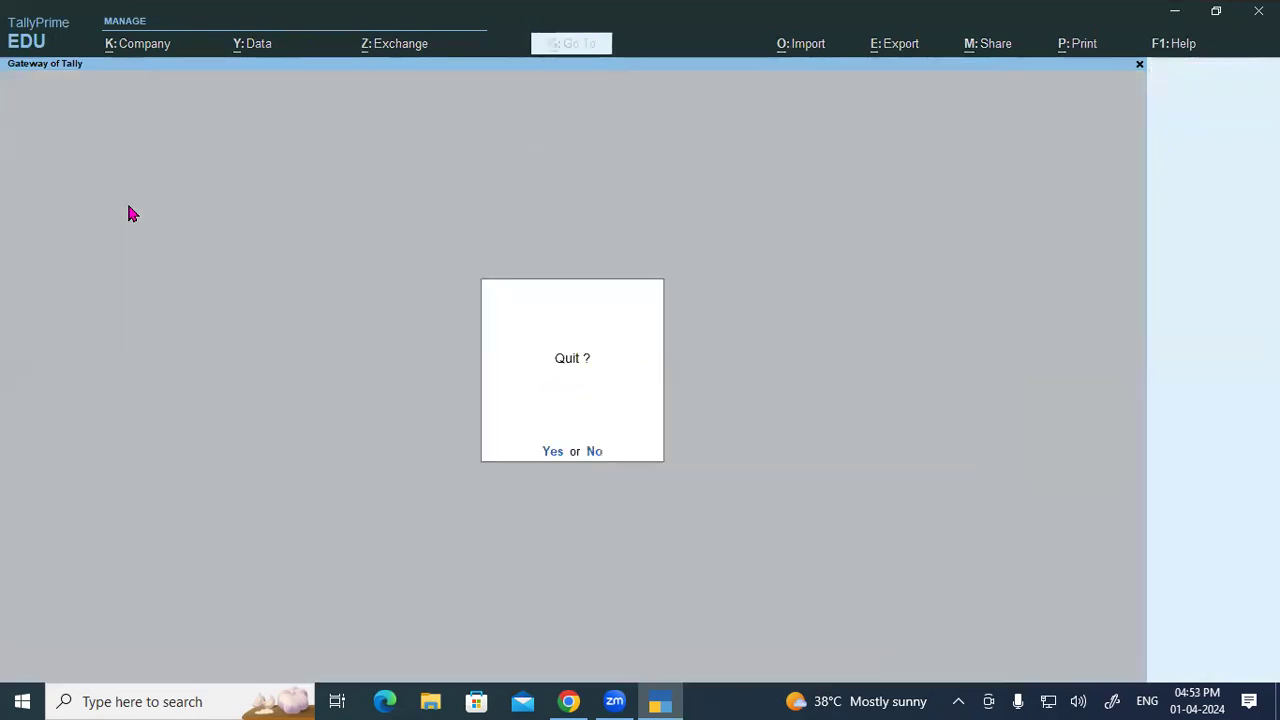
pyautogui.press('y')
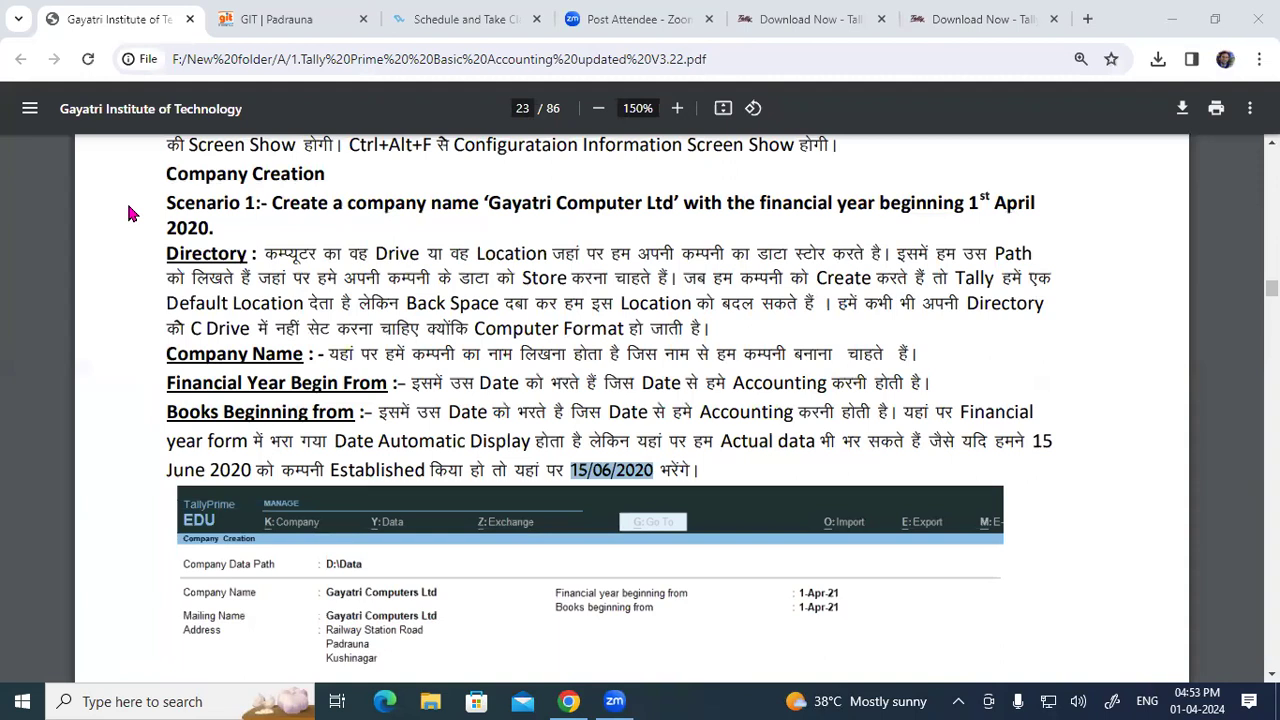
# Step: Relaunch TallyPrime from the desktop icon and highlight the PDF's Select Company heading
pyautogui.click(1185, 12)
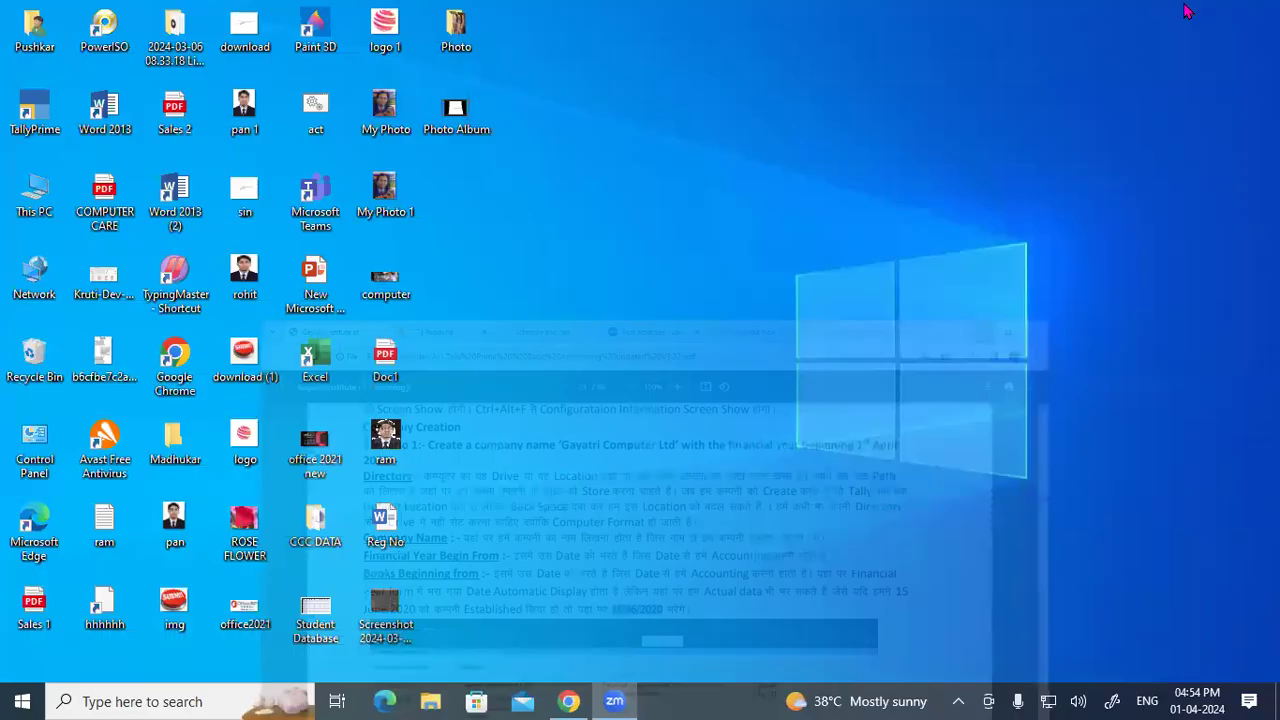
pyautogui.doubleClick(55, 118)
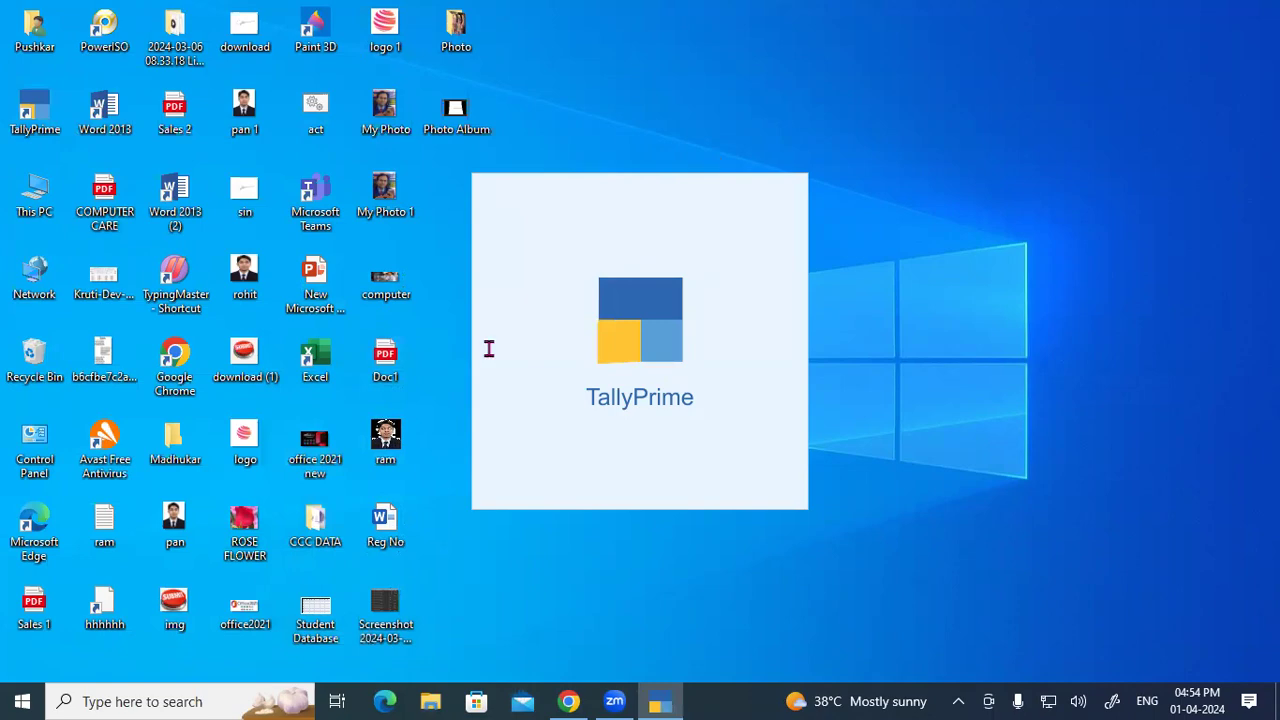
pyautogui.hotkey('alt', 'Tab')
pyautogui.moveTo(177, 323); pyautogui.dragTo(316, 328)
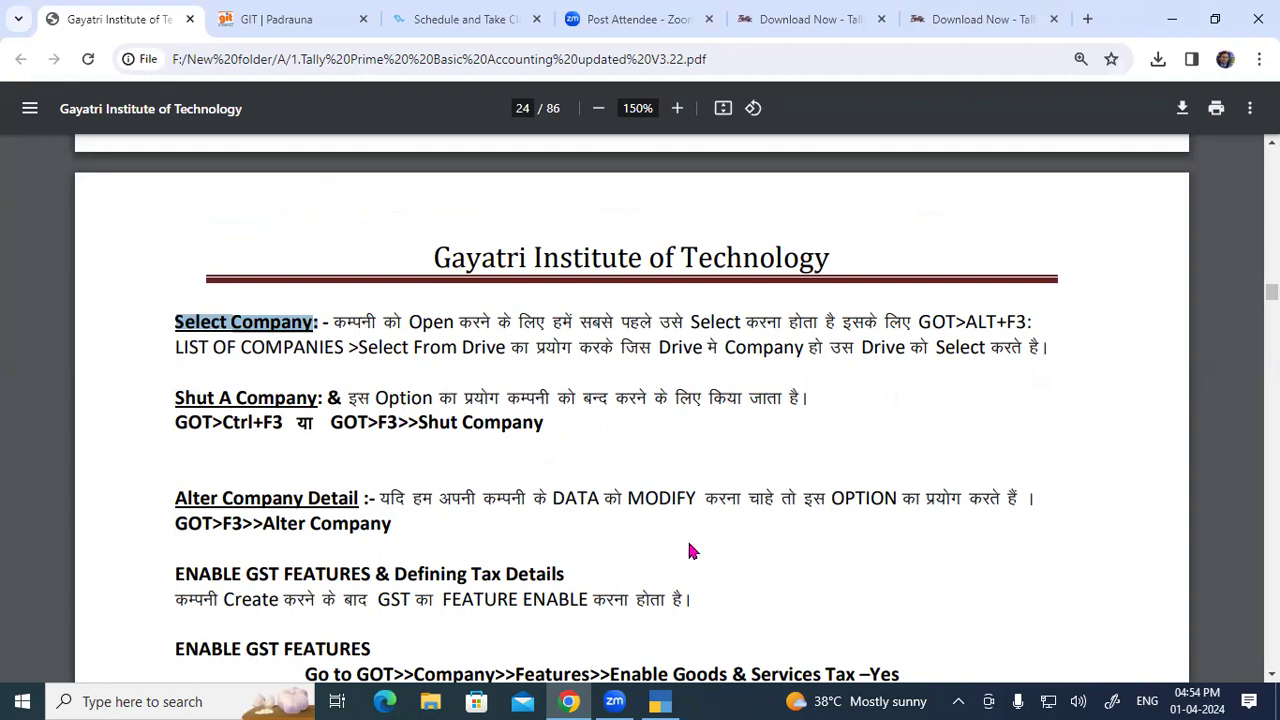
pyautogui.hotkey('alt', 'Tab')
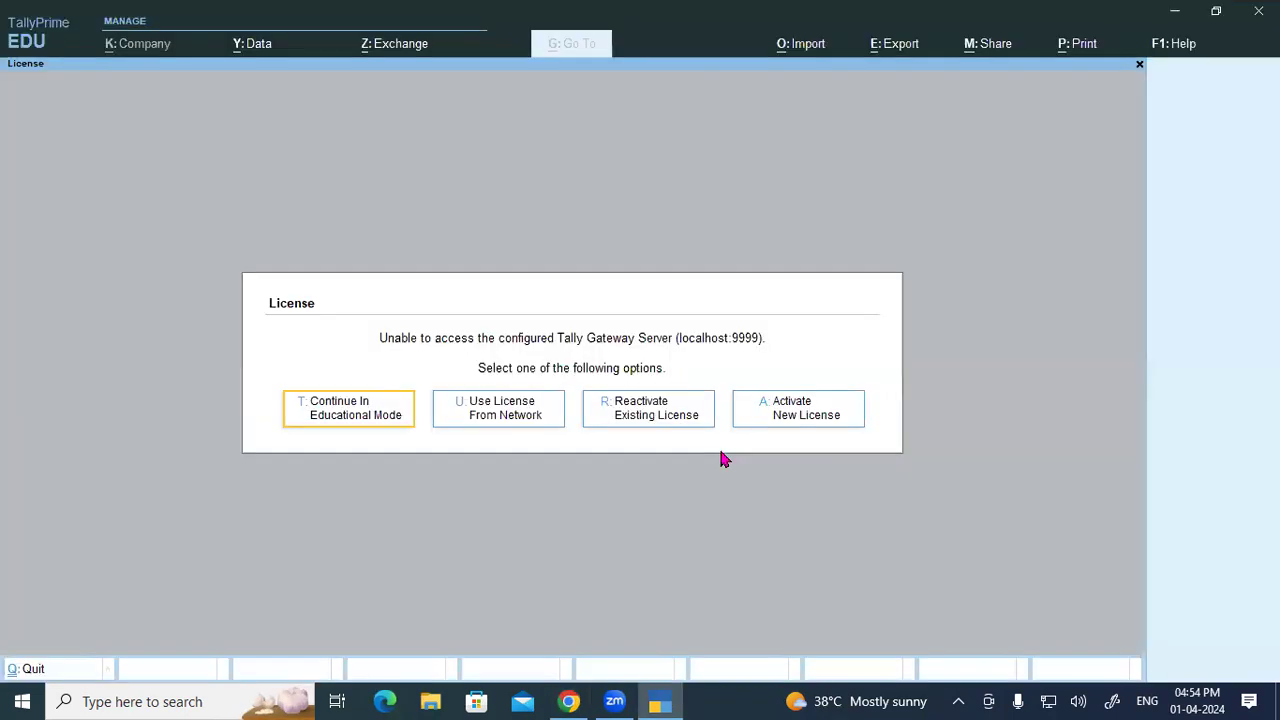
# Step: Continue in educational mode and browse D:\ to TALLY DATA 4.2, showing Gayatri Computer Ltd 4.2, then close the list
pyautogui.click(345, 428)
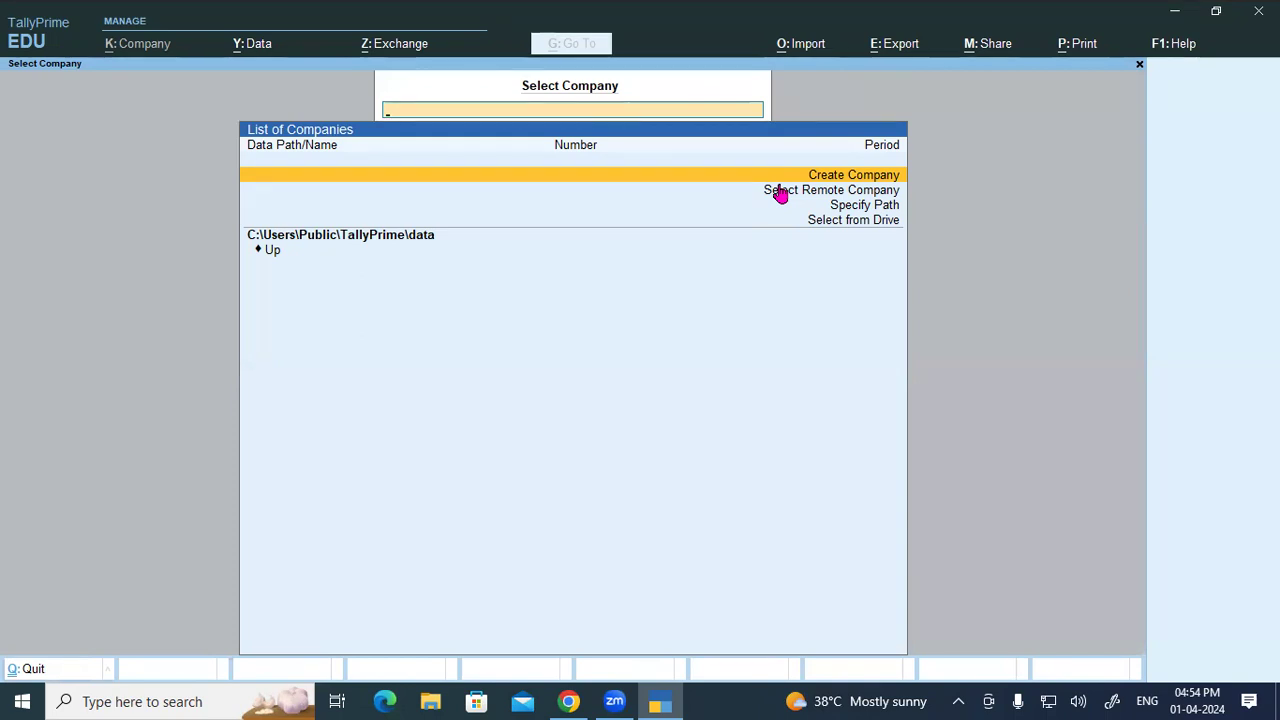
pyautogui.press('Down')
pyautogui.press('Down')
pyautogui.press('Down')
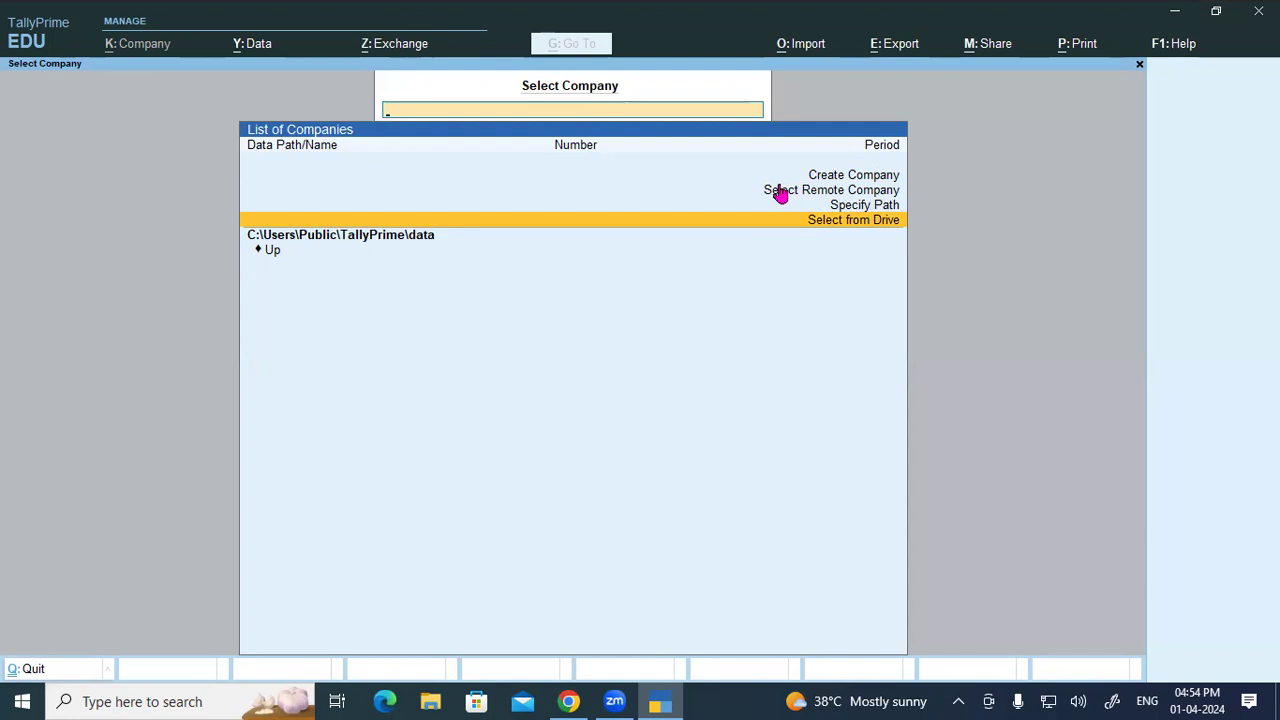
pyautogui.press('Return')
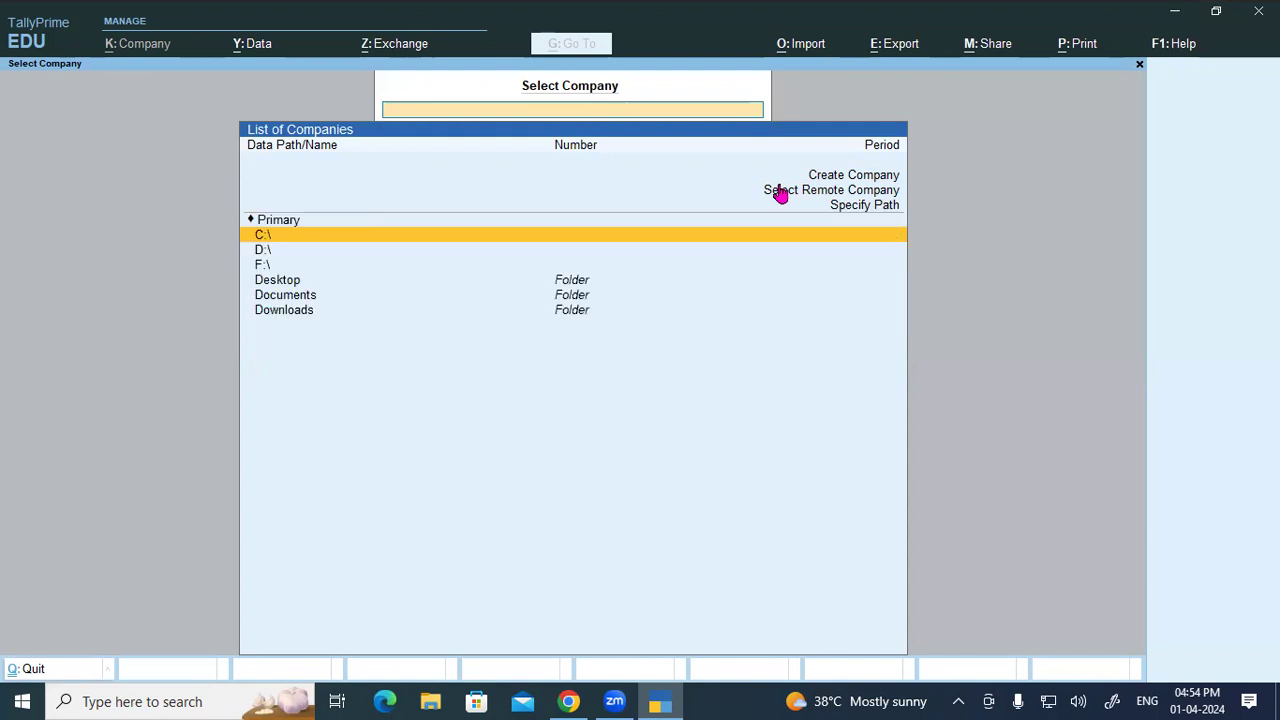
pyautogui.press('Down')
pyautogui.press('Return')
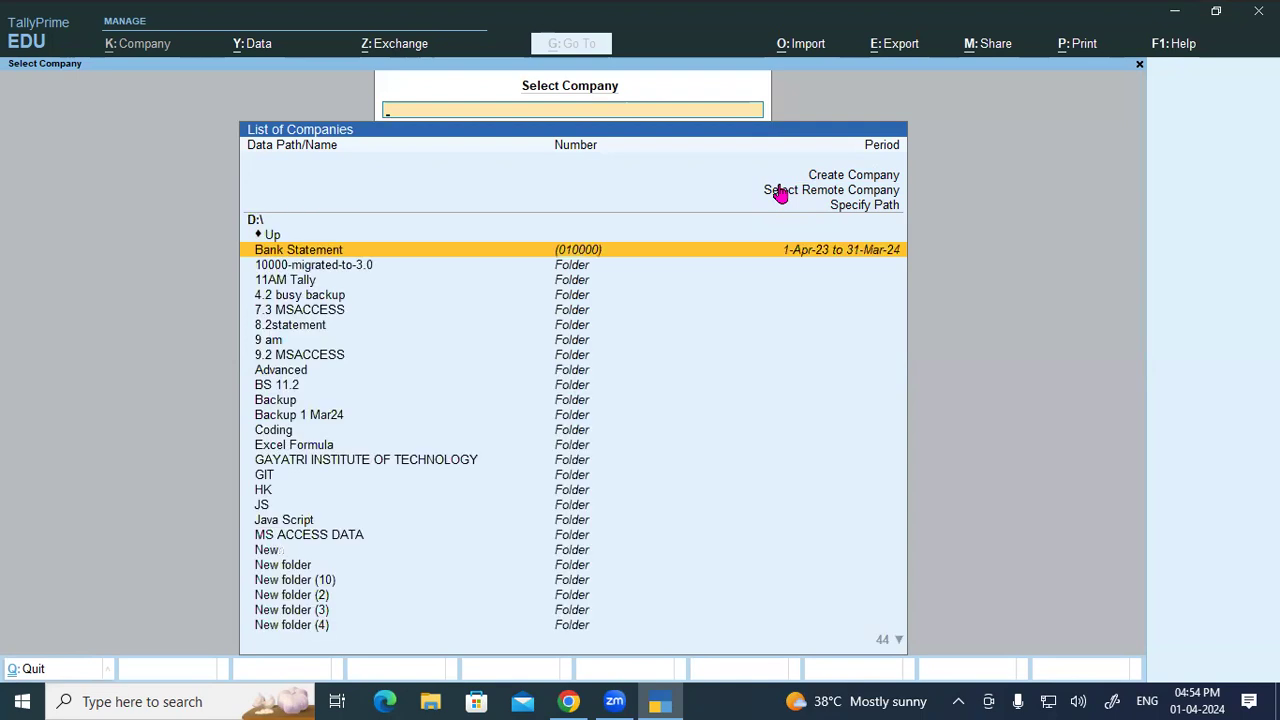
pyautogui.write('l')
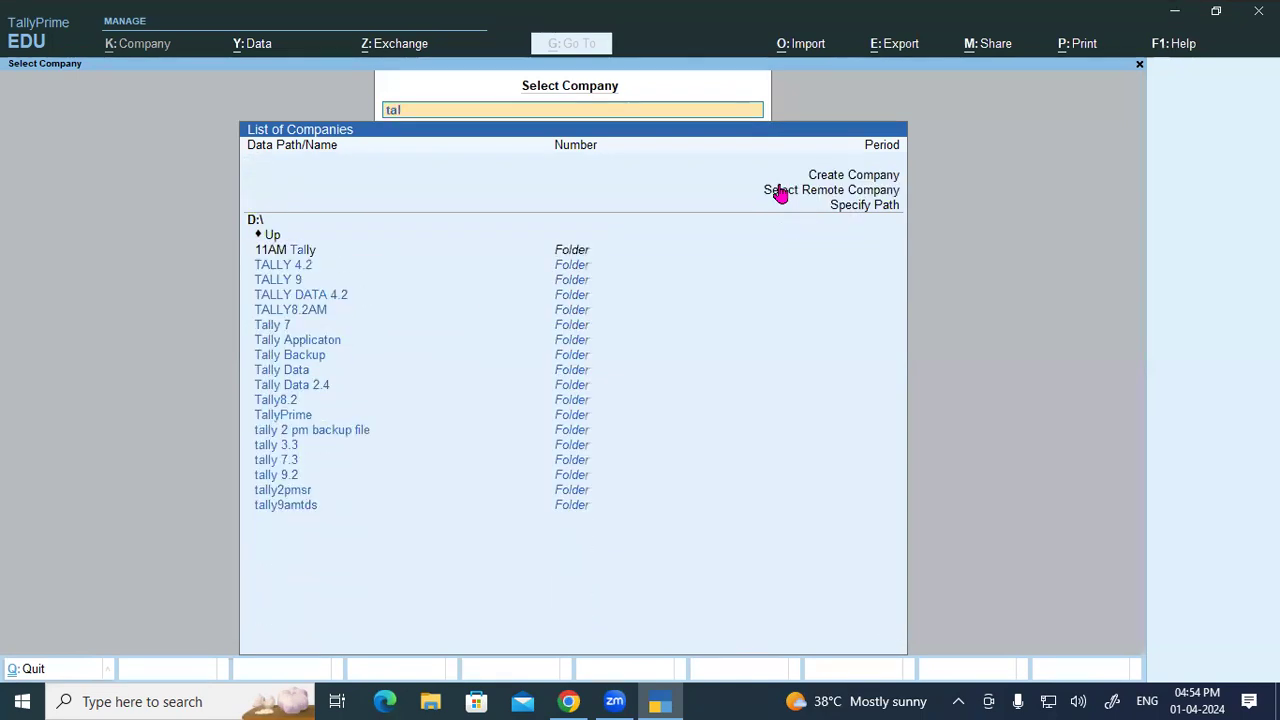
pyautogui.press('Down')
pyautogui.press('Down')
pyautogui.press('Down')
pyautogui.press('Return')
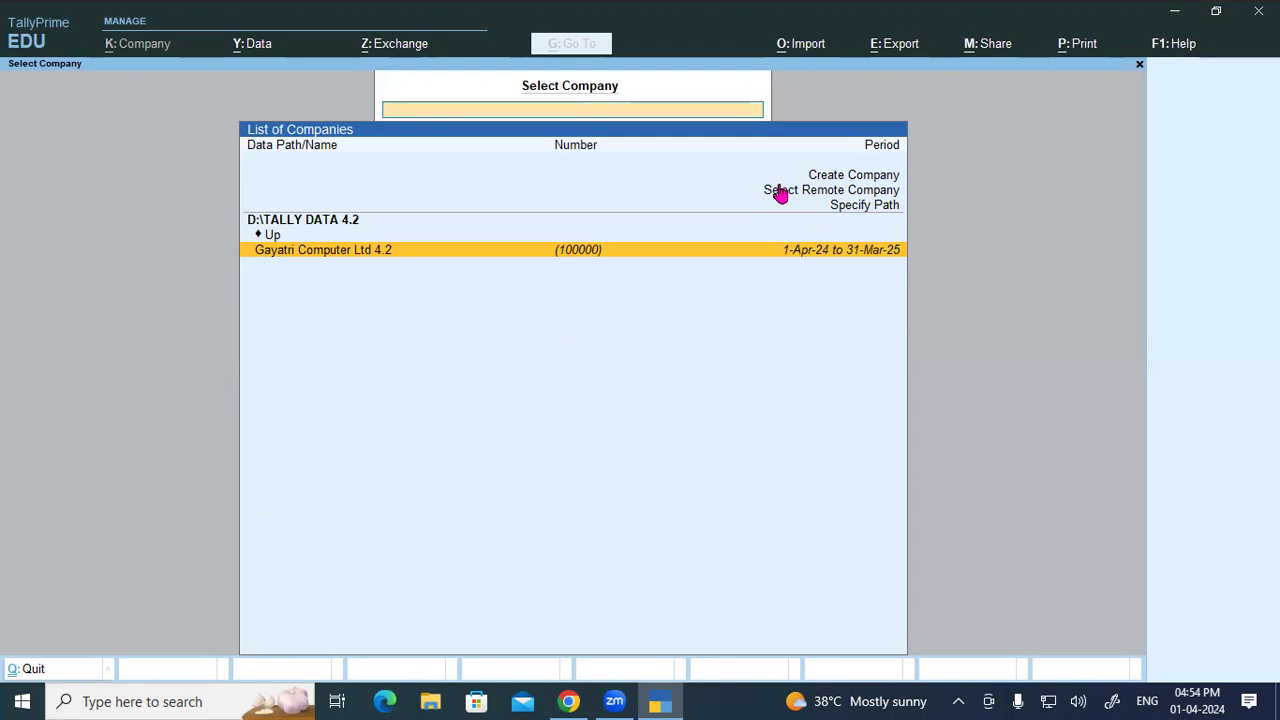
pyautogui.press('Escape')
# Step: Minimize the windows and open D:\TALLY DATA 4.2 in a maximized File Explorer
pyautogui.click(1175, 11)
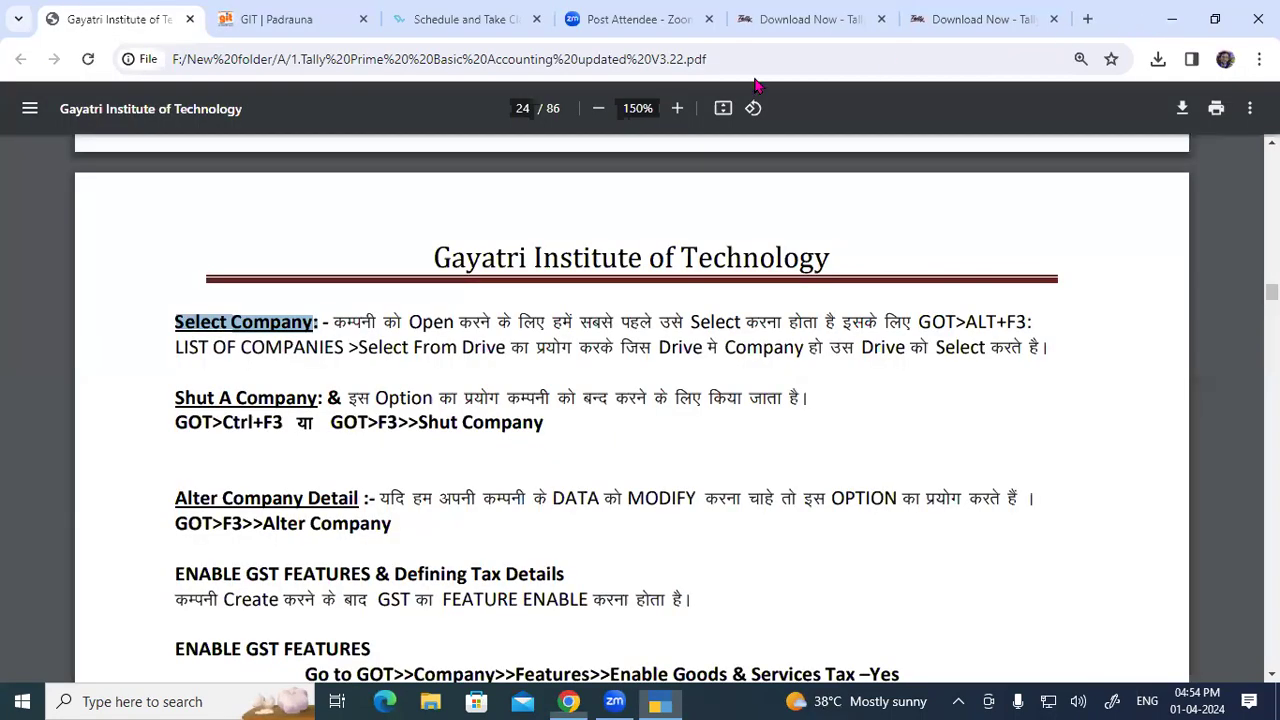
pyautogui.click(1170, 18)
pyautogui.doubleClick(30, 190)
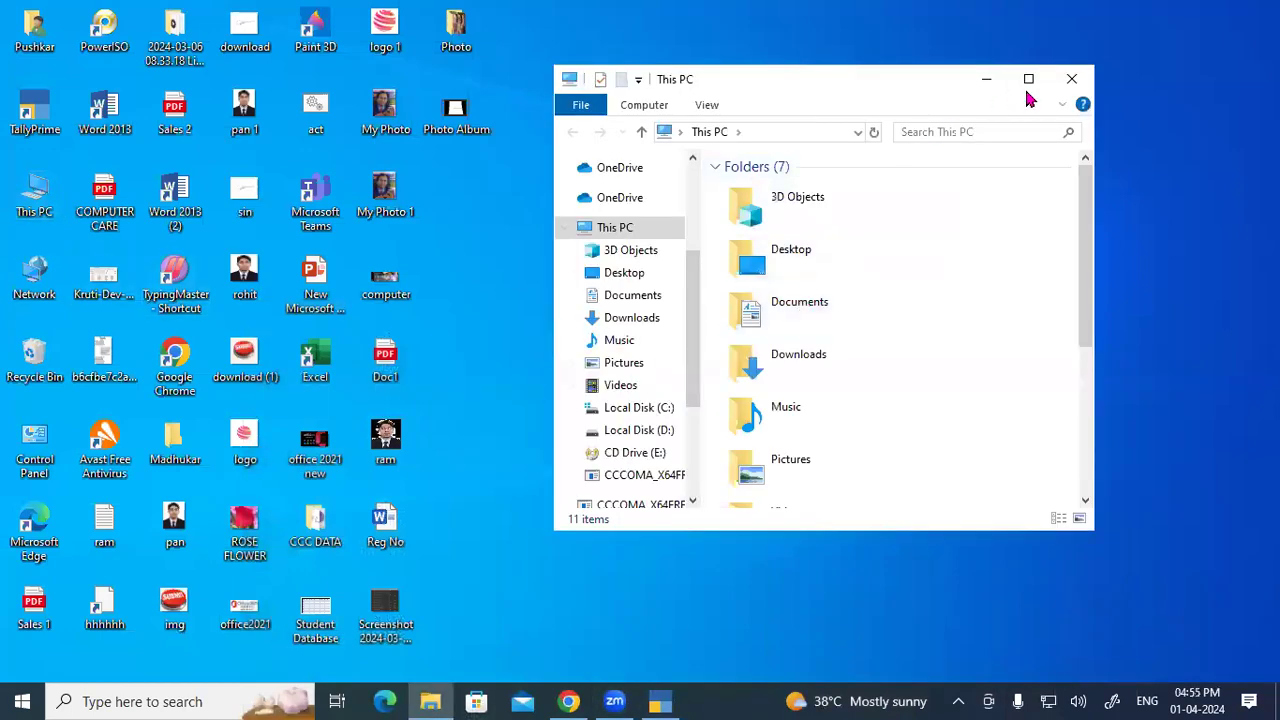
pyautogui.click(1028, 80)
pyautogui.doubleClick(553, 272)
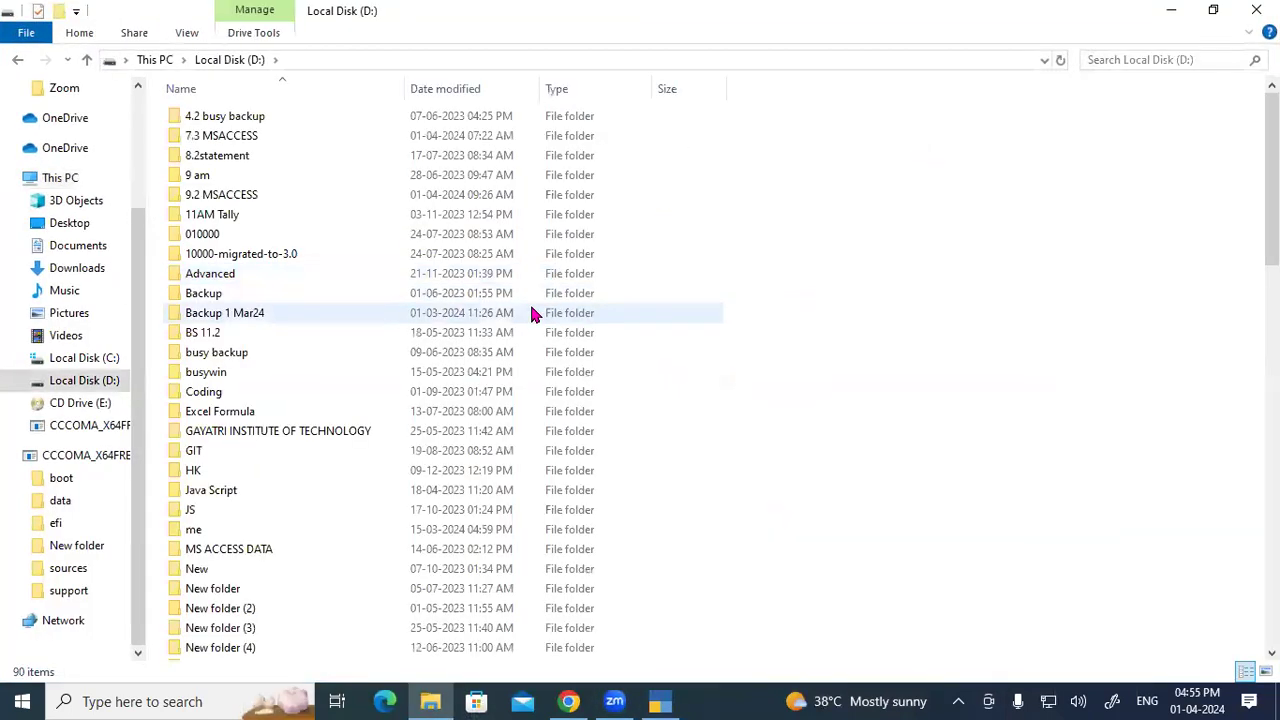
pyautogui.press('t')
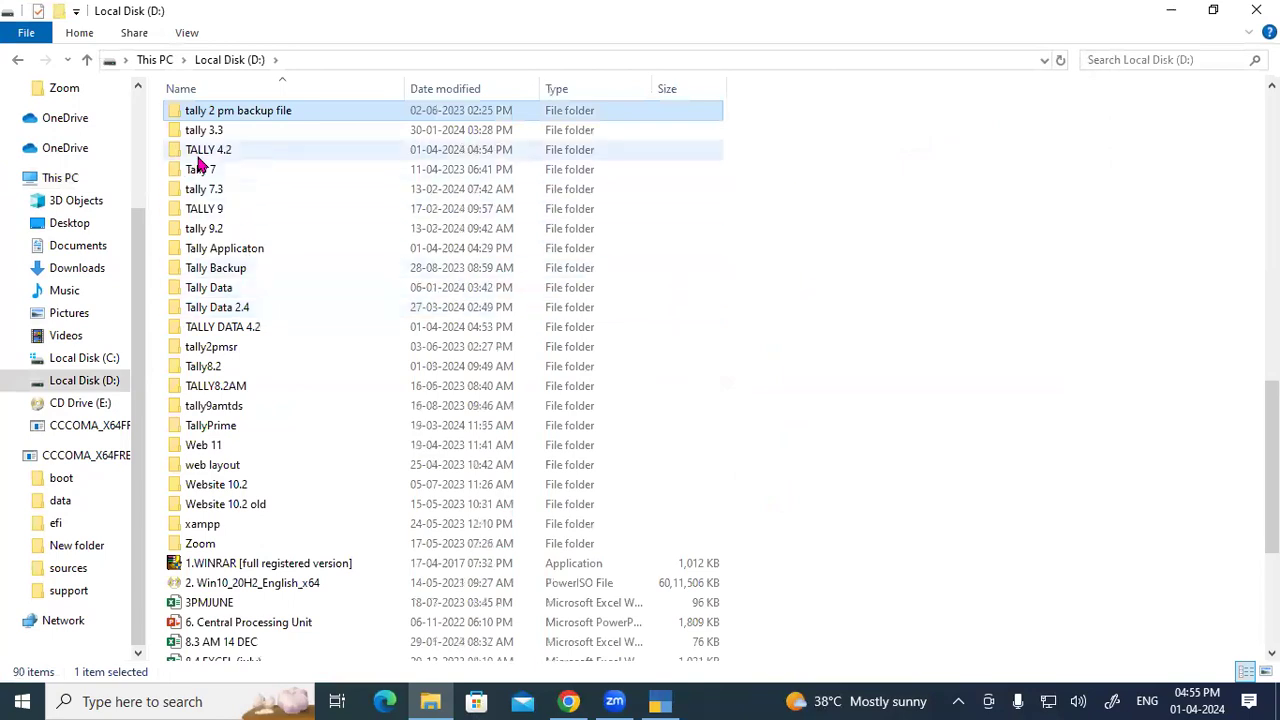
pyautogui.doubleClick(248, 322)
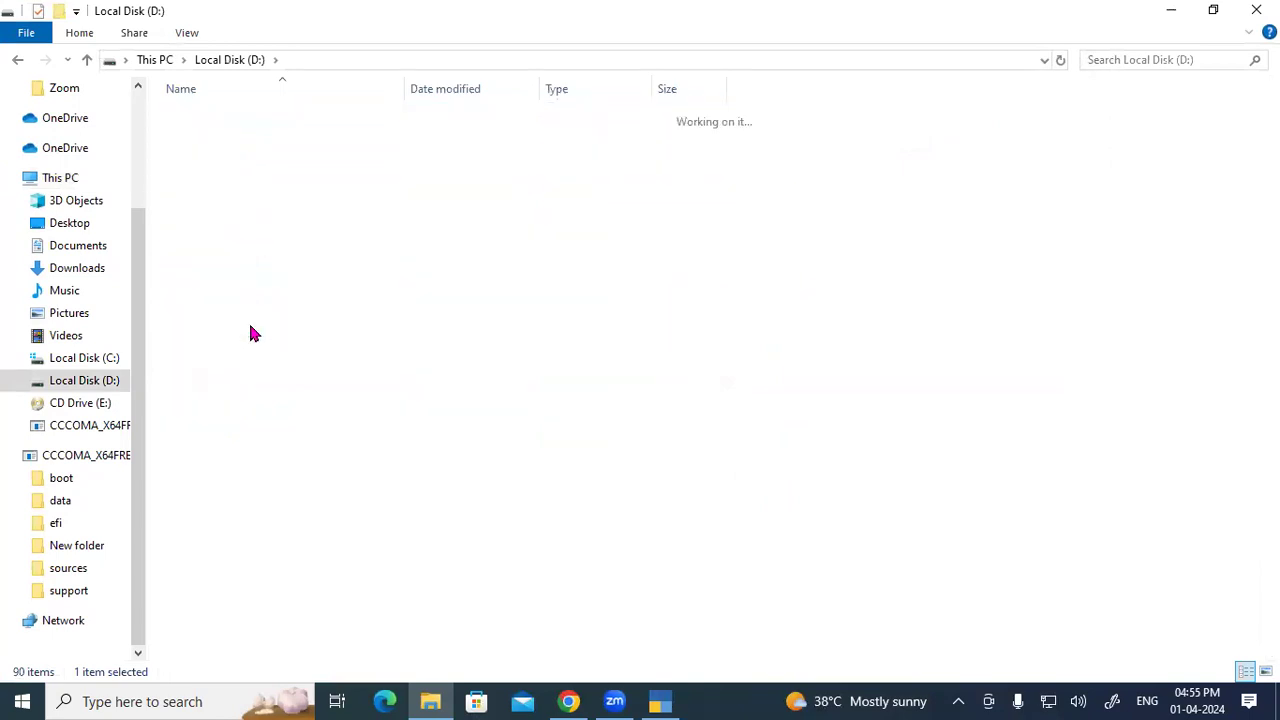
# Step: Select the 15 data files in the 100000 folder, then close Explorer and return to TallyPrime
pyautogui.doubleClick(231, 114)
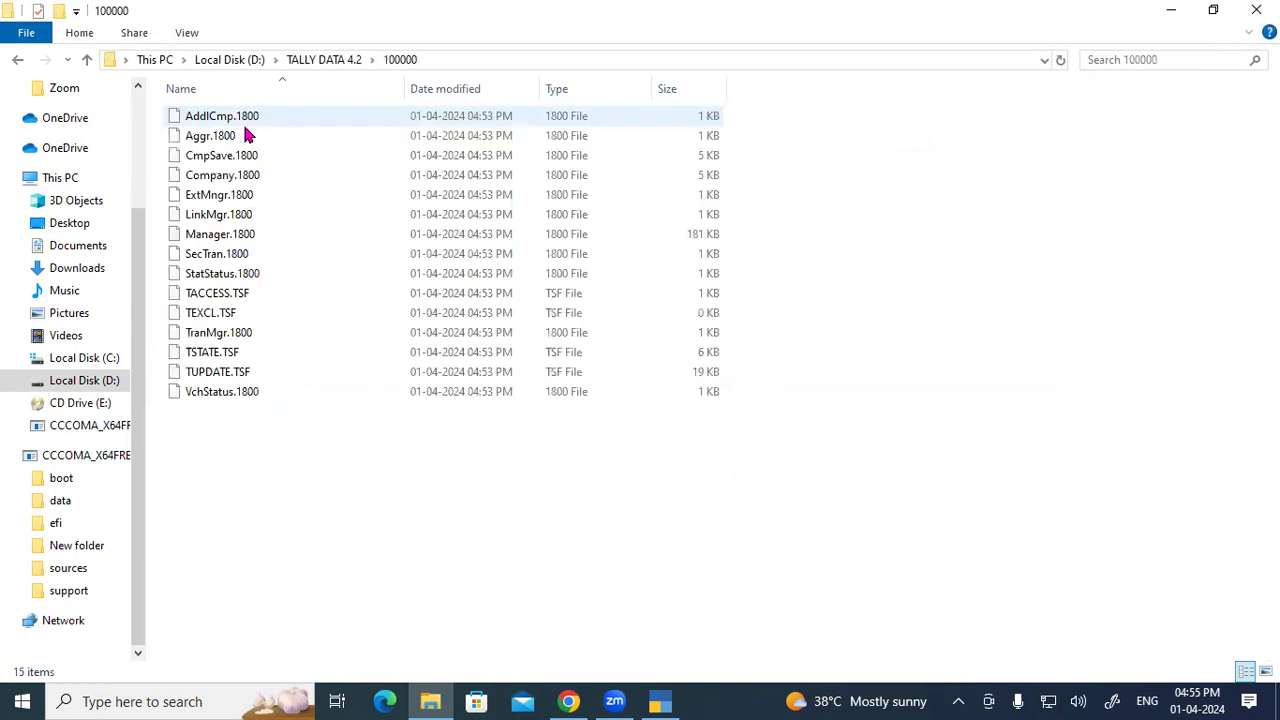
pyautogui.moveTo(248, 455); pyautogui.dragTo(463, 123)
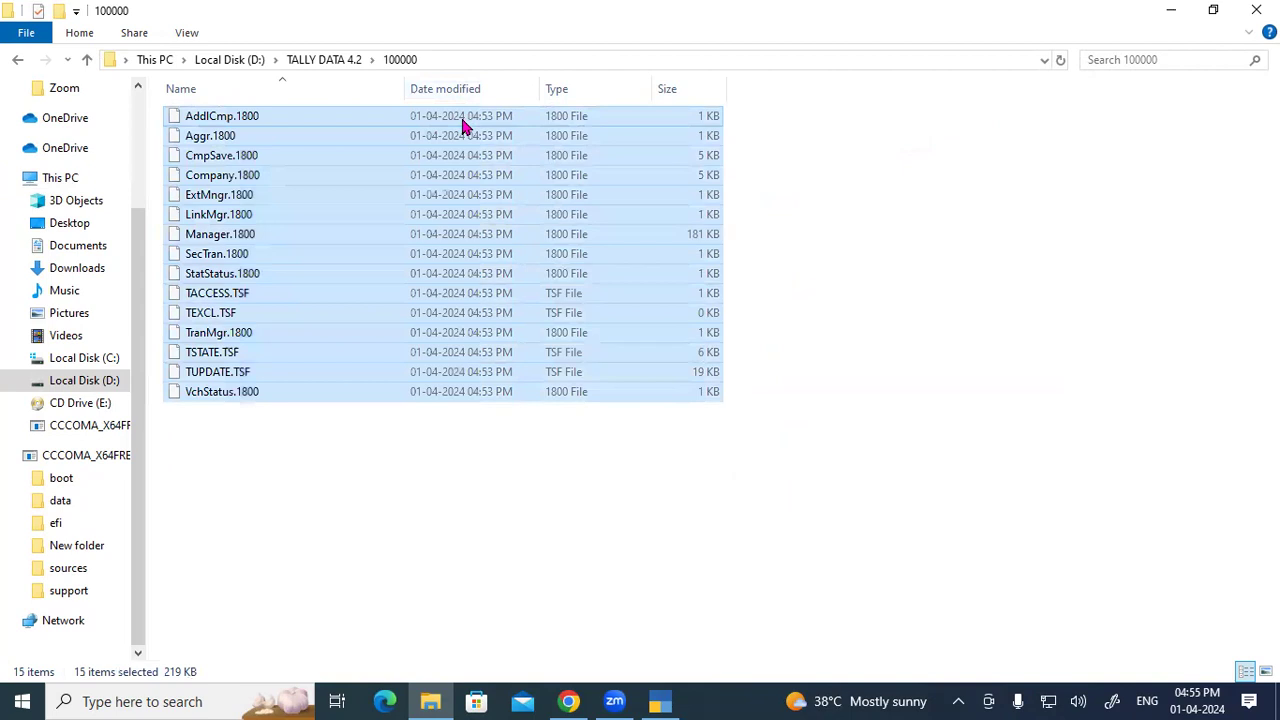
pyautogui.click(377, 466)
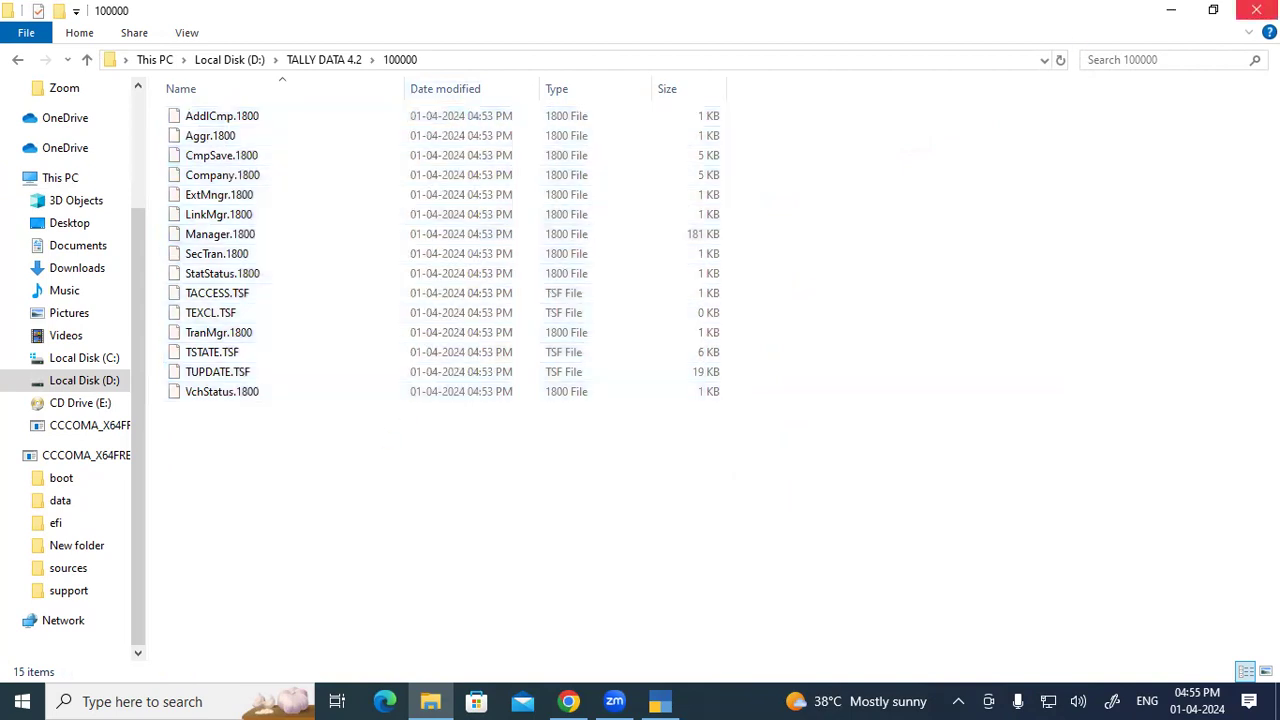
pyautogui.click(1256, 10)
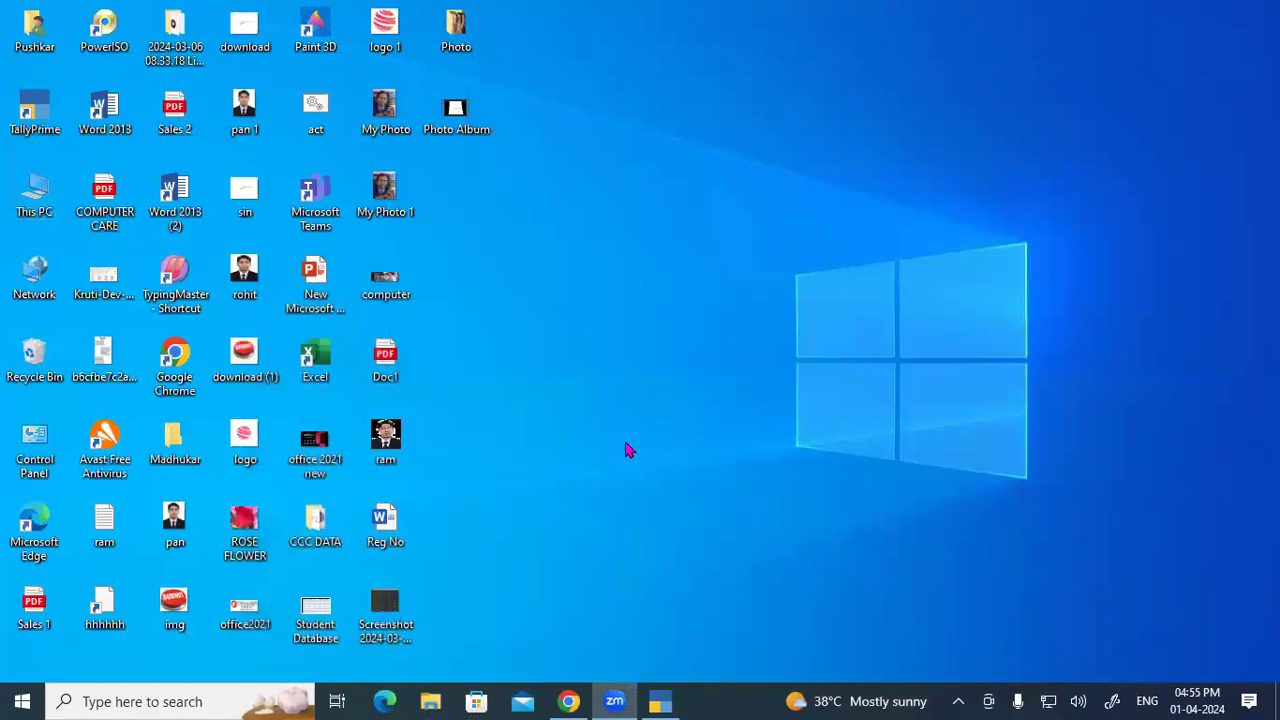
pyautogui.click(660, 701)
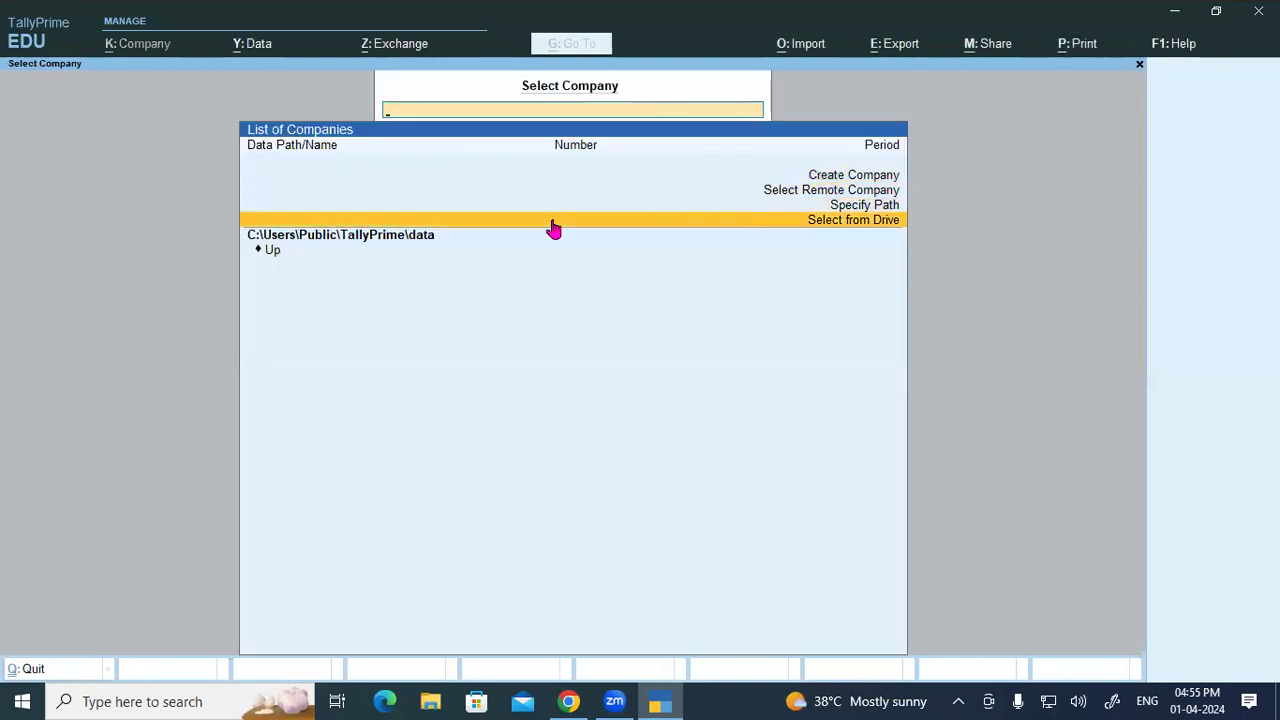
# Step: Load Gayatri Computer Ltd 4.2 by selecting D:\ > TALLY DATA 4.2 from the drive list
pyautogui.click(552, 224)
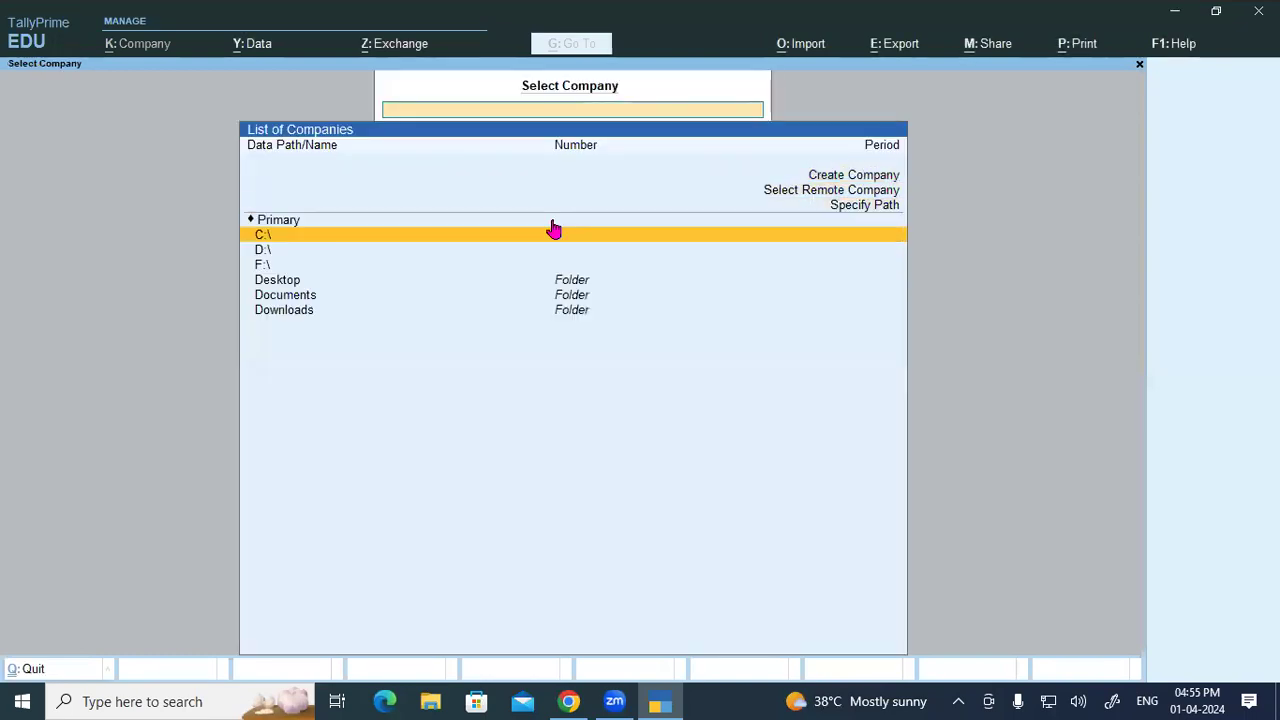
pyautogui.press('Down')
pyautogui.press('Return')
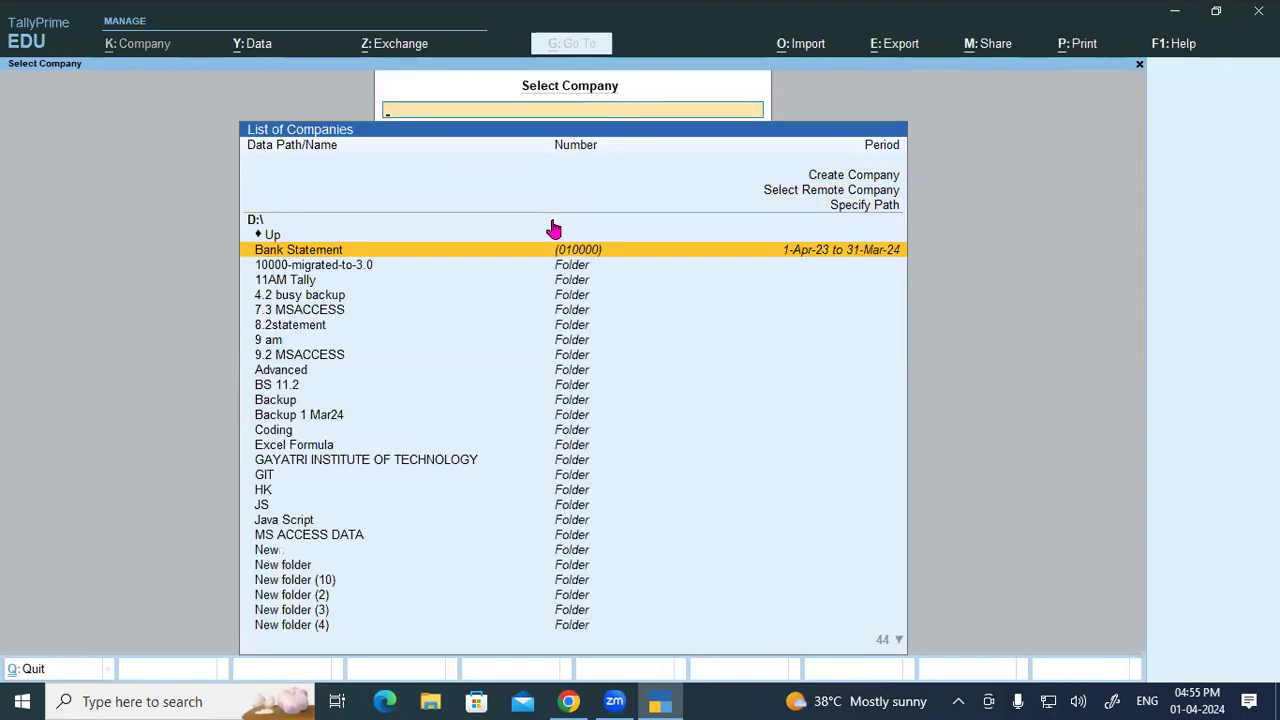
pyautogui.write('ta')
pyautogui.press('Down')
pyautogui.press('Down')
pyautogui.press('Return')
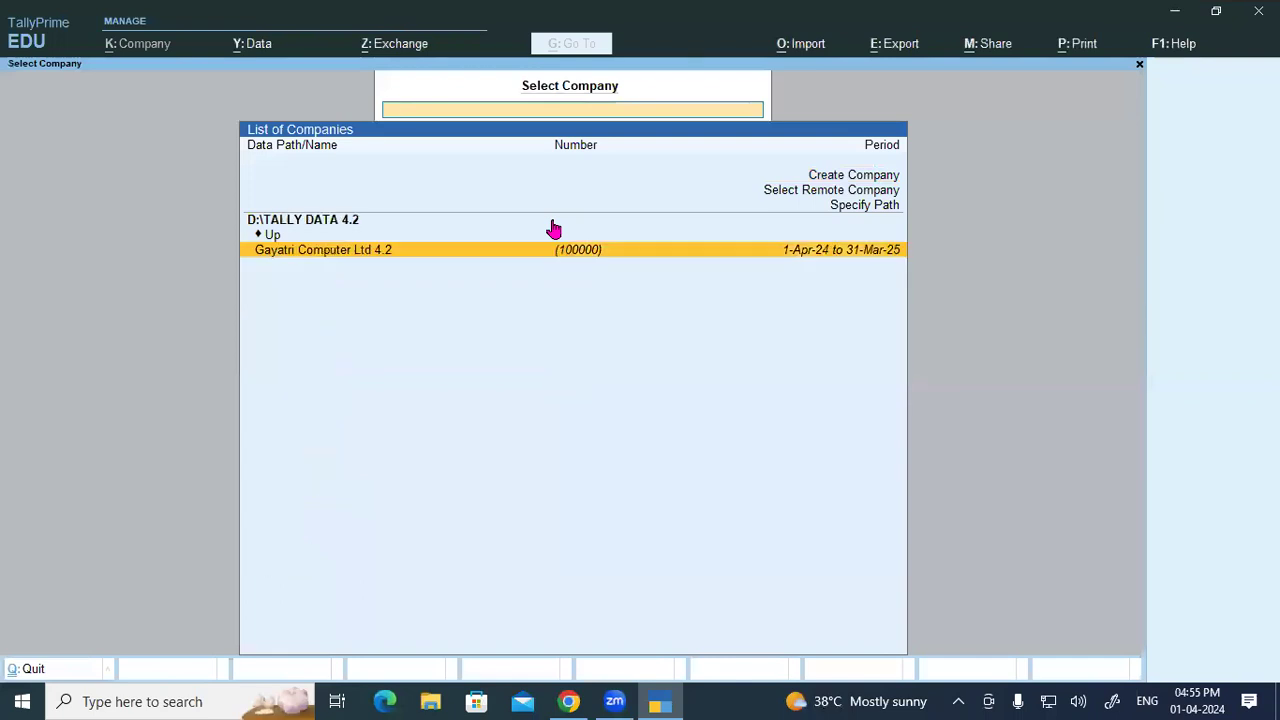
pyautogui.press('Return')
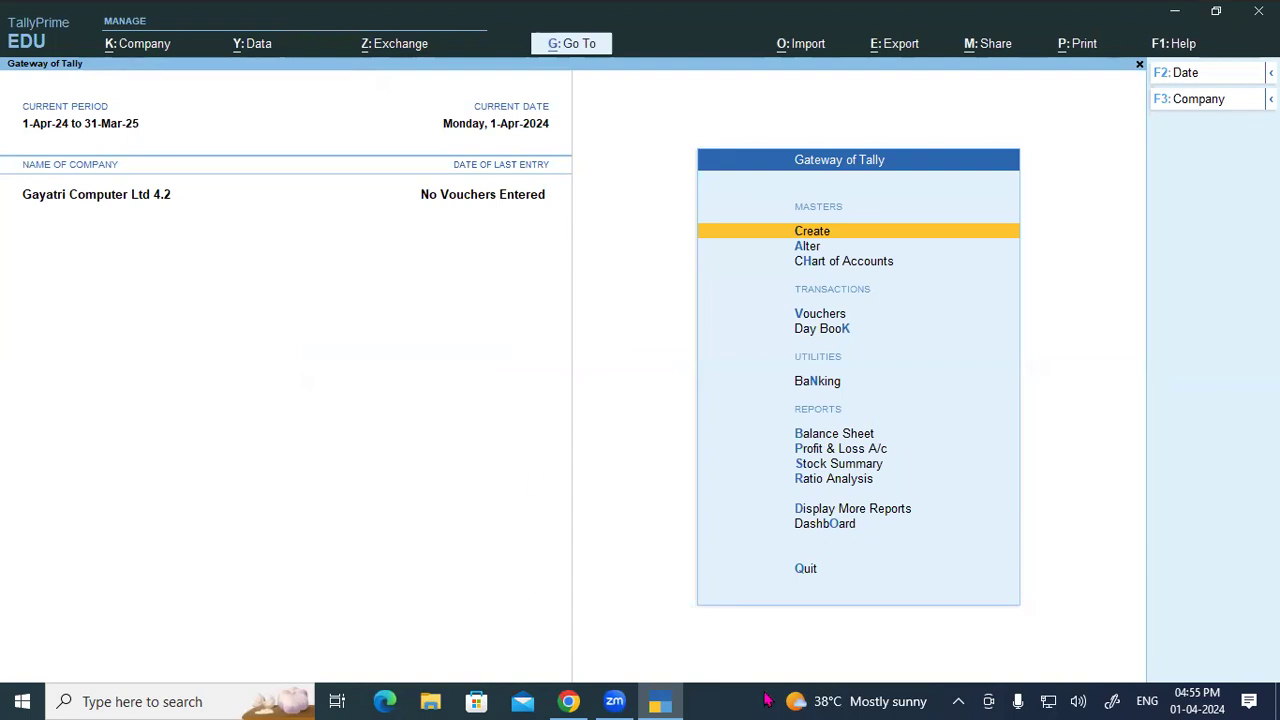
pyautogui.moveTo(375, 299); pyautogui.dragTo(377, 345)
pyautogui.moveTo(344, 302); pyautogui.dragTo(395, 282)
pyautogui.moveTo(403, 300)
pyautogui.mouseDown()
pyautogui.moveTo(452, 302)
pyautogui.moveTo(540, 262)
pyautogui.mouseUp()
pyautogui.moveTo(556, 200)
pyautogui.mouseDown()
pyautogui.moveTo(563, 191)
pyautogui.moveTo(588, 222)
pyautogui.moveTo(624, 190)
pyautogui.moveTo(634, 200)
pyautogui.mouseUp()
pyautogui.moveTo(638, 148); pyautogui.dragTo(642, 190)
pyautogui.moveTo(630, 172); pyautogui.dragTo(650, 166)
pyautogui.moveTo(578, 232); pyautogui.dragTo(660, 196)
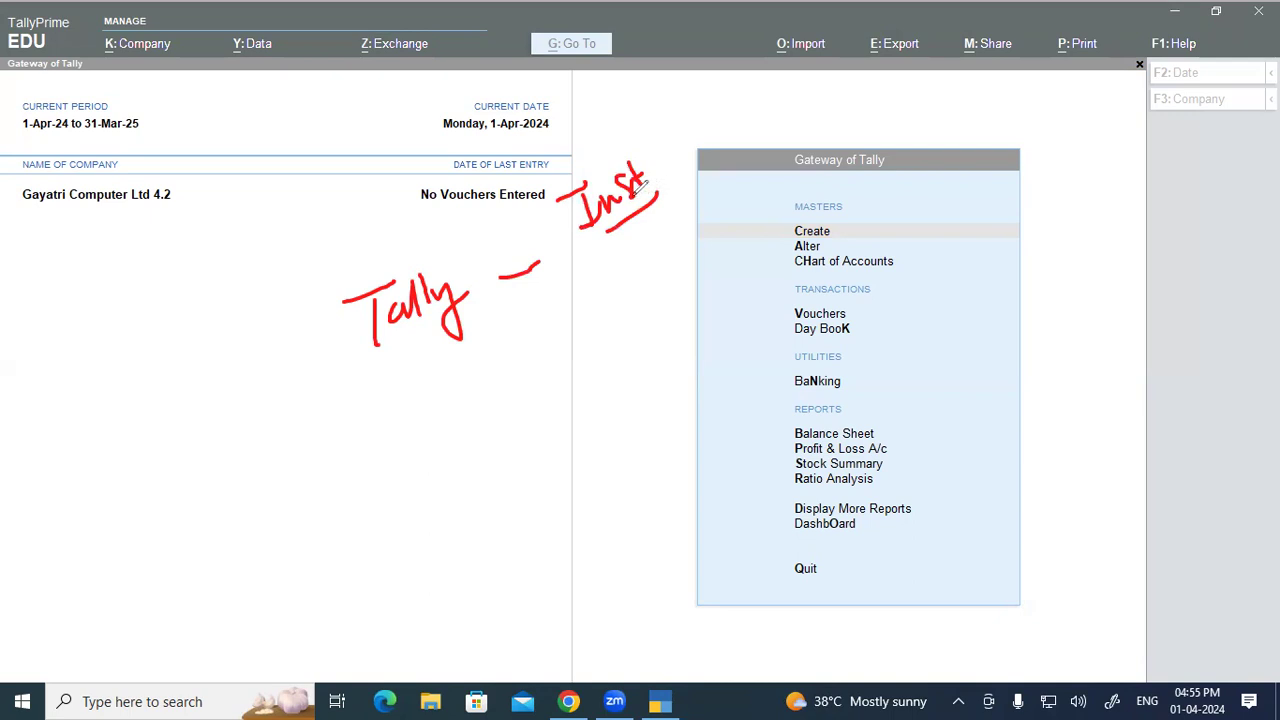
pyautogui.moveTo(568, 344)
pyautogui.mouseDown()
pyautogui.moveTo(598, 346)
pyautogui.moveTo(612, 322)
pyautogui.moveTo(616, 334)
pyautogui.mouseUp()
pyautogui.moveTo(626, 344); pyautogui.dragTo(570, 398)
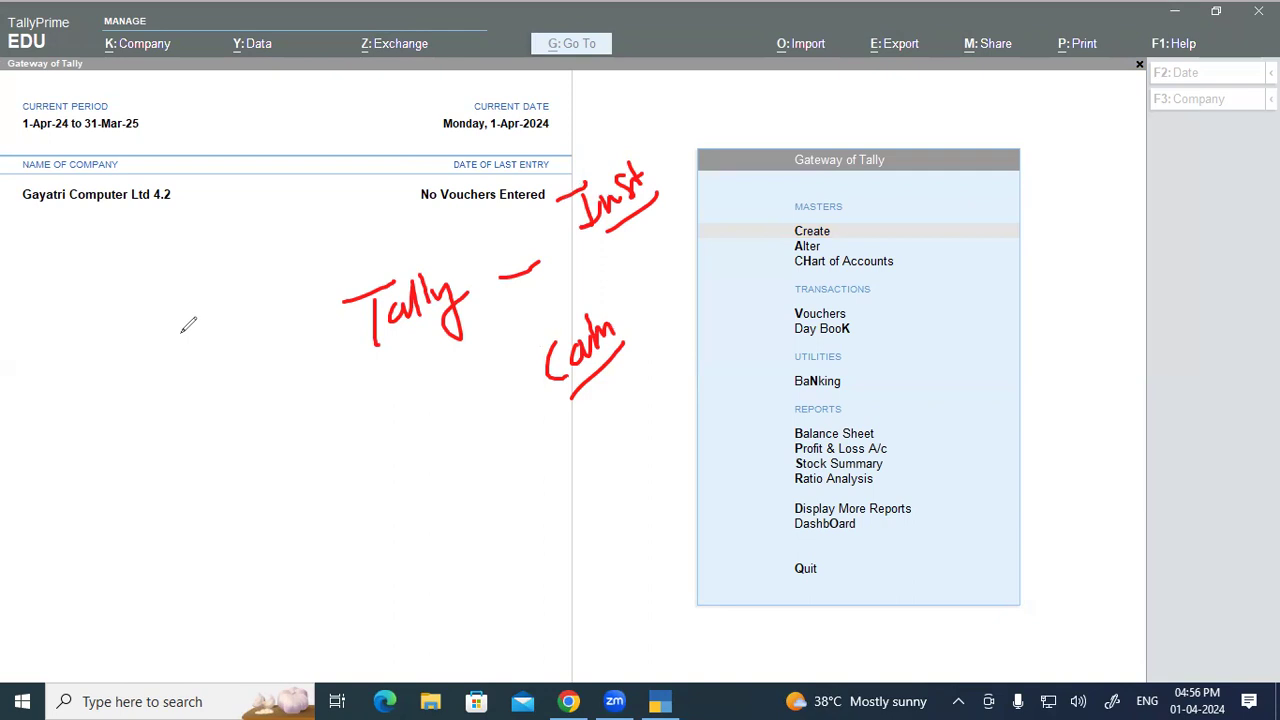
pyautogui.click(117, 475)
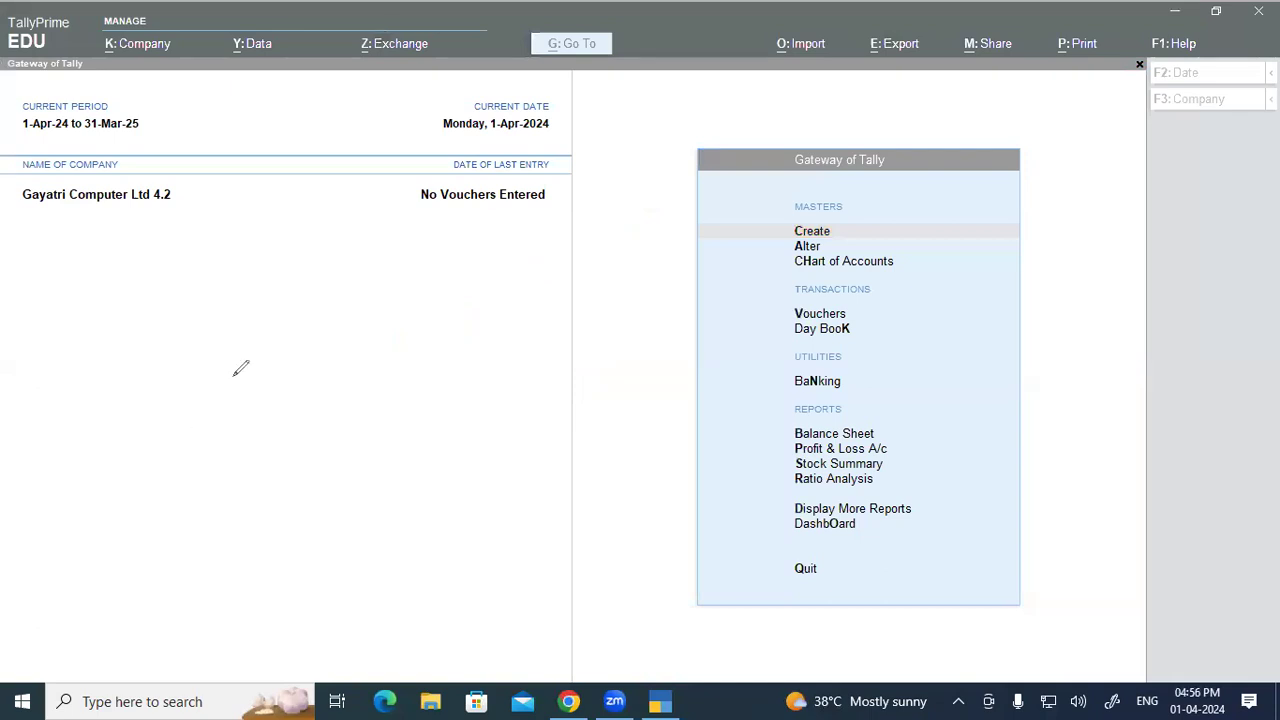
pyautogui.moveTo(345, 162)
pyautogui.mouseDown()
pyautogui.moveTo(358, 182)
pyautogui.moveTo(393, 184)
pyautogui.mouseUp()
pyautogui.moveTo(470, 168); pyautogui.dragTo(530, 146)
pyautogui.moveTo(611, 103)
pyautogui.mouseDown()
pyautogui.moveTo(623, 123)
pyautogui.moveTo(630, 108)
pyautogui.moveTo(645, 116)
pyautogui.mouseUp()
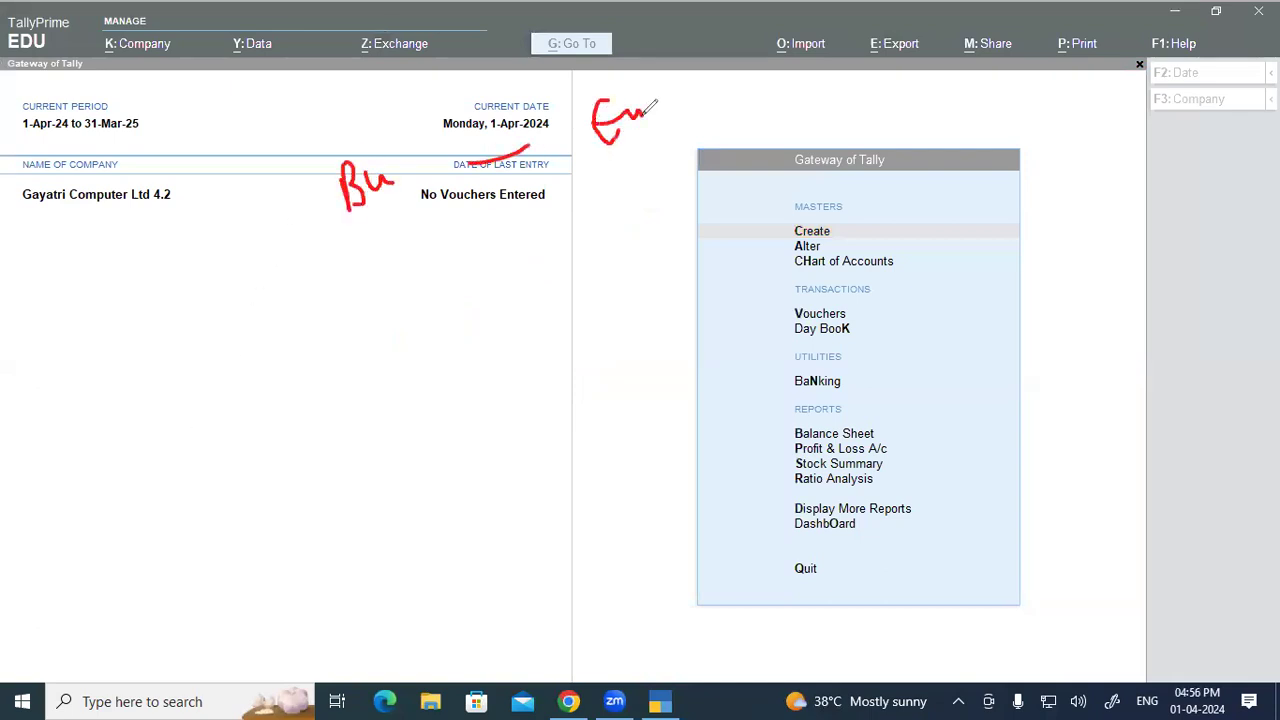
pyautogui.moveTo(395, 146)
pyautogui.mouseDown()
pyautogui.moveTo(334, 218)
pyautogui.moveTo(396, 144)
pyautogui.mouseUp()
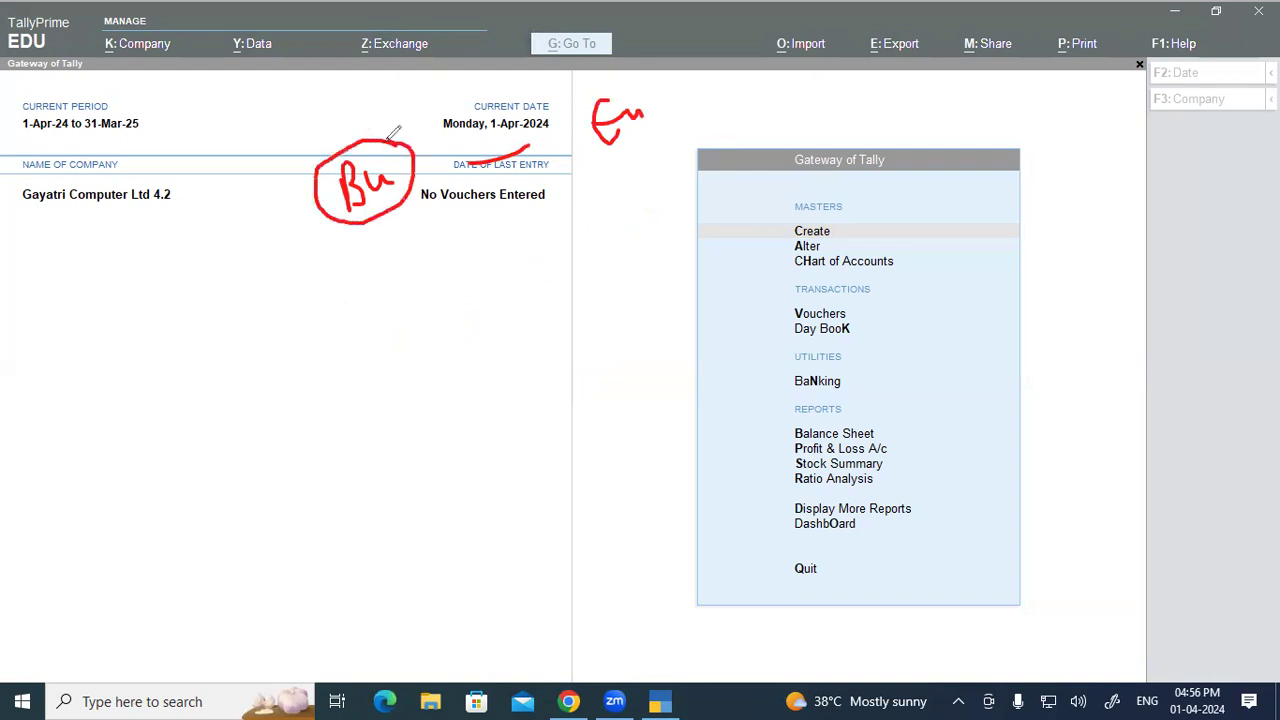
pyautogui.moveTo(624, 76)
pyautogui.mouseDown()
pyautogui.moveTo(590, 136)
pyautogui.moveTo(604, 64)
pyautogui.moveTo(455, 66)
pyautogui.moveTo(424, 114)
pyautogui.moveTo(447, 95)
pyautogui.mouseUp()
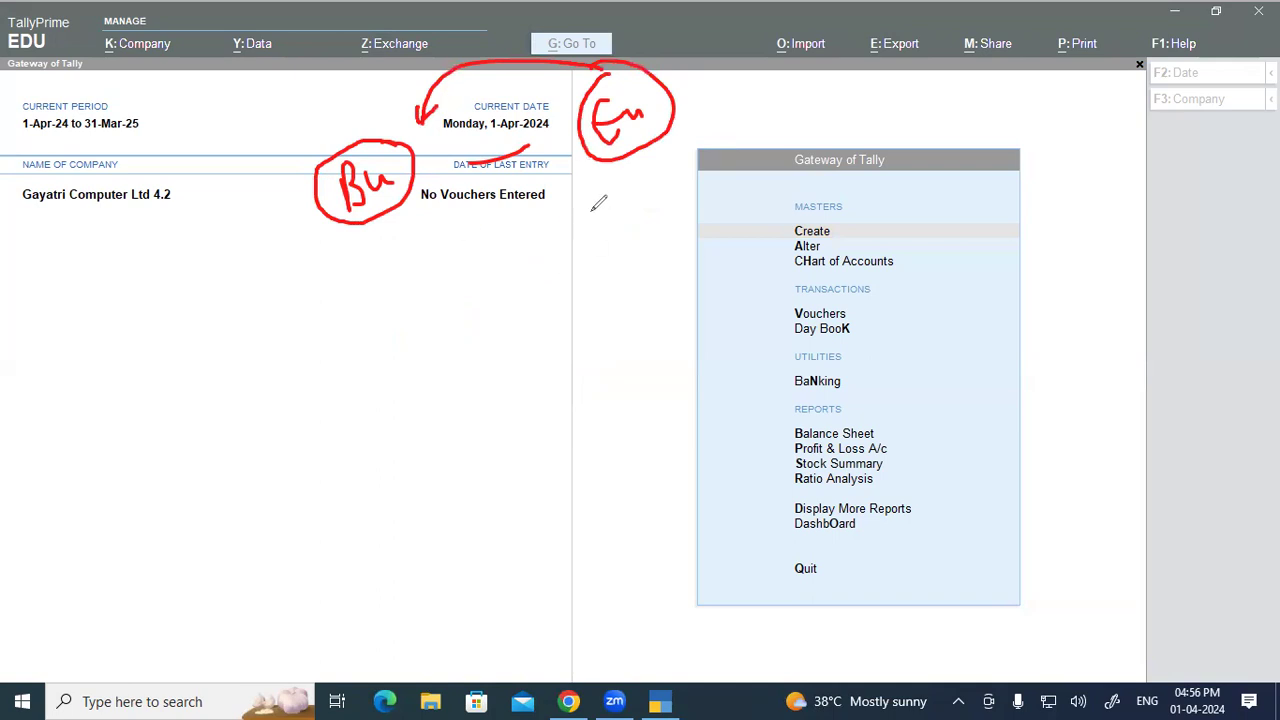
pyautogui.moveTo(566, 184); pyautogui.dragTo(686, 108)
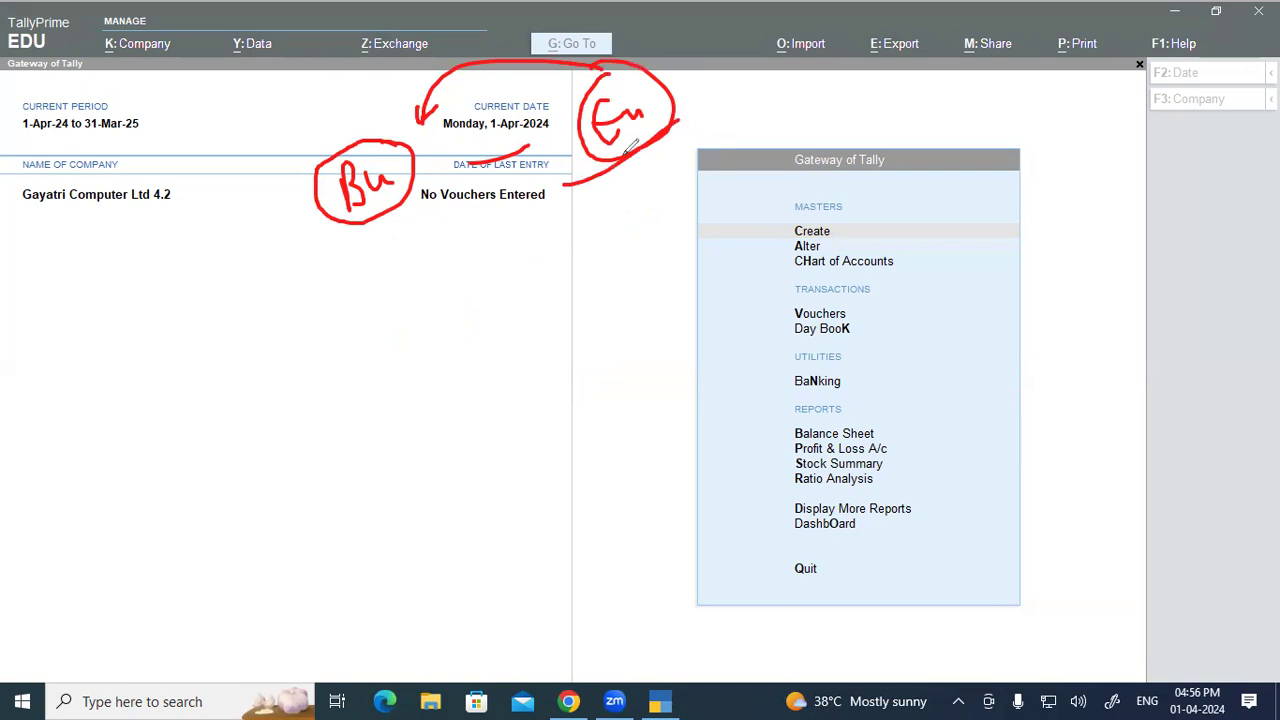
pyautogui.moveTo(631, 153); pyautogui.dragTo(638, 182)
pyautogui.moveTo(374, 222)
pyautogui.mouseDown()
pyautogui.moveTo(380, 245)
pyautogui.moveTo(387, 237)
pyautogui.mouseUp()
pyautogui.moveTo(446, 282)
pyautogui.mouseDown()
pyautogui.moveTo(424, 308)
pyautogui.moveTo(460, 306)
pyautogui.mouseUp()
pyautogui.moveTo(446, 284); pyautogui.dragTo(472, 268)
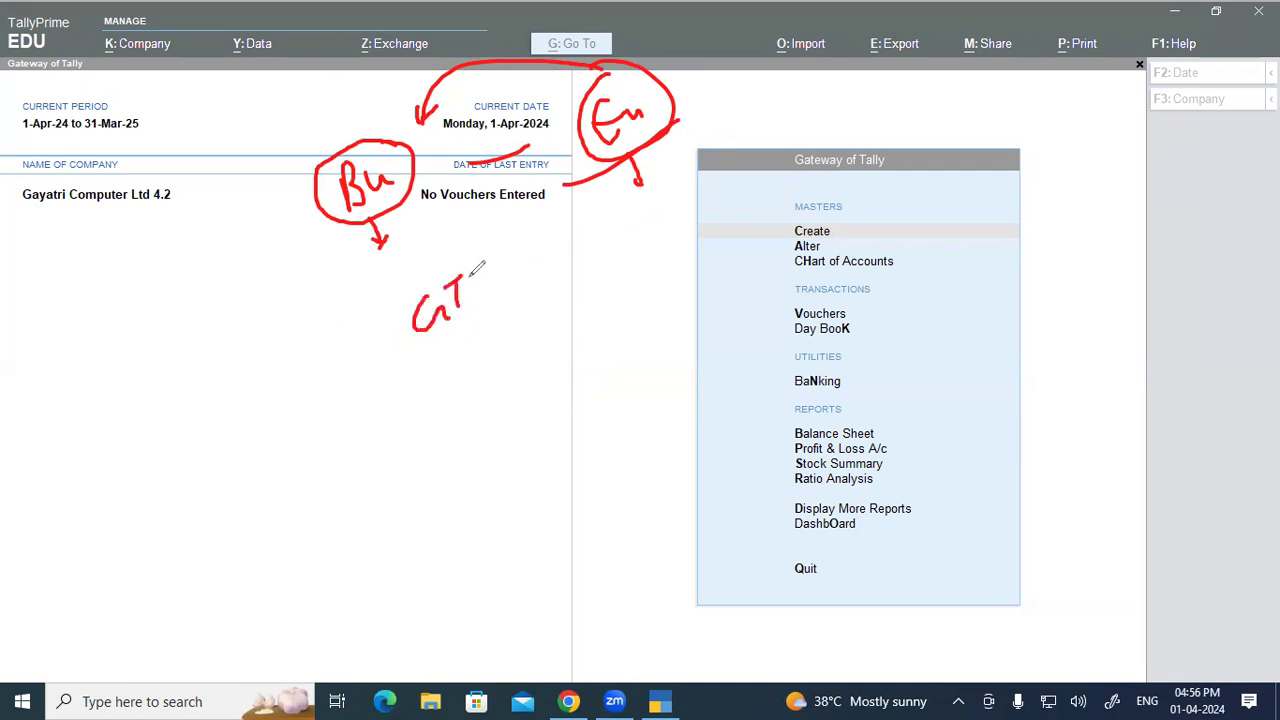
pyautogui.moveTo(452, 312); pyautogui.dragTo(478, 296)
pyautogui.moveTo(478, 272)
pyautogui.mouseDown()
pyautogui.moveTo(496, 258)
pyautogui.moveTo(484, 288)
pyautogui.moveTo(416, 330)
pyautogui.moveTo(478, 238)
pyautogui.moveTo(465, 244)
pyautogui.mouseUp()
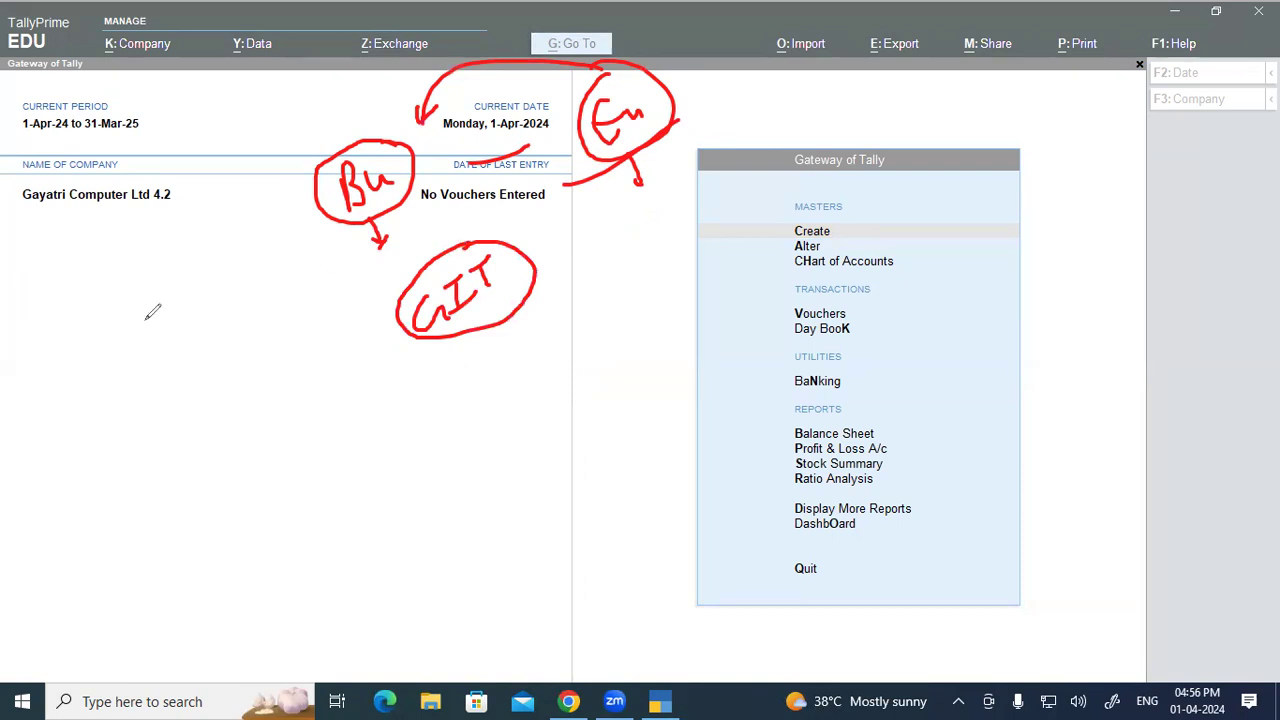
pyautogui.click(134, 489)
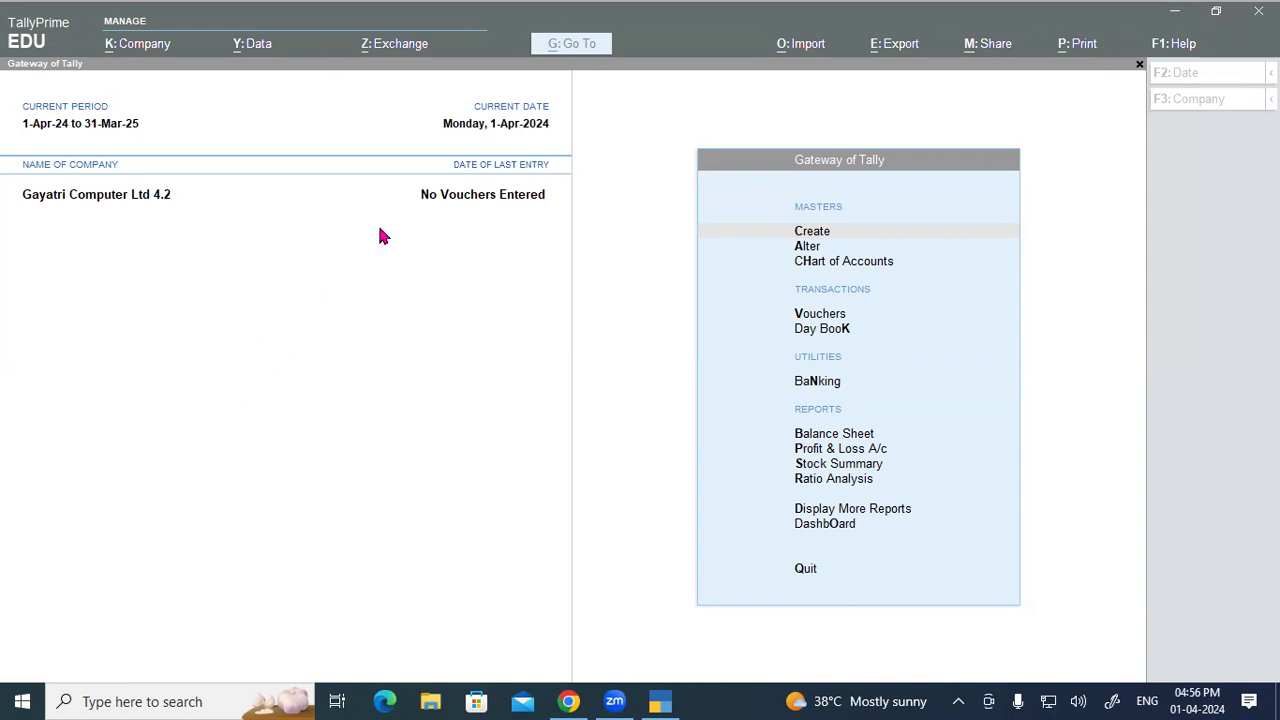
pyautogui.click(224, 231)
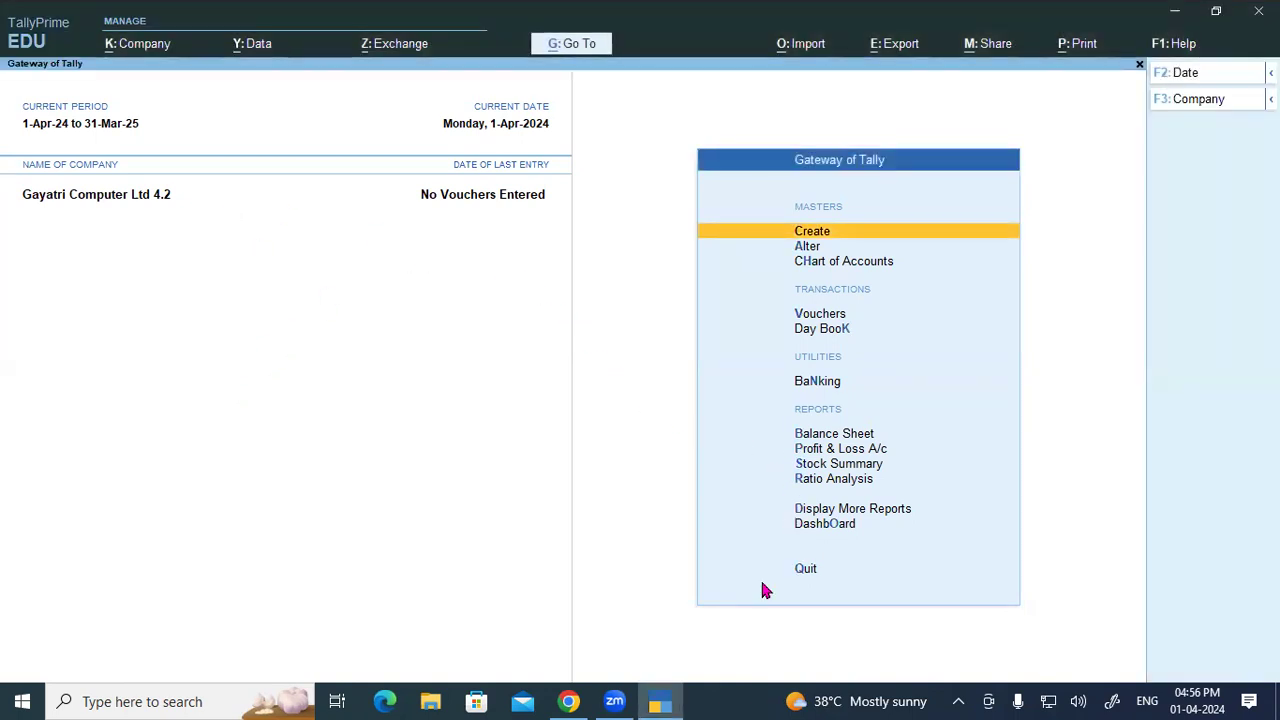
pyautogui.click(568, 701)
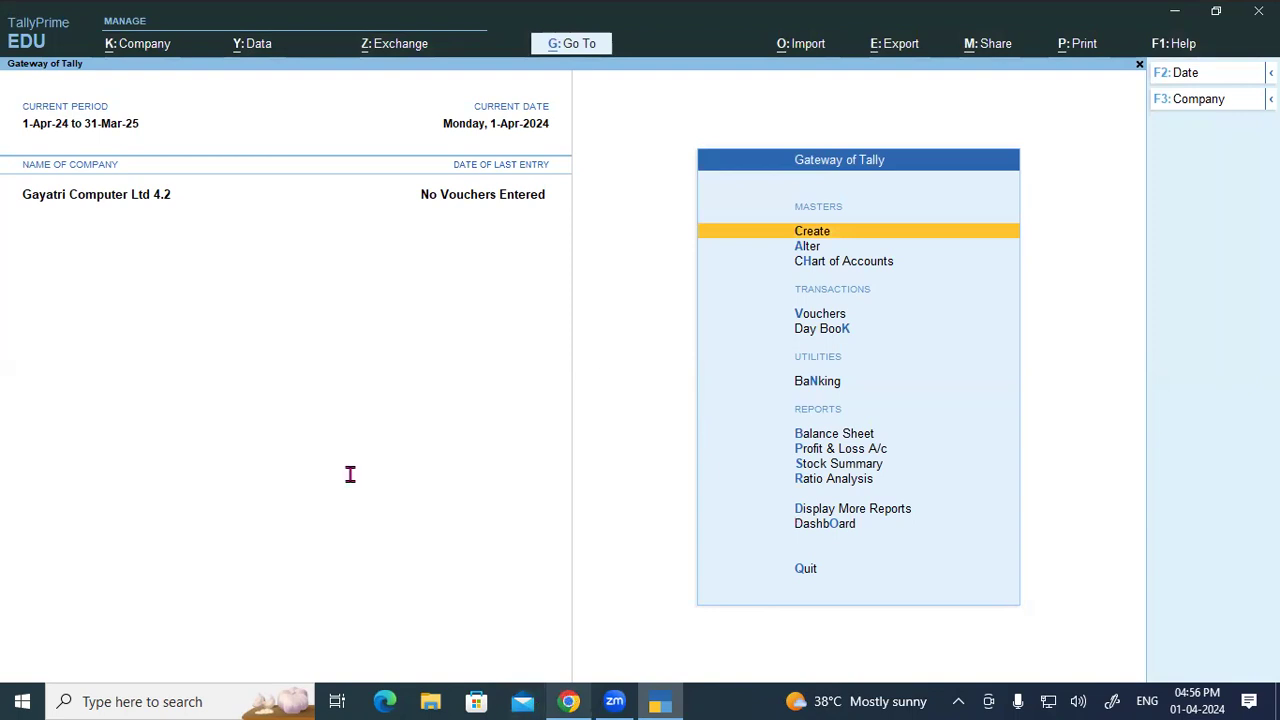
pyautogui.moveTo(170, 207); pyautogui.dragTo(415, 208)
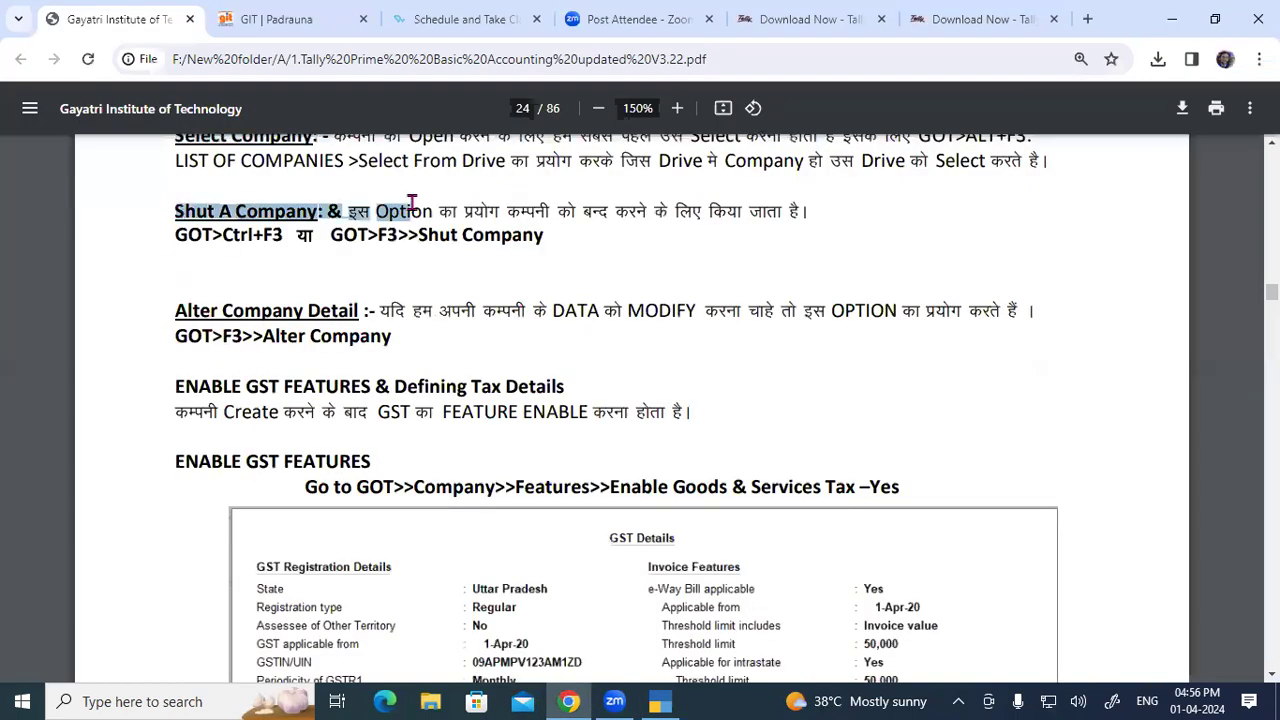
pyautogui.moveTo(186, 302); pyautogui.dragTo(452, 320)
pyautogui.moveTo(186, 388); pyautogui.dragTo(249, 411)
pyautogui.click(243, 393)
pyautogui.moveTo(172, 237); pyautogui.dragTo(207, 236)
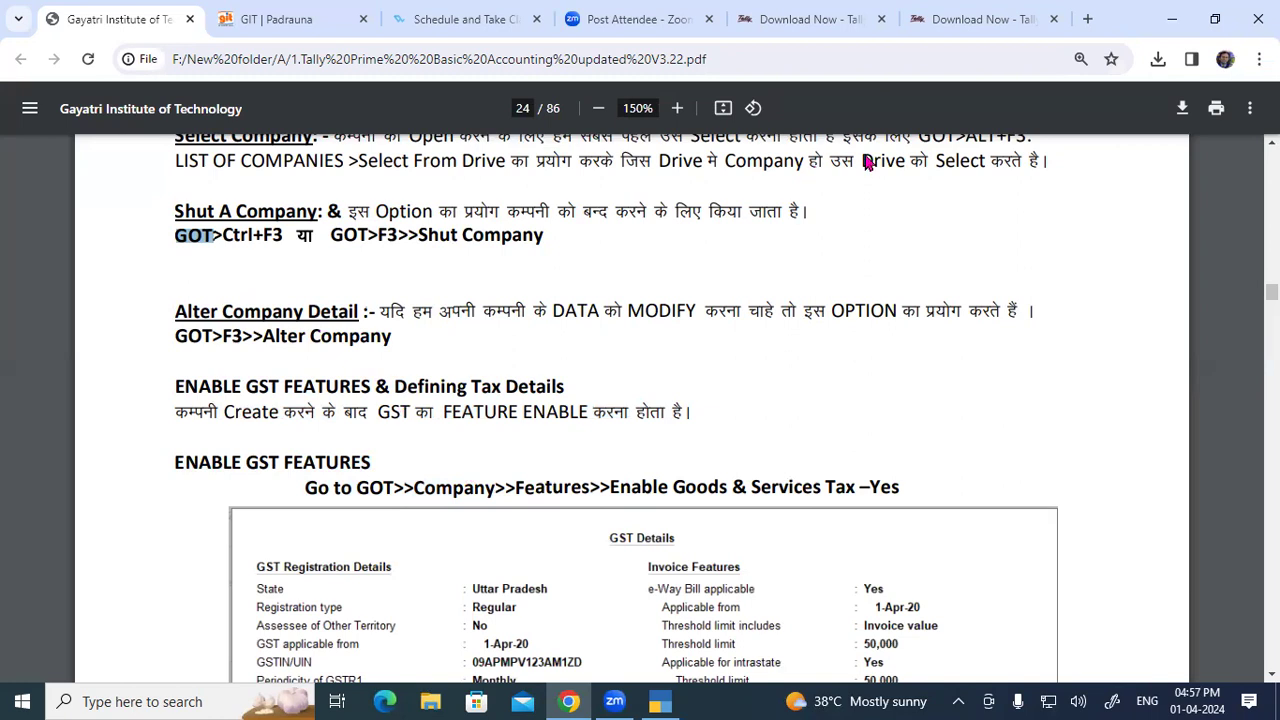
pyautogui.hotkey('alt', 'Tab')
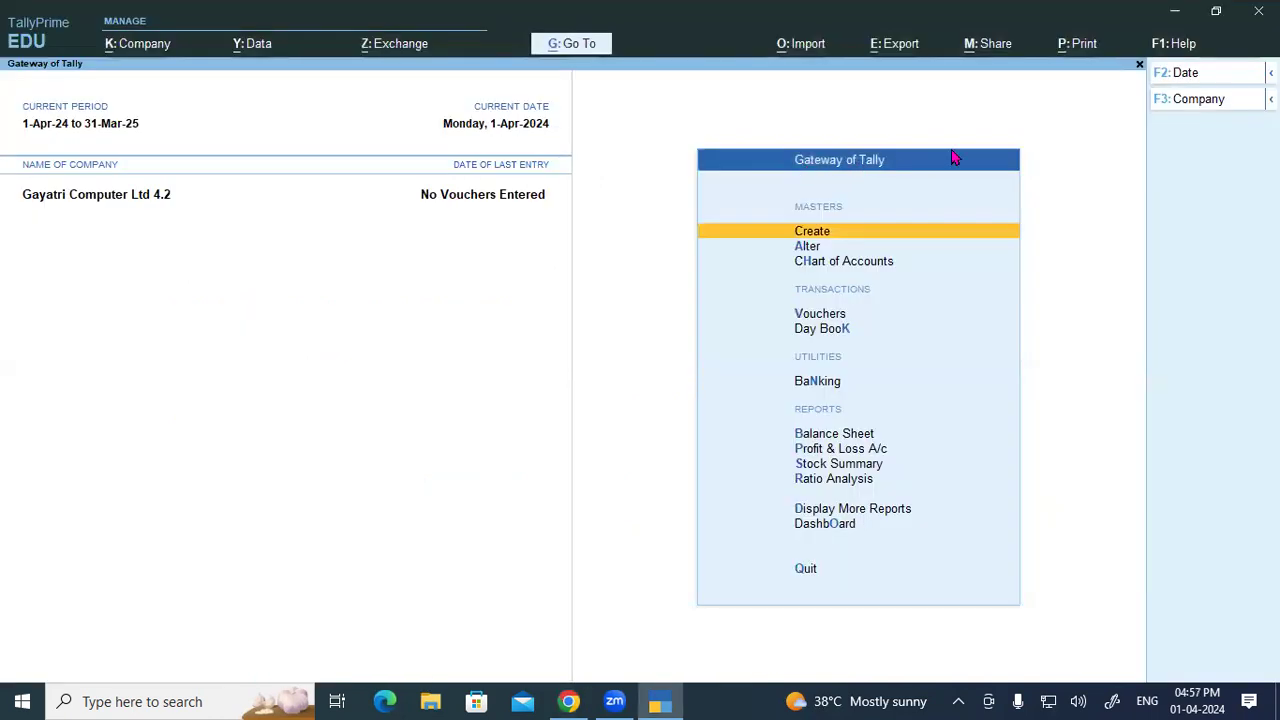